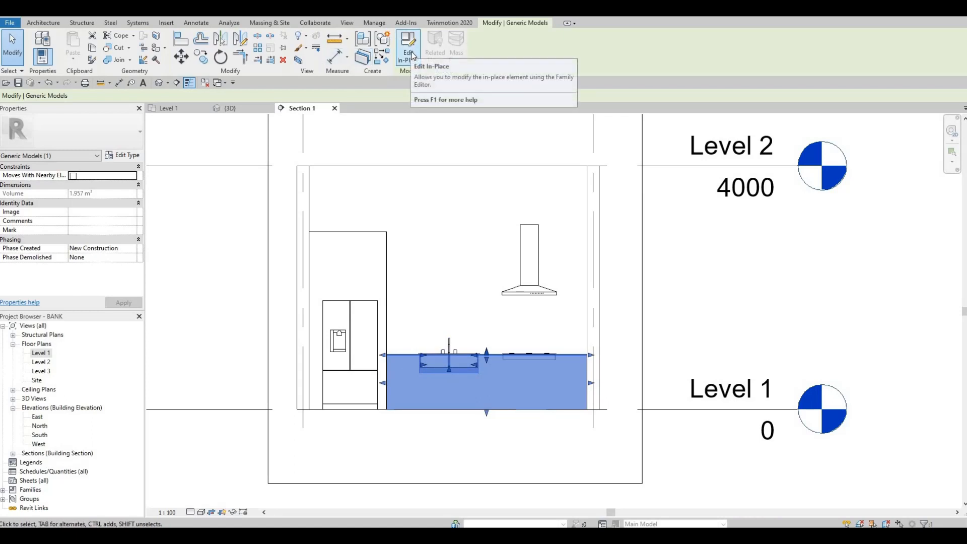
# Edit the kitchen counter in place and copy the base cabinet extrusion's material name, Glulam 24c.
pyautogui.click(409, 50)
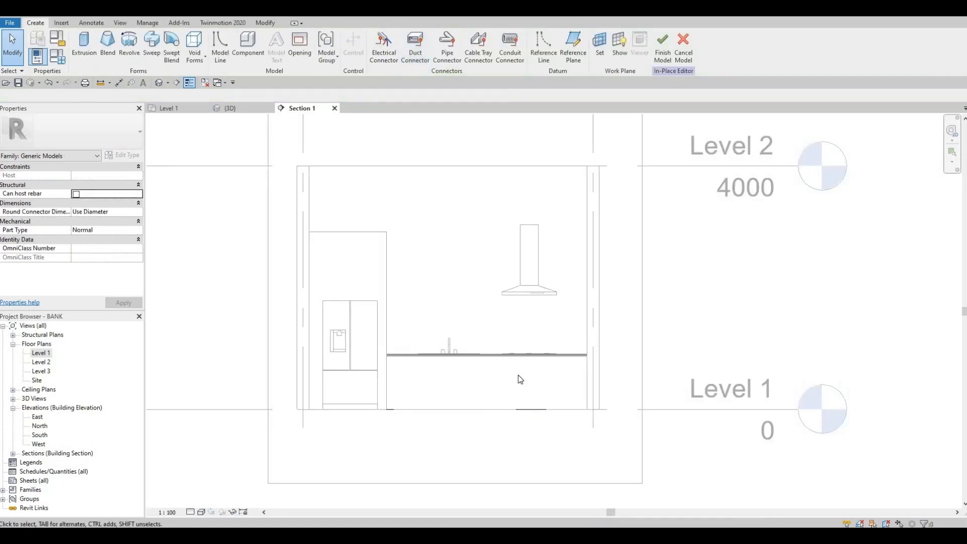
pyautogui.click(509, 410)
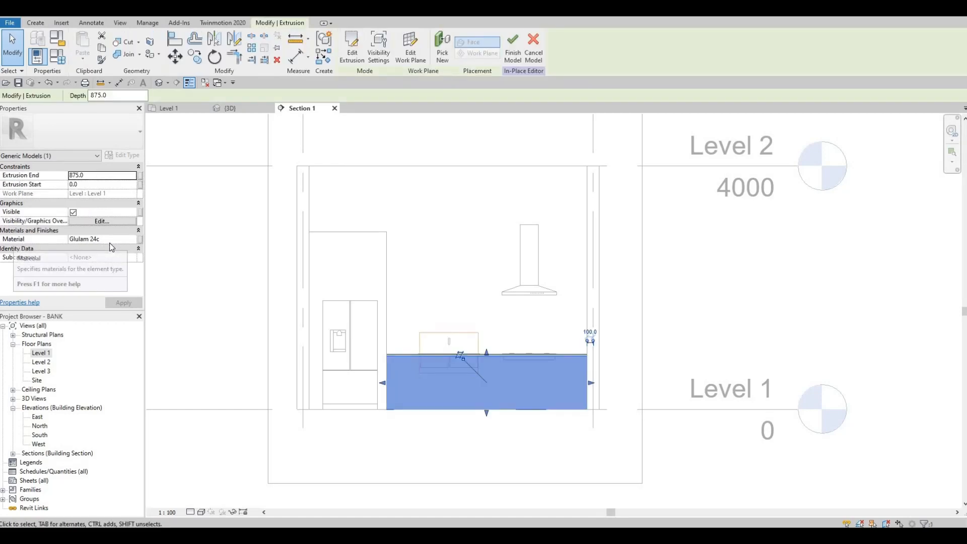
pyautogui.click(111, 239)
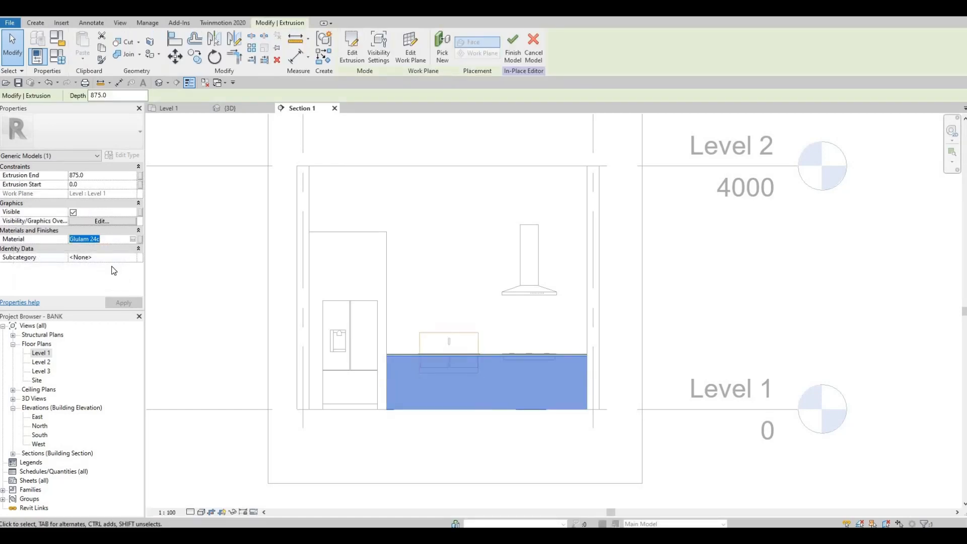
pyautogui.hotkey('ctrl', 'c')
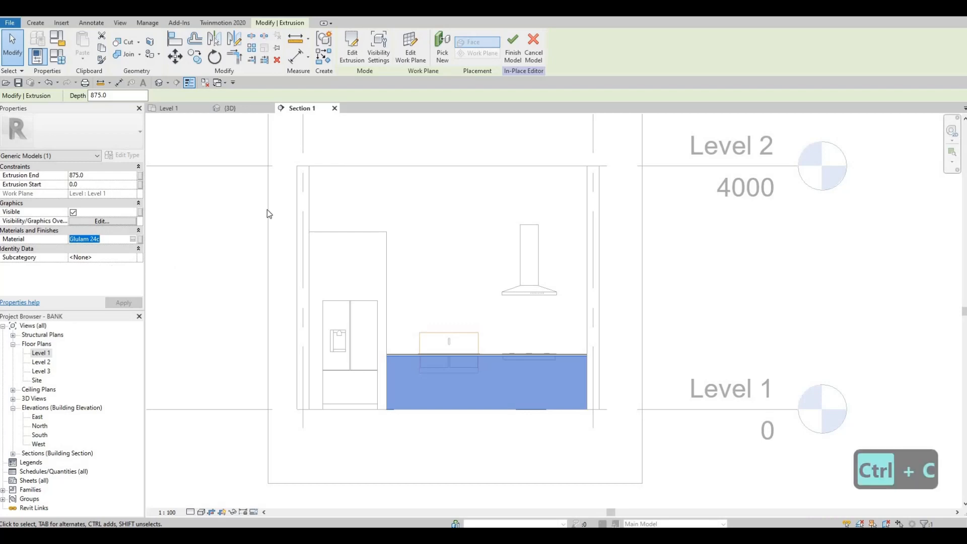
pyautogui.press('Escape')
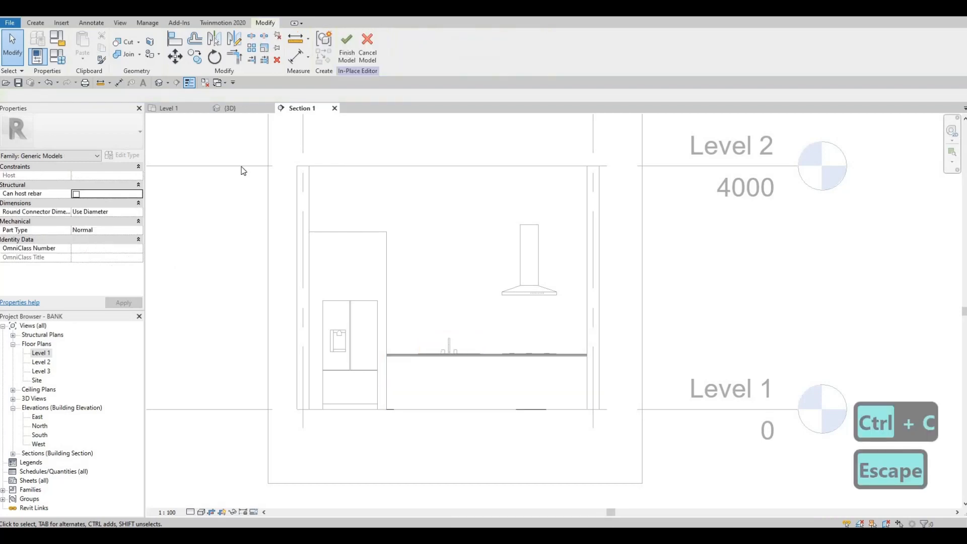
# Start a new extrusion with the front face of the base cabinet picked as its work plane.
pyautogui.click(36, 22)
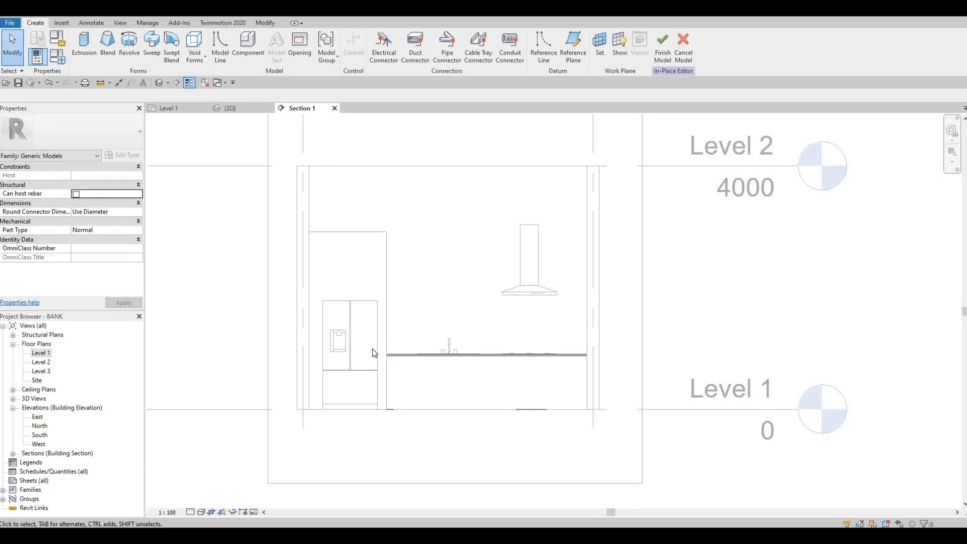
pyautogui.click(84, 44)
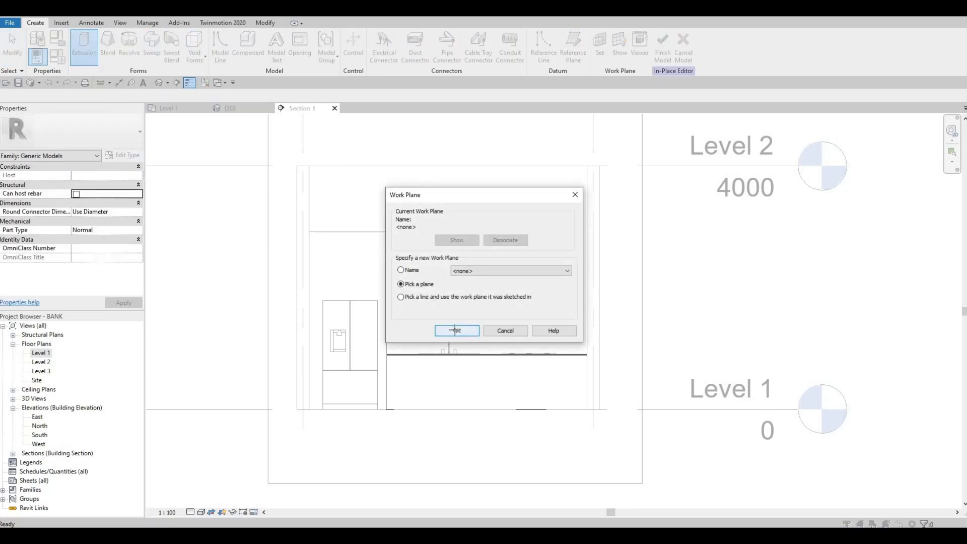
pyautogui.click(455, 330)
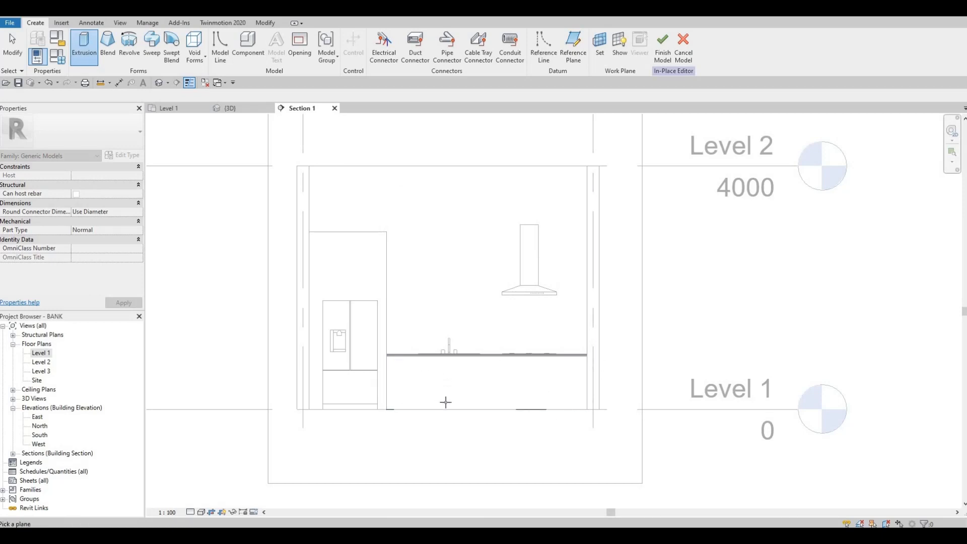
pyautogui.scroll(3, 638, 404)
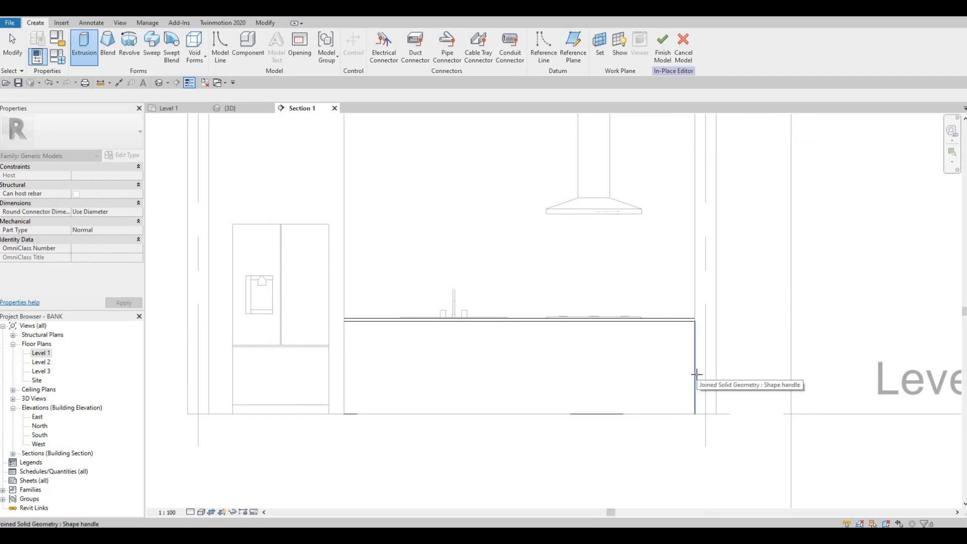
pyautogui.press('Tab')
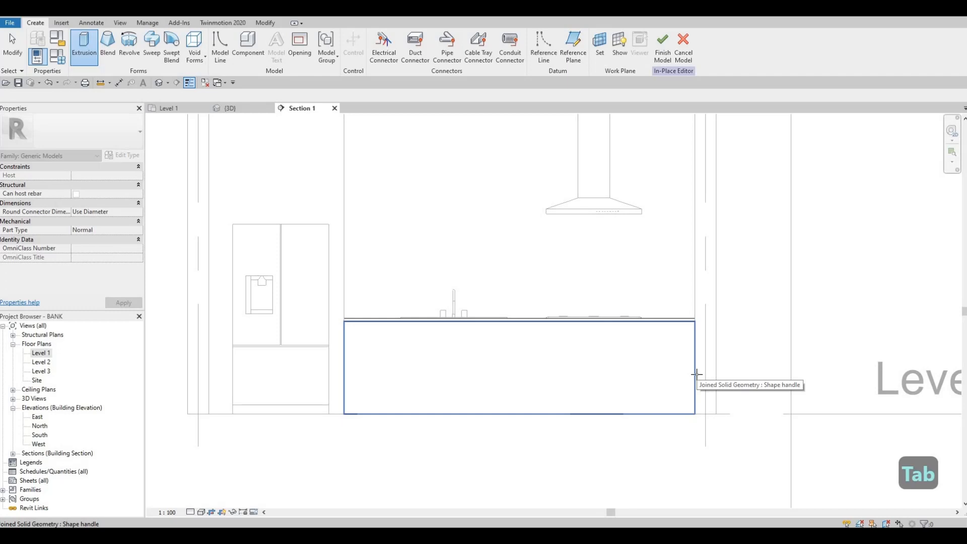
pyautogui.click(696, 374)
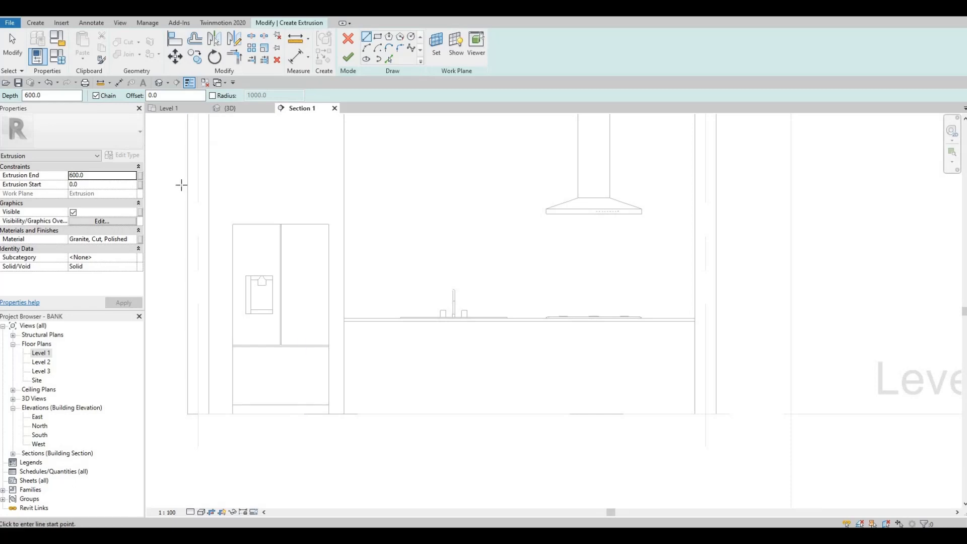
# Set the new extrusion's end to 10 mm and its material to Glulam 24c.
pyautogui.click(101, 177)
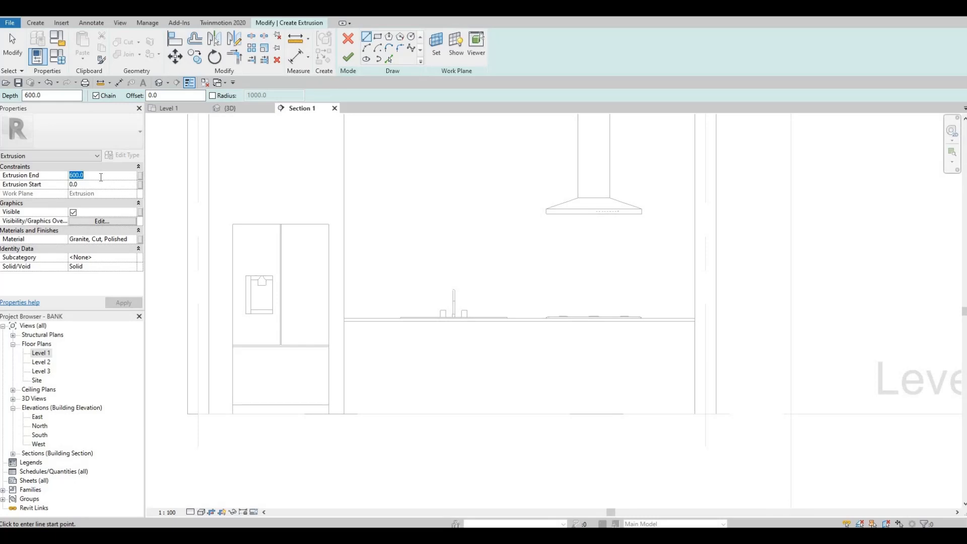
pyautogui.write('10')
pyautogui.press('Return')
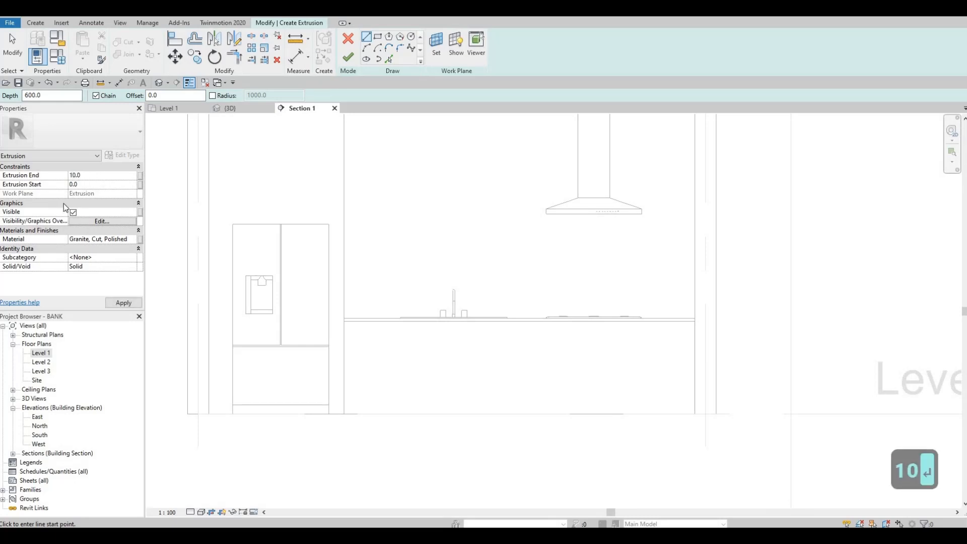
pyautogui.click(126, 239)
pyautogui.click(132, 238)
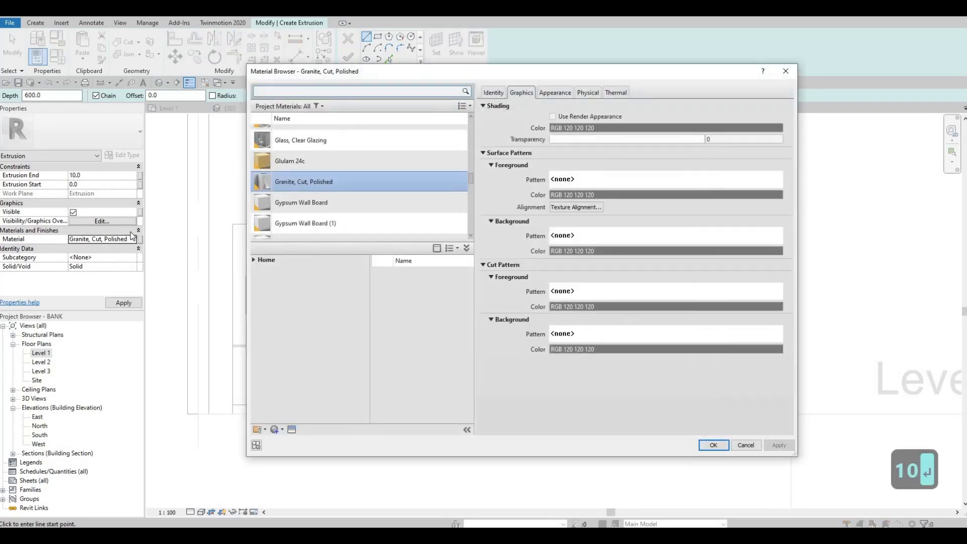
pyautogui.press('Escape')
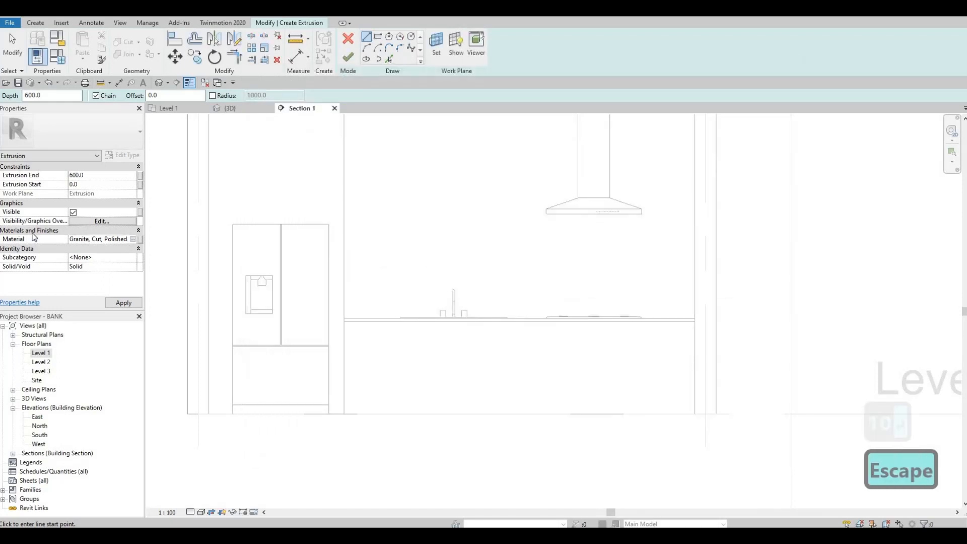
pyautogui.click(34, 235)
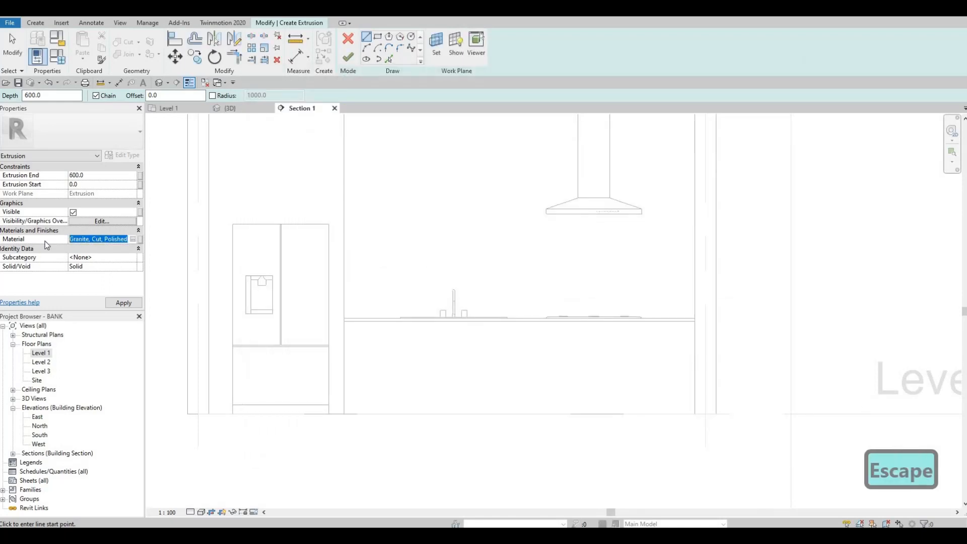
pyautogui.hotkey('ctrl', 'v')
pyautogui.click(126, 304)
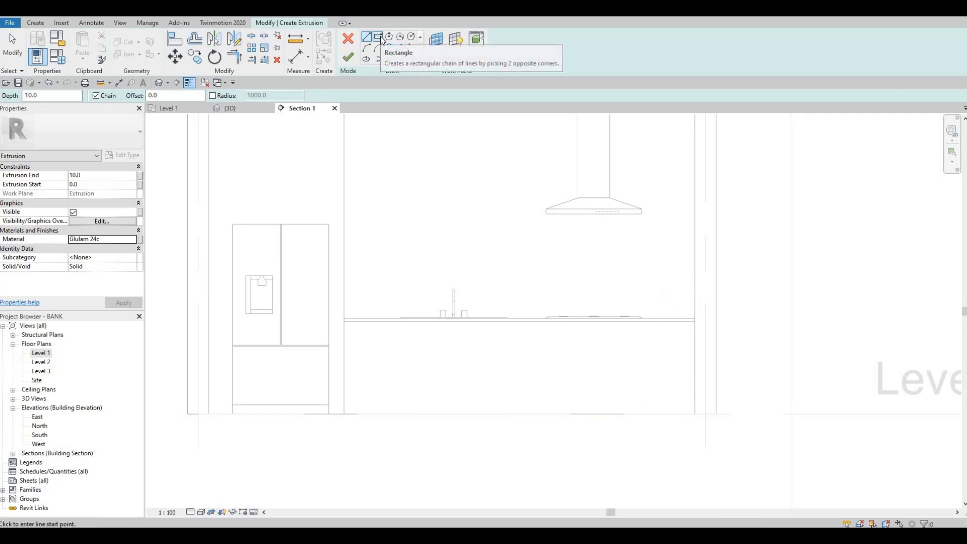
# Sketch a rectangle offset 10 mm inward across the cabinet front, from under the countertop to above the toe-kick, and finish the extrusion.
pyautogui.click(378, 37)
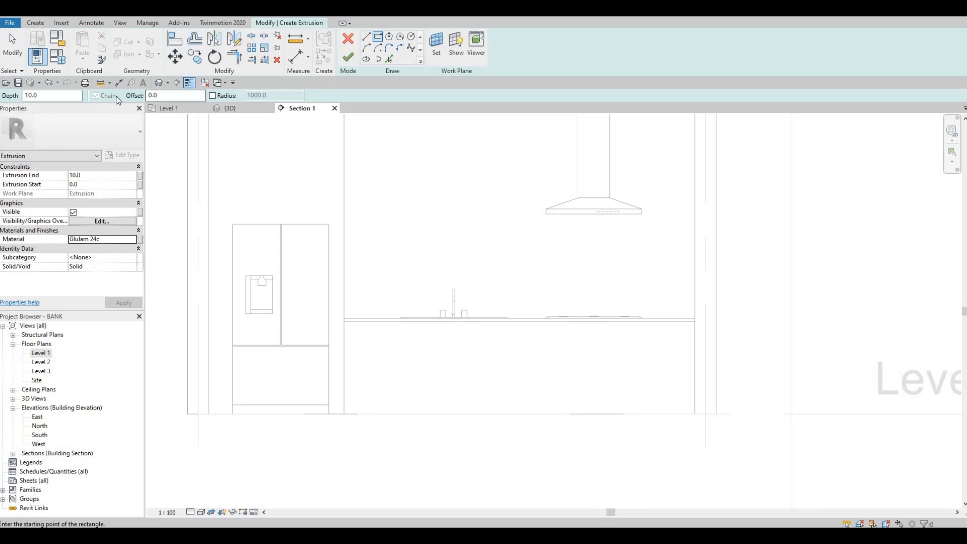
pyautogui.doubleClick(166, 95)
pyautogui.write('10')
pyautogui.press('Return')
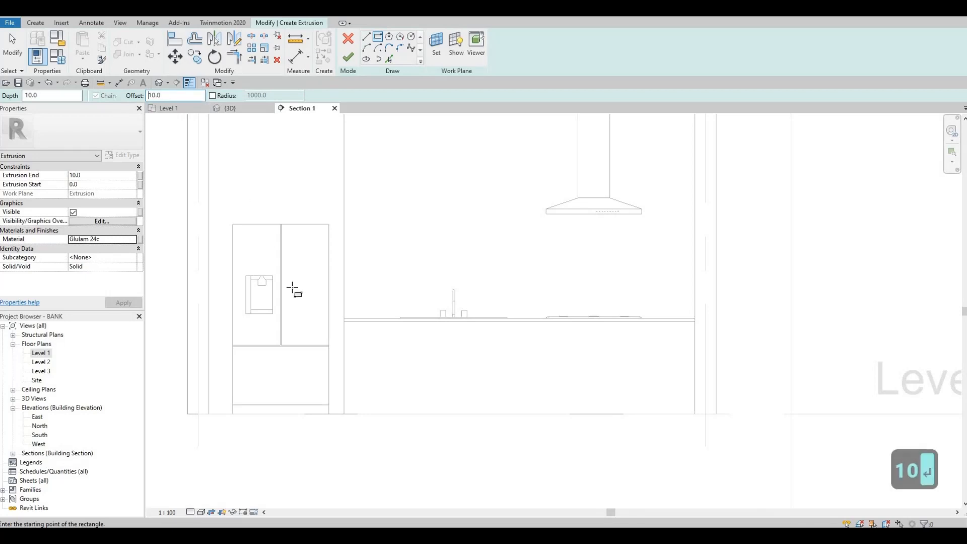
pyautogui.scroll(2, 304, 282)
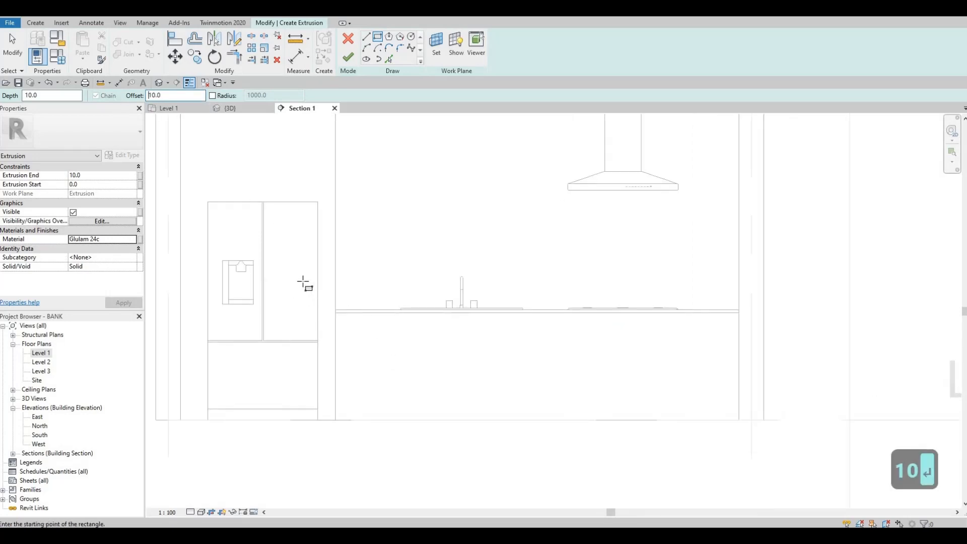
pyautogui.click(291, 266)
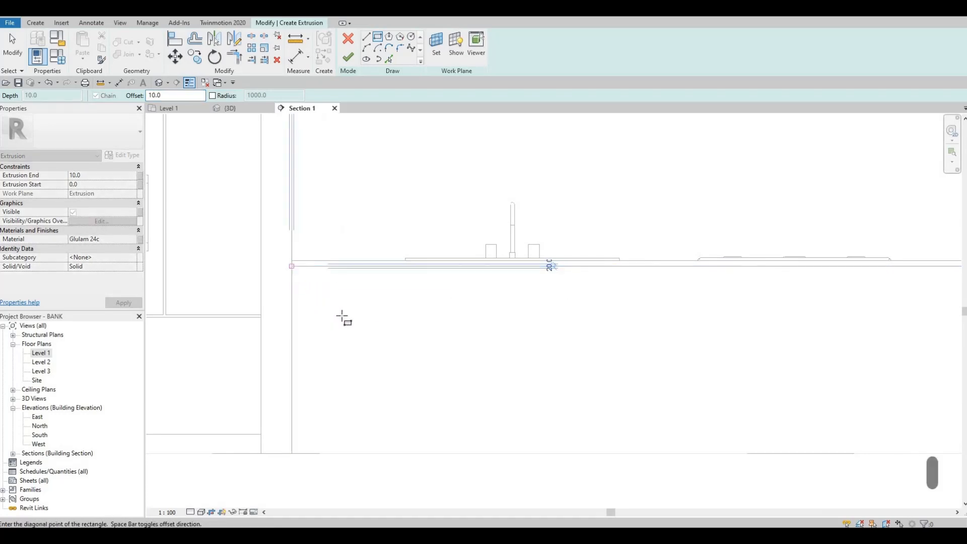
pyautogui.scroll(-2, 554, 342)
pyautogui.scroll(1, 647, 350)
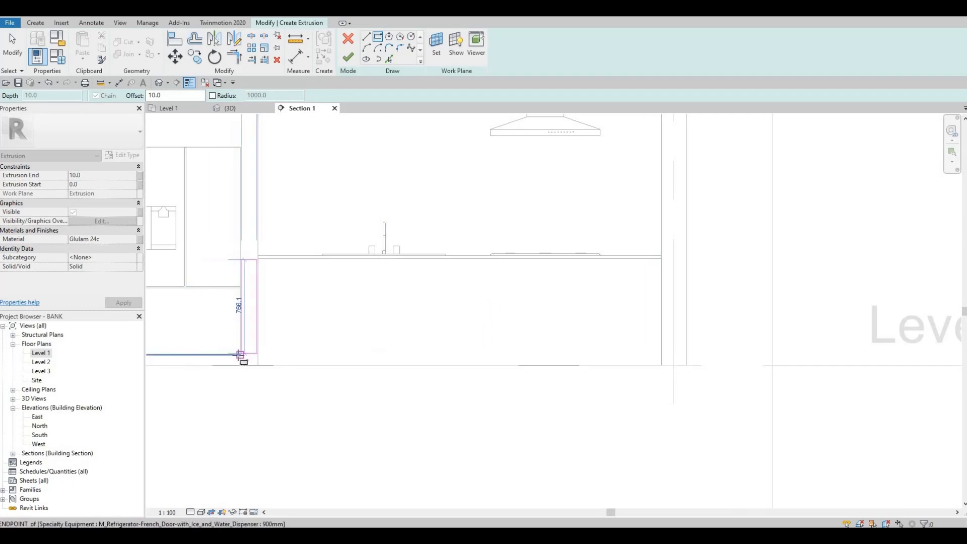
pyautogui.click(661, 354)
pyautogui.scroll(4, 661, 354)
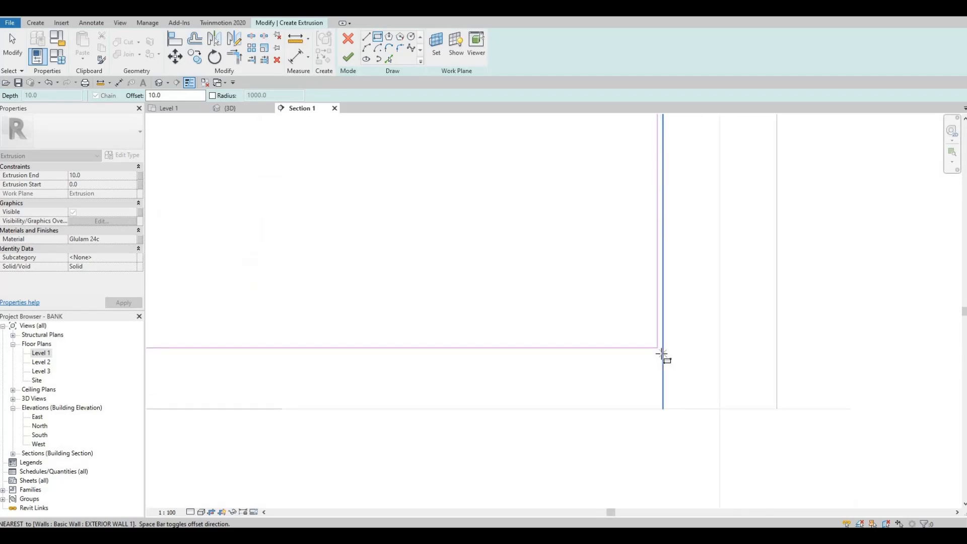
pyautogui.scroll(-3, 624, 369)
pyautogui.moveTo(573, 388); pyautogui.dragTo(614, 368, button='middle')
pyautogui.scroll(-2, 613, 368)
pyautogui.press('Escape')
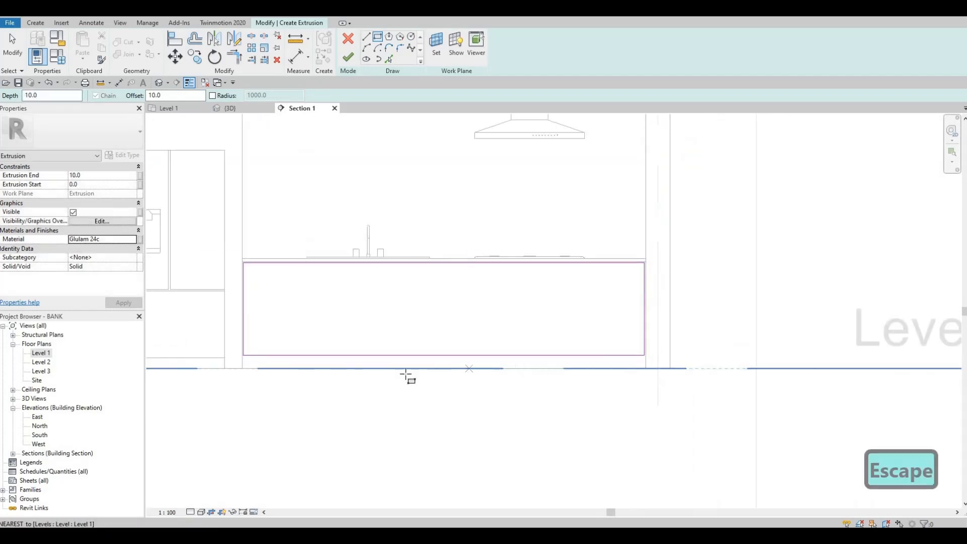
pyautogui.moveTo(265, 364); pyautogui.dragTo(379, 364, button='middle')
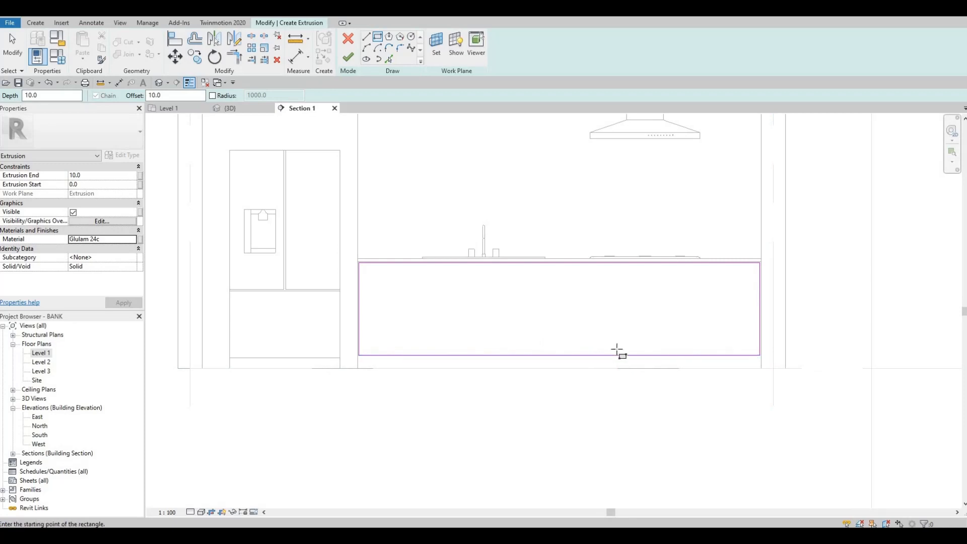
pyautogui.moveTo(716, 302); pyautogui.dragTo(658, 302, button='middle')
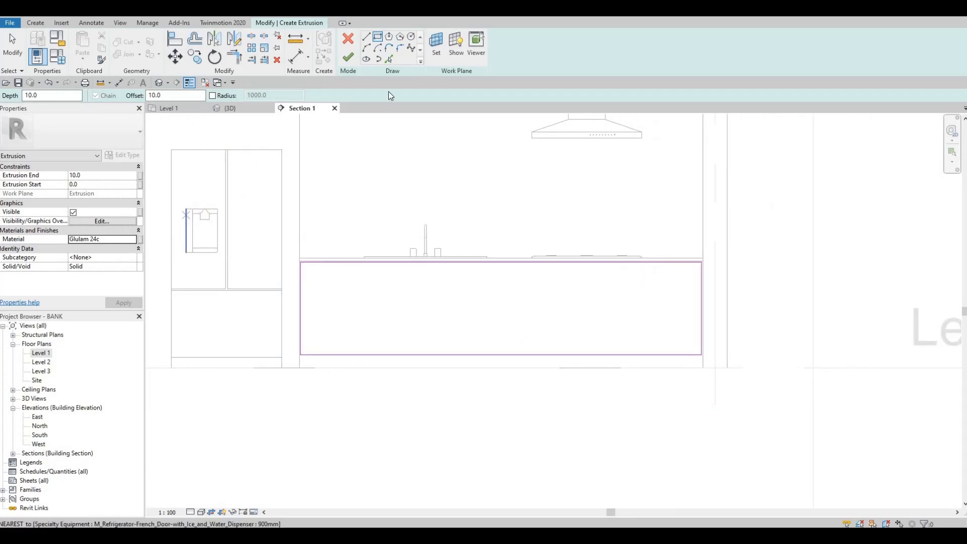
pyautogui.click(347, 59)
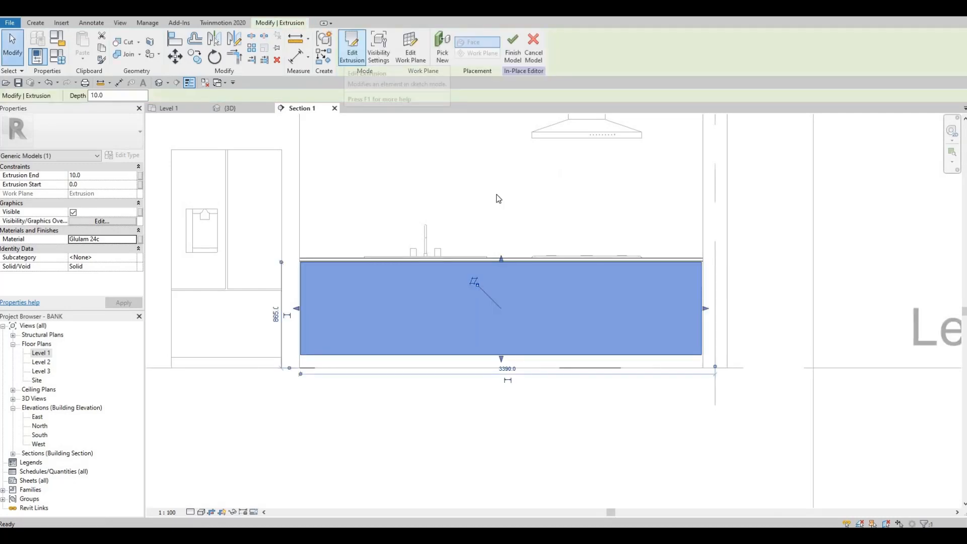
# Reopen the front panel's sketch and draw a vertical line from its upper to its lower edge below the faucet, nudged slightly left.
pyautogui.click(355, 53)
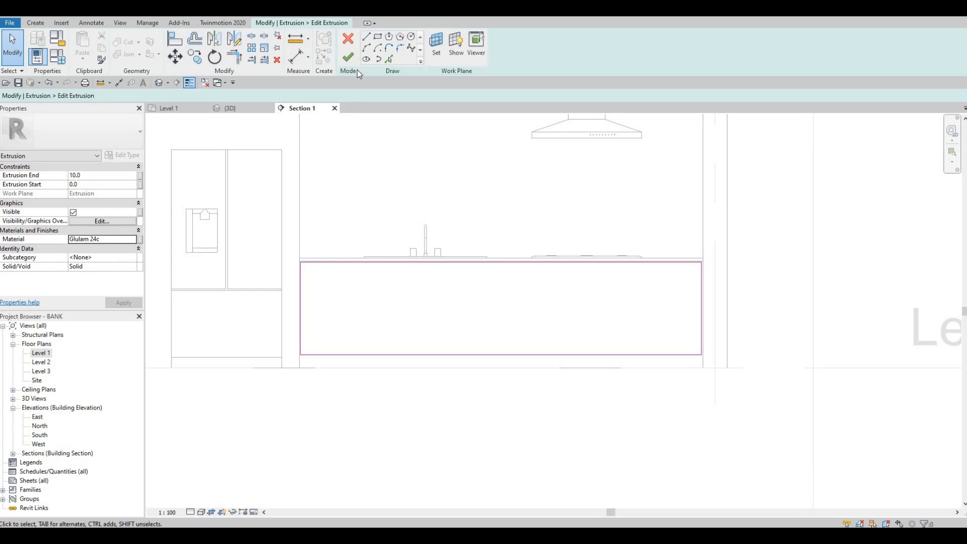
pyautogui.click(366, 39)
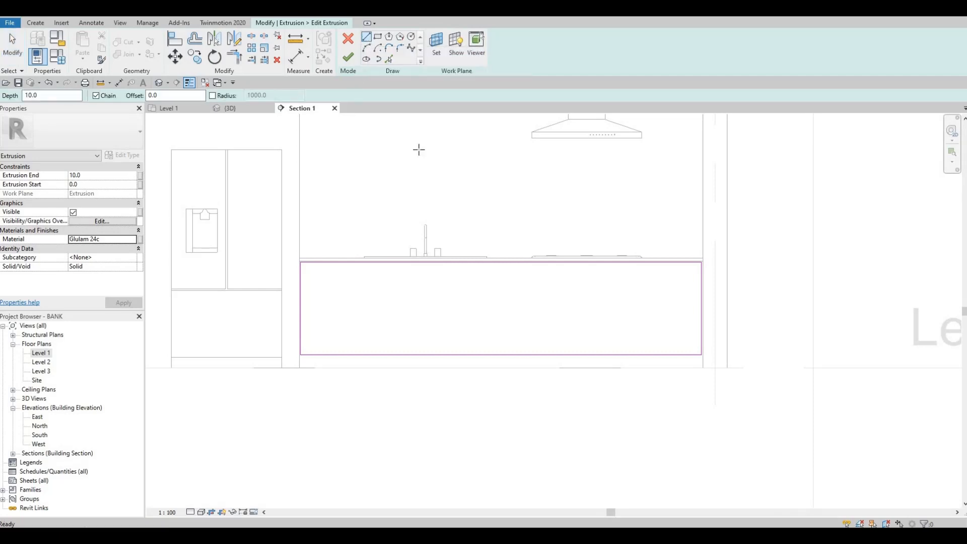
pyautogui.click(427, 263)
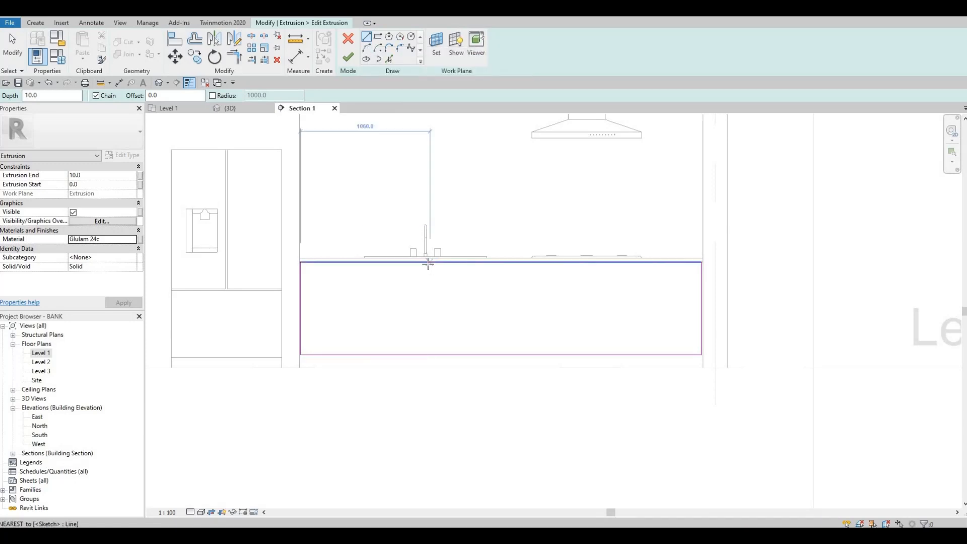
pyautogui.click(425, 354)
pyautogui.press('Escape')
pyautogui.press('Escape')
pyautogui.scroll(3, 426, 284)
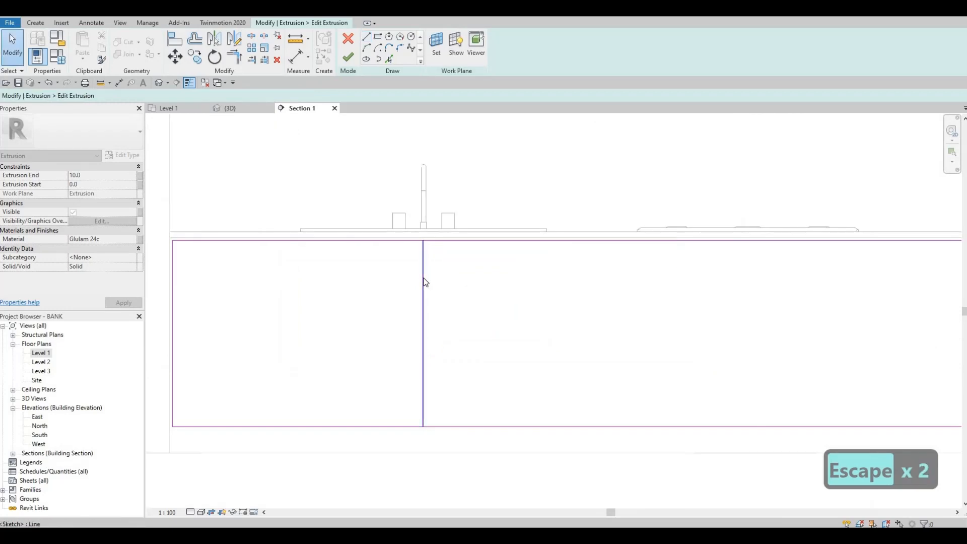
pyautogui.click(423, 278)
pyautogui.press('Escape')
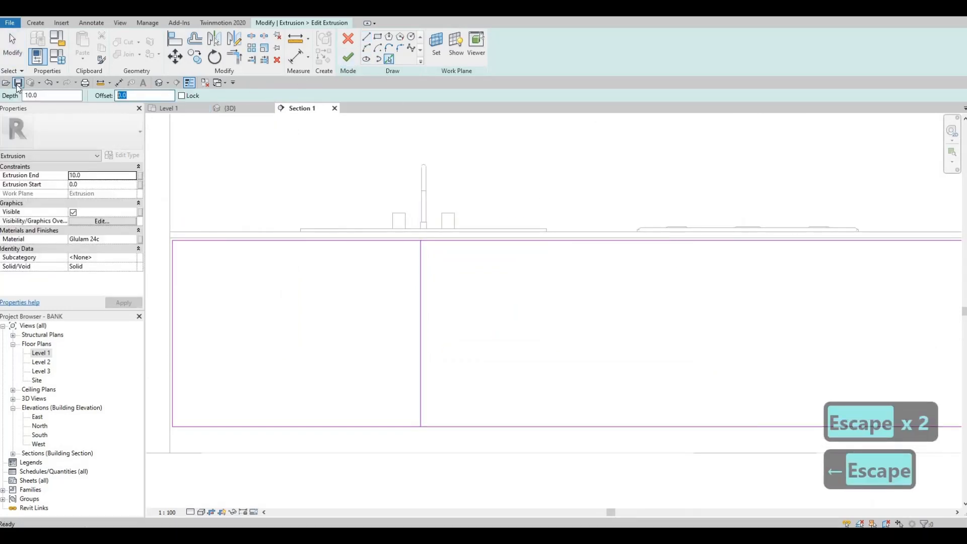
# Add a parallel copy of the vertical divider line at a 10 mm offset to its right using Pick Lines.
pyautogui.write('10')
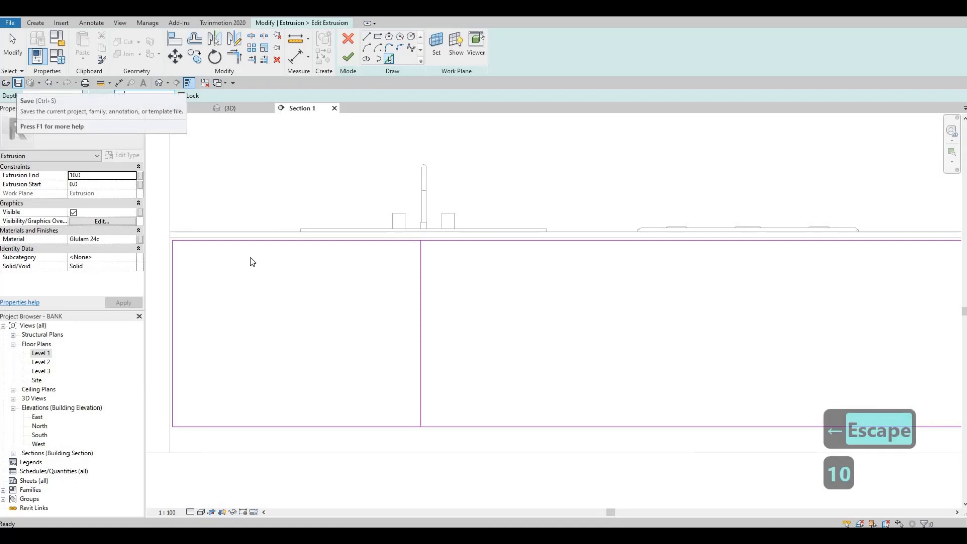
pyautogui.click(425, 296)
pyautogui.press('Escape')
pyautogui.press('Escape')
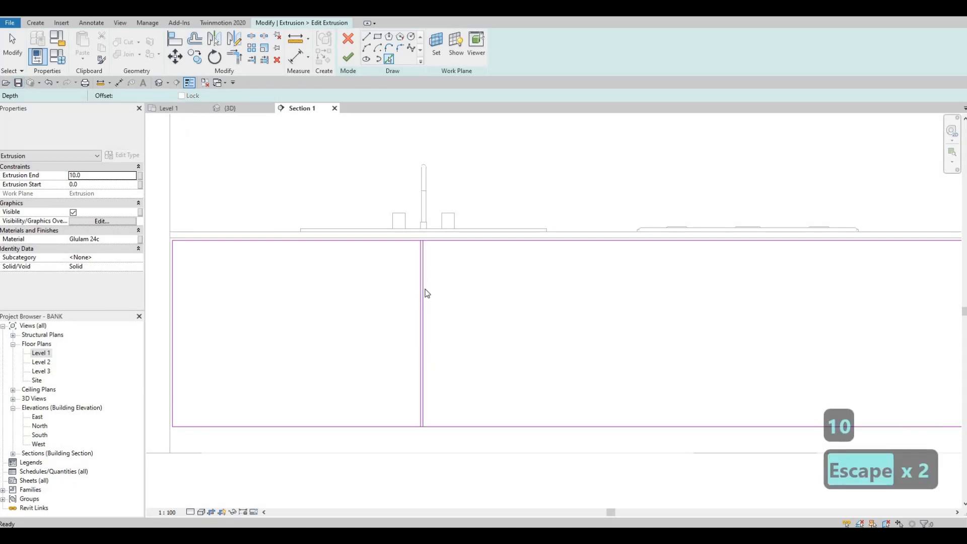
# Nudge both vertical divider lines to the right so the 10 mm gap sits centred below the faucet.
pyautogui.click(420, 283)
pyautogui.scroll(5, 425, 249)
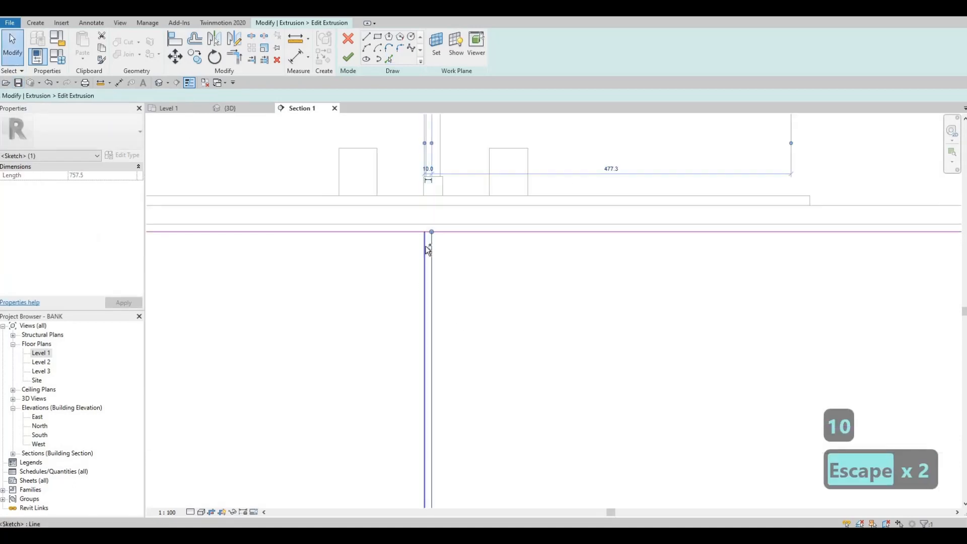
pyautogui.keyDown('ctrl'); pyautogui.click(428, 249); pyautogui.keyUp('ctrl')
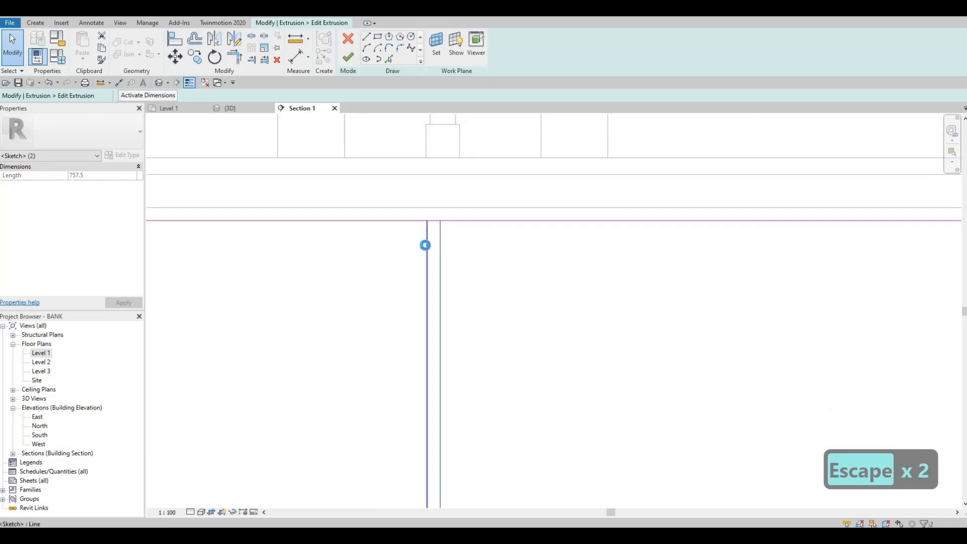
pyautogui.press('Right')
pyautogui.press('Right')
pyautogui.press('Right')
pyautogui.press('Right')
pyautogui.press('Right')
pyautogui.press('Right')
pyautogui.press('Right')
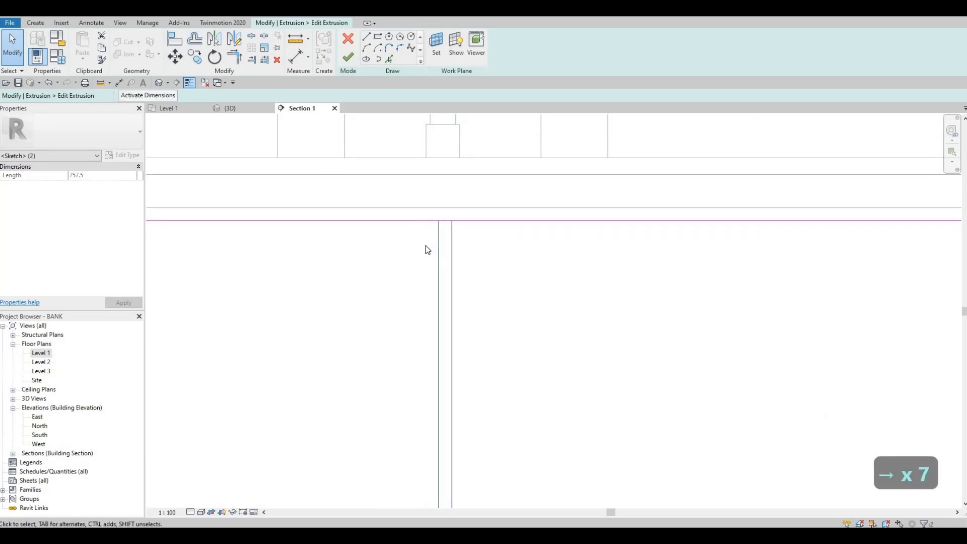
pyautogui.press('Left')
pyautogui.press('Escape')
pyautogui.press('Escape')
pyautogui.press('Escape')
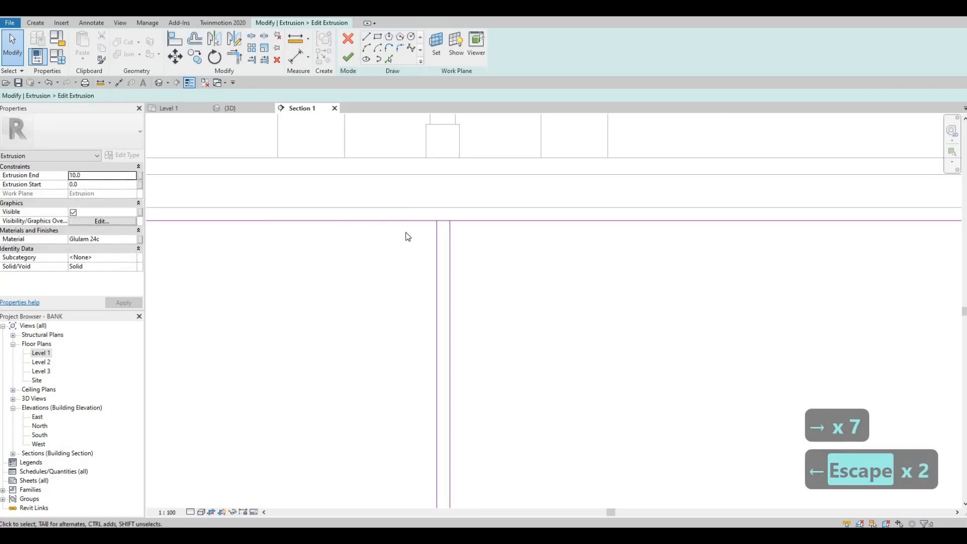
# Copy the pair of divider lines along the panel's upper edge, placing one copy on each side of the original pair.
pyautogui.scroll(-2, 405, 233)
pyautogui.scroll(-3, 419, 259)
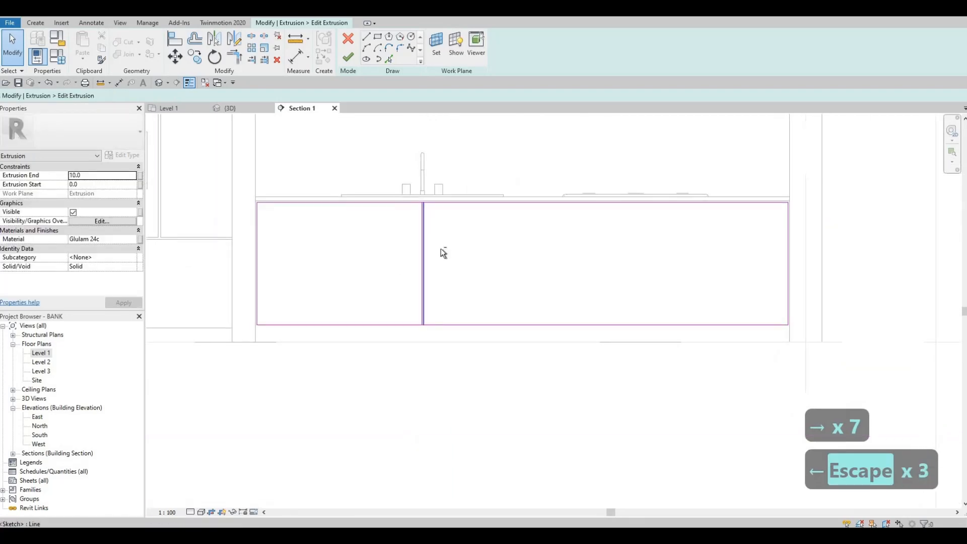
pyautogui.moveTo(399, 186); pyautogui.dragTo(459, 357)
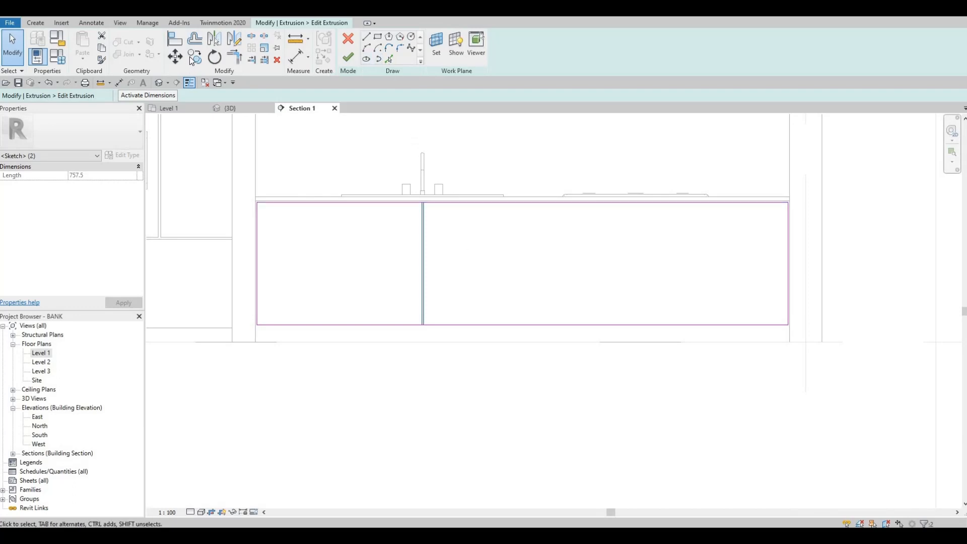
pyautogui.press('c')
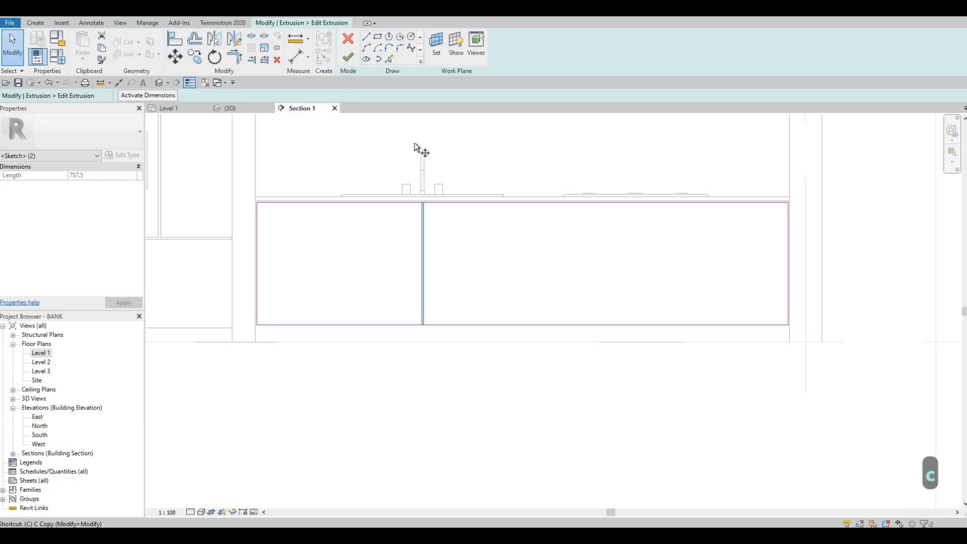
pyautogui.press('o')
pyautogui.scroll(3, 408, 198)
pyautogui.click(400, 192)
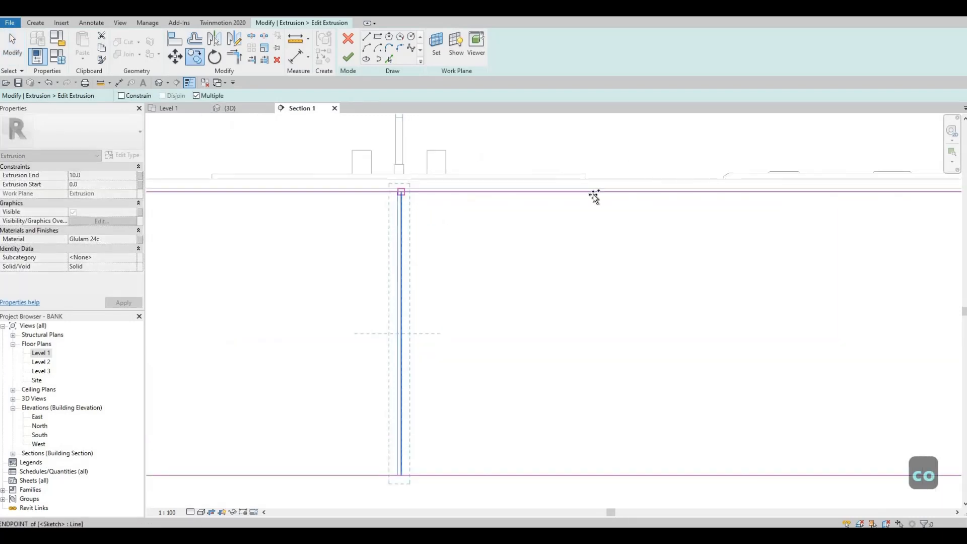
pyautogui.click(588, 195)
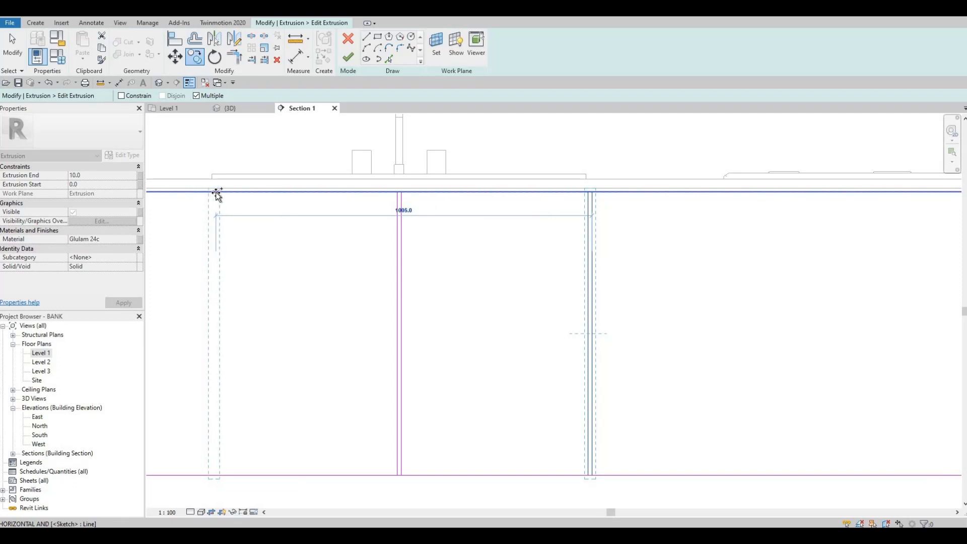
pyautogui.click(234, 191)
# Place three more copies of the divider pair, roughly evenly spaced across the remaining right part of the panel, and end the Copy command.
pyautogui.scroll(-5, 371, 209)
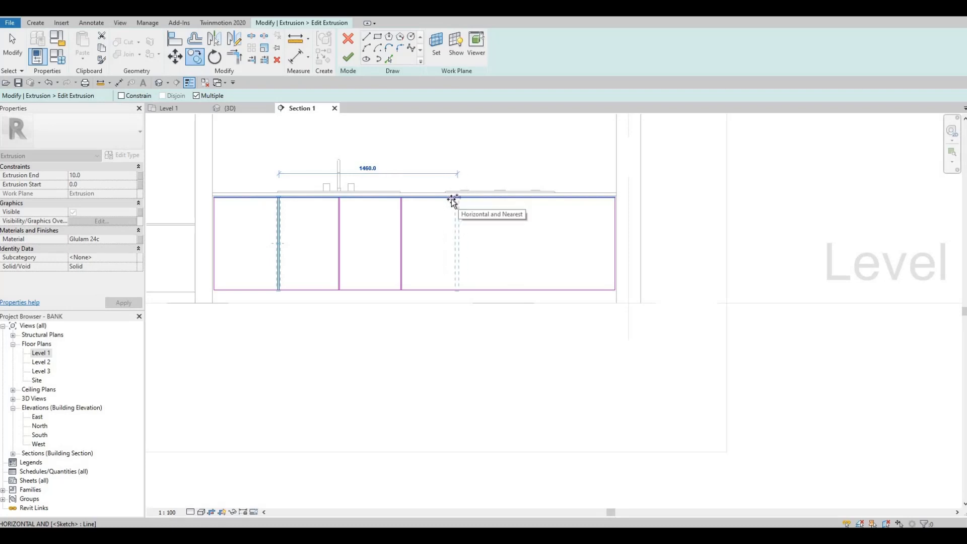
pyautogui.click(494, 201)
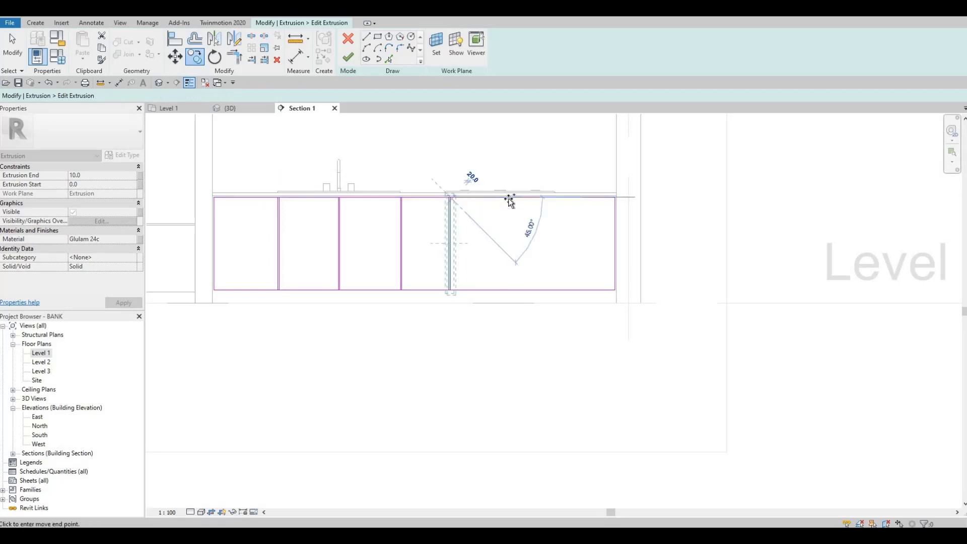
pyautogui.click(501, 200)
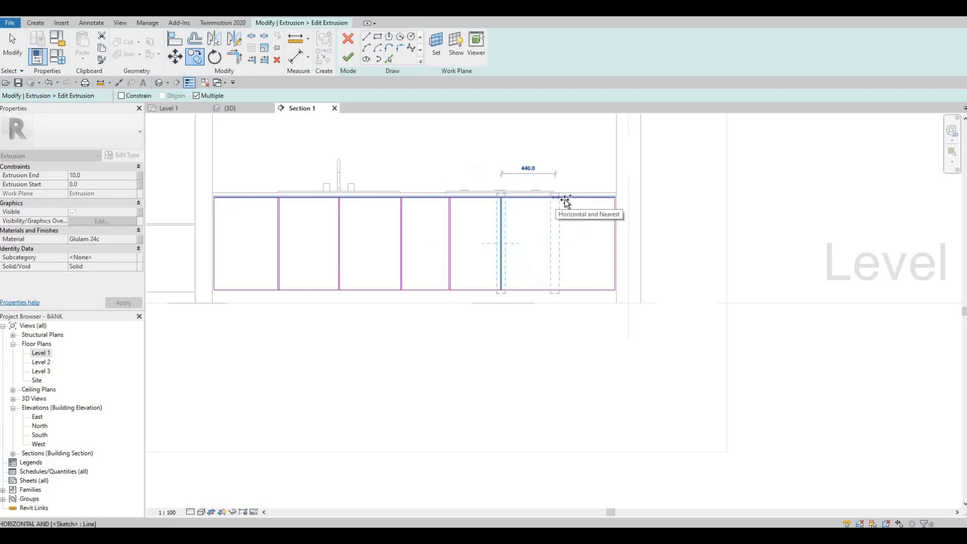
pyautogui.click(563, 201)
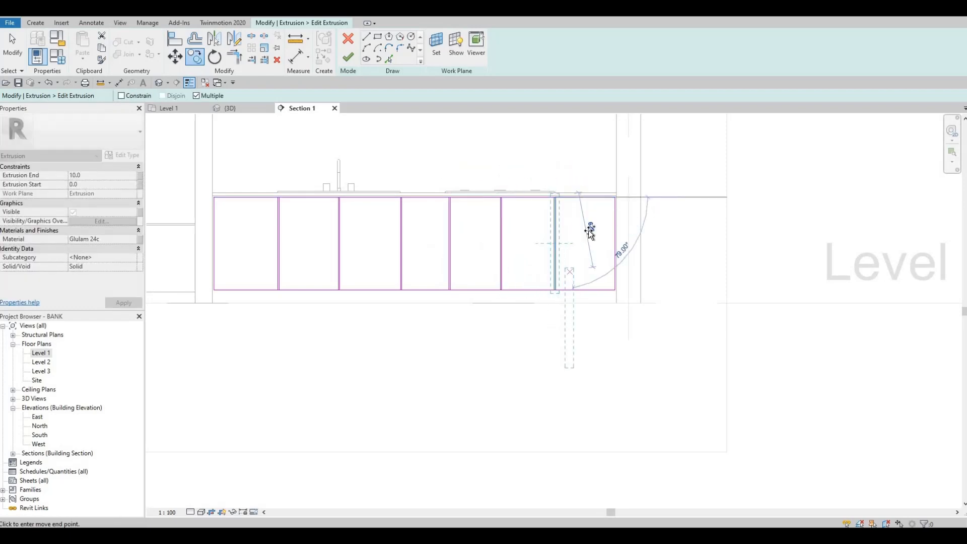
pyautogui.press('Escape')
pyautogui.press('Escape')
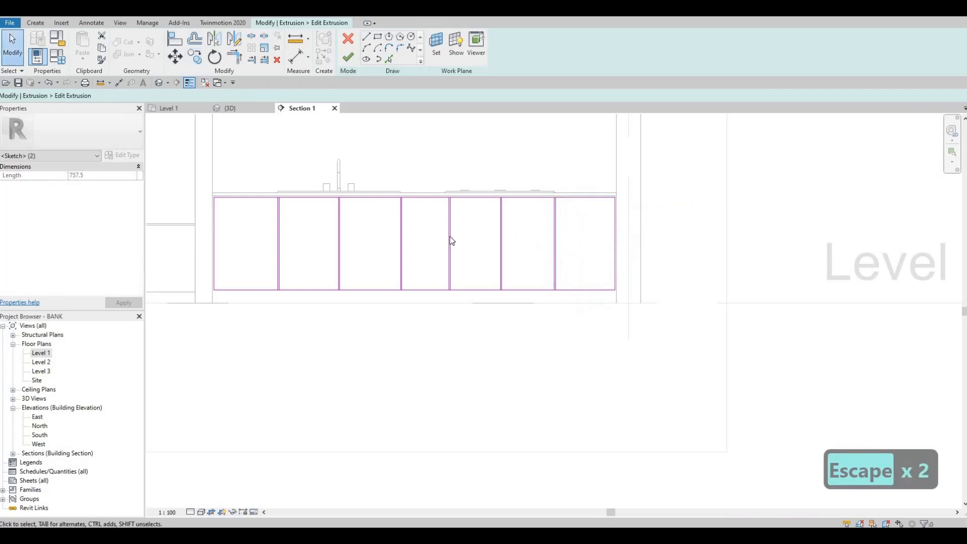
# Draw a horizontal line across the leftmost cabinet bay, slightly above its mid-height.
pyautogui.click(366, 38)
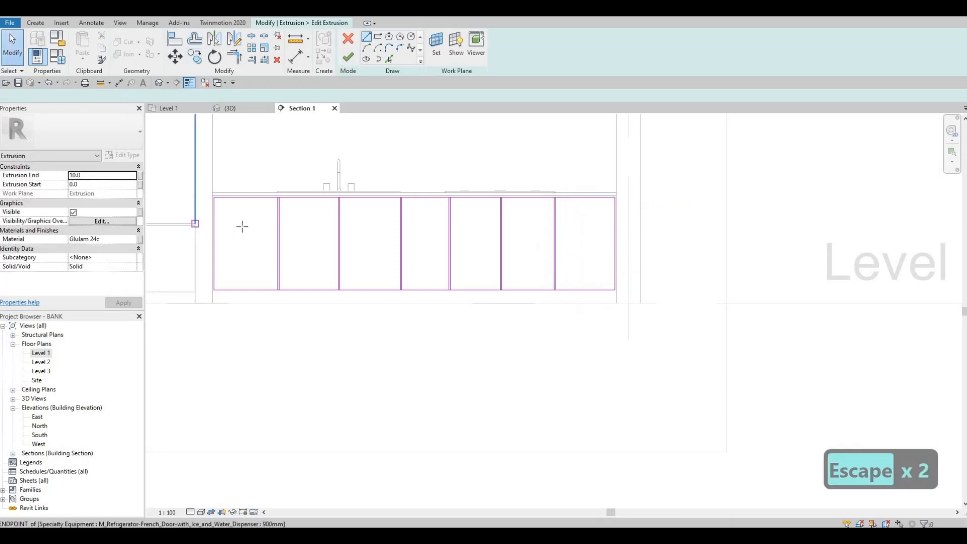
pyautogui.scroll(2, 202, 221)
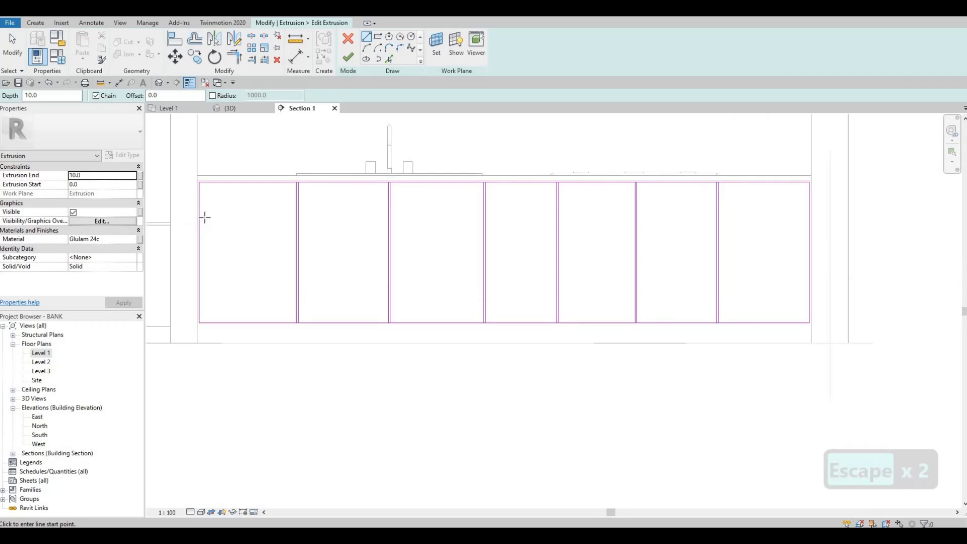
pyautogui.click(200, 245)
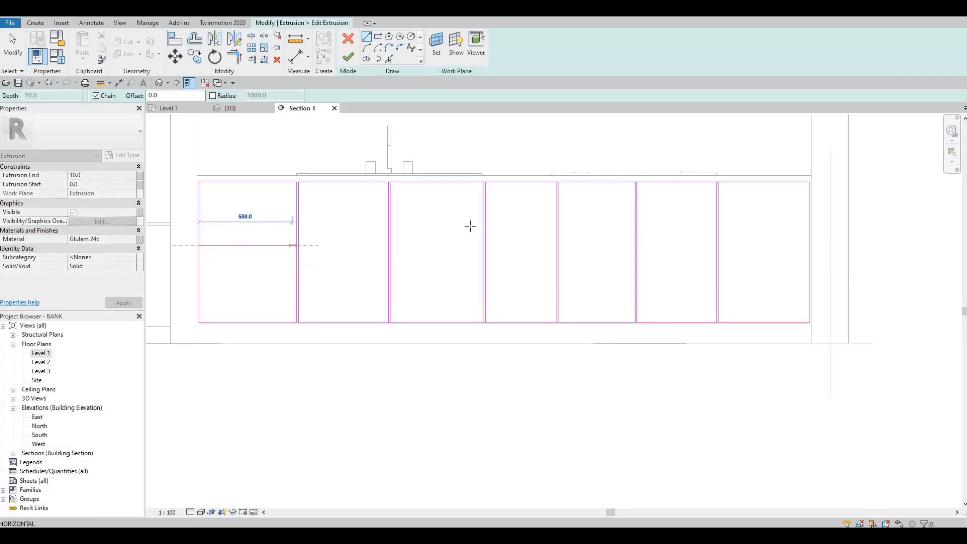
pyautogui.press('Escape')
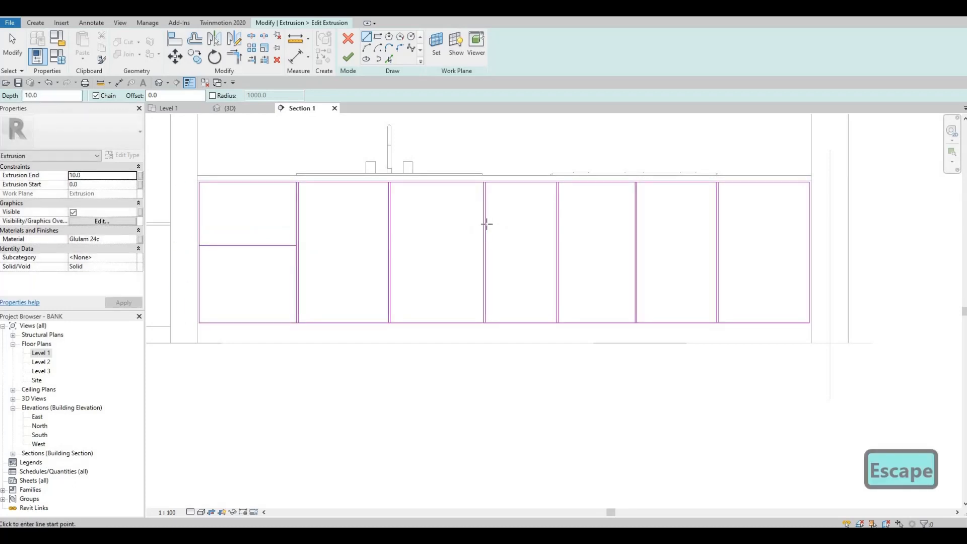
# Draw two horizontal lines across the fourth bay from the left to form three drawer fronts, the upper one about 220 mm below the panel's upper edge.
pyautogui.click(485, 224)
pyautogui.click(557, 223)
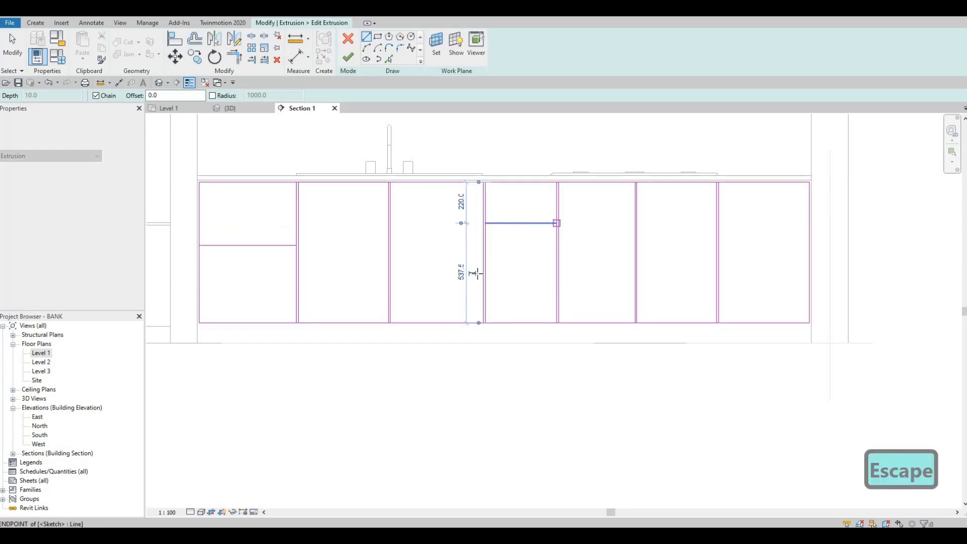
pyautogui.press('Escape')
pyautogui.click(486, 267)
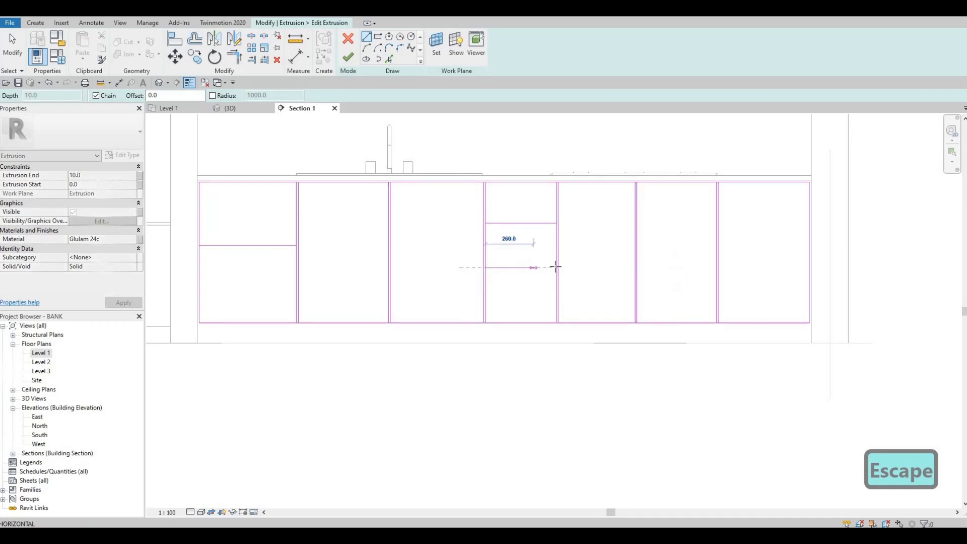
pyautogui.click(555, 267)
pyautogui.press('Escape')
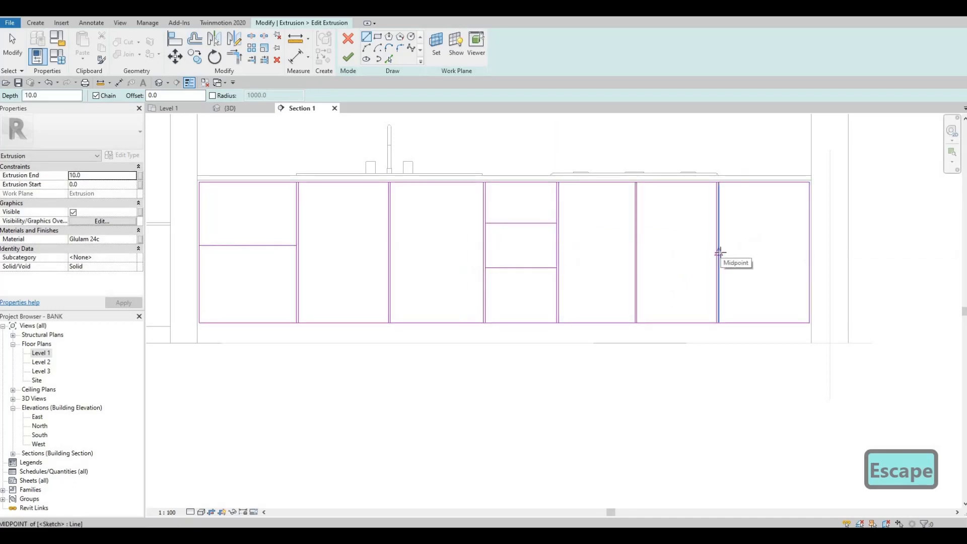
# Draw a horizontal line across the rightmost bay, about 280 mm below the panel's upper edge.
pyautogui.click(719, 233)
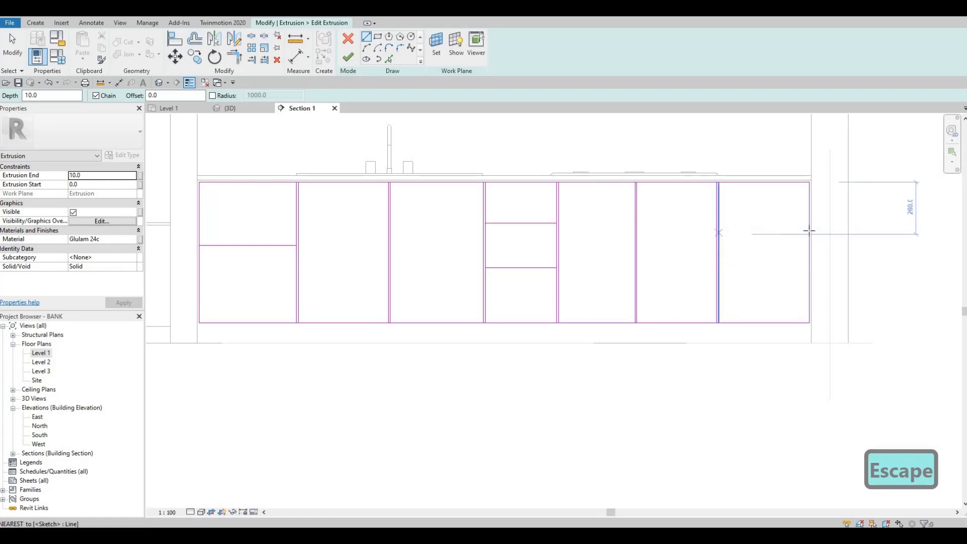
pyautogui.click(743, 281)
pyautogui.press('Escape')
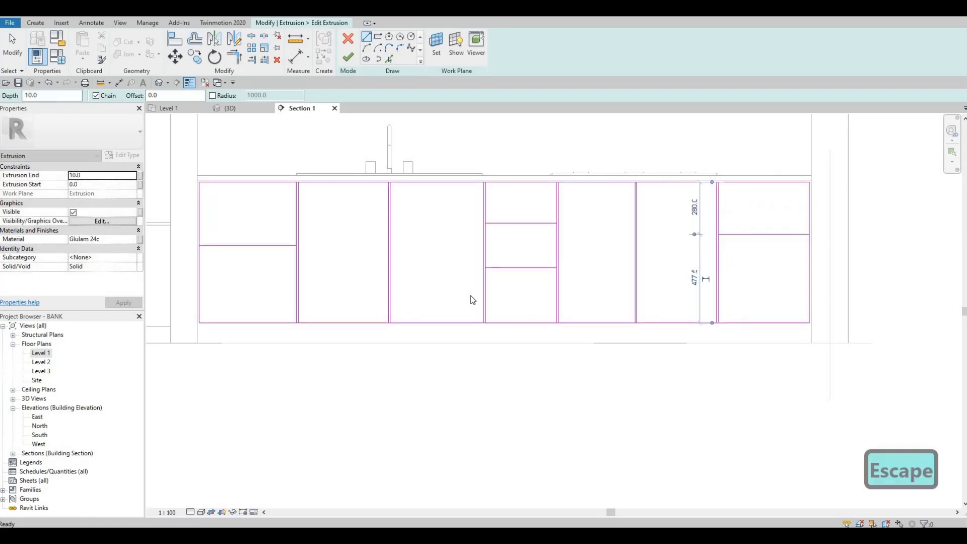
pyautogui.press('Escape')
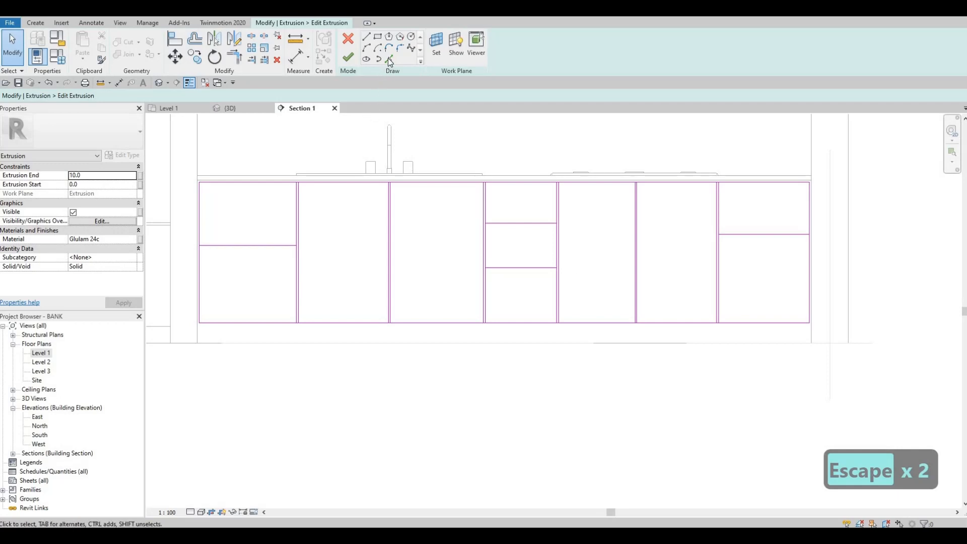
# Add parallel copies of all four horizontal lines at a 10 mm offset using Pick Lines.
pyautogui.click(389, 60)
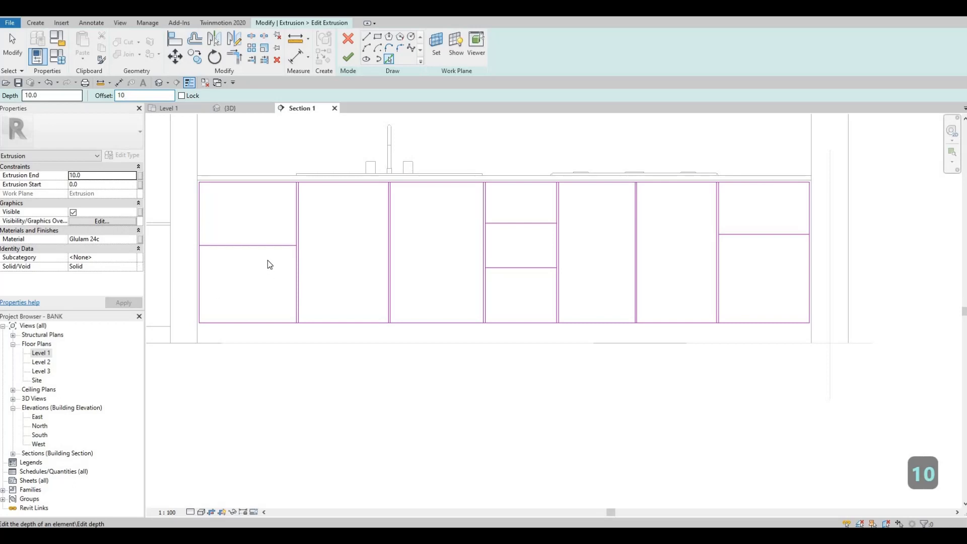
pyautogui.click(270, 247)
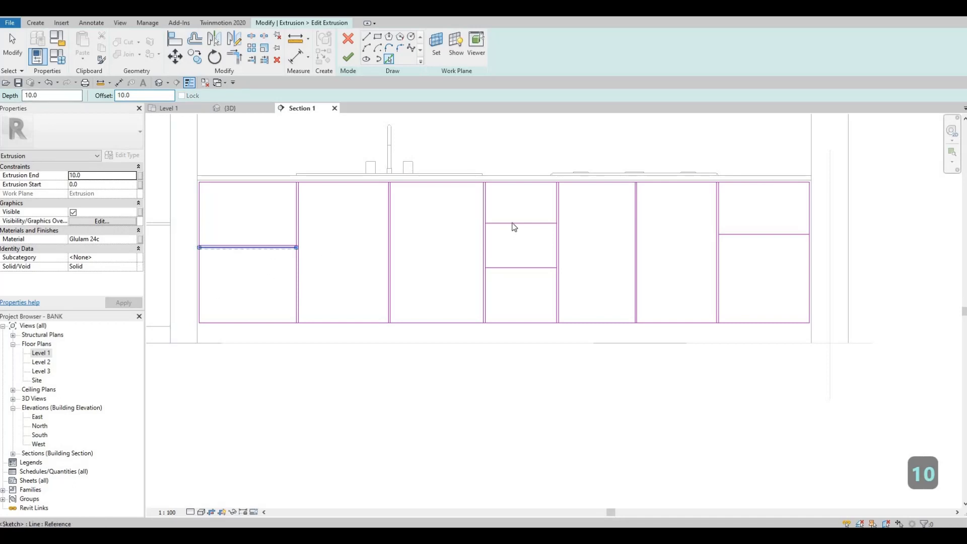
pyautogui.click(749, 234)
pyautogui.press('Escape')
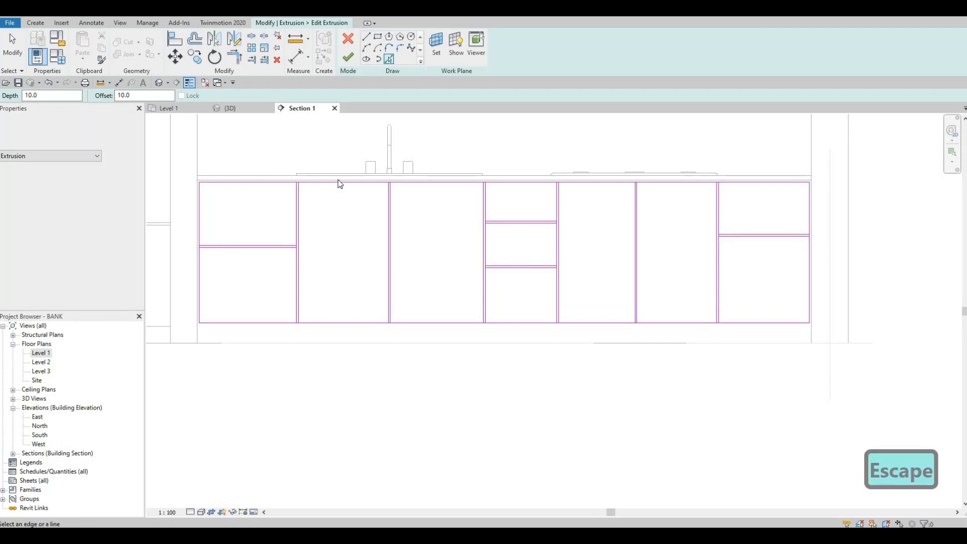
pyautogui.press('Escape')
pyautogui.press('Escape')
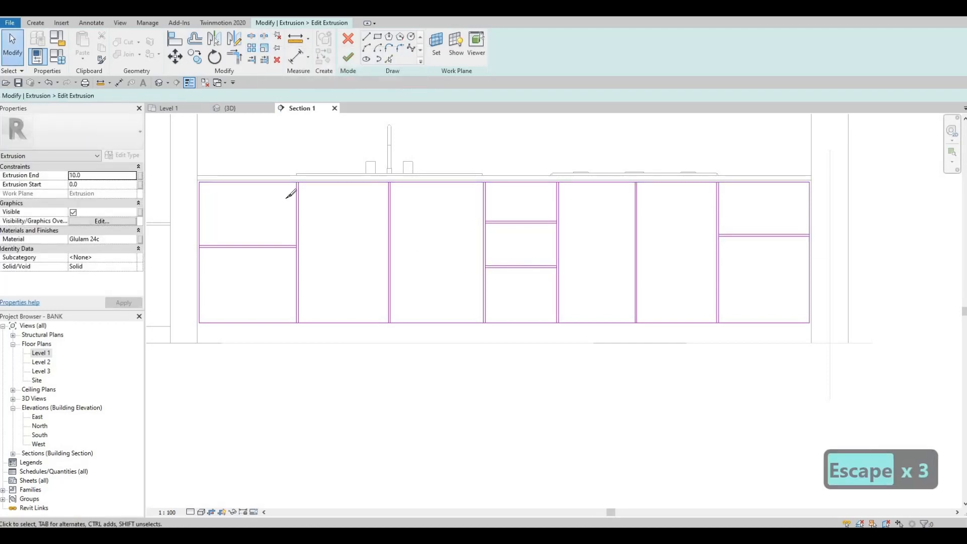
# Split the panel's upper edge with Split Element at both lines of the first vertical divider from the left.
pyautogui.press('s')
pyautogui.press('l')
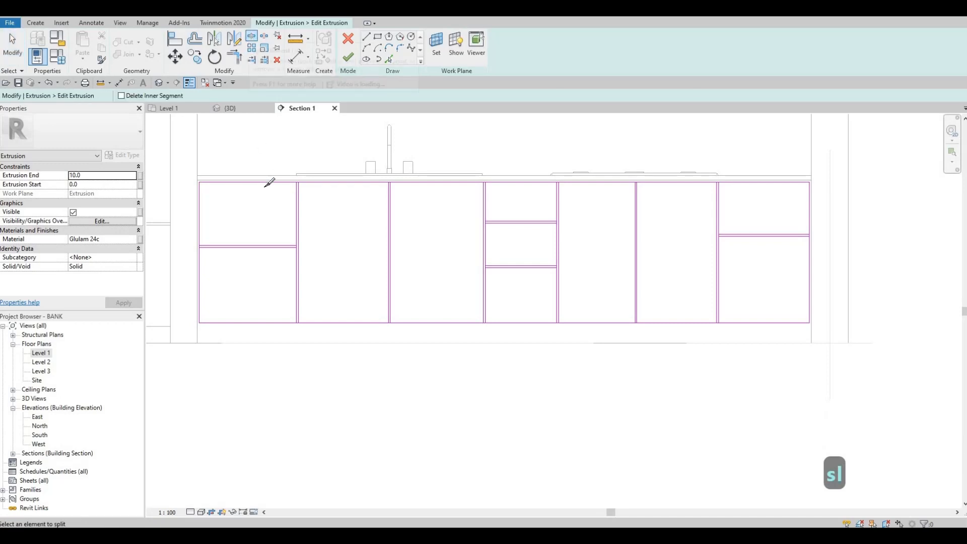
pyautogui.scroll(4, 333, 168)
pyautogui.scroll(4, 324, 174)
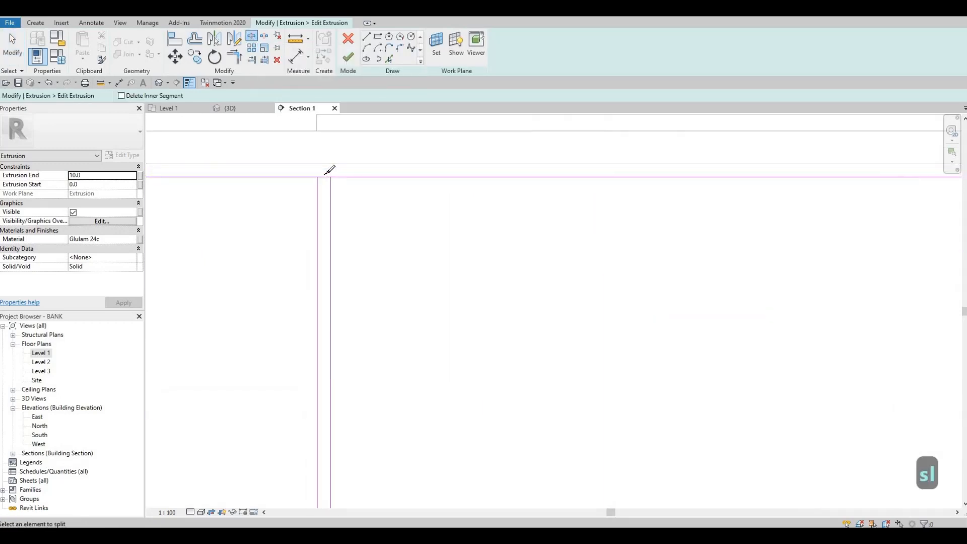
pyautogui.click(316, 182)
pyautogui.click(330, 179)
# Split the panel's upper edge within the gaps of the second and third vertical dividers.
pyautogui.scroll(-5, 544, 199)
pyautogui.moveTo(544, 199); pyautogui.dragTo(386, 202, button='middle')
pyautogui.scroll(-2, 386, 202)
pyautogui.moveTo(468, 186); pyautogui.dragTo(365, 201, button='middle')
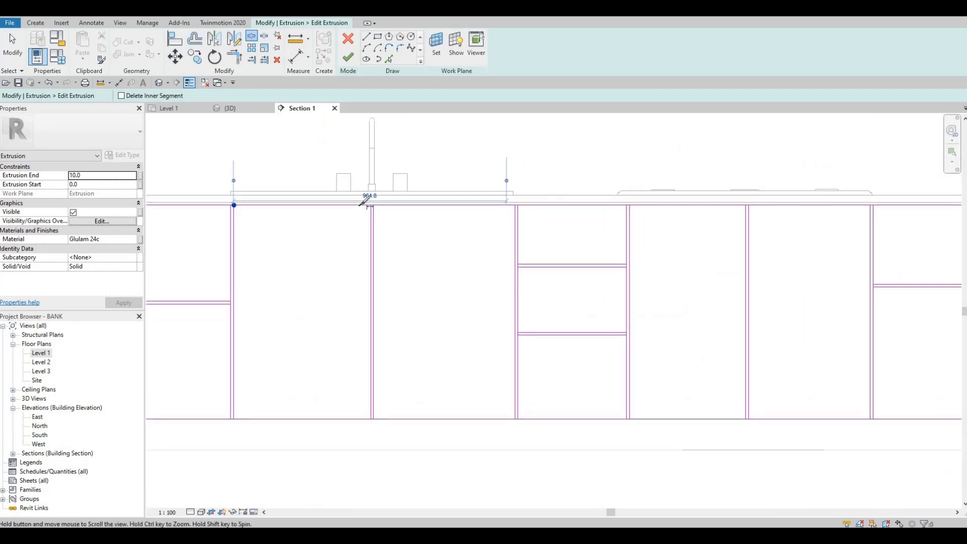
pyautogui.scroll(6, 364, 202)
pyautogui.scroll(-3, 475, 216)
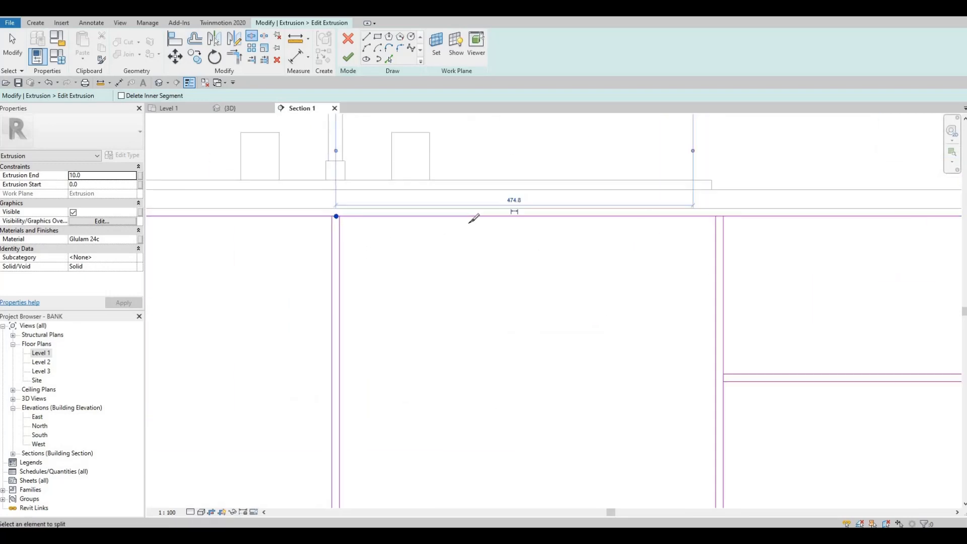
pyautogui.scroll(6, 438, 216)
pyautogui.click(406, 221)
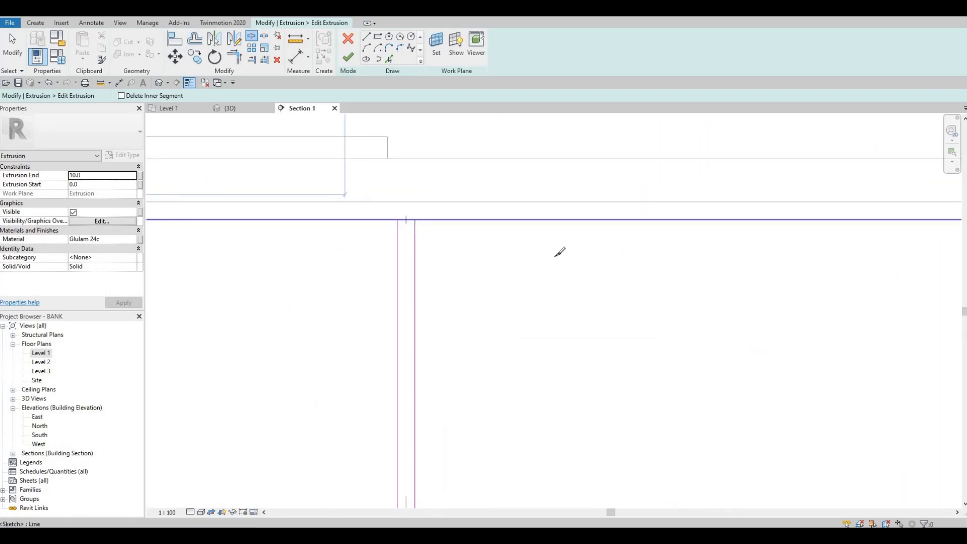
# Split the panel's upper edge at the fourth and fifth vertical dividers from the left.
pyautogui.scroll(-5, 408, 237)
pyautogui.moveTo(737, 221); pyautogui.dragTo(476, 239, button='middle')
pyautogui.click(537, 227)
pyautogui.scroll(3, 534, 230)
pyautogui.click(528, 231)
pyautogui.scroll(-6, 523, 235)
pyautogui.scroll(-1, 476, 240)
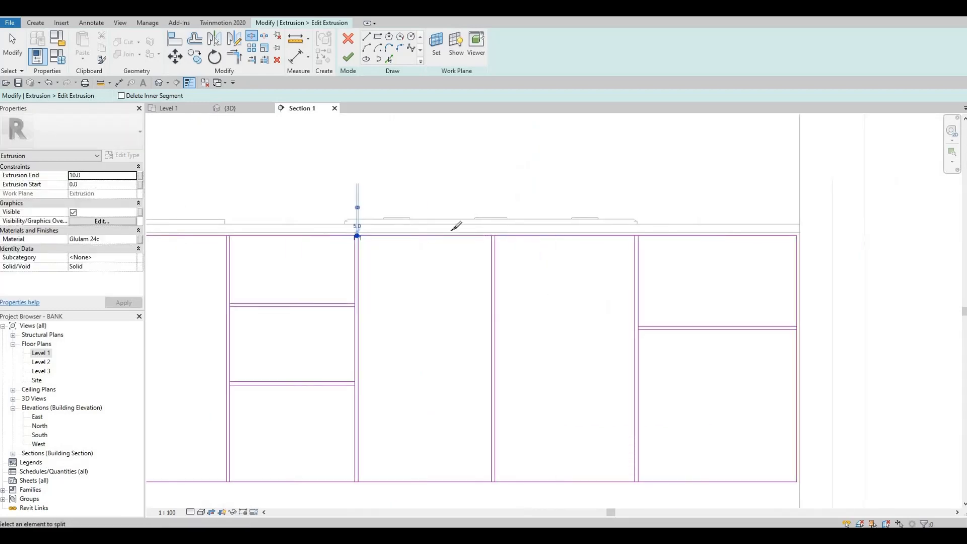
pyautogui.scroll(6, 451, 231)
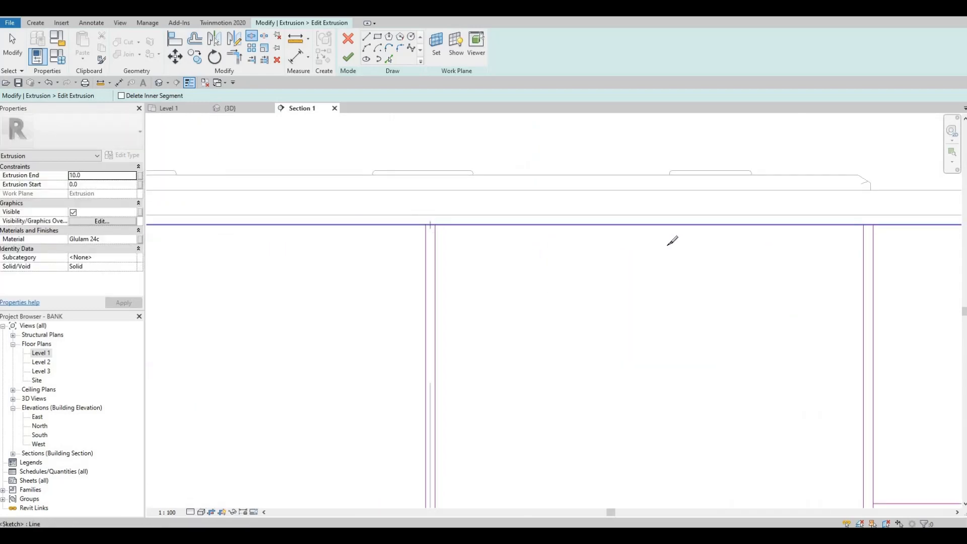
# Split the panel's upper edge within the gaps of the two rightmost vertical dividers.
pyautogui.click(430, 225)
pyautogui.scroll(-2, 563, 236)
pyautogui.moveTo(725, 229); pyautogui.dragTo(470, 197, button='middle')
pyautogui.scroll(6, 469, 196)
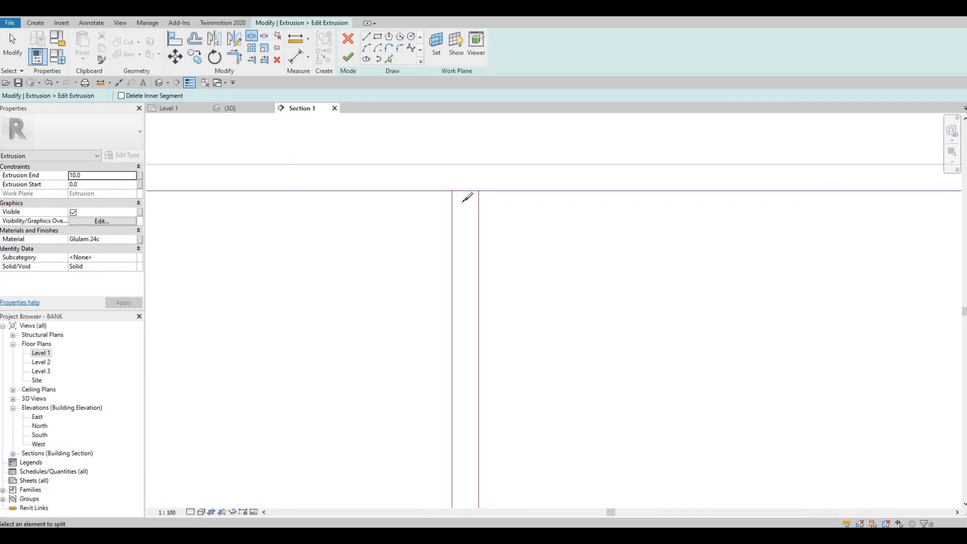
pyautogui.click(462, 222)
# Split both vertical side lines of the rightmost column within its horizontal gap.
pyautogui.scroll(-6, 462, 223)
pyautogui.moveTo(484, 315); pyautogui.dragTo(495, 184, button='middle')
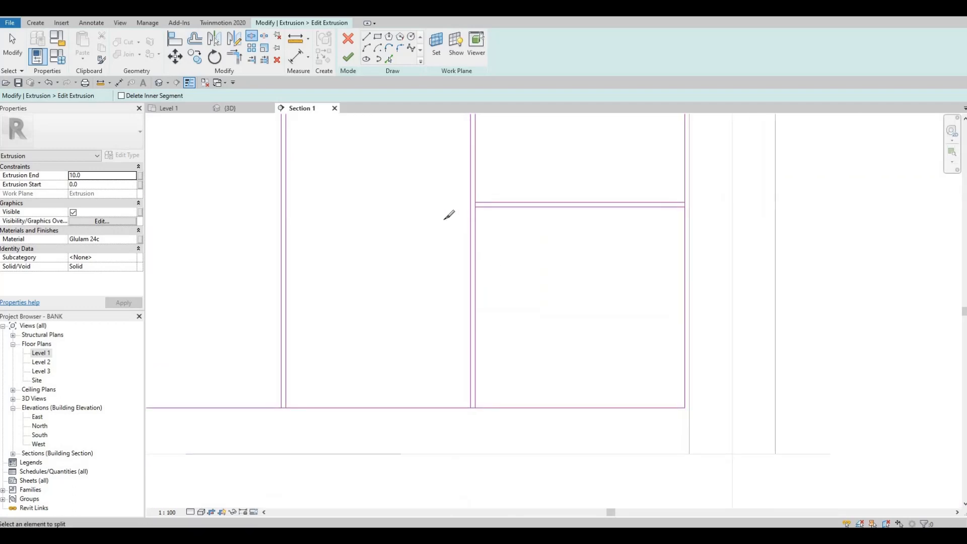
pyautogui.scroll(3, 449, 215)
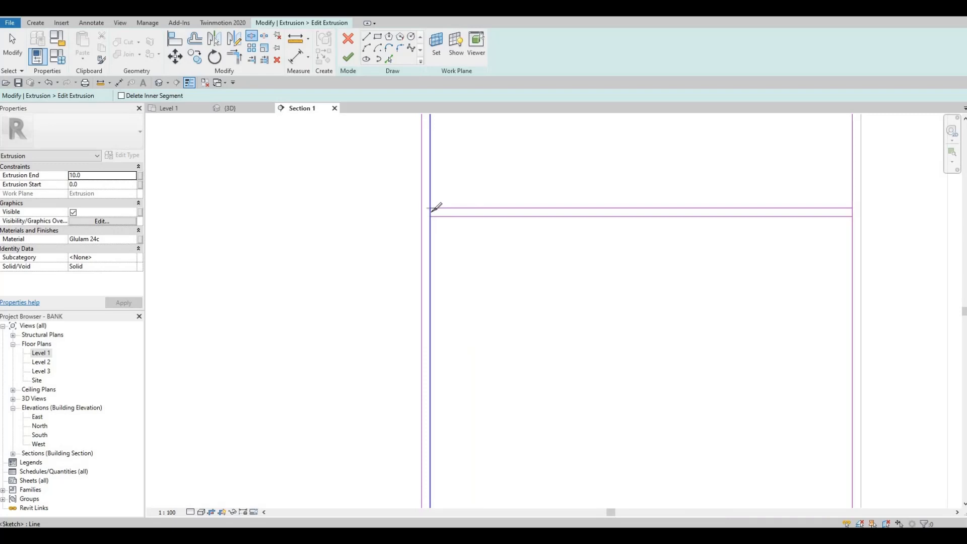
pyautogui.scroll(3, 431, 212)
pyautogui.click(430, 213)
pyautogui.scroll(-4, 516, 214)
pyautogui.moveTo(656, 216); pyautogui.dragTo(477, 215, button='middle')
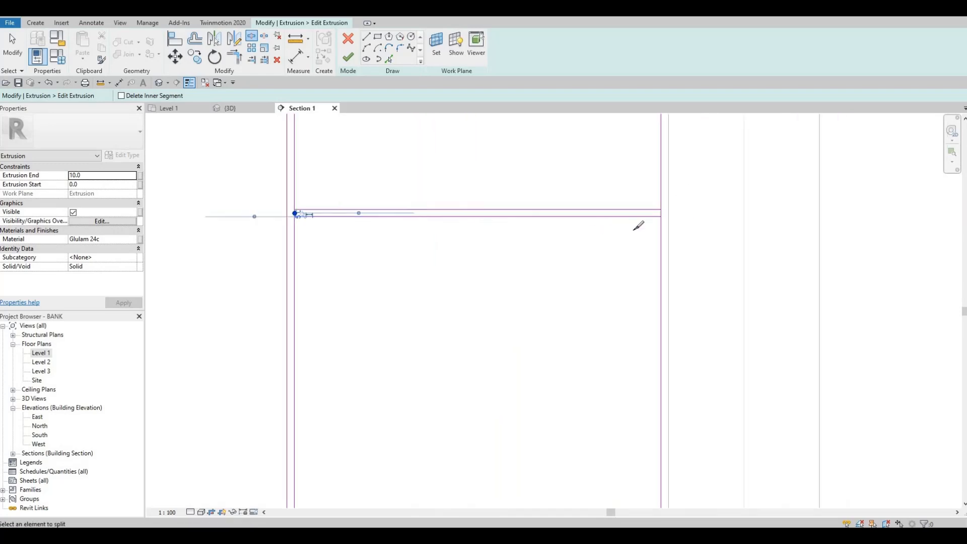
pyautogui.scroll(4, 633, 225)
pyautogui.click(626, 227)
# Split the panel's lower edge within the gaps of the sixth and fifth vertical dividers from the left.
pyautogui.scroll(-5, 553, 274)
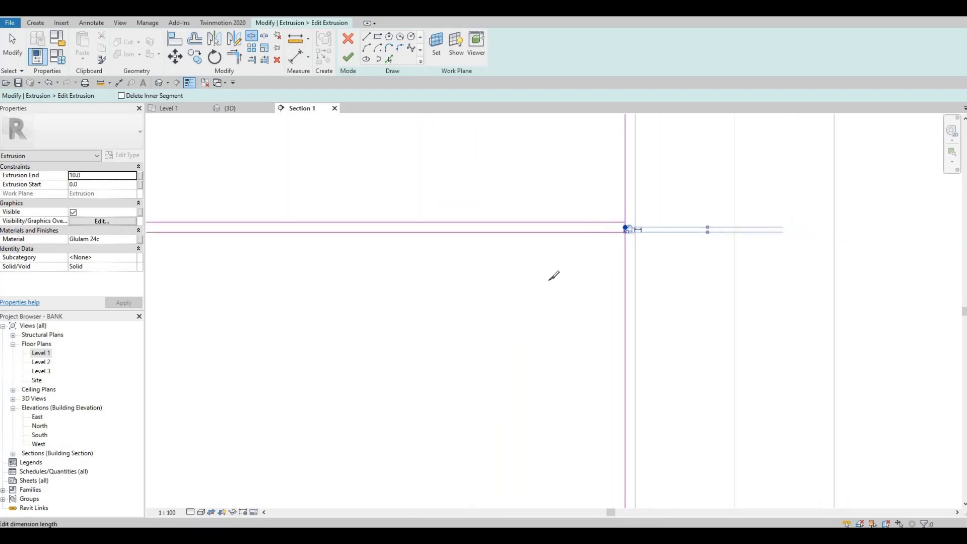
pyautogui.scroll(3, 529, 290)
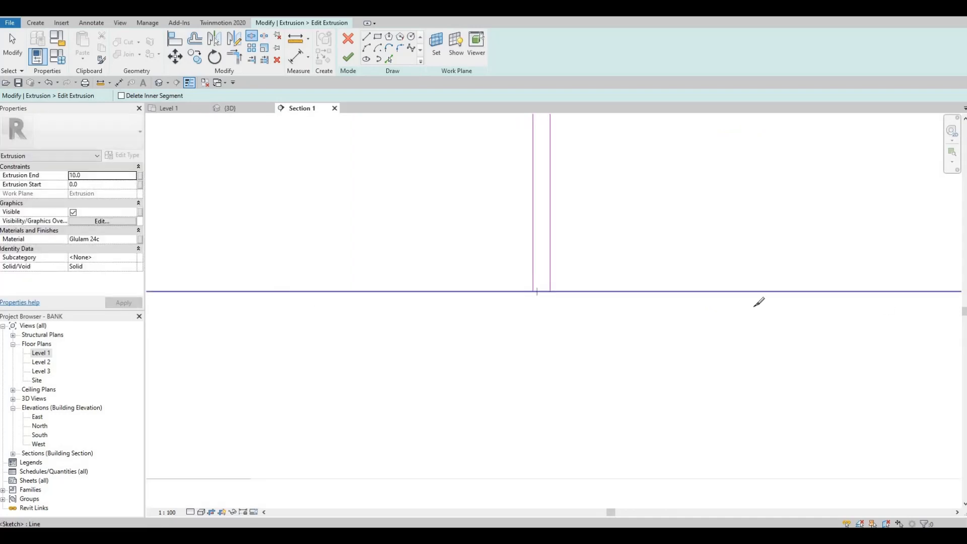
pyautogui.click(536, 291)
pyautogui.moveTo(547, 291); pyautogui.dragTo(386, 295, button='middle')
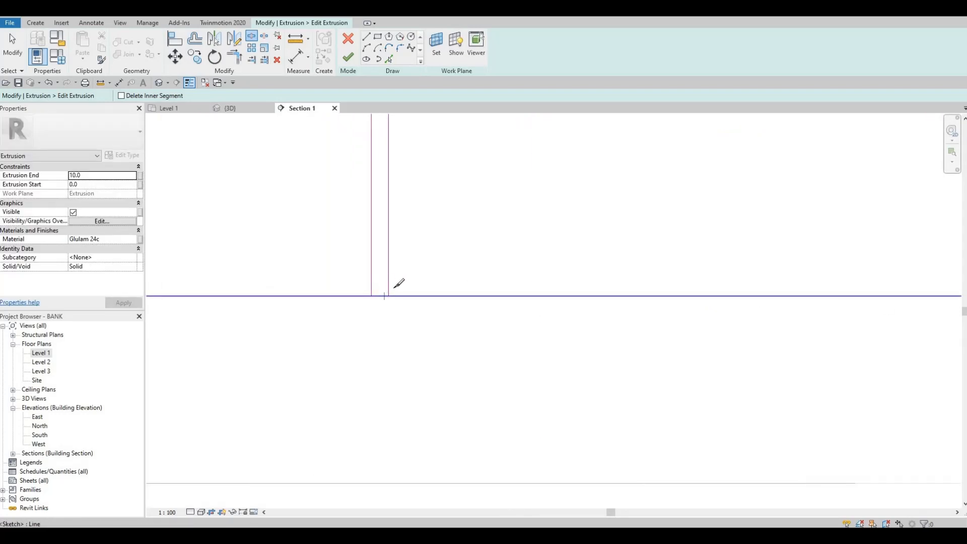
pyautogui.click(381, 295)
pyautogui.scroll(-2, 392, 287)
pyautogui.moveTo(509, 274); pyautogui.dragTo(848, 272, button='middle')
pyautogui.scroll(-1, 847, 272)
pyautogui.moveTo(547, 280); pyautogui.dragTo(598, 279, button='middle')
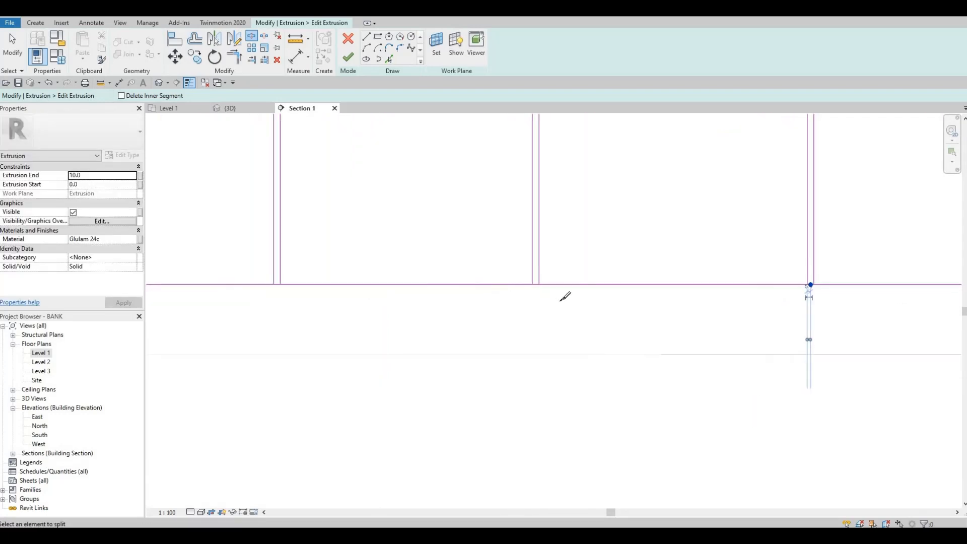
# Split the panel's lower edge within the gaps of the fourth and third vertical dividers from the left.
pyautogui.scroll(3, 525, 279)
pyautogui.click(561, 296)
pyautogui.scroll(-2, 539, 290)
pyautogui.moveTo(332, 297); pyautogui.dragTo(842, 299, button='middle')
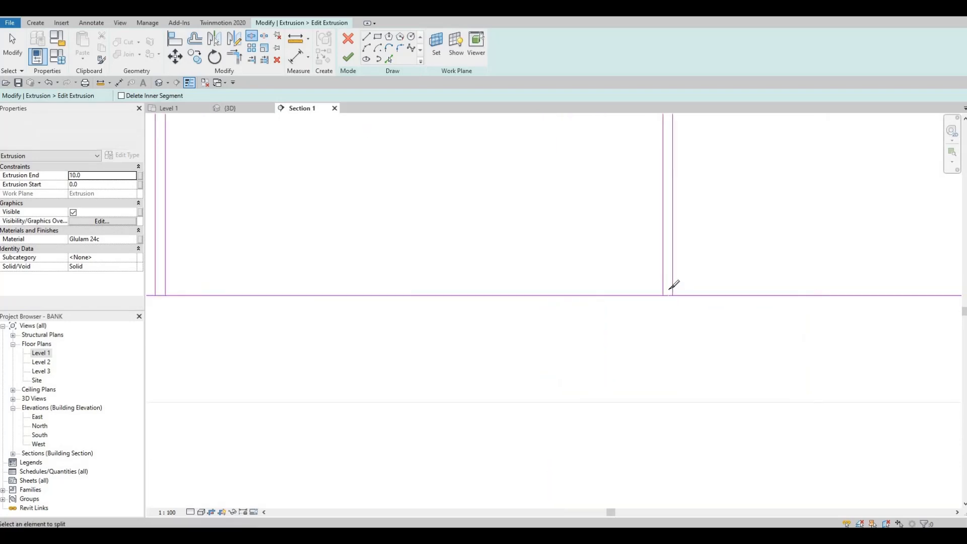
pyautogui.scroll(2, 670, 297)
pyautogui.click(666, 287)
pyautogui.scroll(-3, 655, 290)
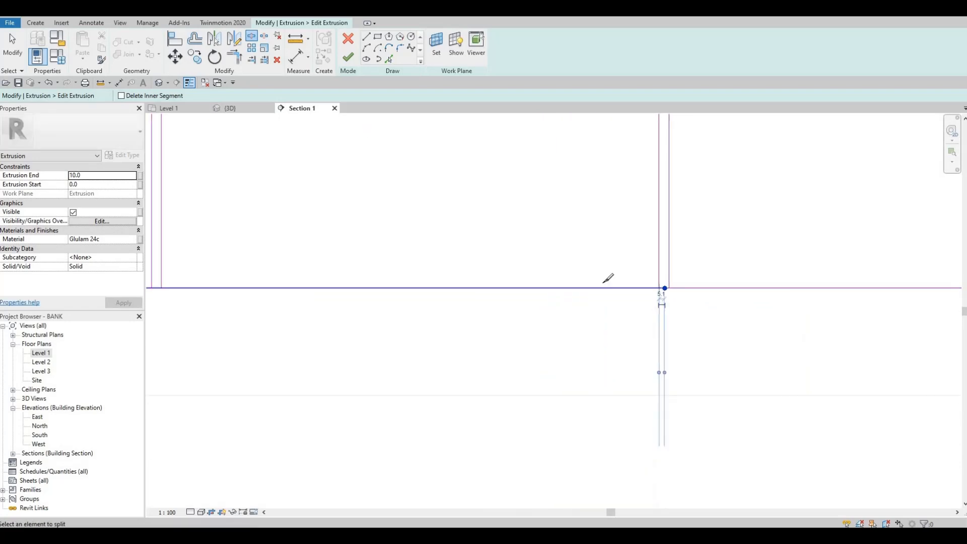
# Split the panel's lower edge within the gaps of the second and first vertical dividers from the left.
pyautogui.scroll(2, 693, 294)
pyautogui.moveTo(283, 289); pyautogui.dragTo(726, 312, button='middle')
pyautogui.click(690, 294)
pyautogui.scroll(-2, 716, 282)
pyautogui.scroll(5, 725, 311)
pyautogui.click(726, 307)
pyautogui.scroll(-6, 646, 239)
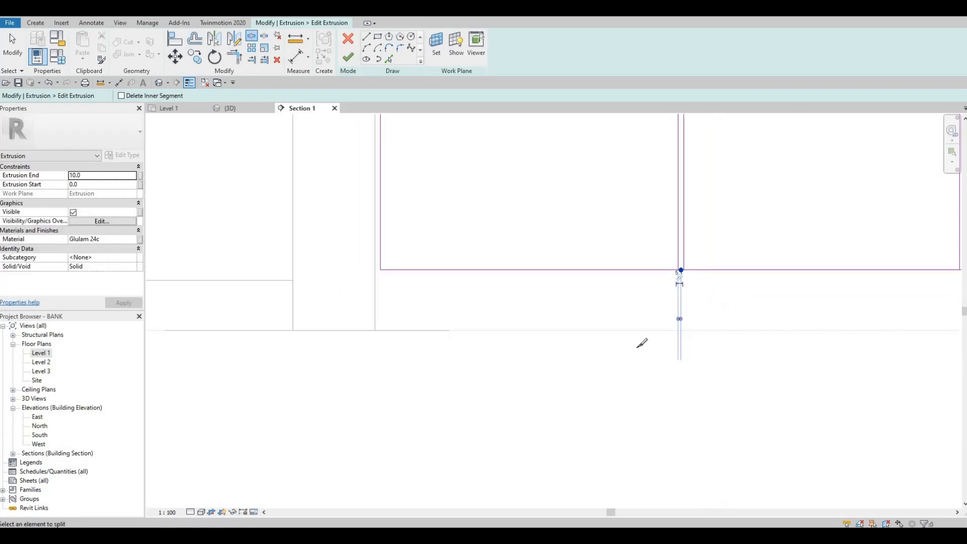
# Split both vertical side lines of the leftmost column within its horizontal gap.
pyautogui.scroll(-2, 642, 343)
pyautogui.moveTo(656, 256); pyautogui.dragTo(612, 383, button='middle')
pyautogui.scroll(5, 608, 293)
pyautogui.click(601, 287)
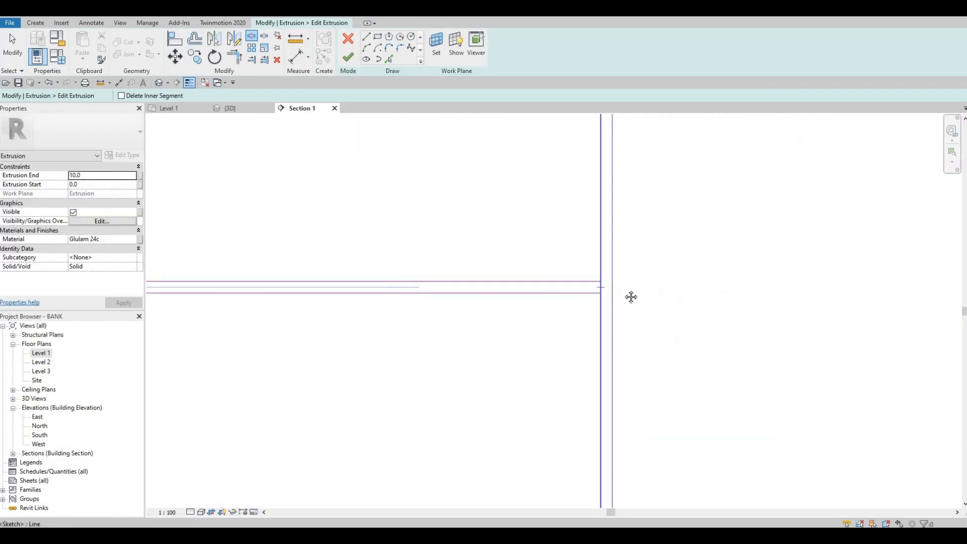
pyautogui.moveTo(631, 297); pyautogui.dragTo(935, 287, button='middle')
pyautogui.scroll(2, 524, 288)
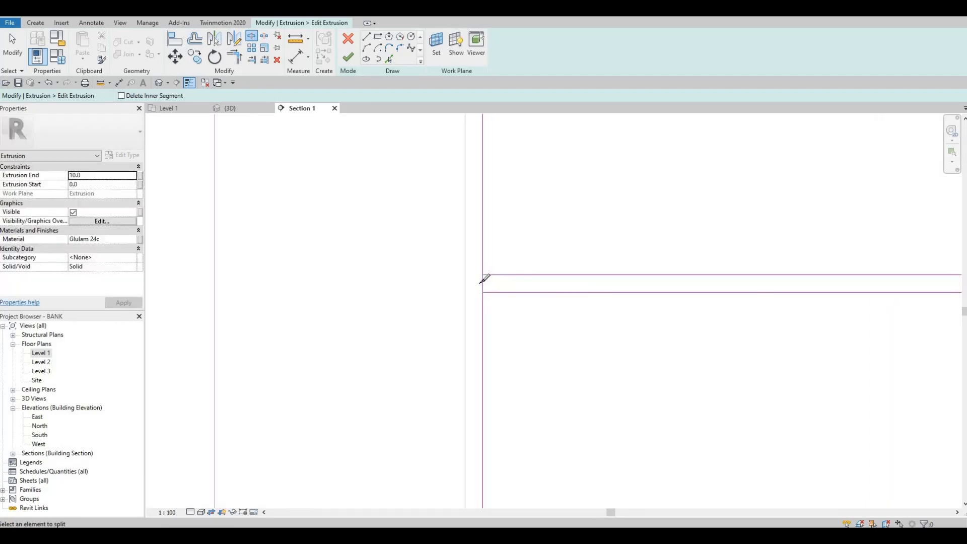
pyautogui.click(482, 283)
pyautogui.scroll(-6, 481, 282)
# Split both side lines of the three-drawer column within its upper horizontal gap using Split Element.
pyautogui.moveTo(901, 247); pyautogui.dragTo(624, 247, button='middle')
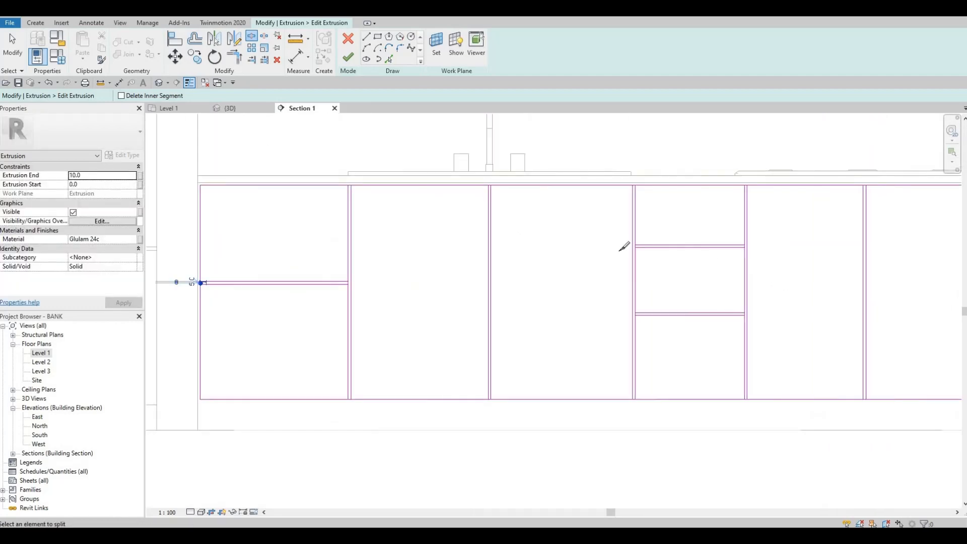
pyautogui.scroll(5, 603, 235)
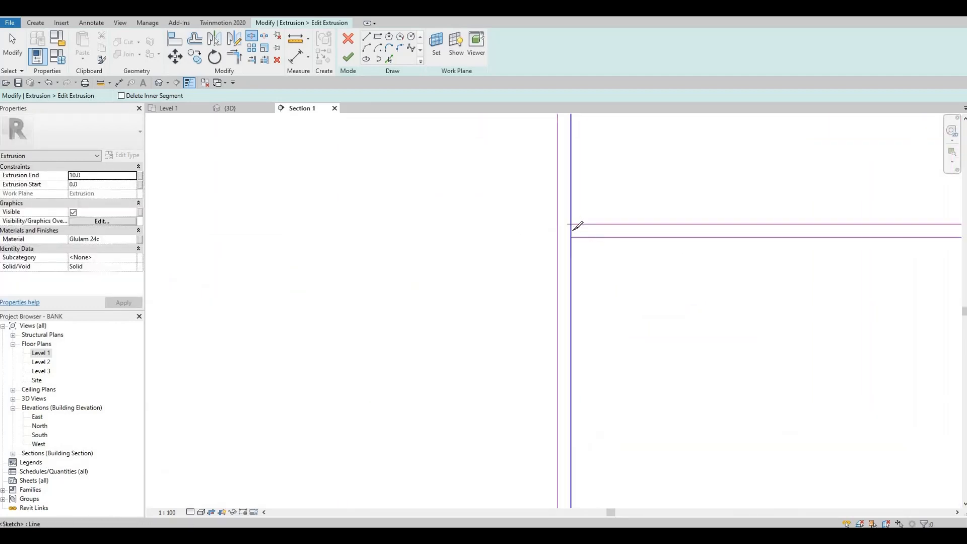
pyautogui.click(571, 232)
pyautogui.scroll(-2, 603, 235)
pyautogui.scroll(1, 824, 237)
pyautogui.moveTo(884, 229); pyautogui.dragTo(656, 242, button='middle')
pyautogui.scroll(2, 657, 241)
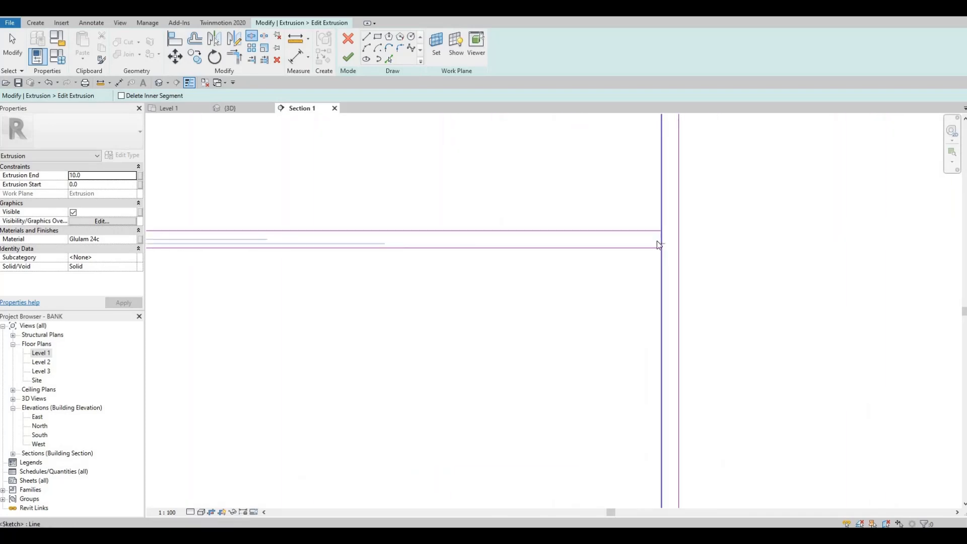
pyautogui.press('Escape')
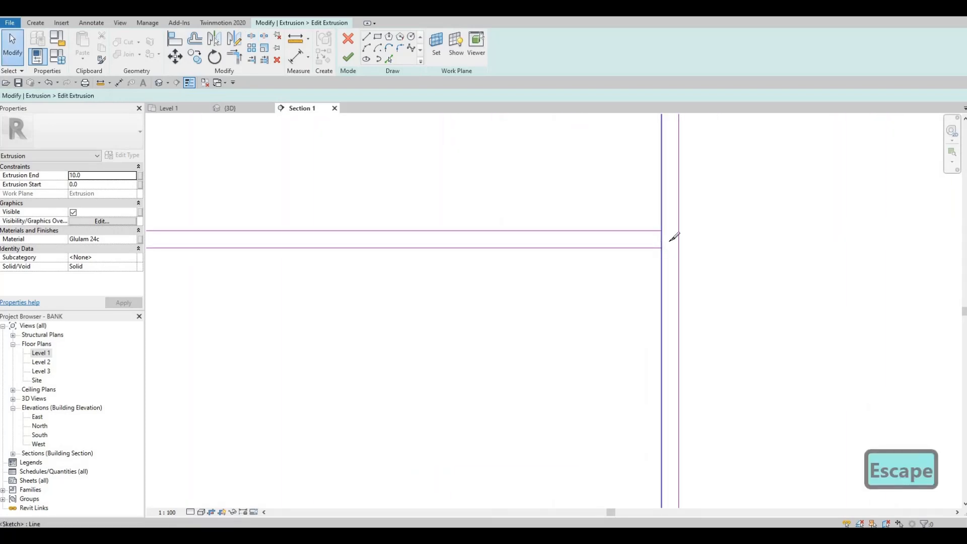
pyautogui.press('s')
pyautogui.press('l')
pyautogui.click(664, 235)
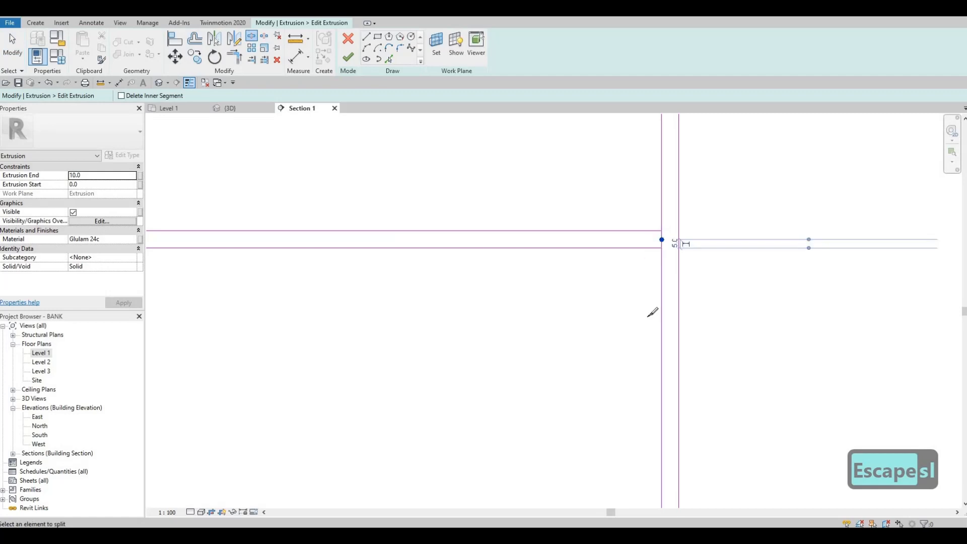
# Split both side lines of the three-drawer column within its lower horizontal gap.
pyautogui.scroll(-3, 652, 322)
pyautogui.scroll(4, 669, 325)
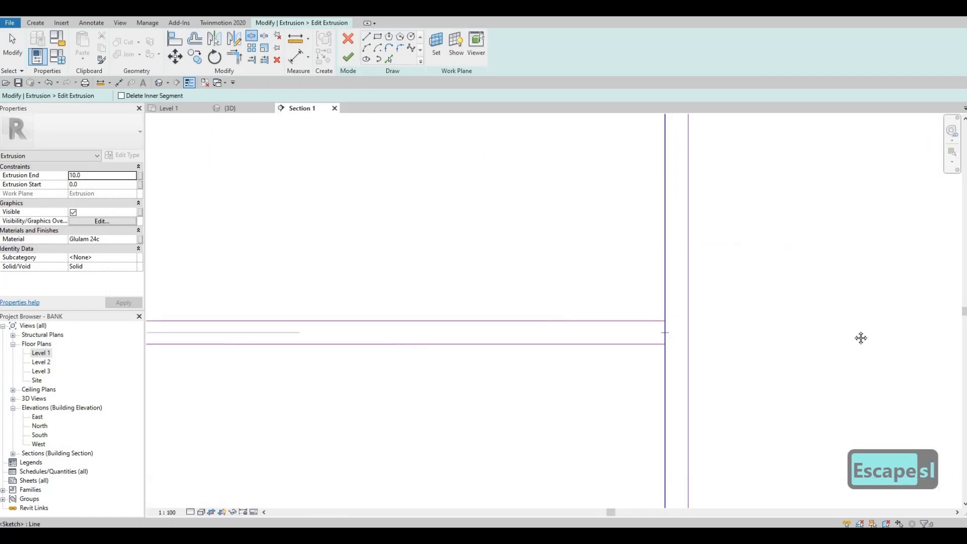
pyautogui.moveTo(357, 323); pyautogui.dragTo(846, 323, button='middle')
pyautogui.moveTo(476, 322); pyautogui.dragTo(717, 299, button='middle')
pyautogui.click(446, 309)
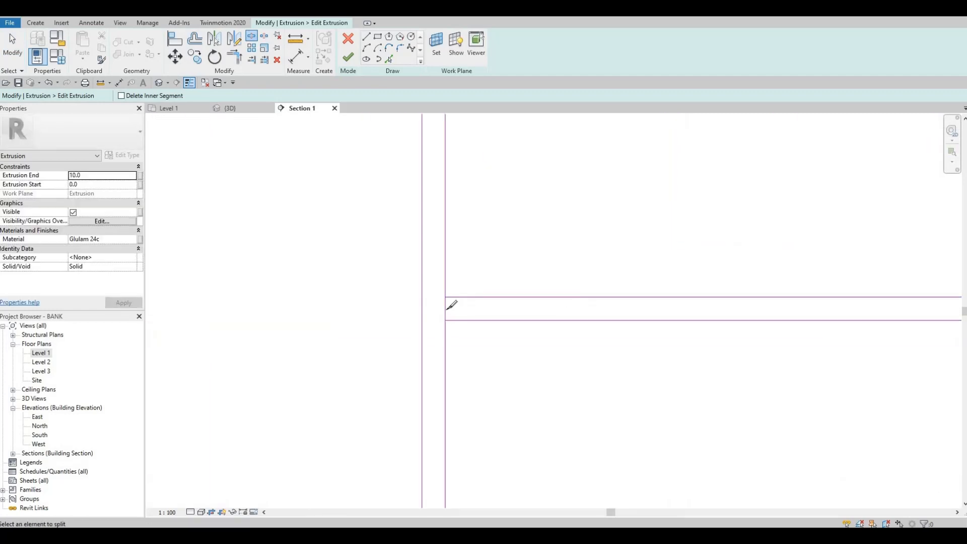
pyautogui.moveTo(550, 285); pyautogui.dragTo(480, 278, button='middle')
pyautogui.scroll(-5, 480, 278)
pyautogui.moveTo(368, 283); pyautogui.dragTo(734, 314, button='middle')
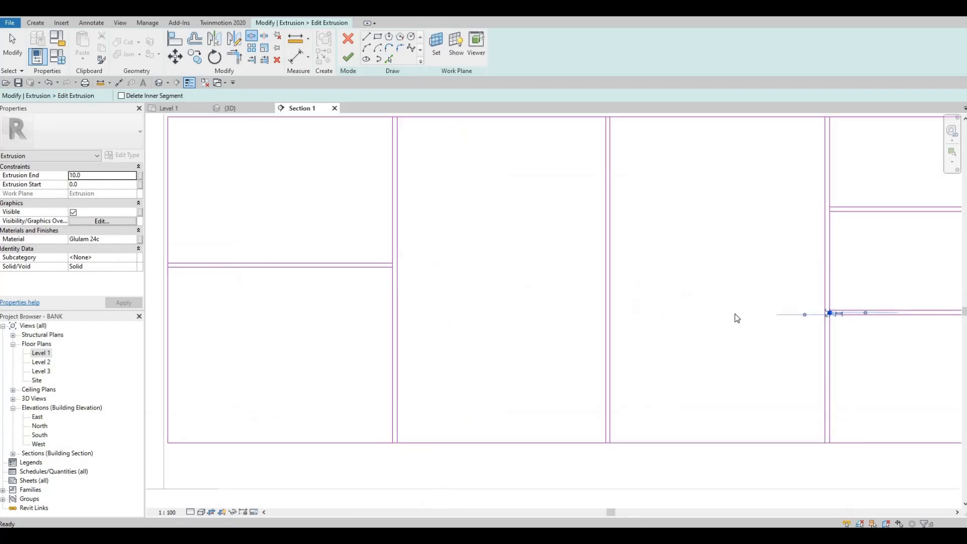
# Trim the panel's left edge to both lines of the leftmost column's horizontal gap with Trim/Extend to Corner.
pyautogui.press('Escape')
pyautogui.press('Escape')
pyautogui.scroll(-2, 735, 313)
pyautogui.press('t')
pyautogui.press('r')
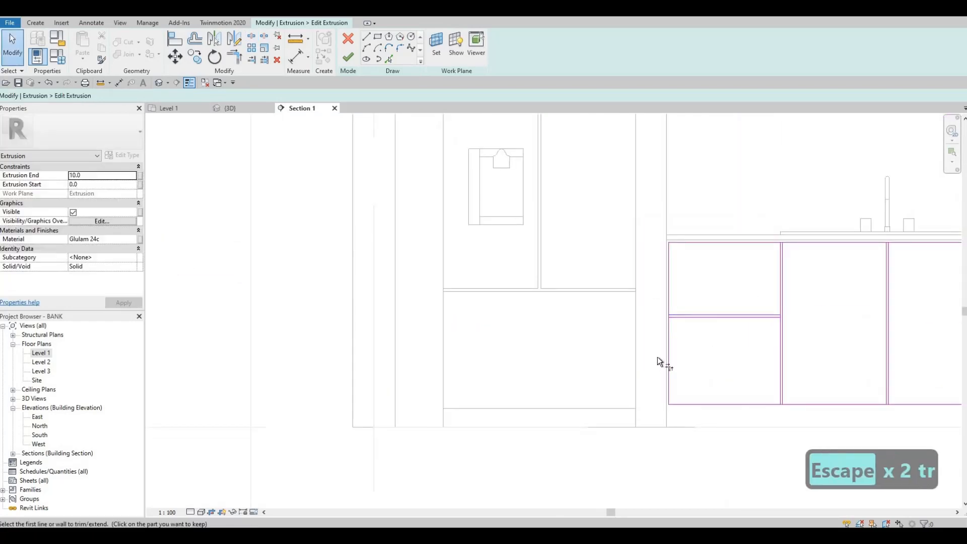
pyautogui.scroll(5, 657, 353)
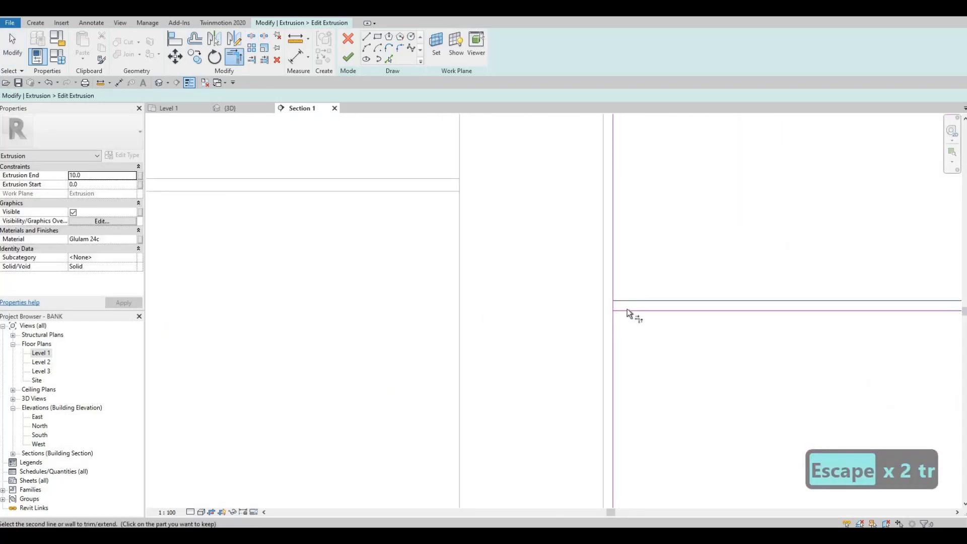
pyautogui.click(615, 333)
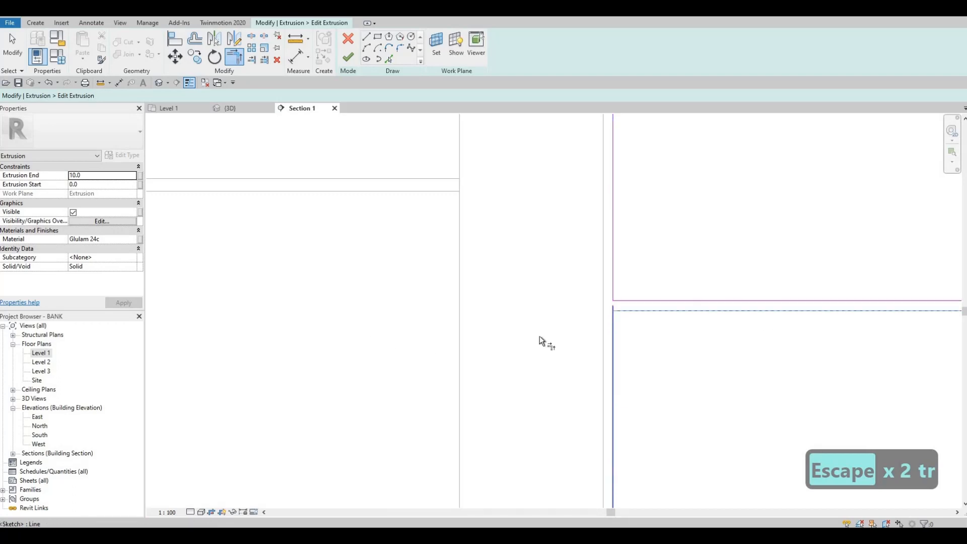
pyautogui.click(612, 335)
# Trim the right ends of the leftmost column's horizontal gap lines into corners with the first divider's left line.
pyautogui.scroll(-4, 599, 329)
pyautogui.scroll(4, 700, 326)
pyautogui.click(707, 326)
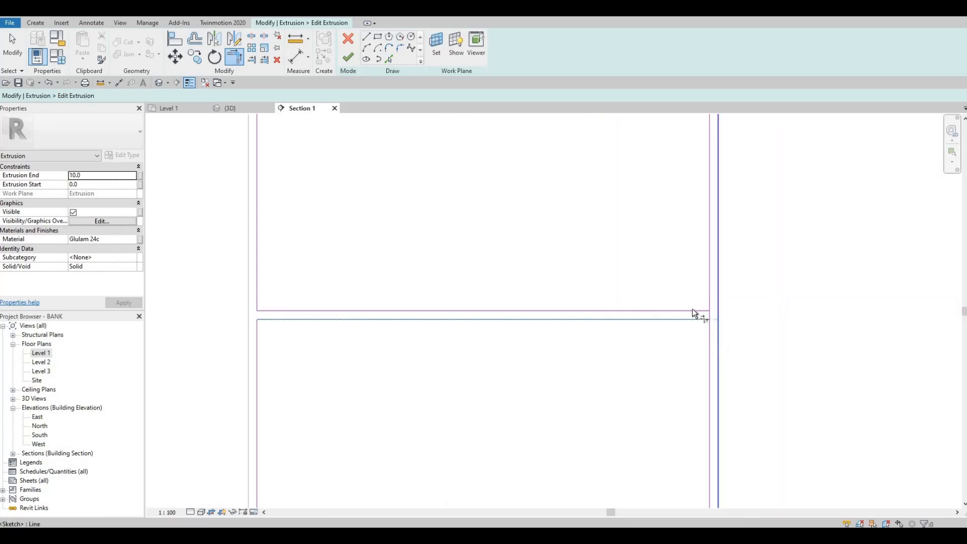
pyautogui.click(692, 309)
pyautogui.click(708, 291)
# Trim the panel's upper edge into corners with both lines of the first and second vertical dividers from the left.
pyautogui.moveTo(708, 297)
pyautogui.mouseDown(button='middle')
pyautogui.moveTo(607, 413)
pyautogui.moveTo(619, 321)
pyautogui.mouseUp(button='middle')
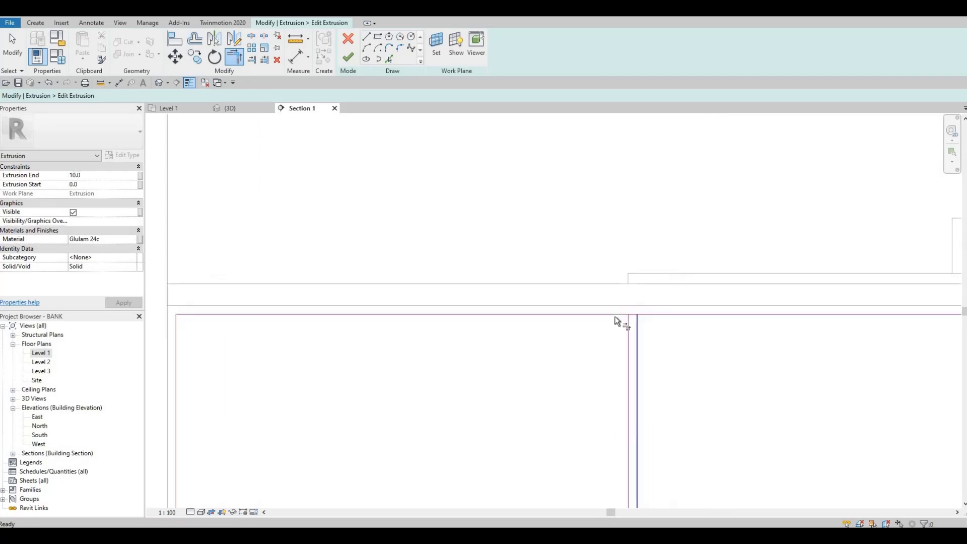
pyautogui.click(639, 322)
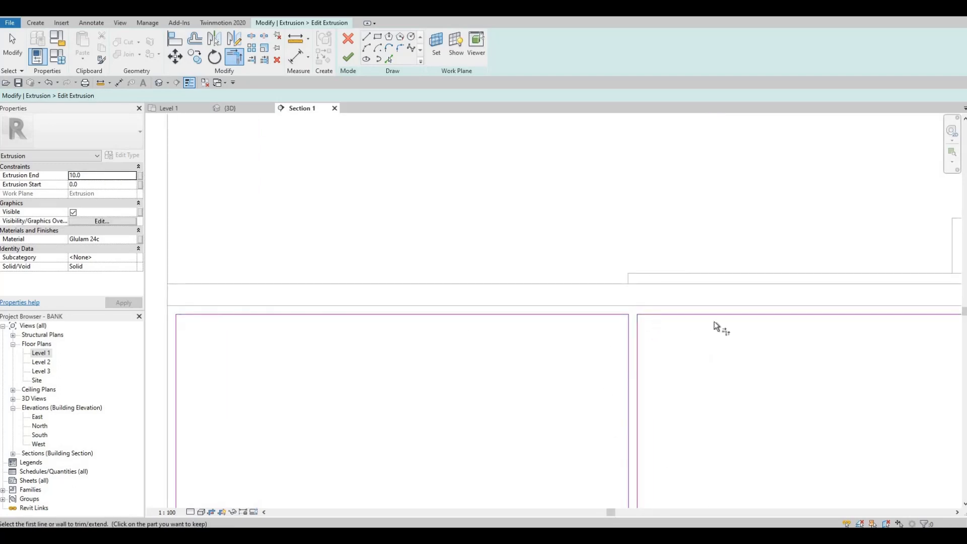
pyautogui.scroll(-4, 498, 274)
pyautogui.click(491, 272)
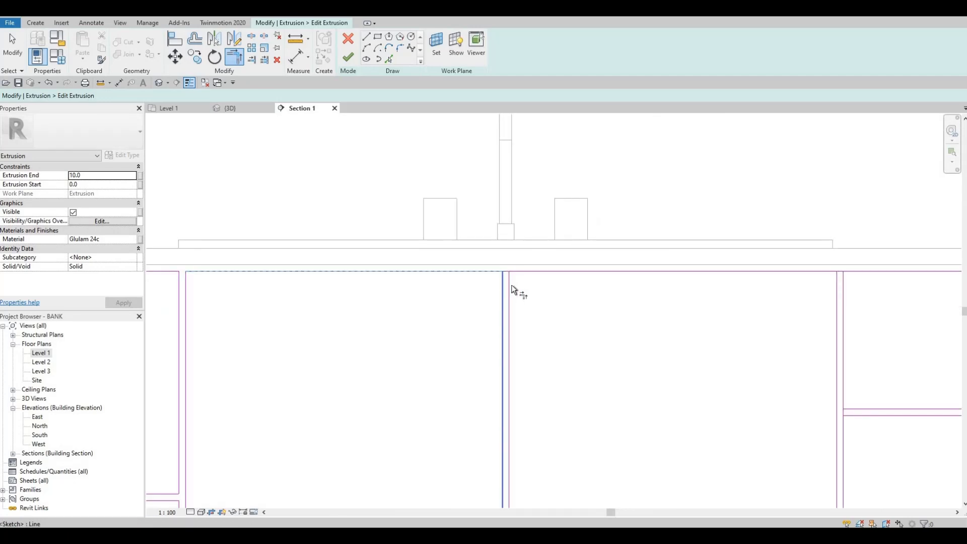
pyautogui.click(528, 270)
pyautogui.click(509, 288)
# Trim the panel's upper edge into corners with both lines of the third and fourth vertical dividers from the left.
pyautogui.moveTo(812, 270); pyautogui.dragTo(630, 271, button='middle')
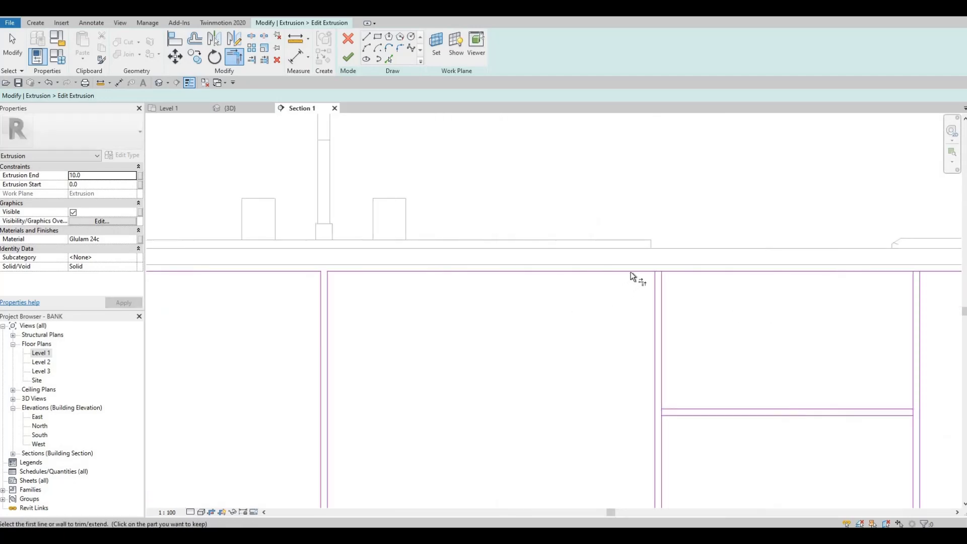
pyautogui.click(630, 270)
pyautogui.click(653, 282)
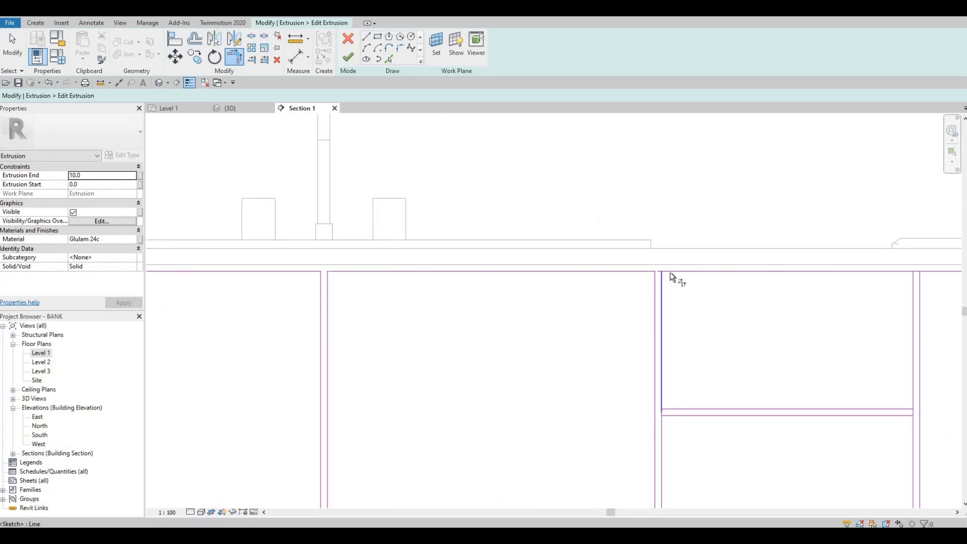
pyautogui.click(670, 272)
pyautogui.click(711, 272)
pyautogui.moveTo(711, 274); pyautogui.dragTo(412, 270, button='middle')
pyautogui.click(591, 268)
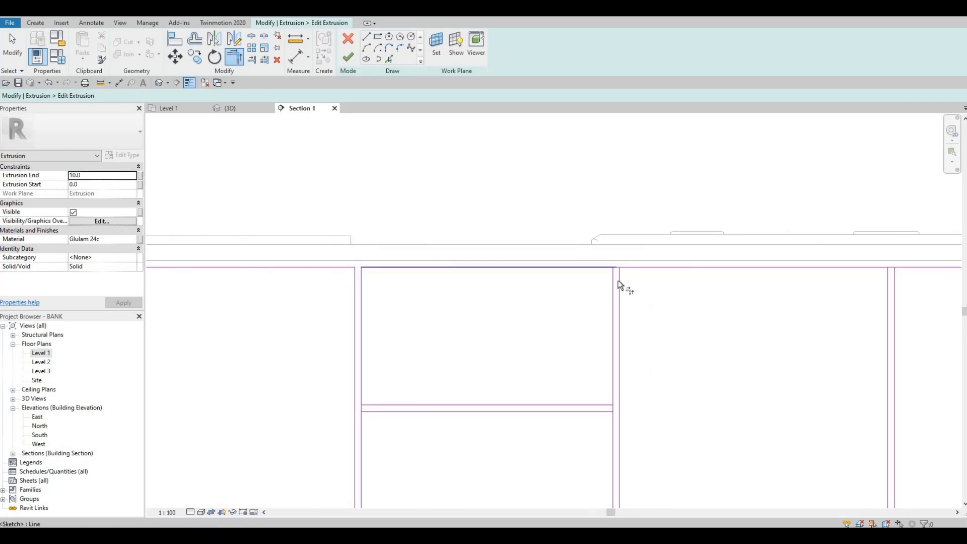
pyautogui.click(619, 285)
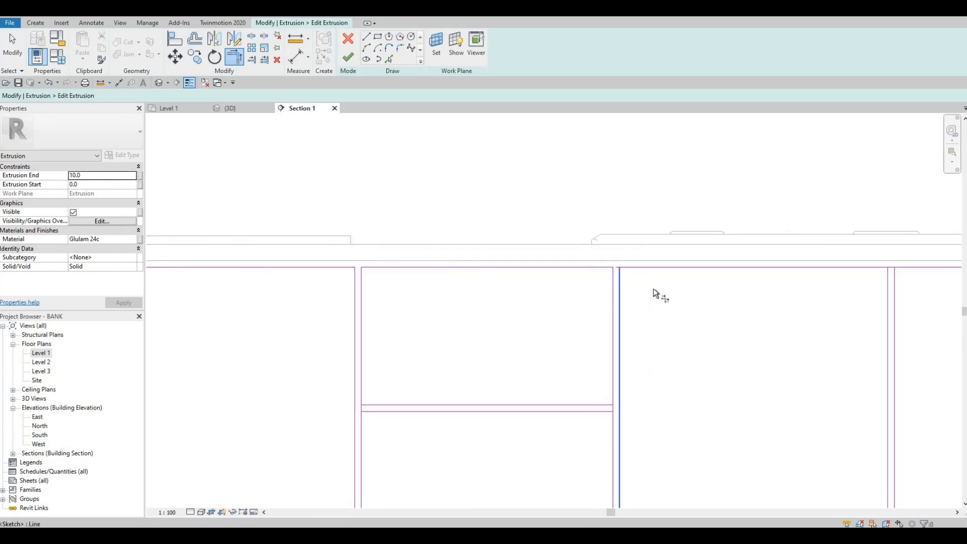
pyautogui.click(660, 268)
# Trim the panel's upper edge into corners with both lines of the fifth vertical divider from the left.
pyautogui.moveTo(603, 310); pyautogui.dragTo(409, 309, button='middle')
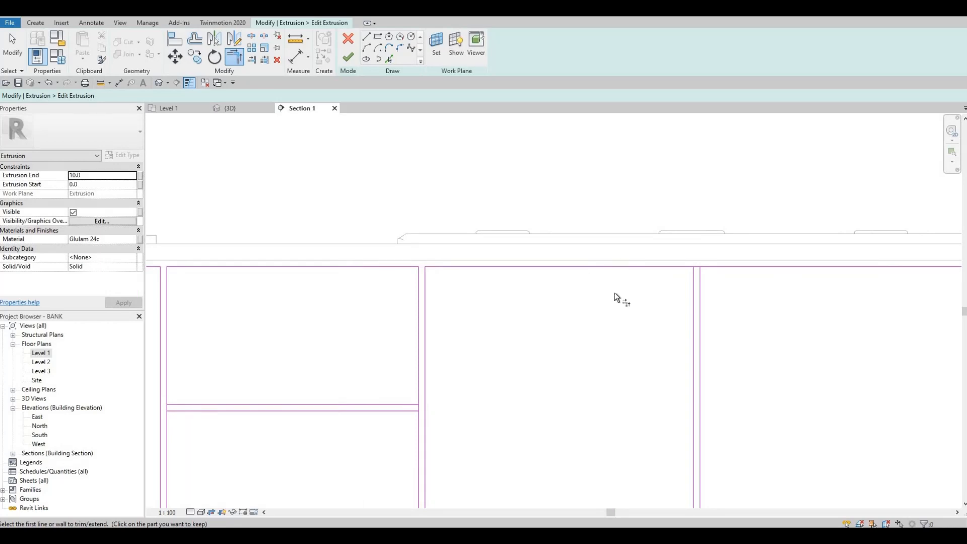
pyautogui.moveTo(679, 266); pyautogui.dragTo(568, 247, button='middle')
pyautogui.click(577, 259)
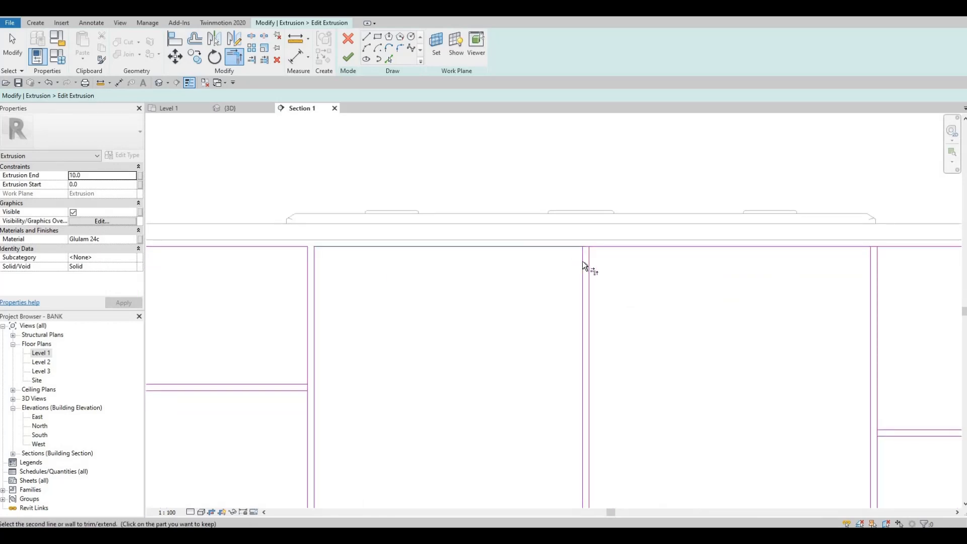
pyautogui.click(582, 261)
pyautogui.click(588, 256)
pyautogui.click(596, 244)
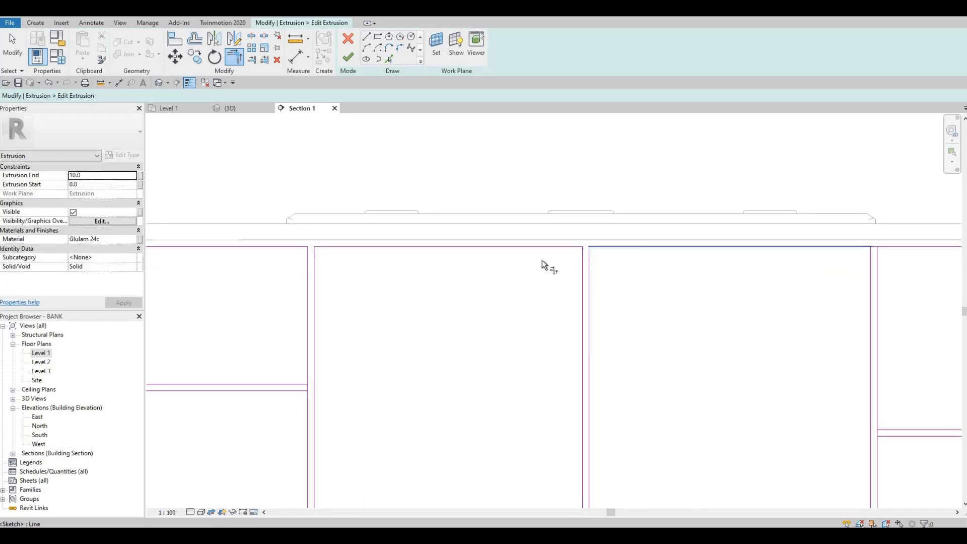
# Trim the panel's upper edge into corners with both lines of the sixth vertical divider from the left.
pyautogui.moveTo(877, 254); pyautogui.dragTo(526, 257, button='middle')
pyautogui.click(514, 250)
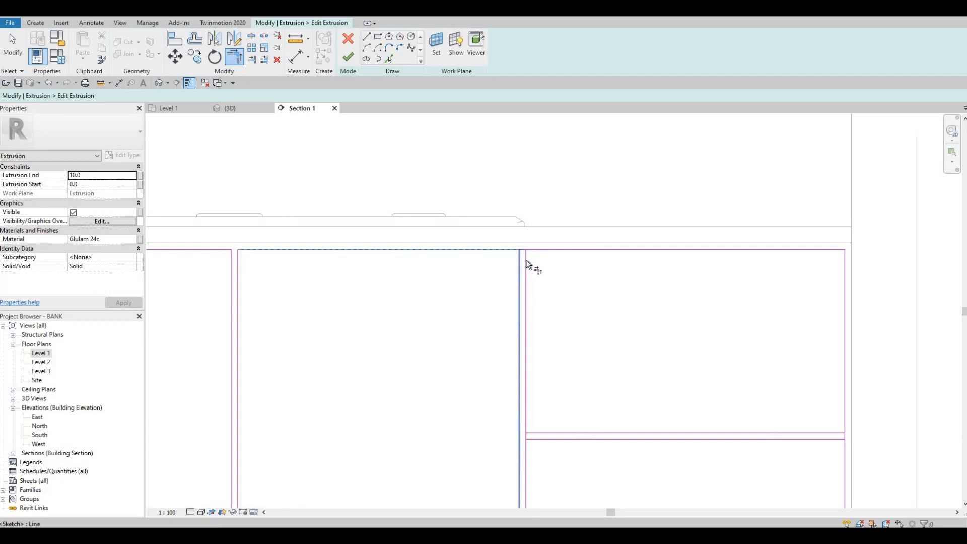
pyautogui.click(525, 256)
pyautogui.click(533, 250)
# Trim both ends of the rightmost column's horizontal gap lines into corners with the column's side lines.
pyautogui.moveTo(756, 275); pyautogui.dragTo(629, 236, button='middle')
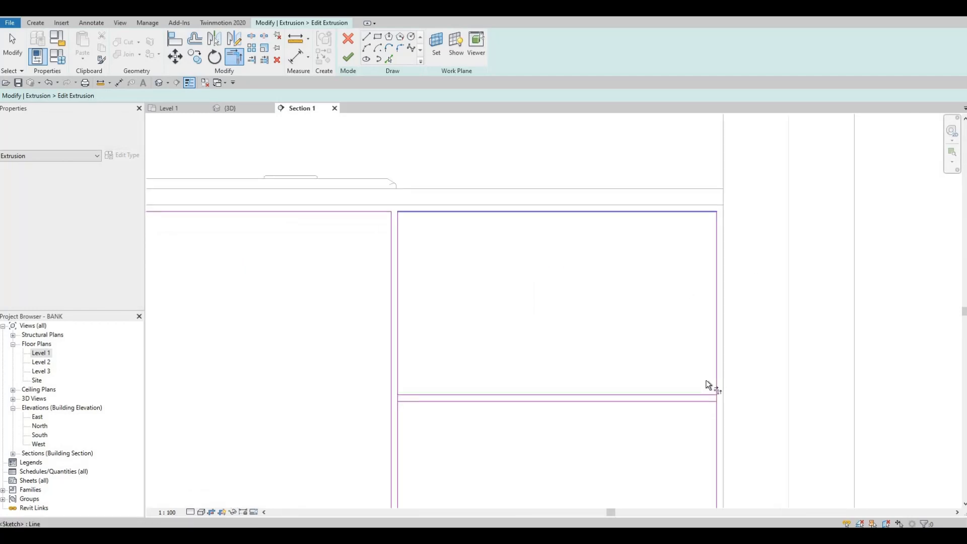
pyautogui.click(701, 395)
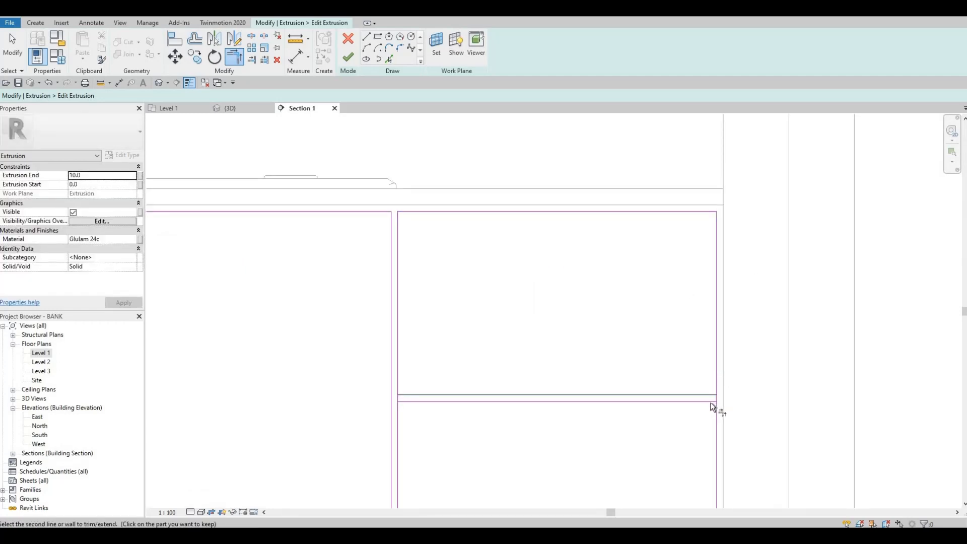
pyautogui.click(411, 404)
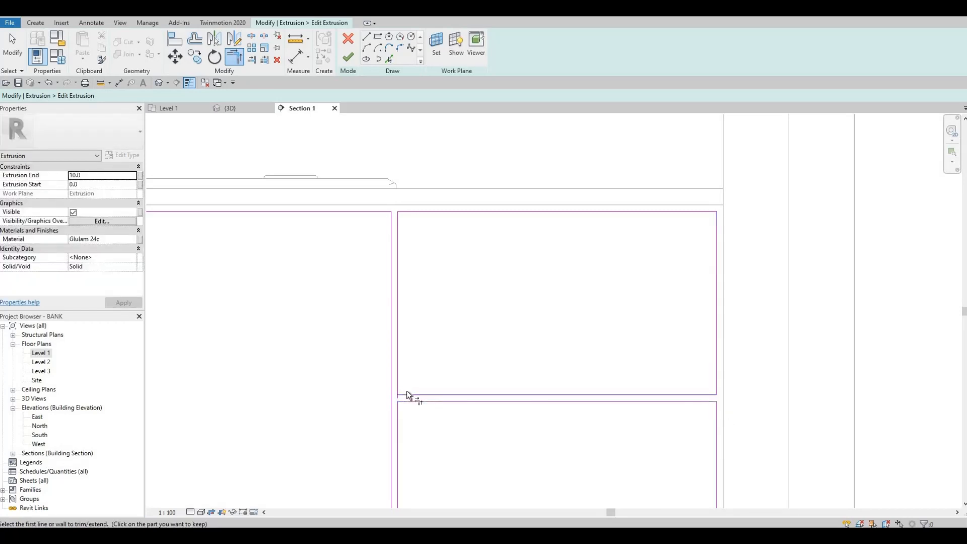
pyautogui.click(406, 395)
# Trim the panel's lower edge into corners with both lines of the sixth and fifth vertical dividers from the left.
pyautogui.moveTo(417, 418); pyautogui.dragTo(418, 298, button='middle')
pyautogui.moveTo(450, 327); pyautogui.dragTo(445, 231, button='middle')
pyautogui.scroll(-3, 443, 237)
pyautogui.scroll(-1, 427, 460)
pyautogui.moveTo(425, 466); pyautogui.dragTo(433, 379, button='middle')
pyautogui.scroll(5, 432, 375)
pyautogui.click(425, 375)
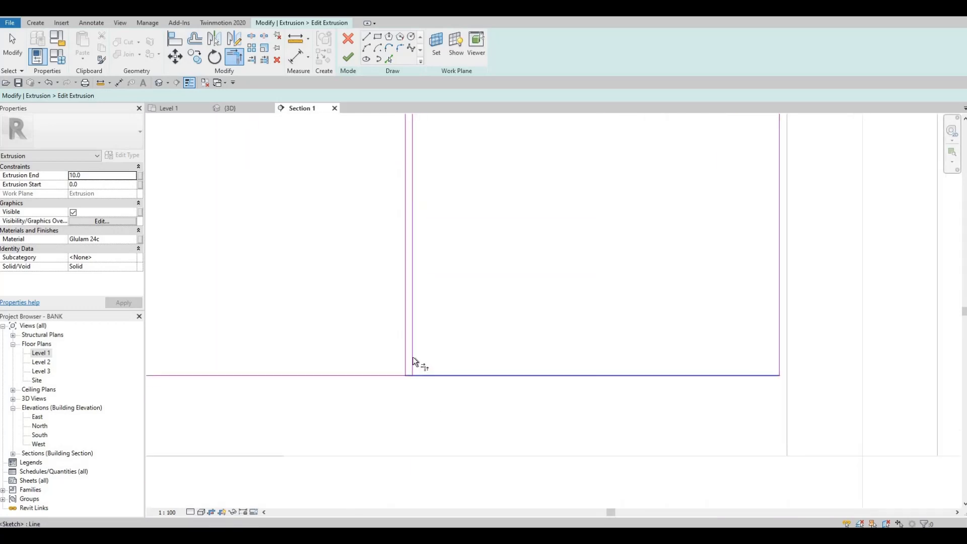
pyautogui.click(412, 357)
pyautogui.moveTo(348, 399); pyautogui.dragTo(692, 391, button='middle')
pyautogui.click(436, 368)
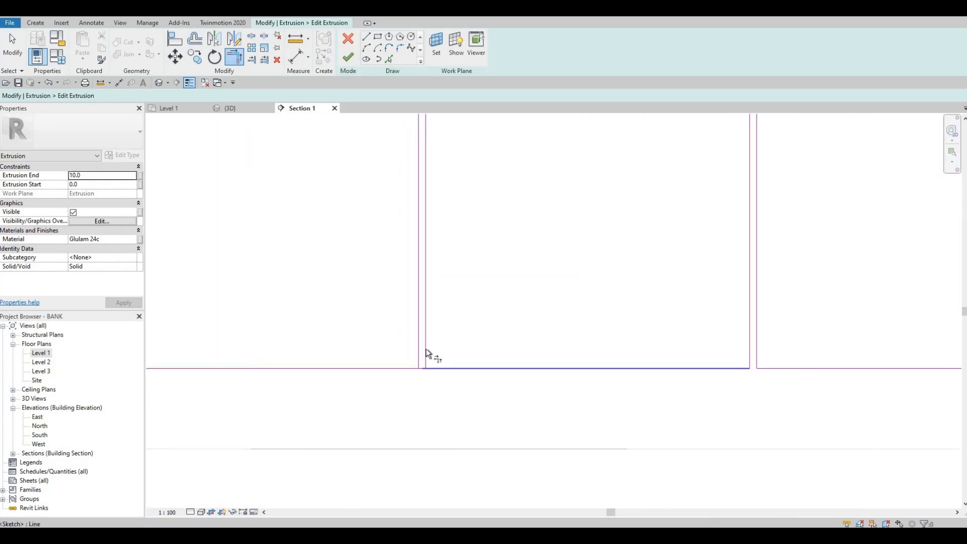
pyautogui.click(426, 351)
pyautogui.click(402, 368)
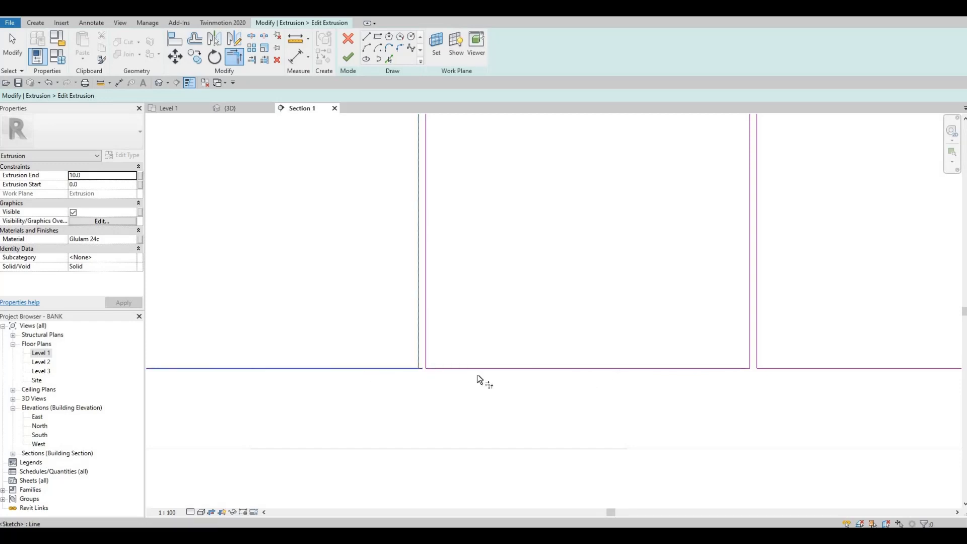
# Trim the panel's lower edge into corners with both lines of the fourth and third vertical dividers from the left.
pyautogui.scroll(-3, 446, 367)
pyautogui.moveTo(236, 370); pyautogui.dragTo(473, 372, button='middle')
pyautogui.scroll(3, 443, 371)
pyautogui.click(449, 371)
pyautogui.click(439, 352)
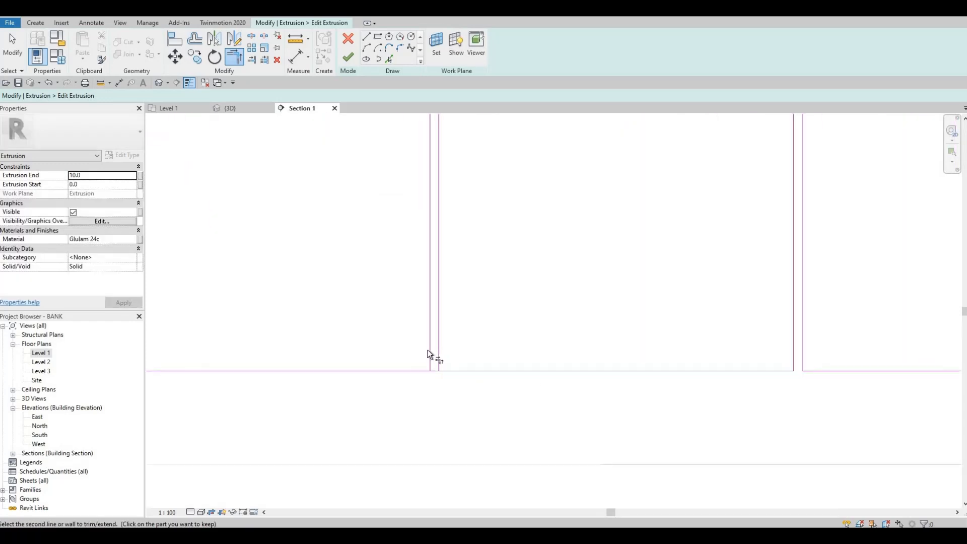
pyautogui.click(411, 371)
pyautogui.moveTo(410, 371); pyautogui.dragTo(814, 371, button='middle')
pyautogui.scroll(1, 506, 364)
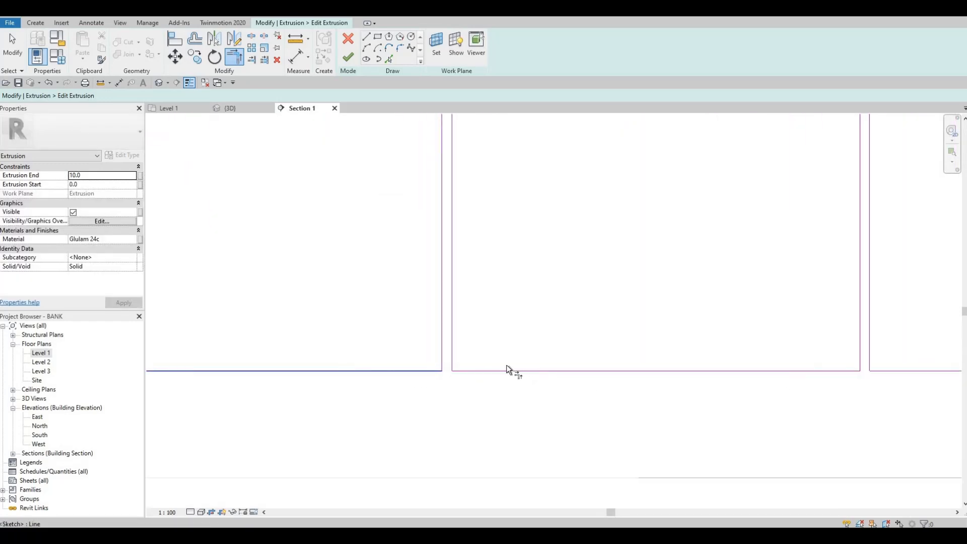
pyautogui.click(467, 337)
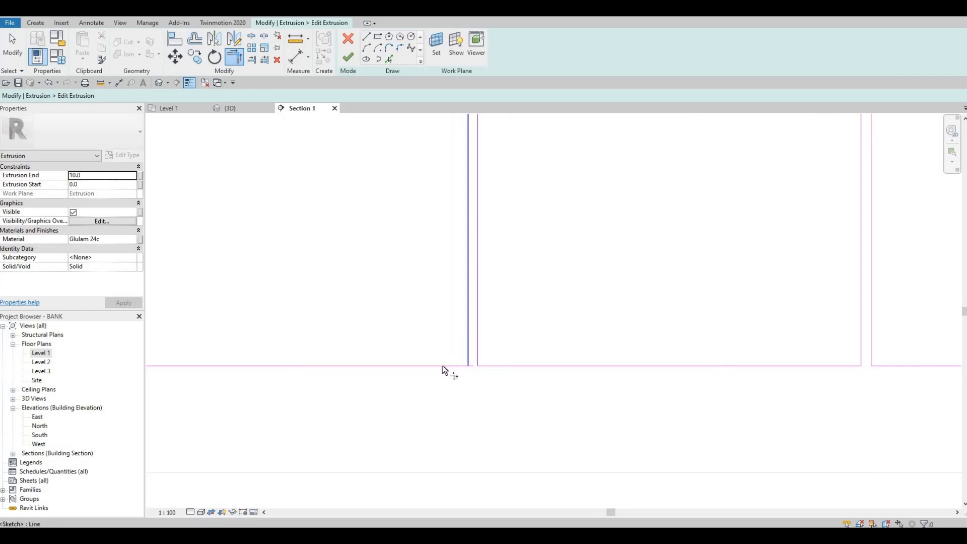
pyautogui.click(434, 366)
# Trim the panel's lower edge into corners with both lines of the second and first vertical dividers from the left.
pyautogui.moveTo(576, 369); pyautogui.dragTo(432, 361, button='middle')
pyautogui.scroll(-1, 443, 360)
pyautogui.moveTo(353, 348); pyautogui.dragTo(425, 346, button='middle')
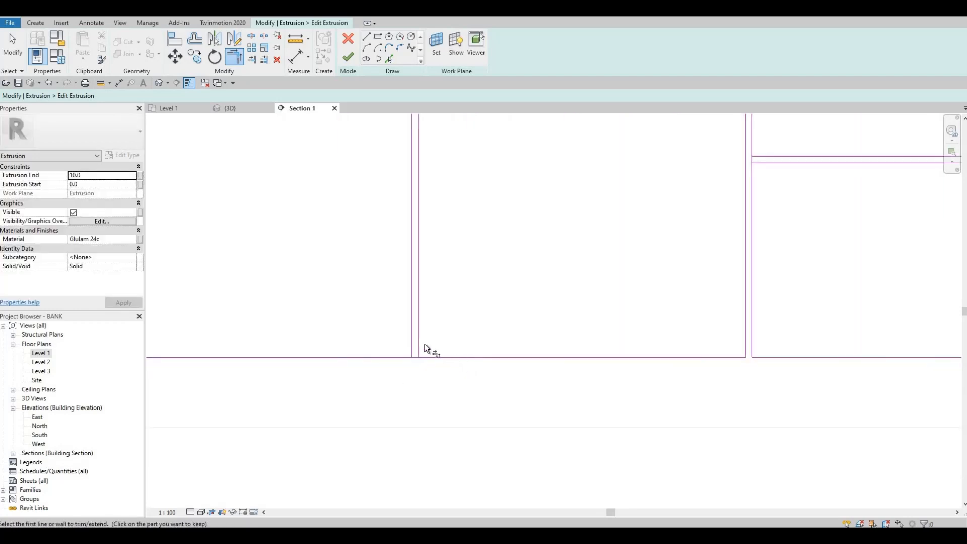
pyautogui.click(428, 357)
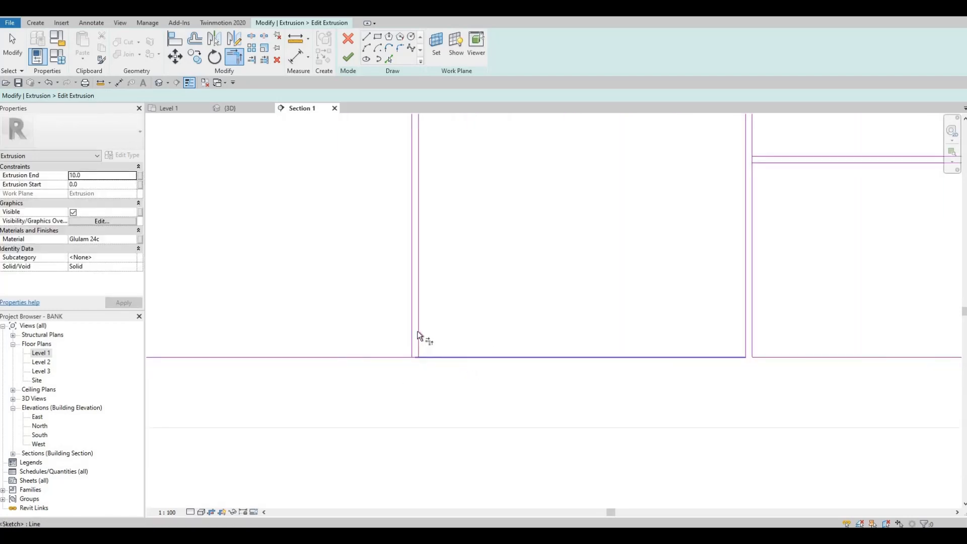
pyautogui.click(394, 358)
pyautogui.moveTo(370, 364); pyautogui.dragTo(589, 368, button='middle')
pyautogui.scroll(-1, 579, 369)
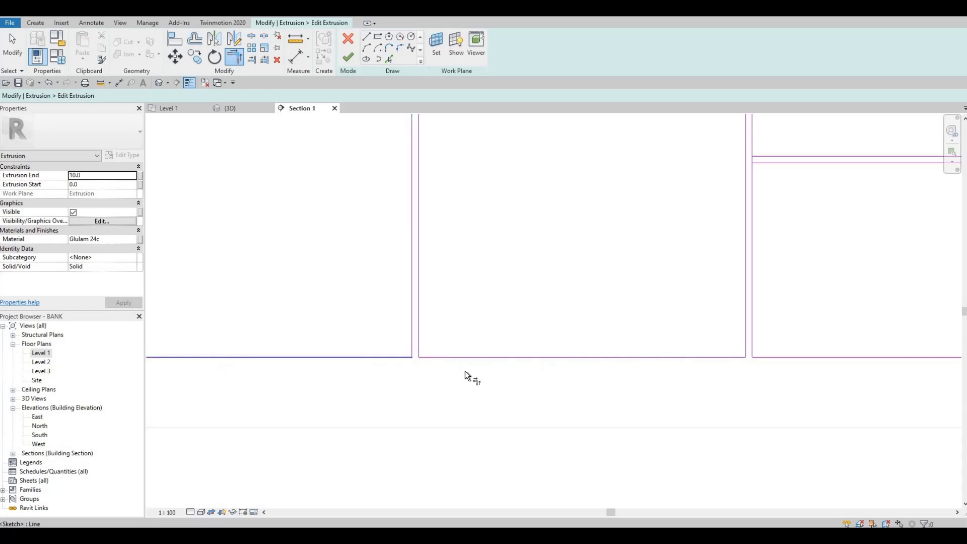
pyautogui.click(379, 358)
pyautogui.click(367, 346)
pyautogui.click(361, 343)
pyautogui.click(341, 360)
pyautogui.moveTo(401, 358); pyautogui.dragTo(411, 358, button='middle')
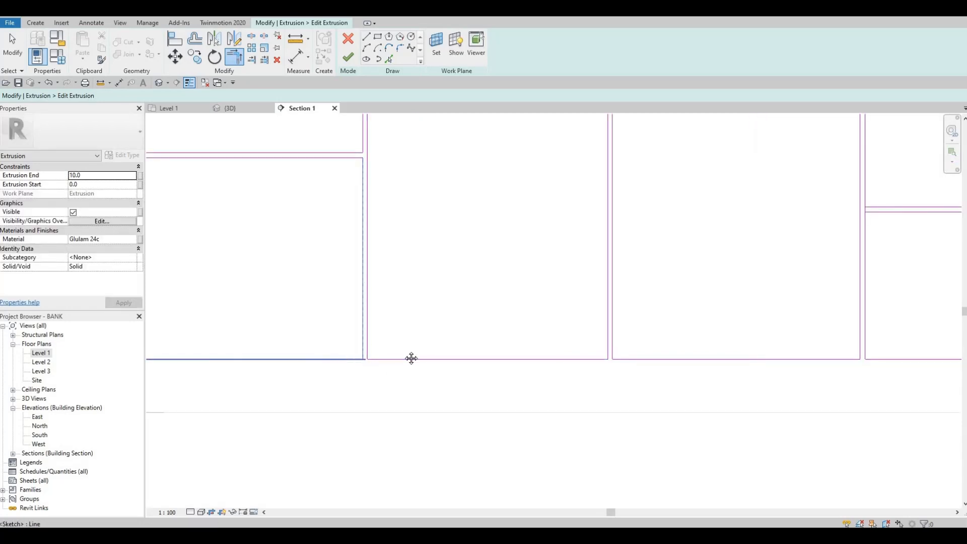
# Trim the middle column's lower pair of horizontal gap lines into corners with the column's side lines.
pyautogui.scroll(-2, 383, 329)
pyautogui.moveTo(340, 356); pyautogui.dragTo(394, 395, button='middle')
pyautogui.scroll(-1, 398, 390)
pyautogui.moveTo(748, 294); pyautogui.dragTo(560, 296, button='middle')
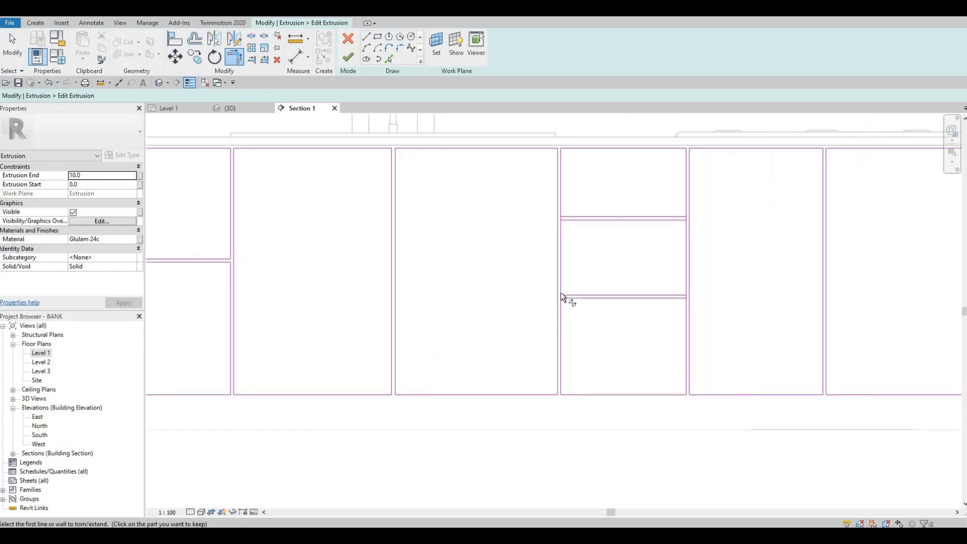
pyautogui.scroll(3, 560, 297)
pyautogui.click(554, 303)
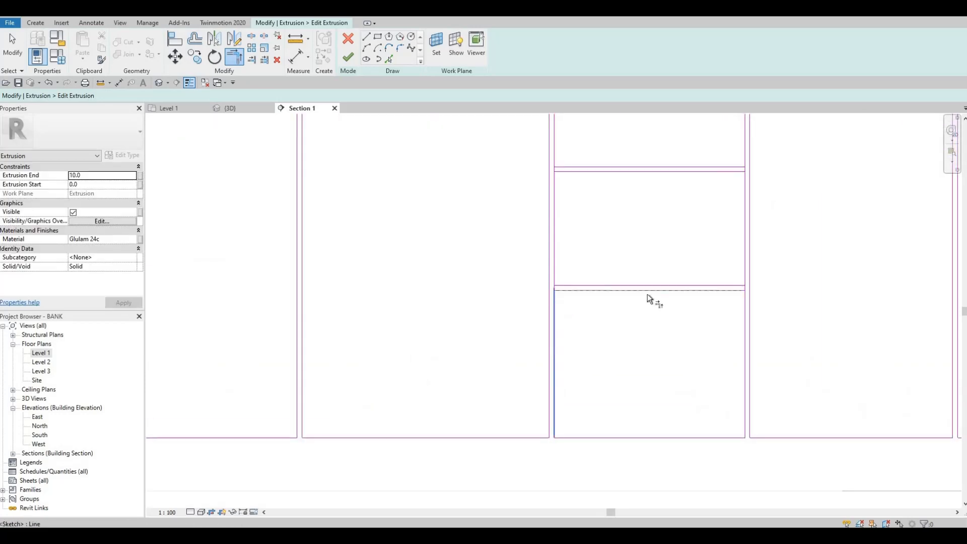
pyautogui.click(731, 291)
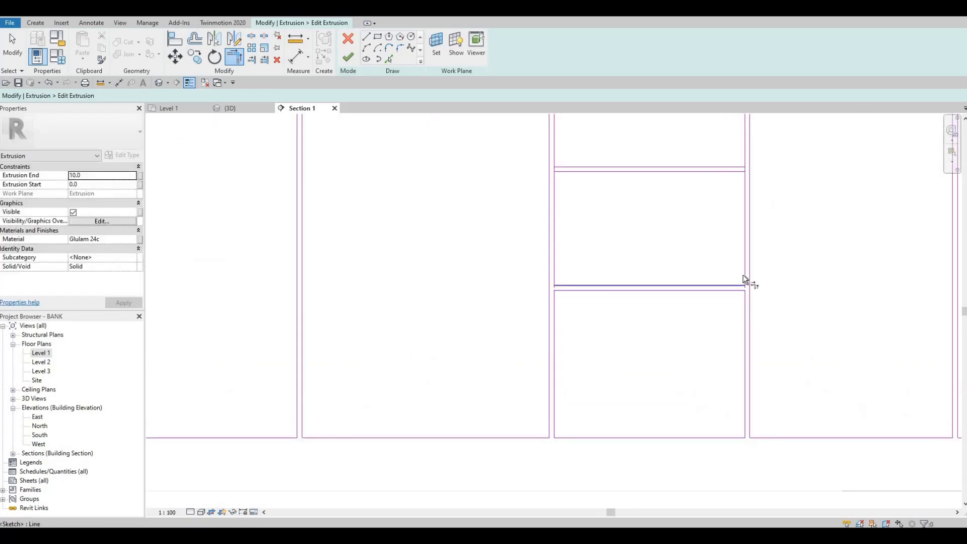
pyautogui.scroll(2, 539, 280)
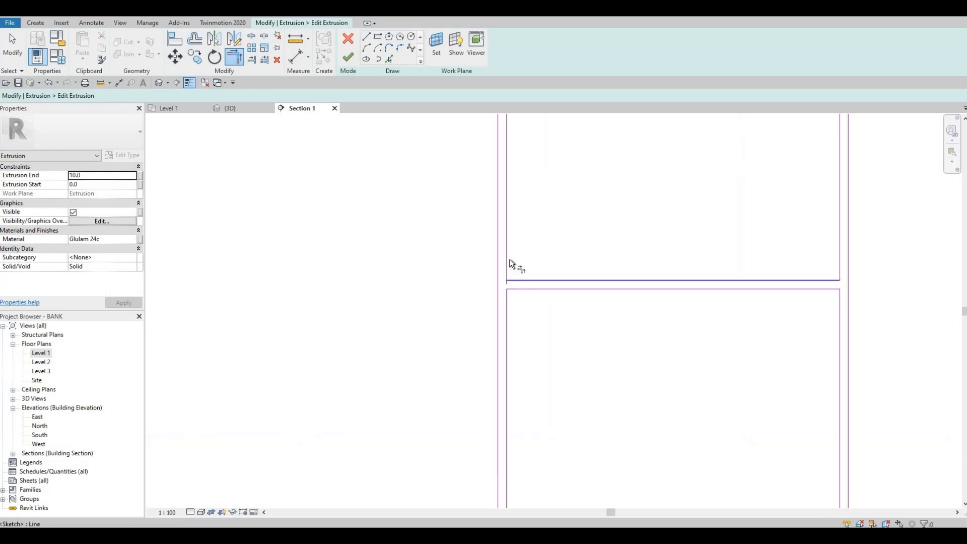
pyautogui.click(507, 233)
# Trim the middle column's upper pair of horizontal gap lines into corners with the column's side lines.
pyautogui.moveTo(526, 287); pyautogui.dragTo(457, 334, button='middle')
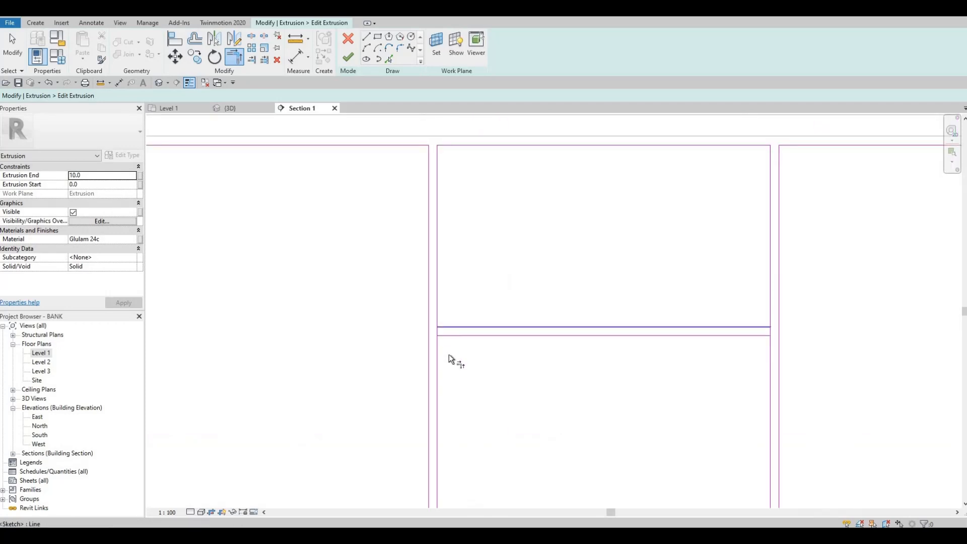
pyautogui.click(437, 355)
pyautogui.click(452, 334)
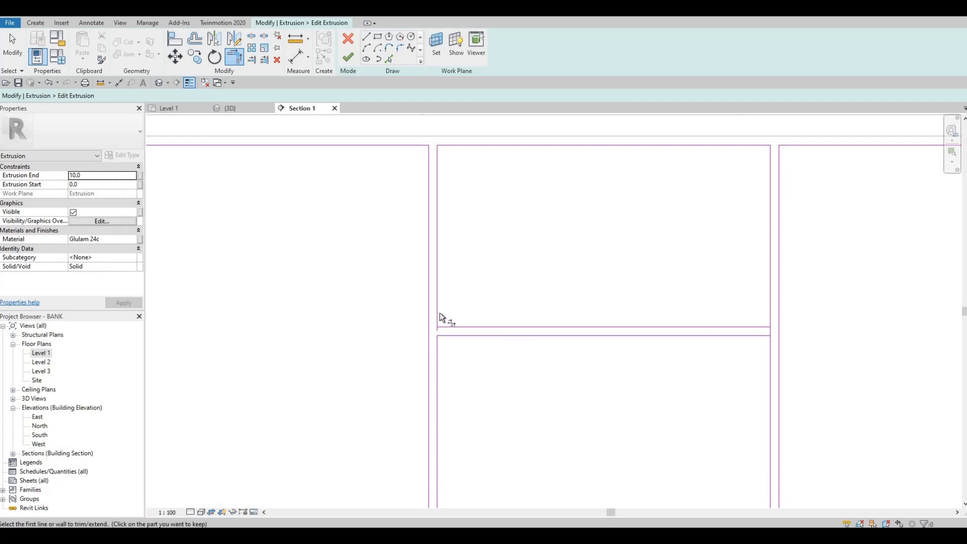
pyautogui.click(770, 354)
pyautogui.click(750, 326)
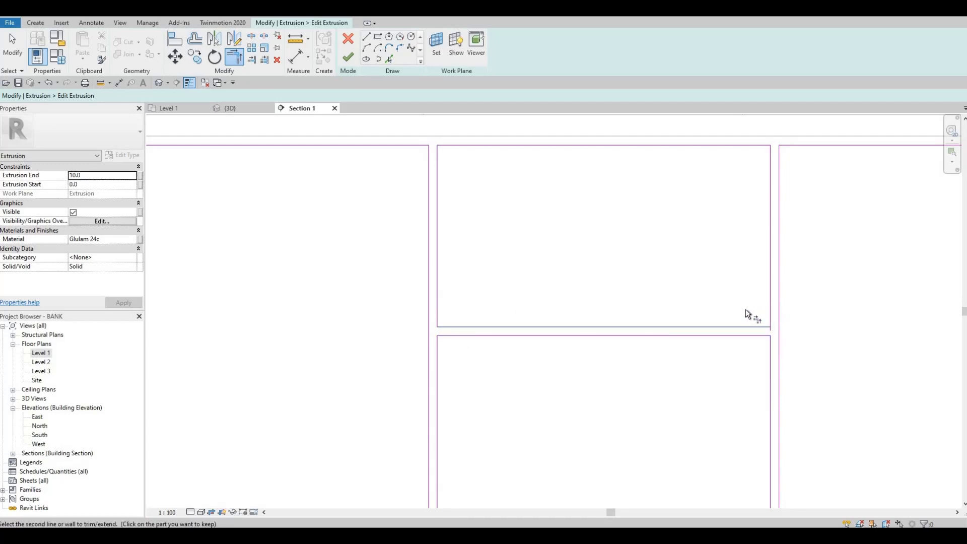
# Finish the extrusion sketch of the cabinet fronts and deselect the resulting extrusion.
pyautogui.scroll(-5, 578, 277)
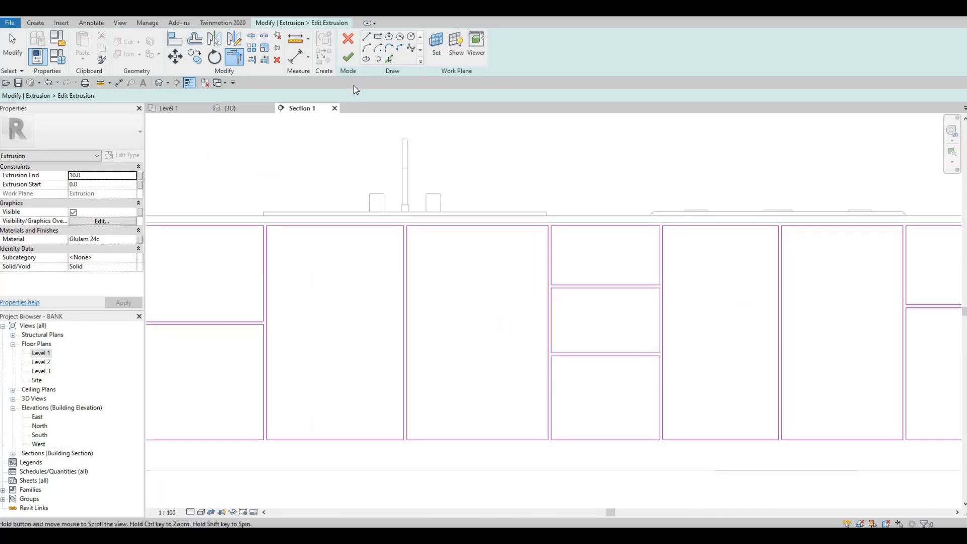
pyautogui.click(353, 60)
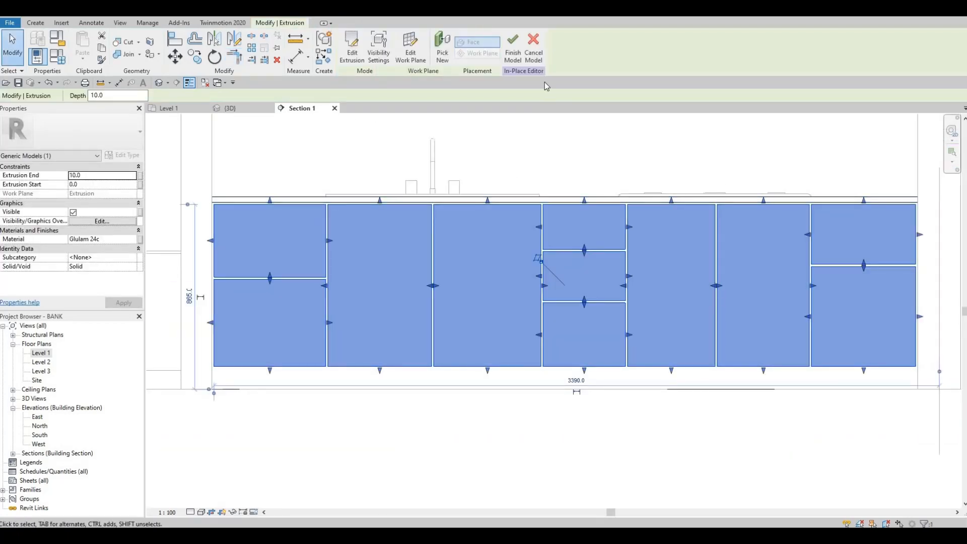
pyautogui.press('Escape')
pyautogui.press('Escape')
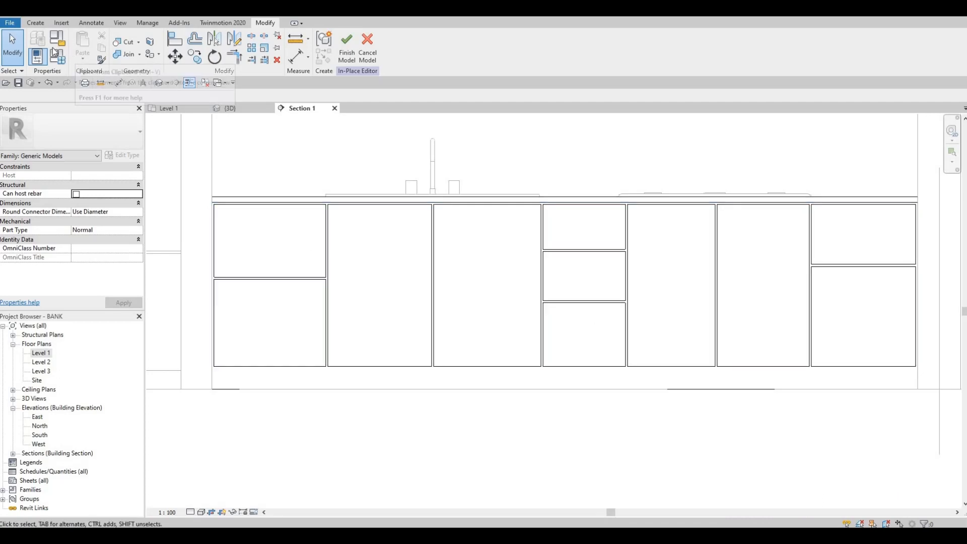
# Start a void extrusion on a picked plane, with Extrusion End 5 and Extrusion Start -5.
pyautogui.click(36, 23)
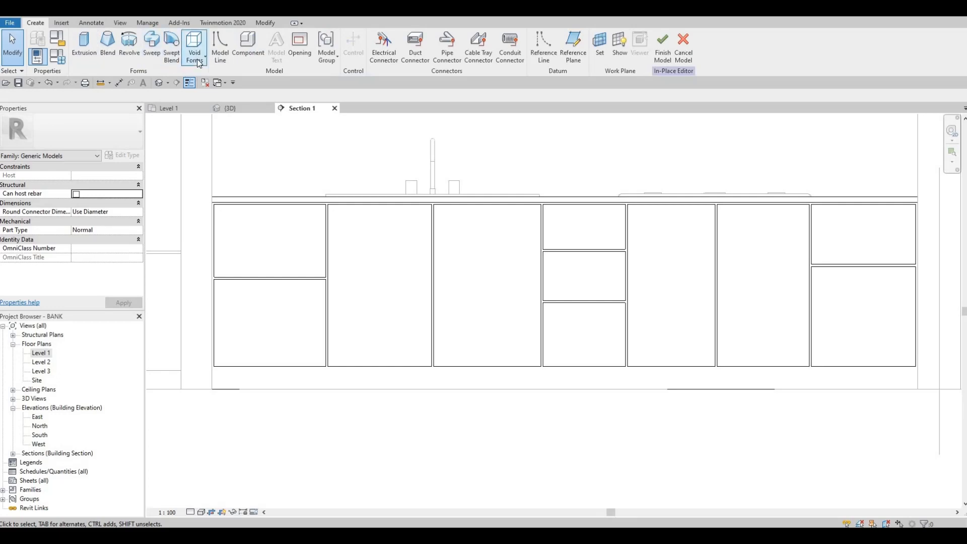
pyautogui.click(198, 61)
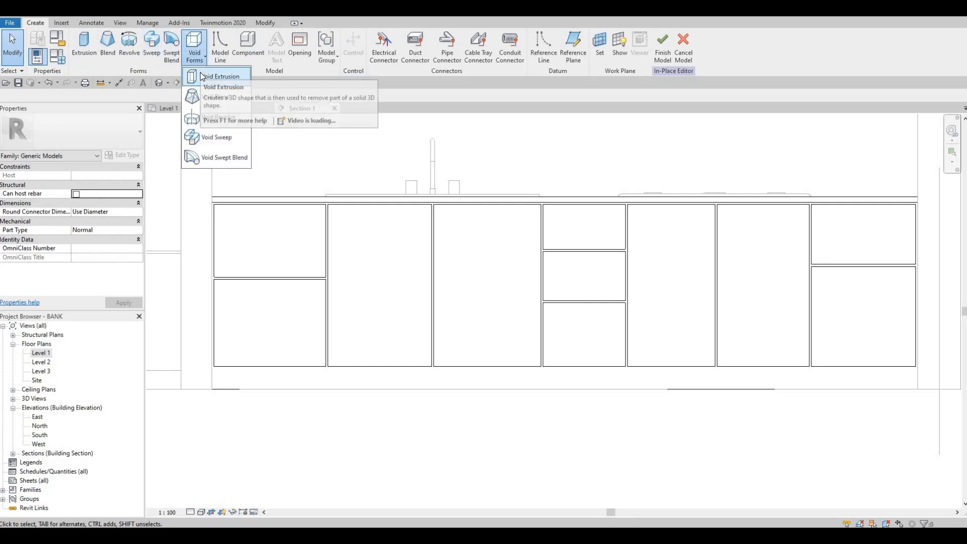
pyautogui.click(200, 73)
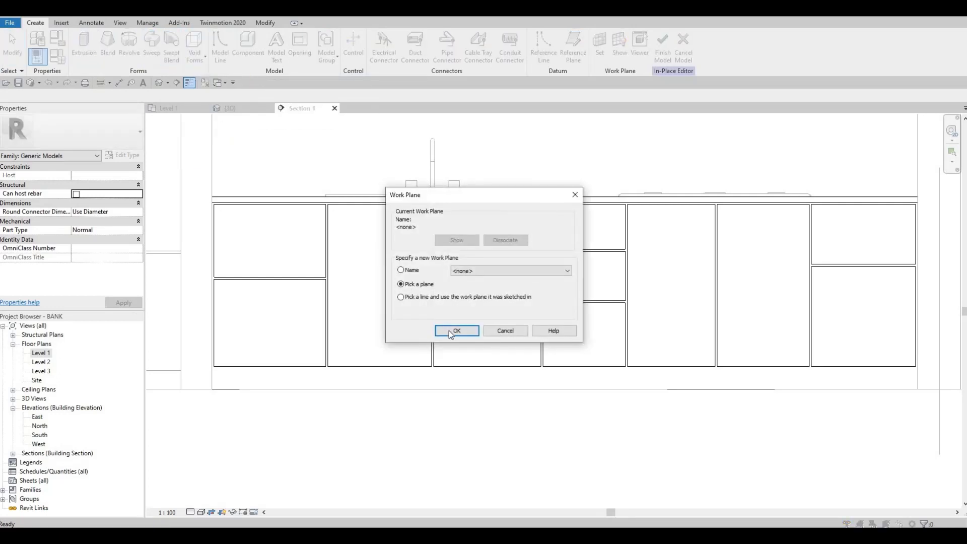
pyautogui.press('Return')
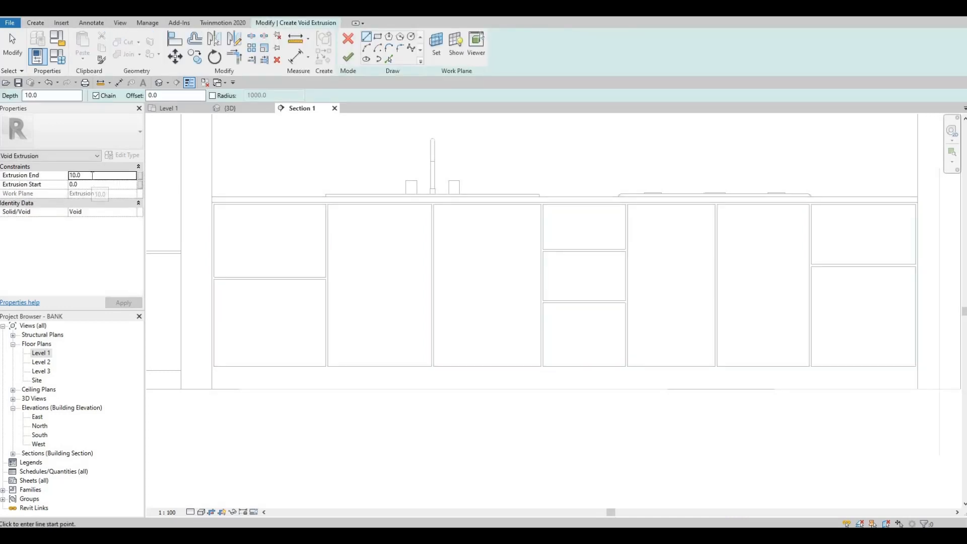
pyautogui.click(92, 175)
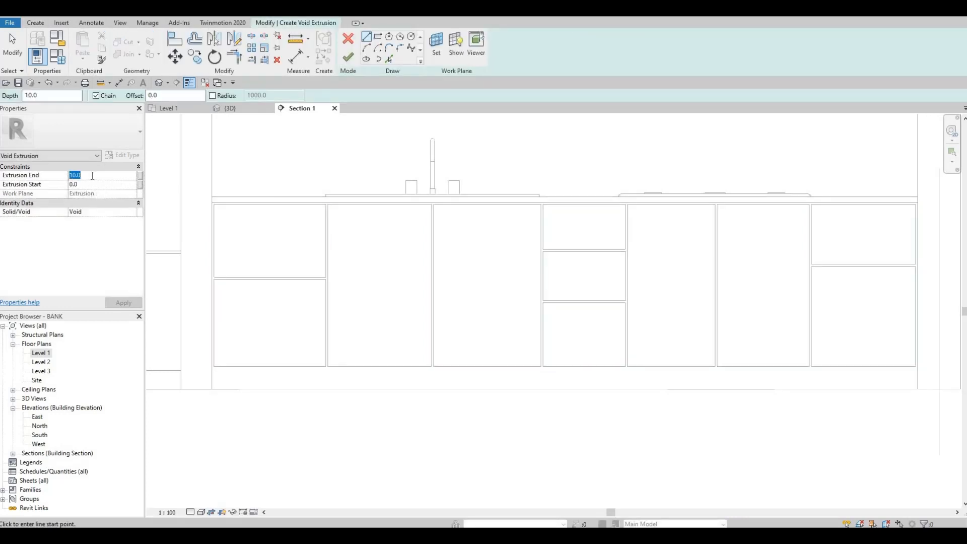
pyautogui.write('5')
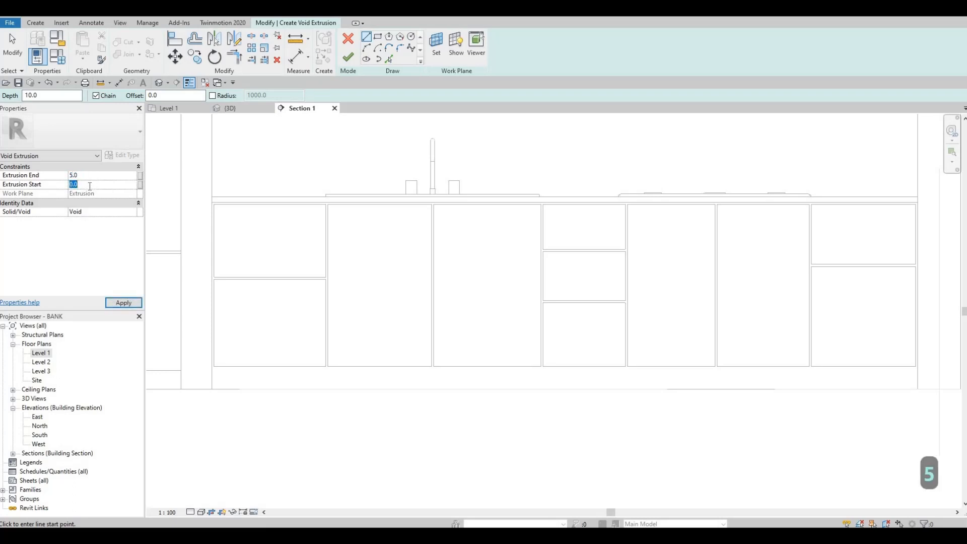
pyautogui.write('-5')
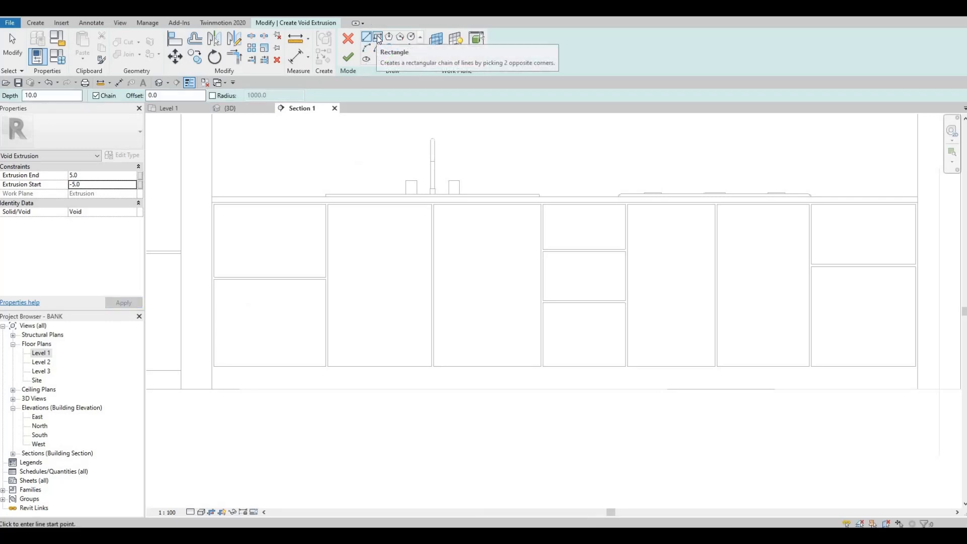
# Draw a rectangle offset 50 mm inward from the edges of the first column's upper cabinet front.
pyautogui.click(379, 39)
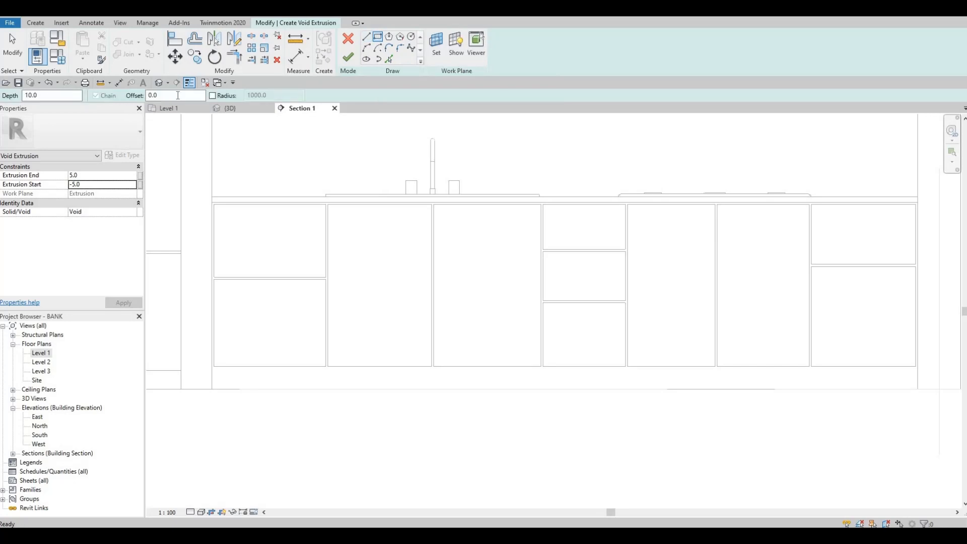
pyautogui.moveTo(171, 97); pyautogui.dragTo(115, 112)
pyautogui.write('50')
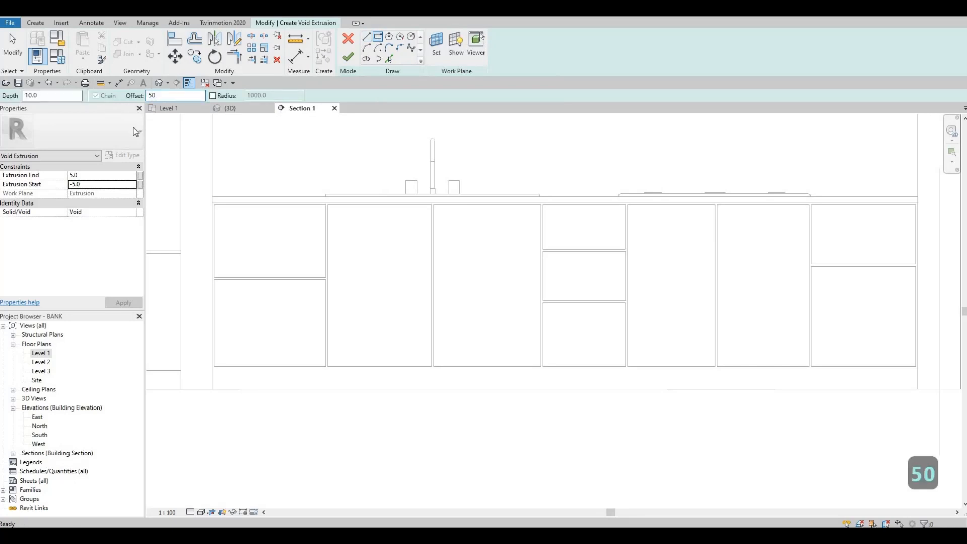
pyautogui.press('Return')
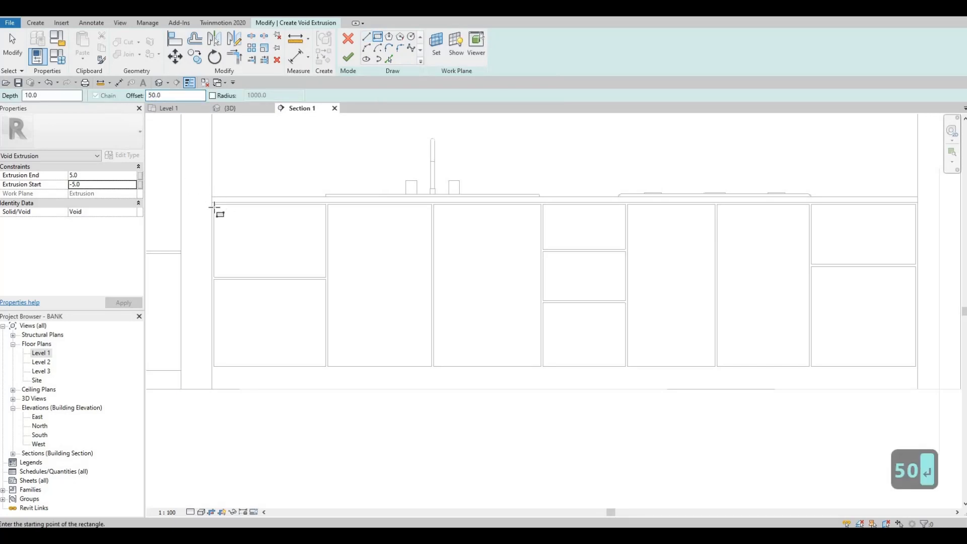
pyautogui.click(301, 270)
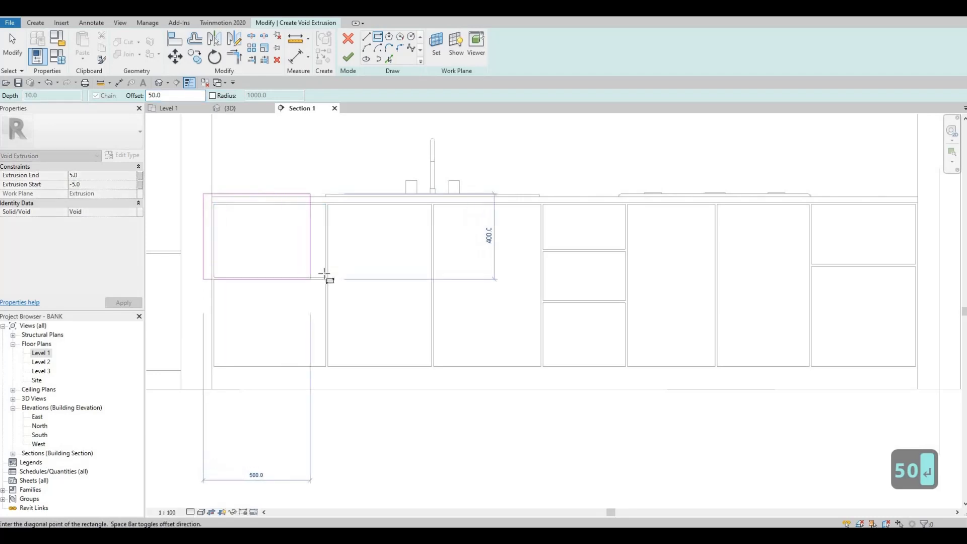
pyautogui.press('space')
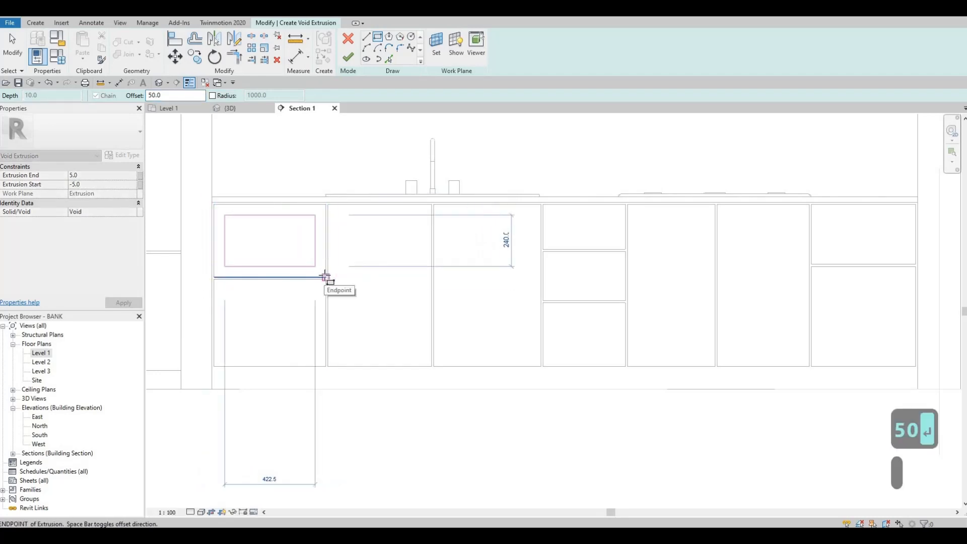
pyautogui.click(326, 277)
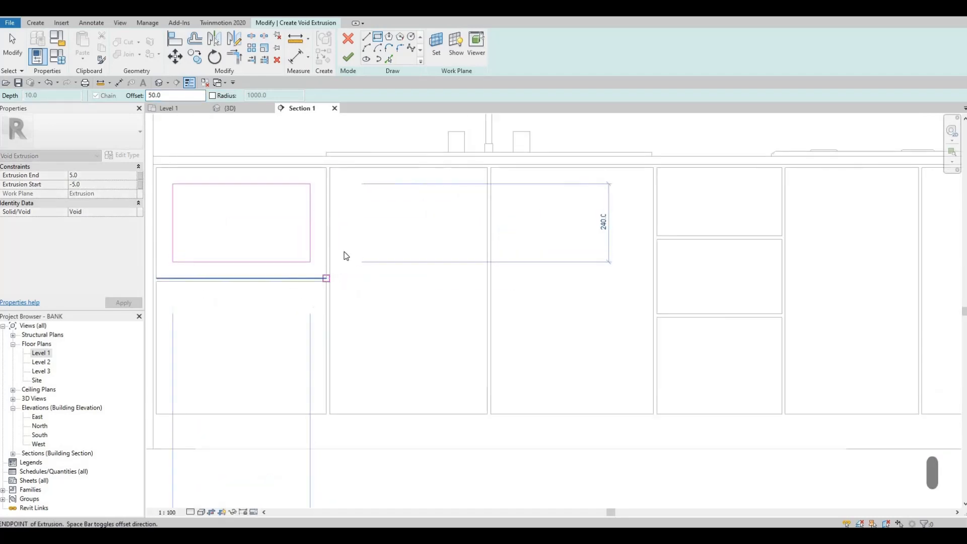
# Draw a rectangle offset 50 mm inward from the edges of the first column's lower cabinet front.
pyautogui.scroll(3, 243, 248)
pyautogui.click(229, 238)
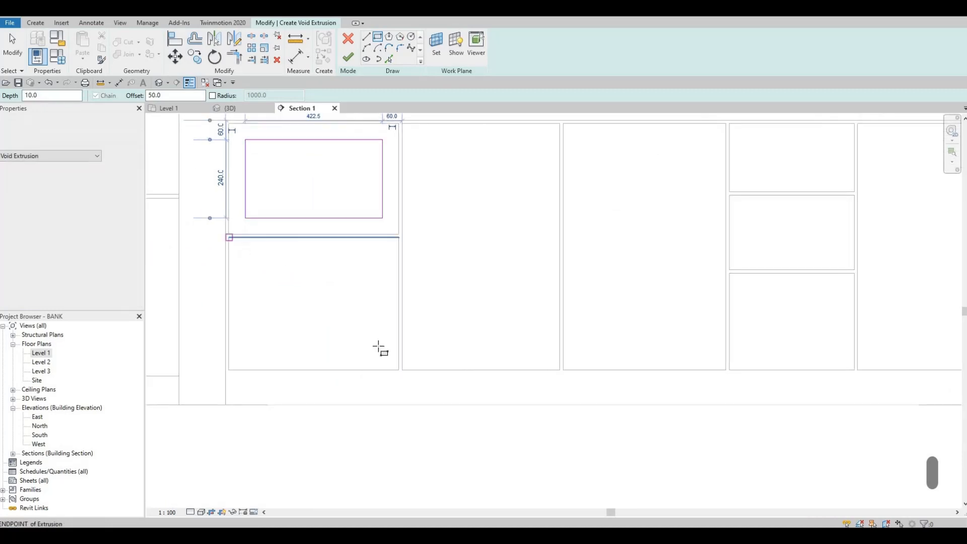
pyautogui.click(399, 370)
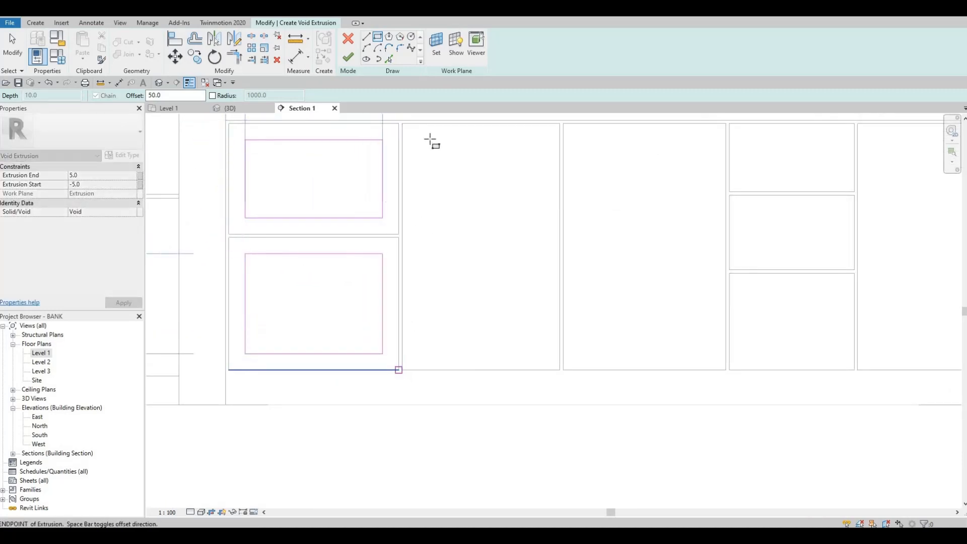
# Draw rectangles offset 50 mm inward in the two tall fronts between the first column and the three-drawer column.
pyautogui.click(401, 124)
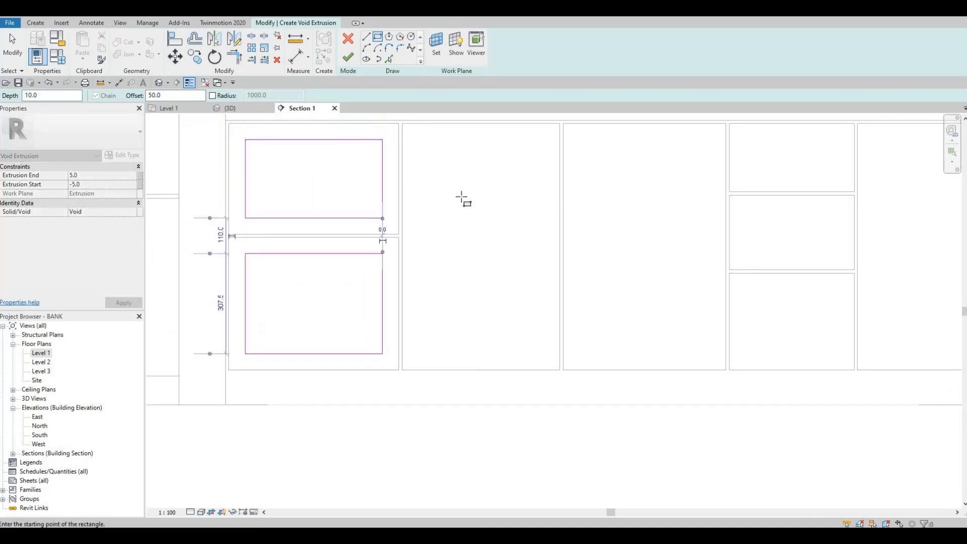
pyautogui.click(560, 370)
pyautogui.moveTo(567, 129); pyautogui.dragTo(274, 153, button='middle')
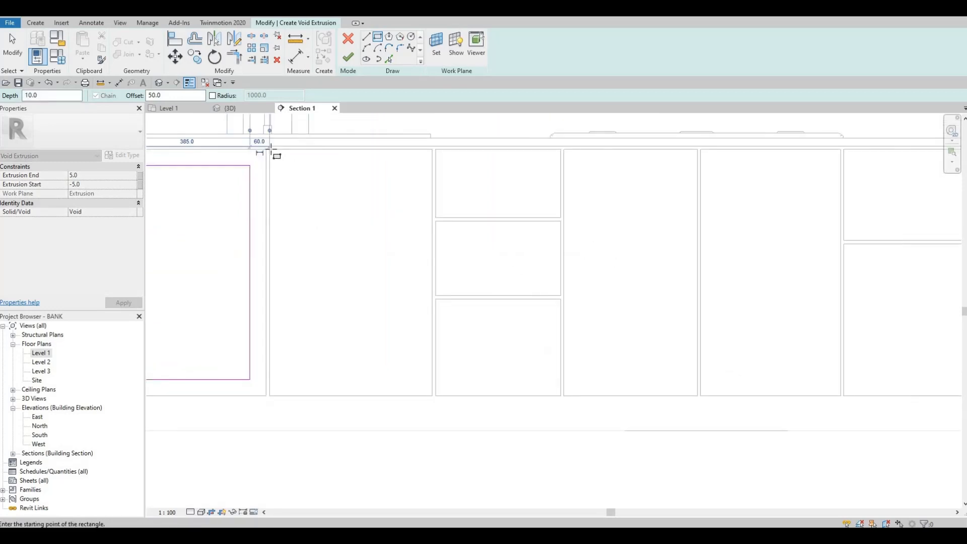
pyautogui.click(270, 150)
pyautogui.click(432, 395)
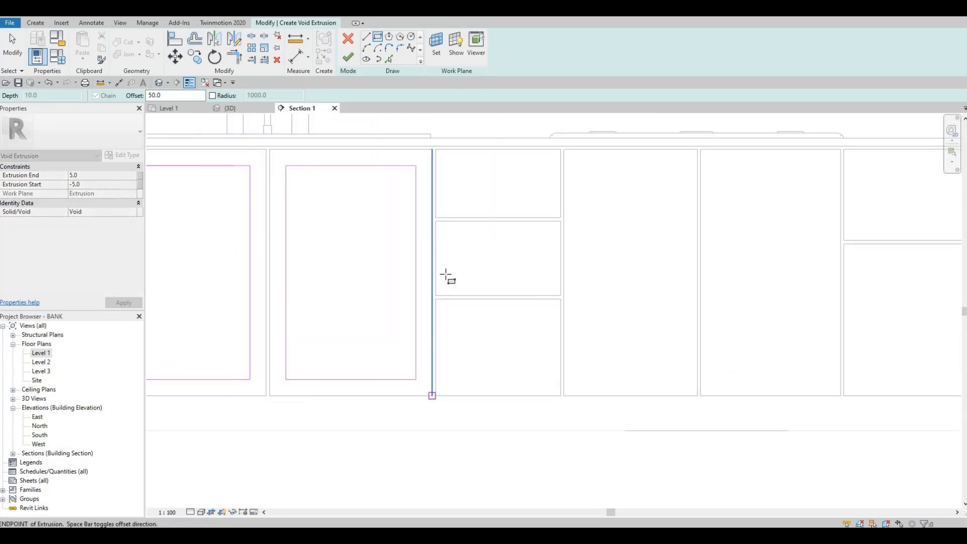
# Draw rectangles offset 50 mm inward in each of the three stacked drawer fronts of the middle column.
pyautogui.click(436, 150)
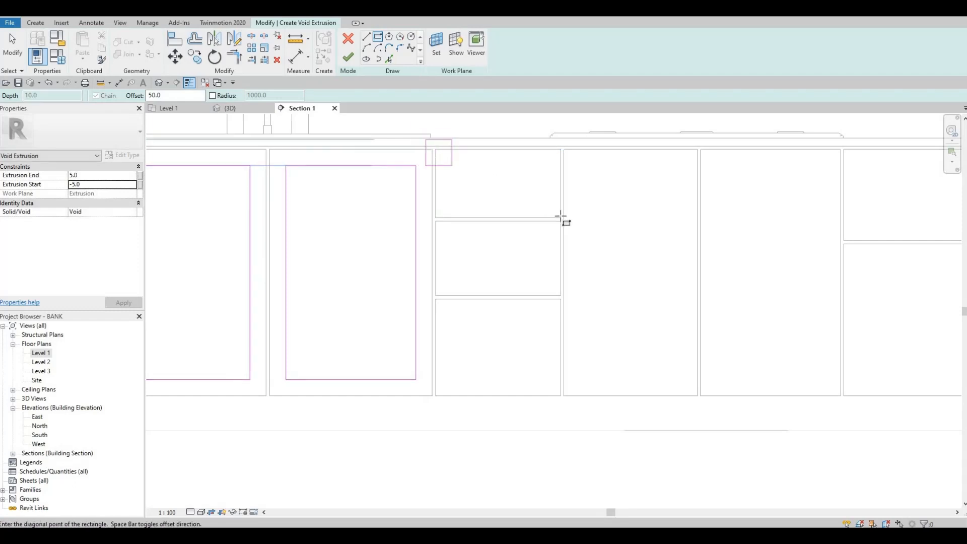
pyautogui.click(560, 217)
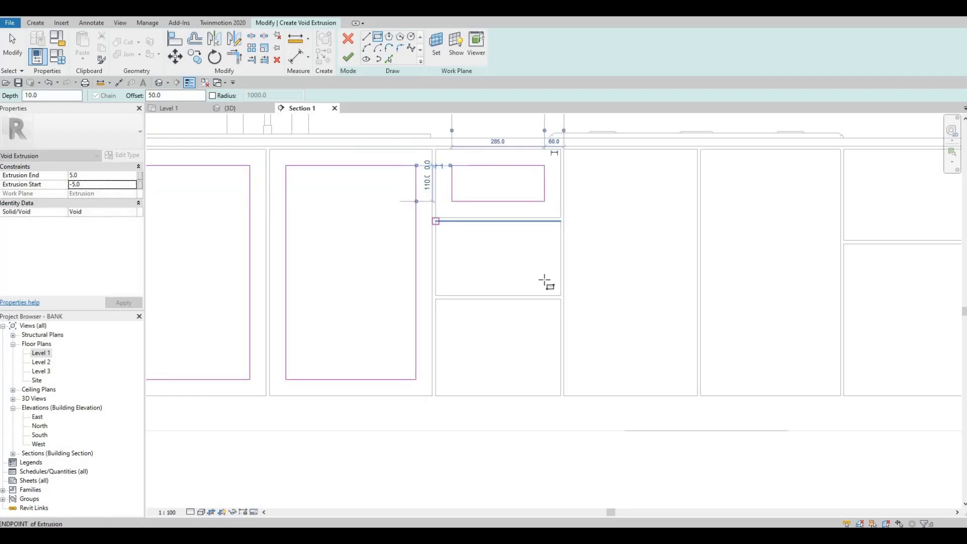
pyautogui.click(560, 296)
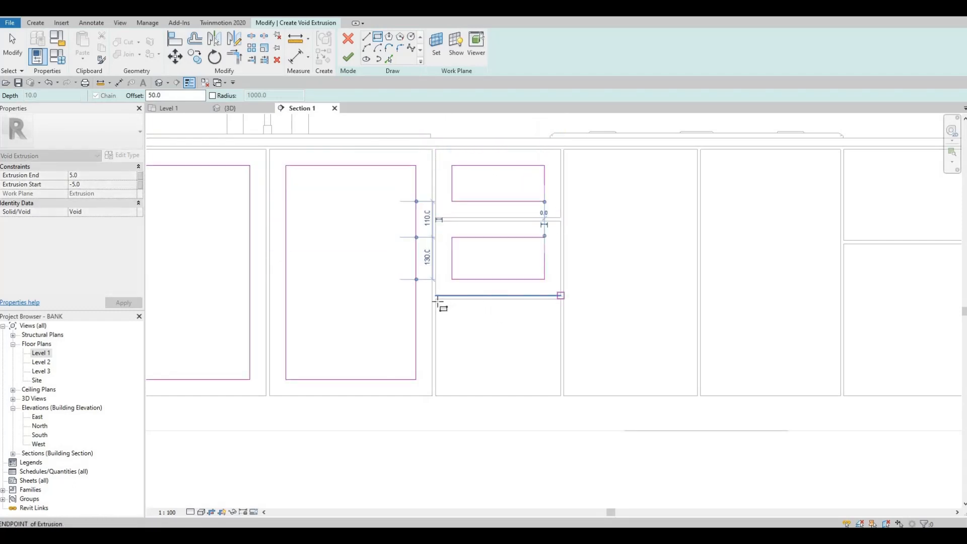
pyautogui.click(560, 396)
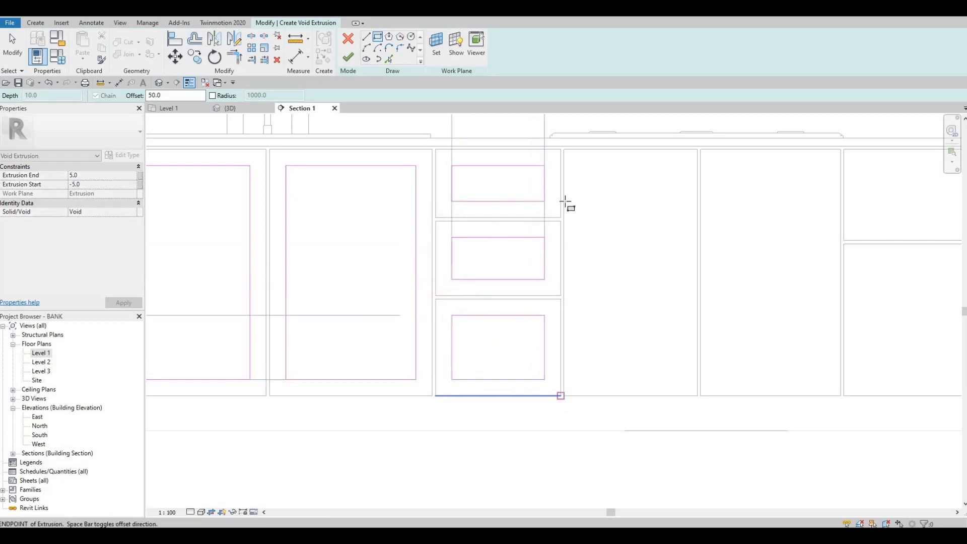
# Draw rectangles offset 50 mm inward in the two tall fronts between the drawer column and the last column.
pyautogui.click(564, 148)
pyautogui.click(697, 396)
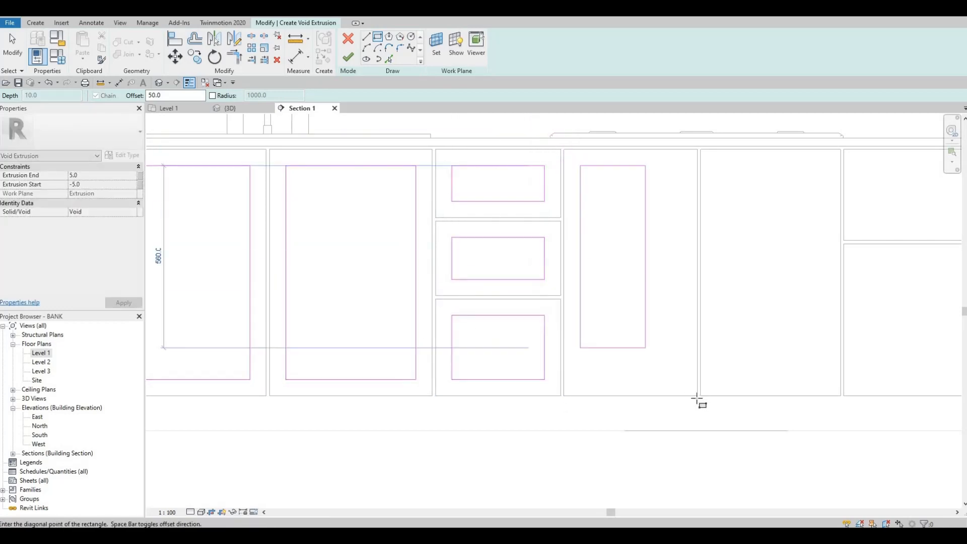
pyautogui.moveTo(750, 373); pyautogui.dragTo(272, 306, button='middle')
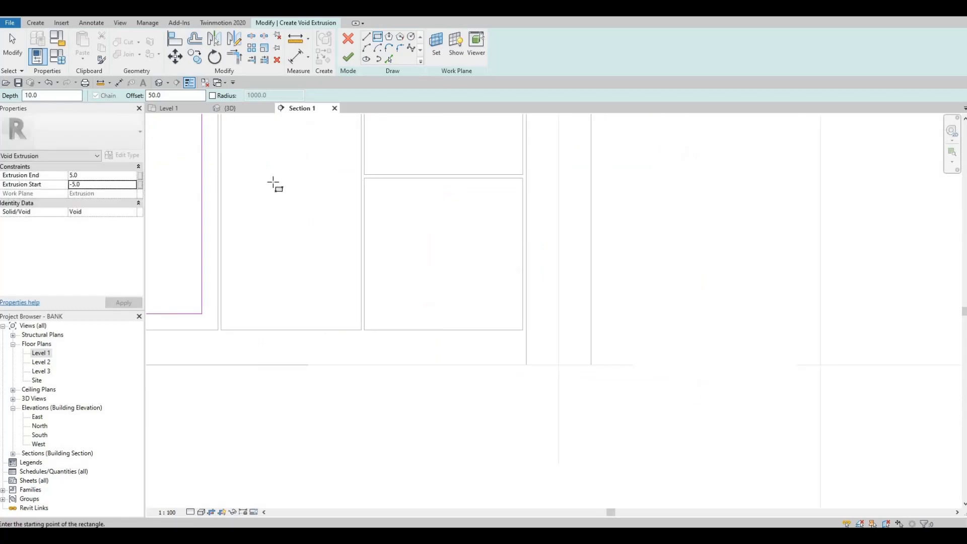
pyautogui.moveTo(274, 184); pyautogui.dragTo(310, 279, button='middle')
pyautogui.click(397, 424)
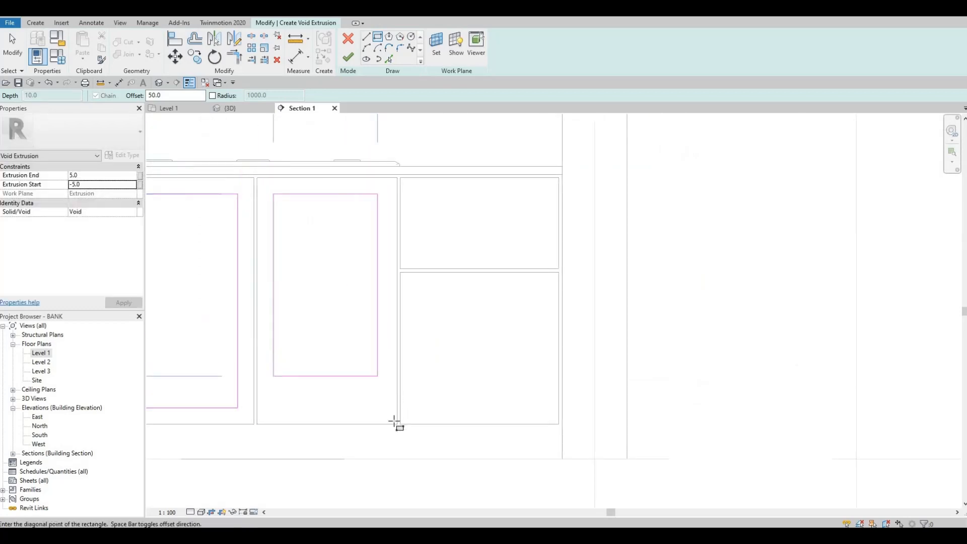
# Draw rectangles offset 50 mm inward in the upper and lower fronts of the last column.
pyautogui.click(401, 178)
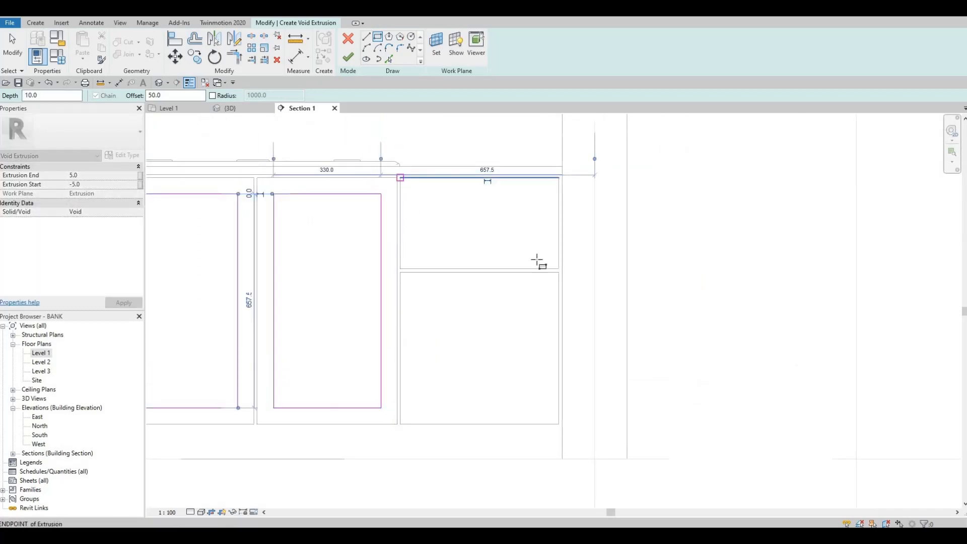
pyautogui.click(560, 269)
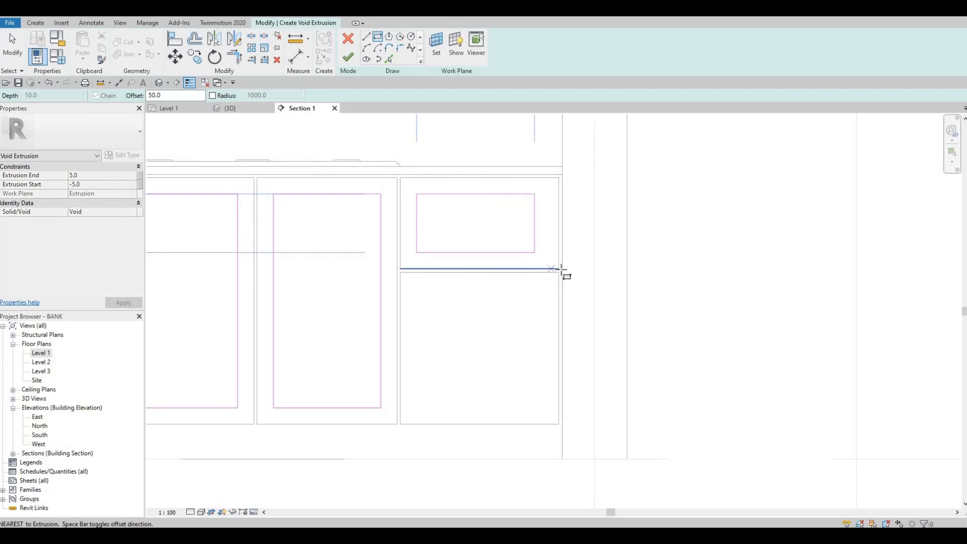
pyautogui.click(400, 272)
pyautogui.click(559, 424)
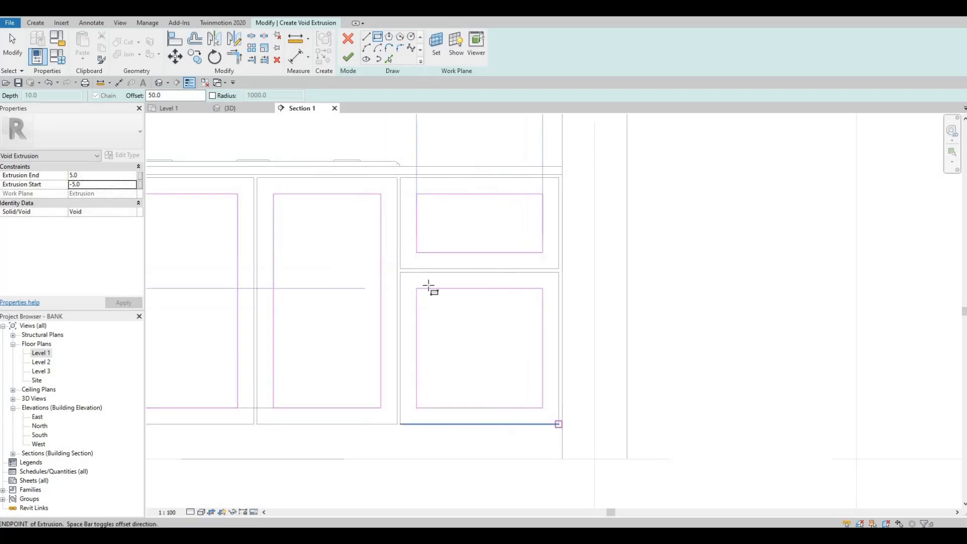
# Finish the void extrusion sketch and show the cabinet fronts up close in the 3D view.
pyautogui.scroll(-1, 426, 259)
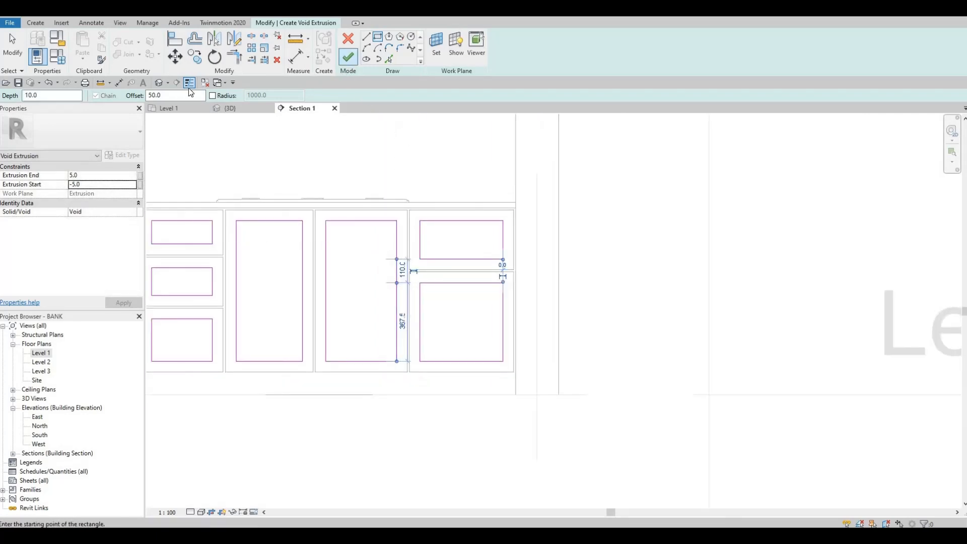
pyautogui.click(348, 56)
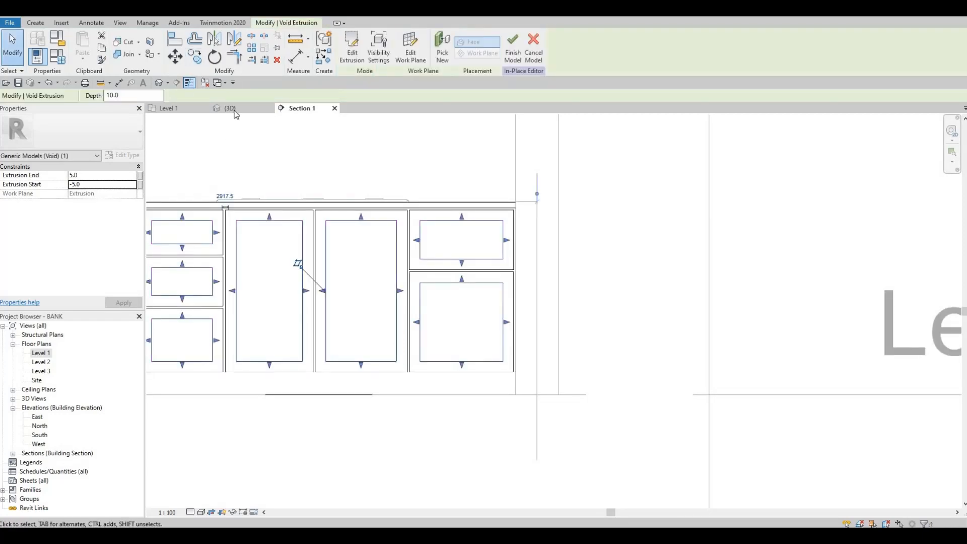
pyautogui.scroll(4, 506, 295)
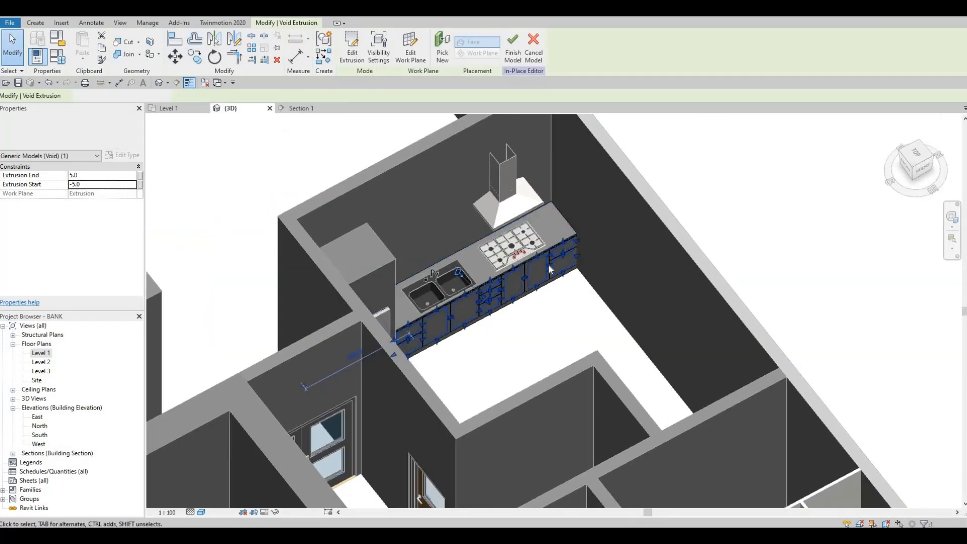
pyautogui.scroll(3, 517, 237)
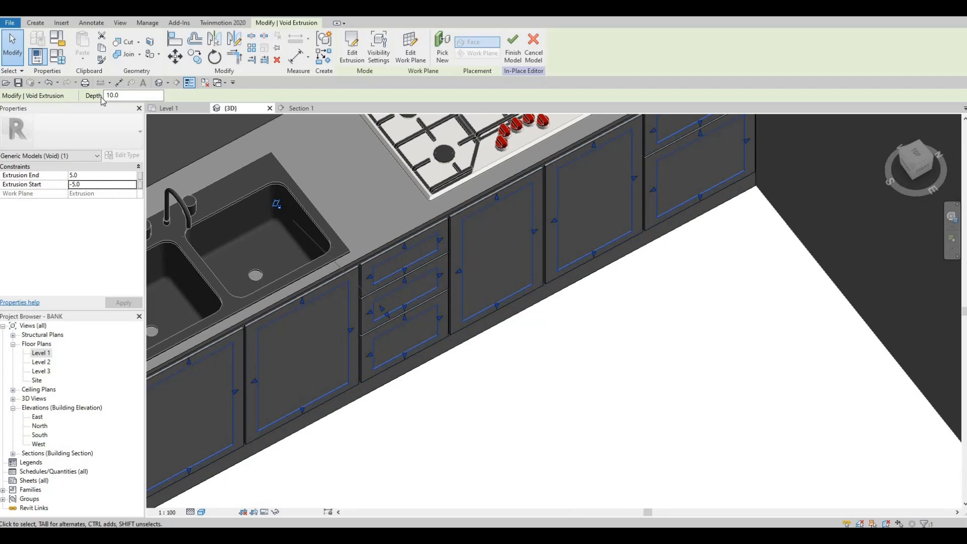
# Start the Cut Geometry tool and examine the recesses in the cabinet fronts from several distances and angles.
pyautogui.click(129, 43)
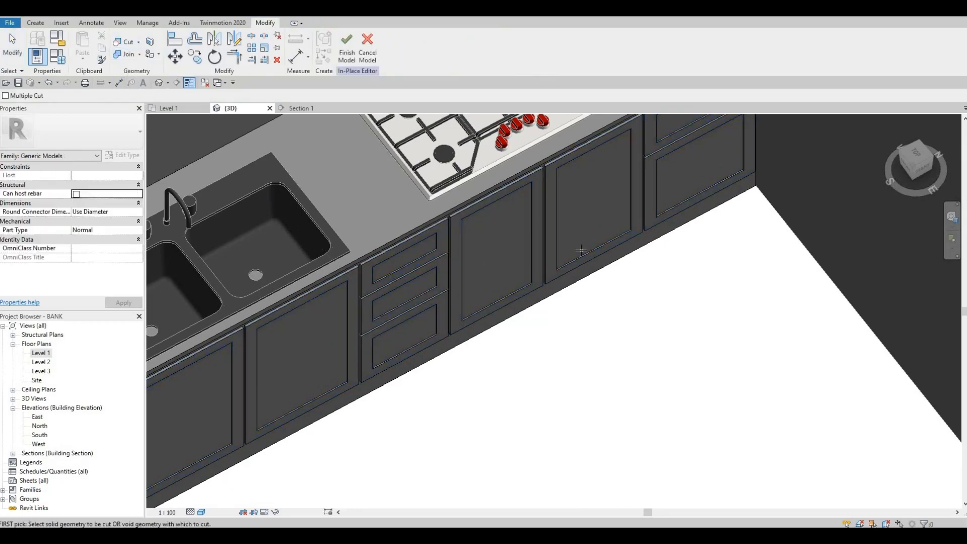
pyautogui.scroll(4, 523, 299)
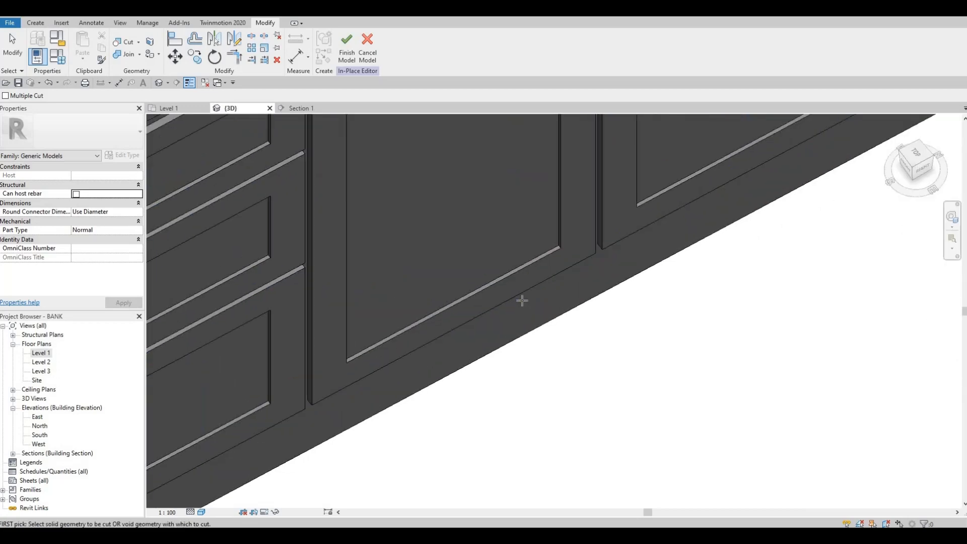
pyautogui.scroll(-4, 522, 302)
pyautogui.scroll(-5, 521, 302)
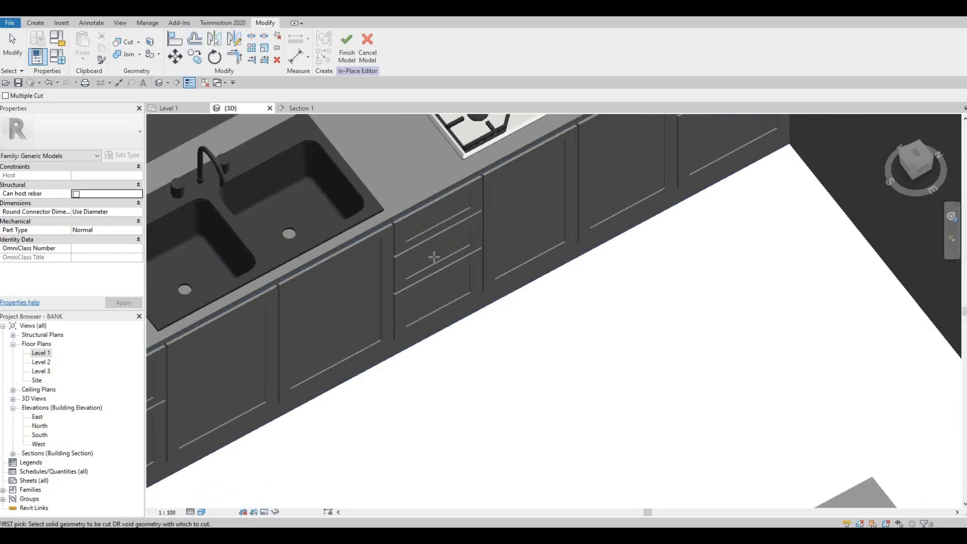
pyautogui.keyDown('shift'); pyautogui.moveTo(453, 335); pyautogui.dragTo(550, 319, button='middle'); pyautogui.keyUp('shift')
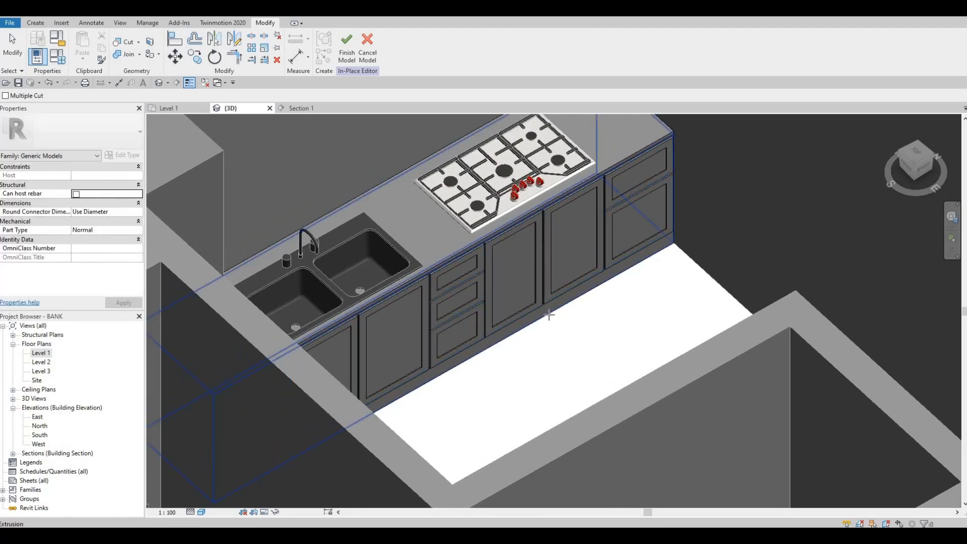
# Start a void sweep and set its path to the bottom front edge of the kitchen cabinets.
pyautogui.click(35, 23)
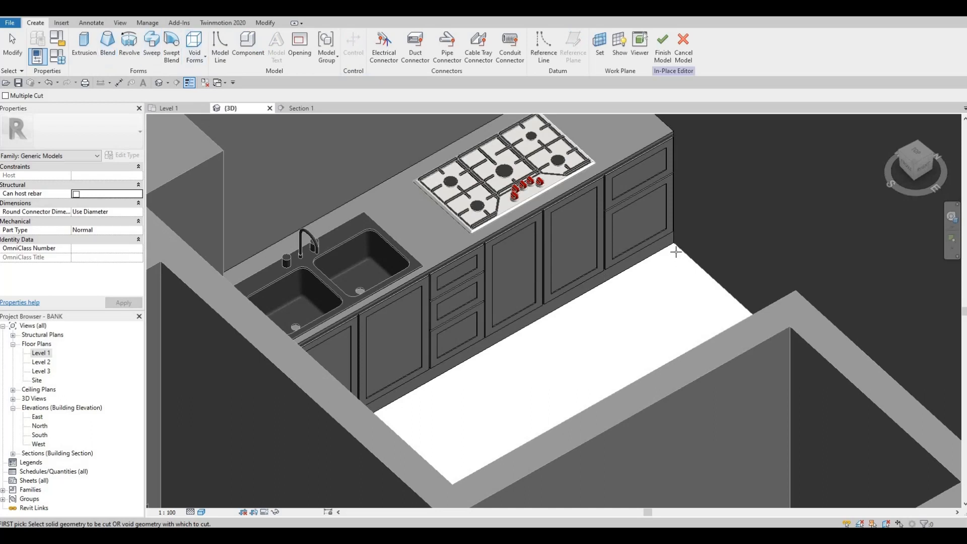
pyautogui.click(193, 57)
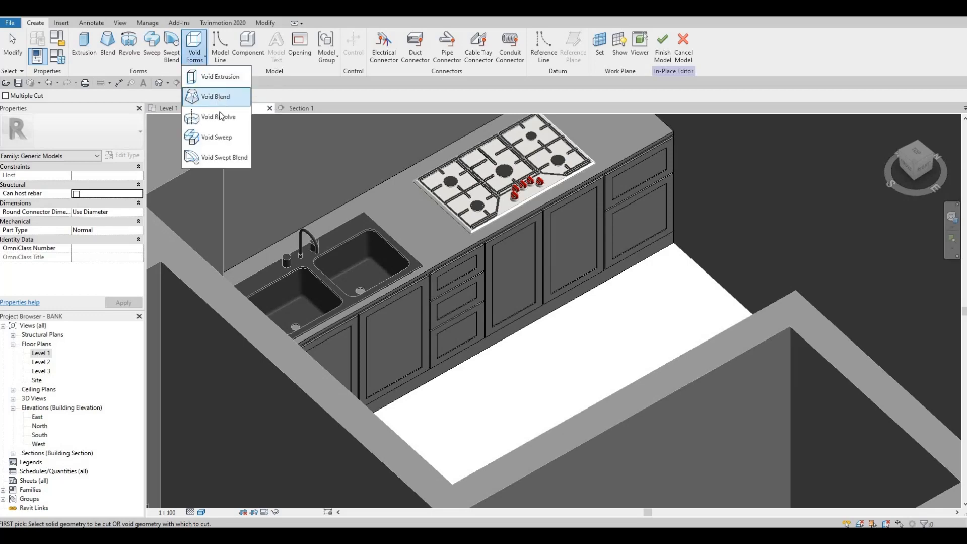
pyautogui.click(219, 140)
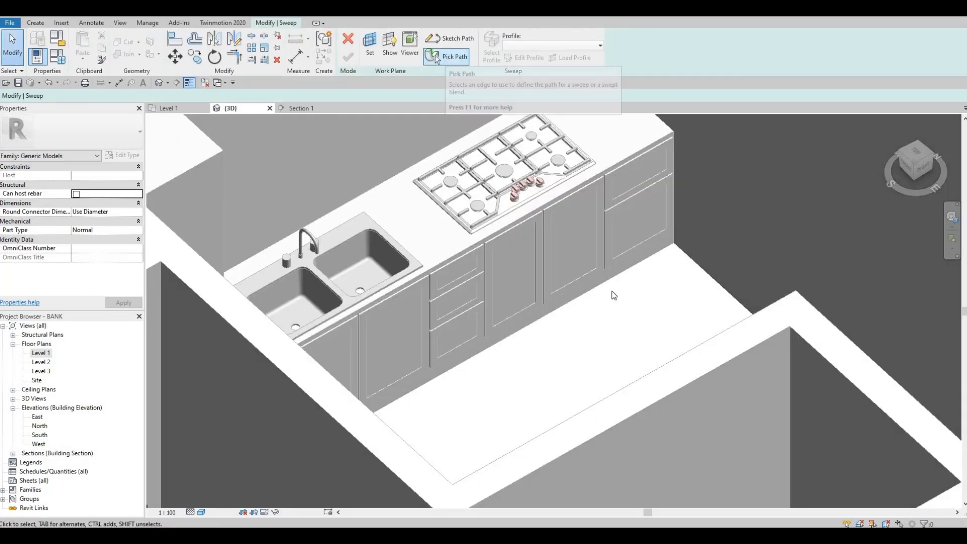
pyautogui.click(445, 57)
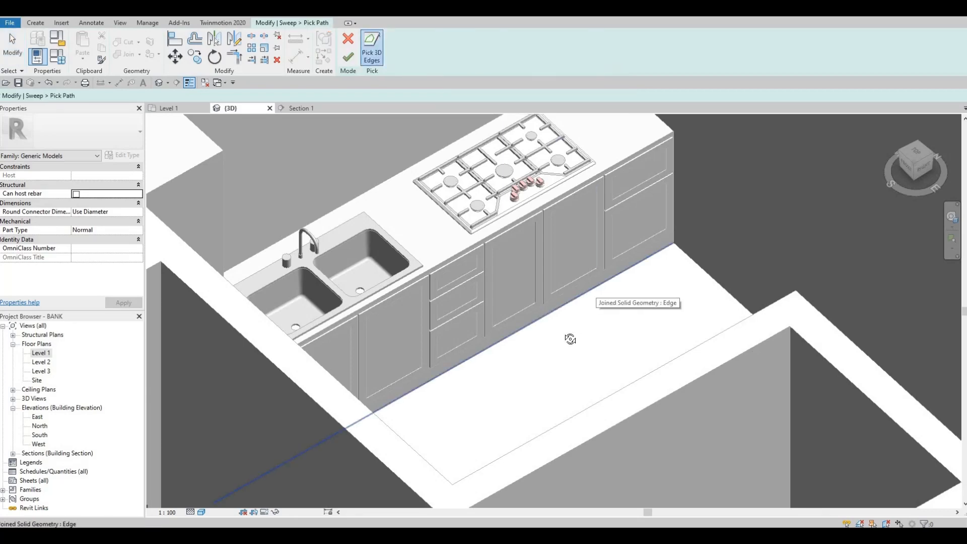
pyautogui.click(533, 347)
pyautogui.moveTo(514, 356)
pyautogui.keyDown('shift'); pyautogui.mouseDown(button='middle')
pyautogui.moveTo(464, 270)
pyautogui.moveTo(447, 348)
pyautogui.moveTo(446, 320)
pyautogui.moveTo(476, 355)
pyautogui.moveTo(459, 245)
pyautogui.mouseUp(button='middle'); pyautogui.keyUp('shift')
pyautogui.scroll(4, 458, 247)
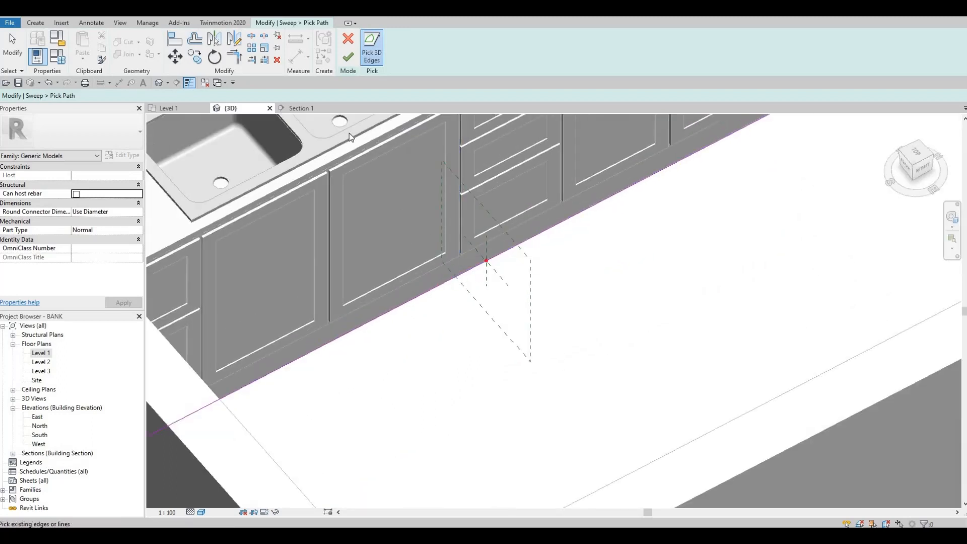
pyautogui.click(348, 56)
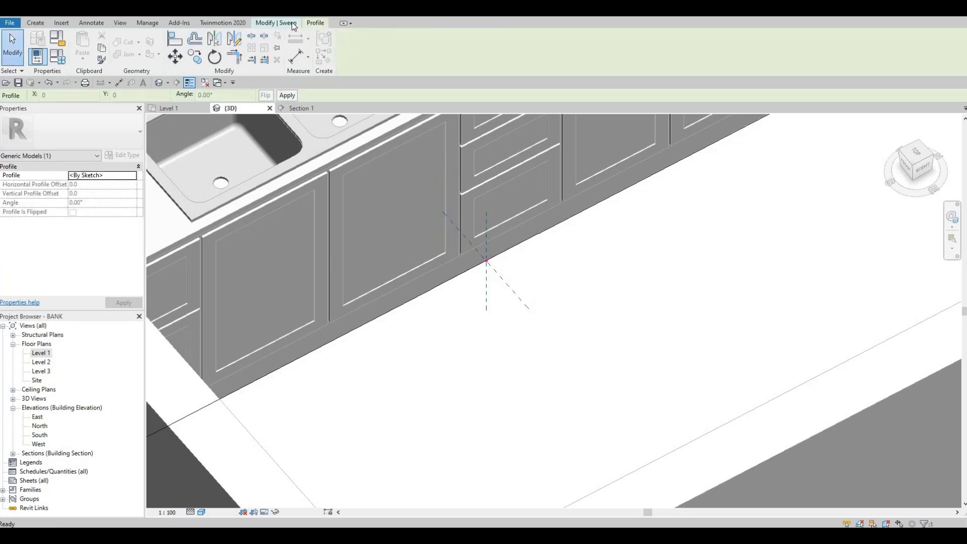
# Sketch a rectangular profile about 40 mm wide for the void sweep, starting from the path point on the cabinets' bottom edge.
pyautogui.click(292, 22)
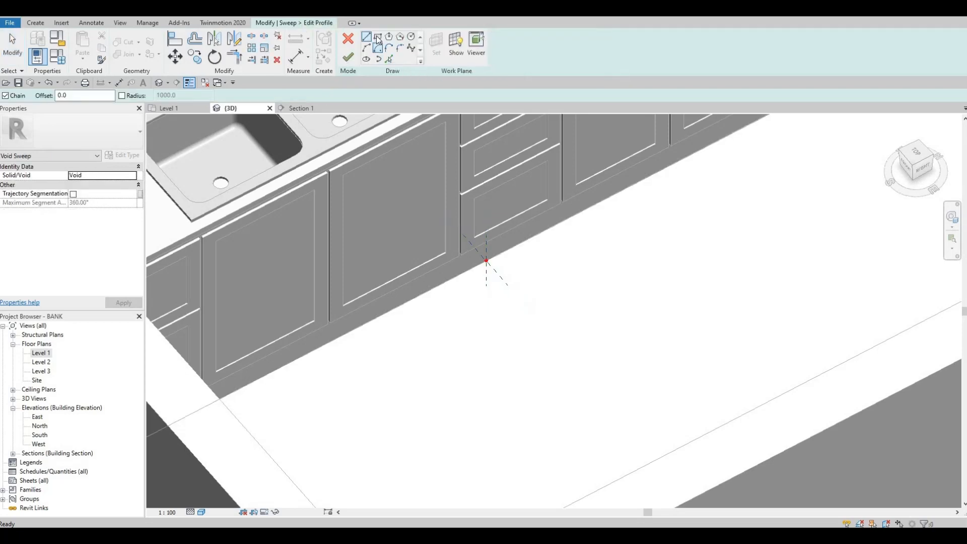
pyautogui.click(378, 39)
pyautogui.scroll(3, 509, 252)
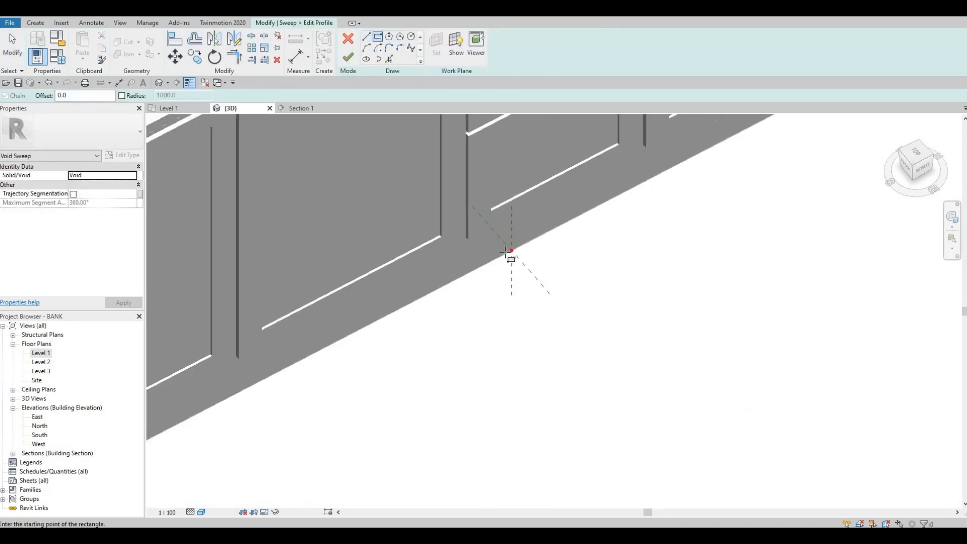
pyautogui.click(511, 251)
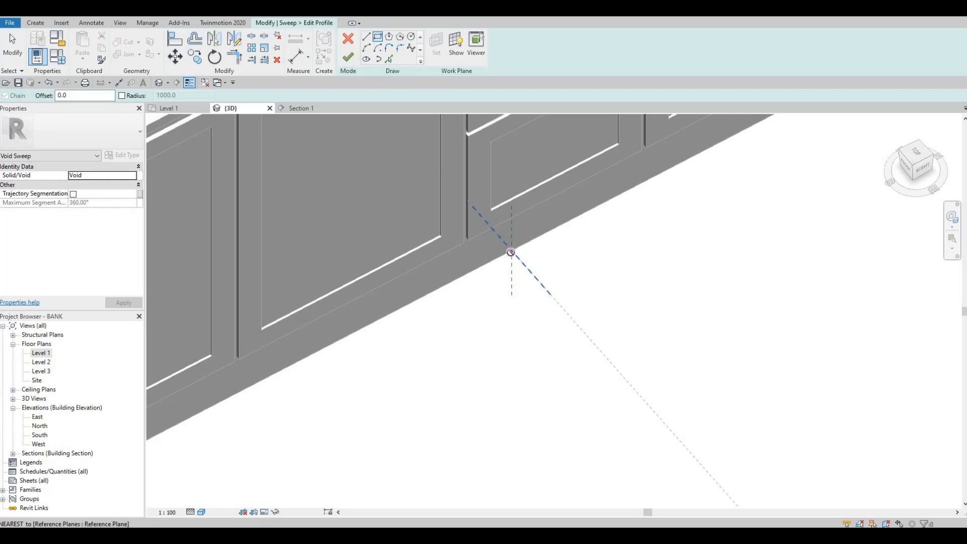
pyautogui.click(499, 218)
pyautogui.press('Escape')
pyautogui.press('Escape')
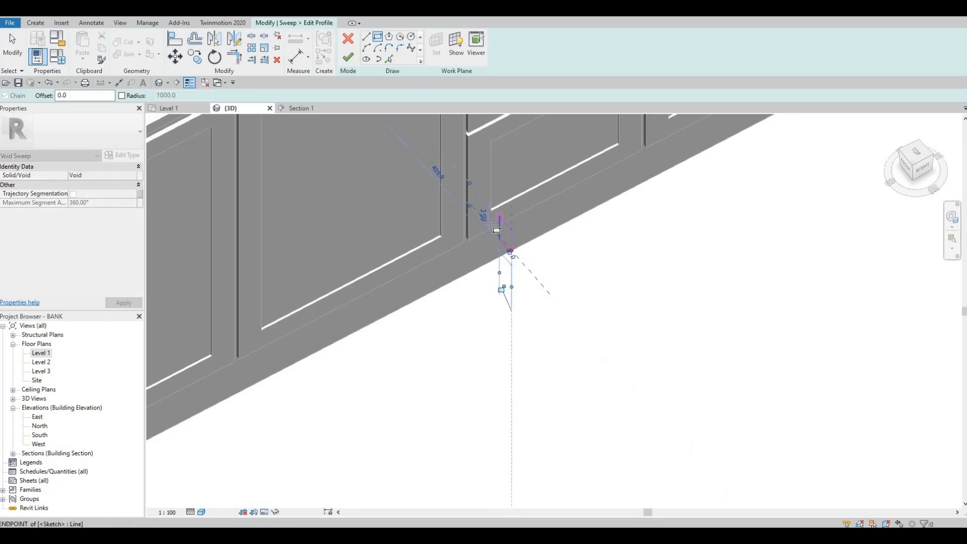
# Set the sweep profile rectangle's height to 100 mm and its depth to 50 mm.
pyautogui.scroll(4, 533, 211)
pyautogui.click(535, 219)
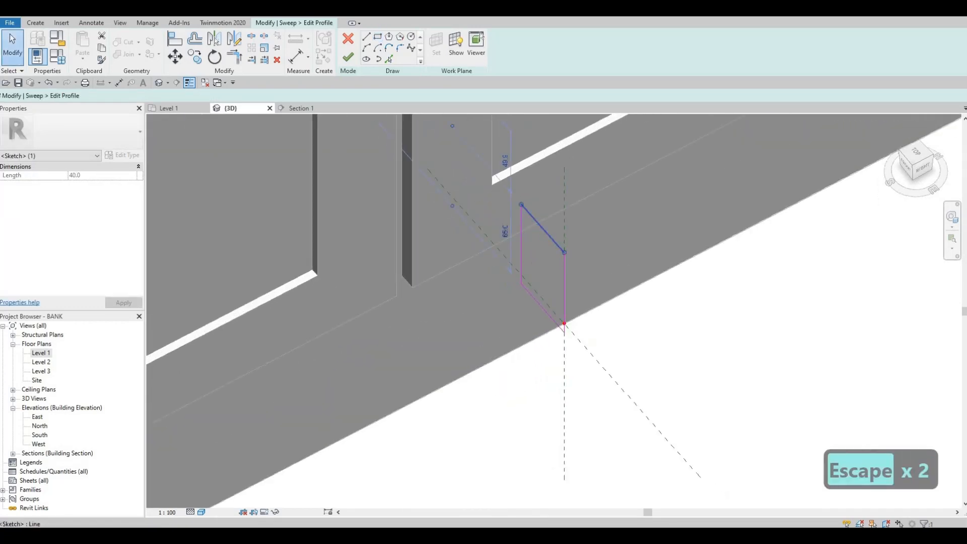
pyautogui.click(505, 233)
pyautogui.write('100')
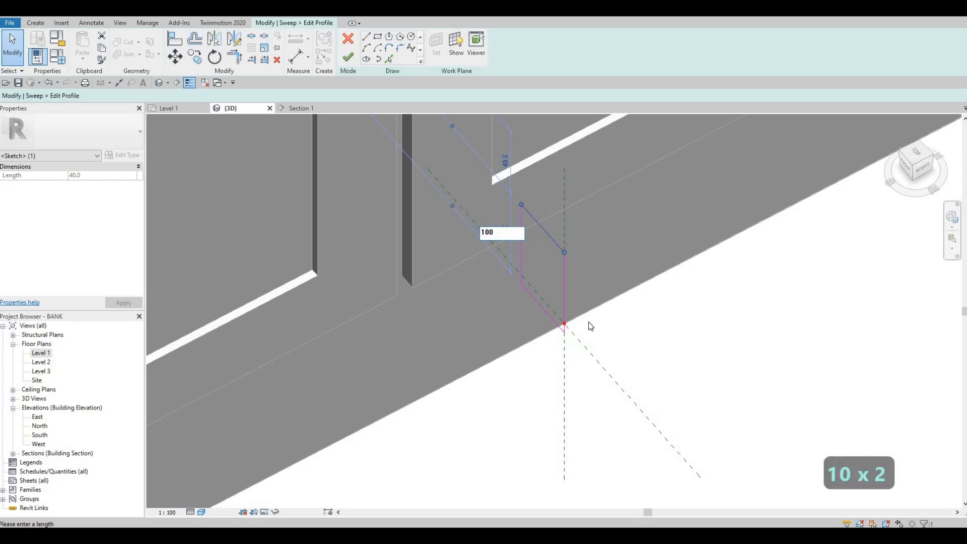
pyautogui.press('Return')
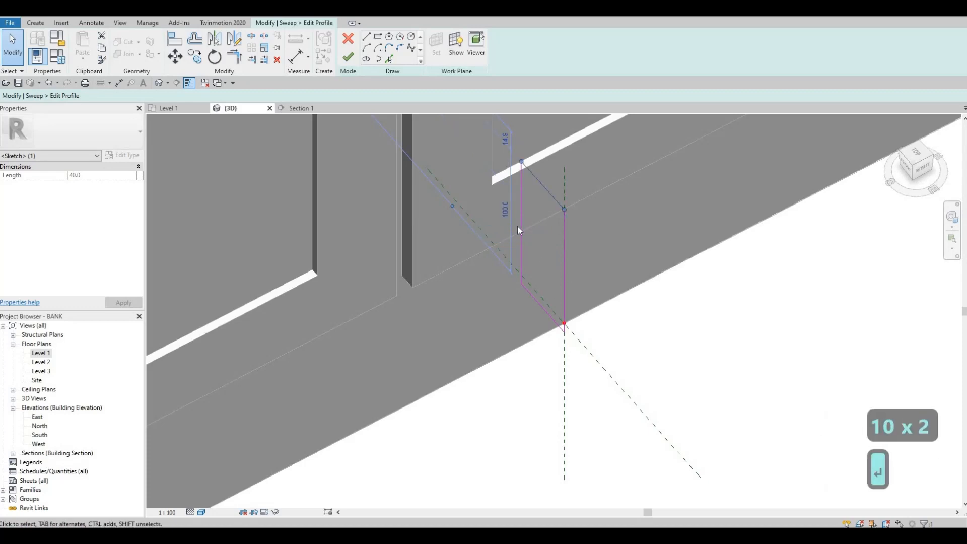
pyautogui.click(547, 317)
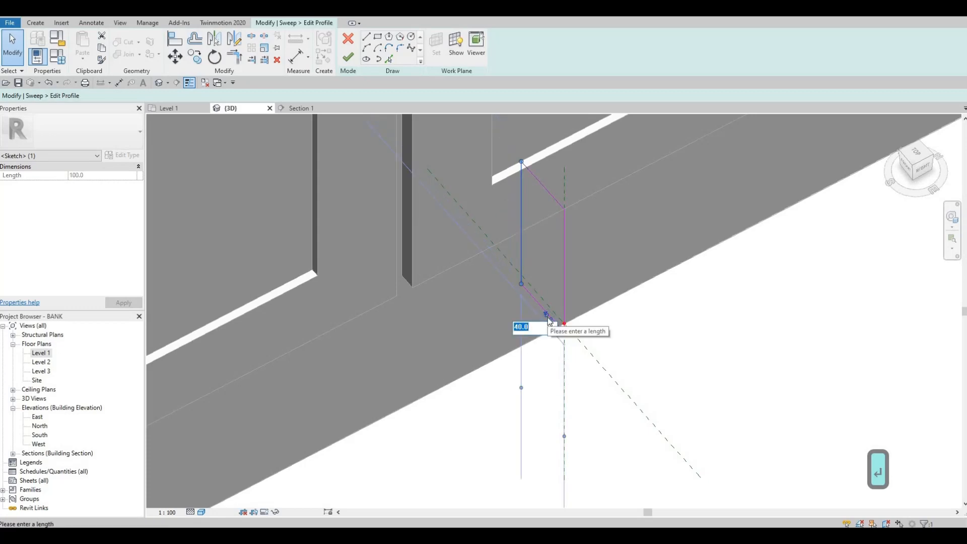
pyautogui.write('50')
pyautogui.press('Return')
pyautogui.scroll(-2, 536, 289)
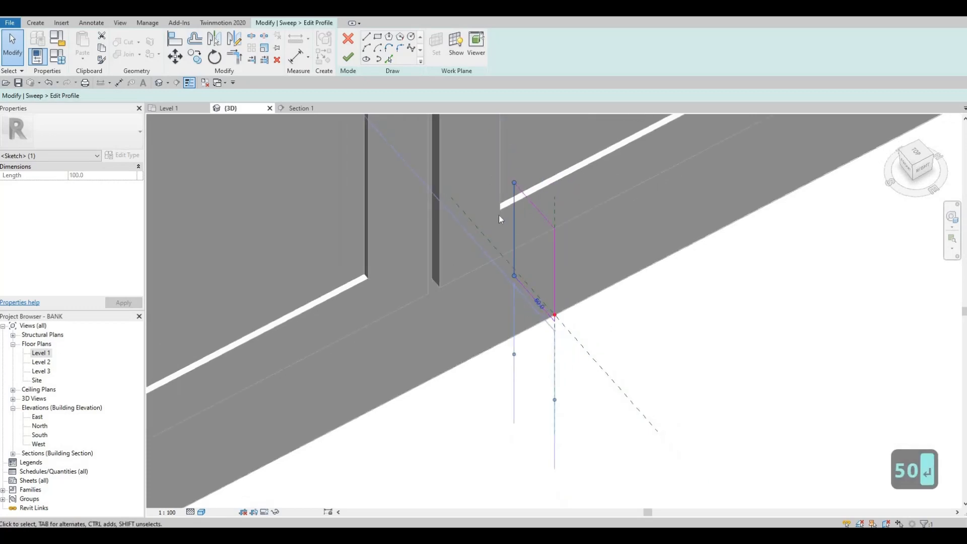
# Finish the profile and the void sweep, and inspect the cabinets' bottom edge in the 3D view with the Cut Geometry tool active.
pyautogui.click(347, 58)
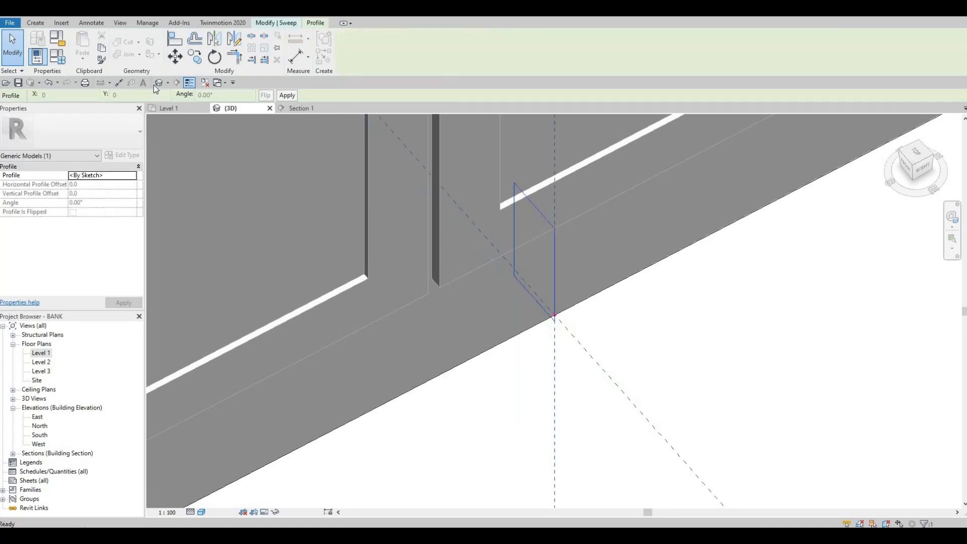
pyautogui.click(285, 22)
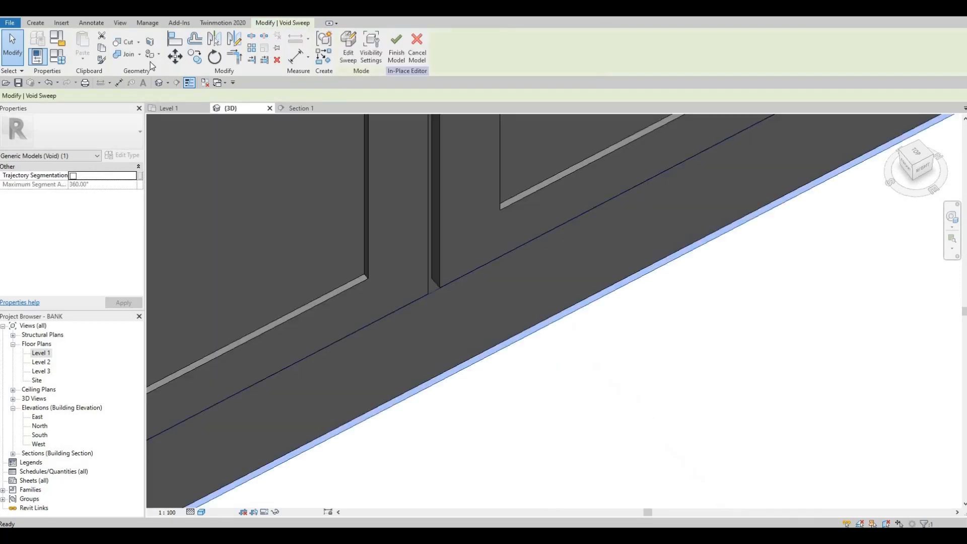
pyautogui.click(126, 43)
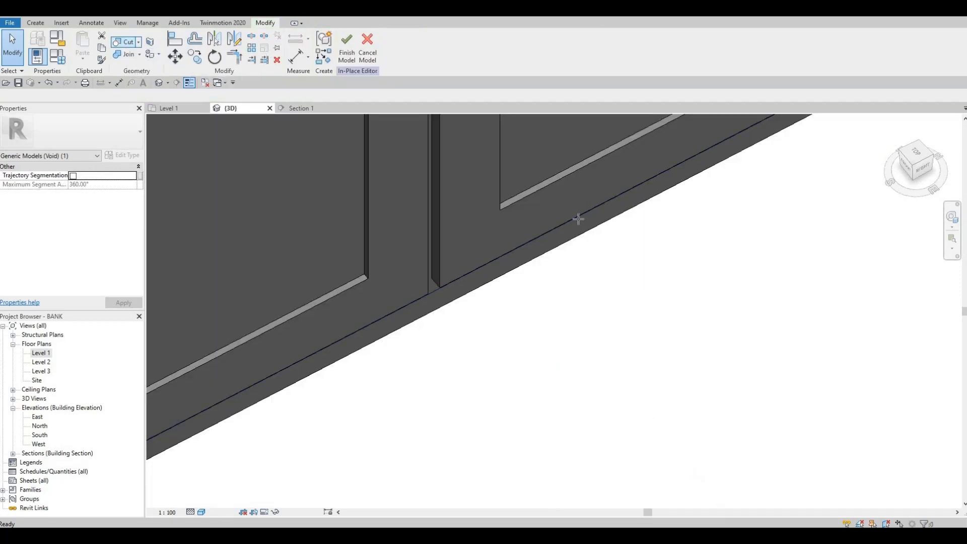
pyautogui.keyDown('shift'); pyautogui.moveTo(593, 209); pyautogui.dragTo(689, 205, button='middle'); pyautogui.keyUp('shift')
pyautogui.scroll(-2, 695, 188)
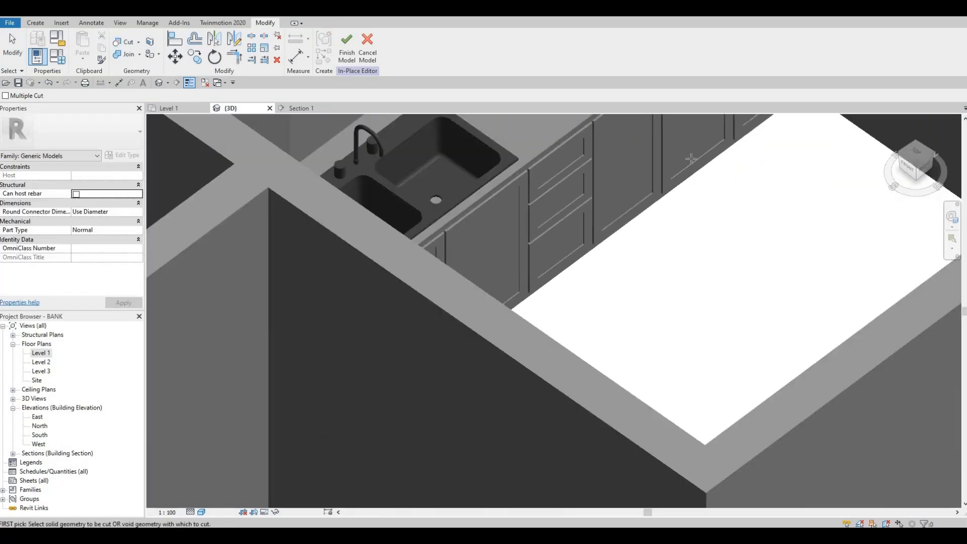
pyautogui.keyDown('shift'); pyautogui.moveTo(693, 157); pyautogui.dragTo(694, 140, button='middle'); pyautogui.keyUp('shift')
pyautogui.keyDown('shift'); pyautogui.moveTo(784, 155); pyautogui.dragTo(780, 138, button='middle'); pyautogui.keyUp('shift')
pyautogui.scroll(5, 772, 149)
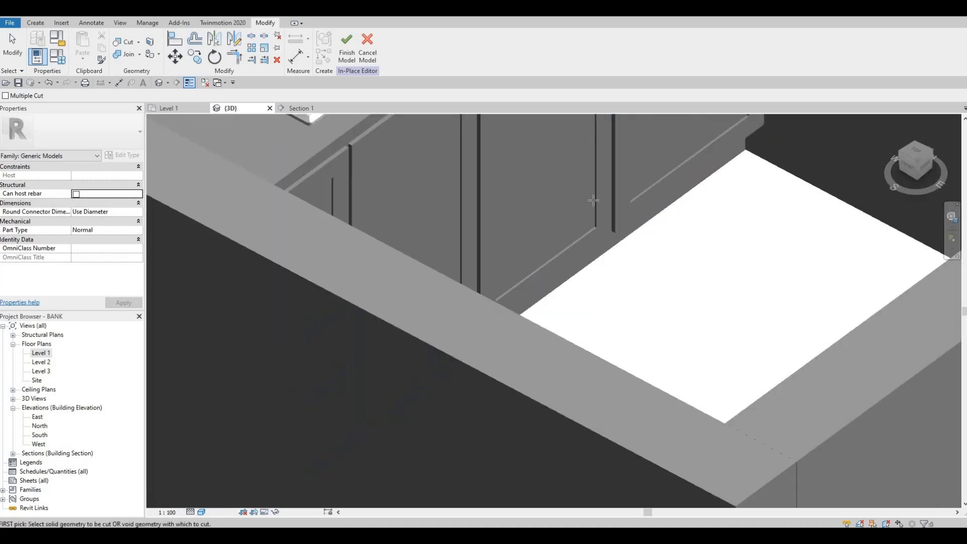
# Leave the cut command and examine the kitchen in Section 1, from the cabinets' bottom edge up to the range hood.
pyautogui.click(300, 109)
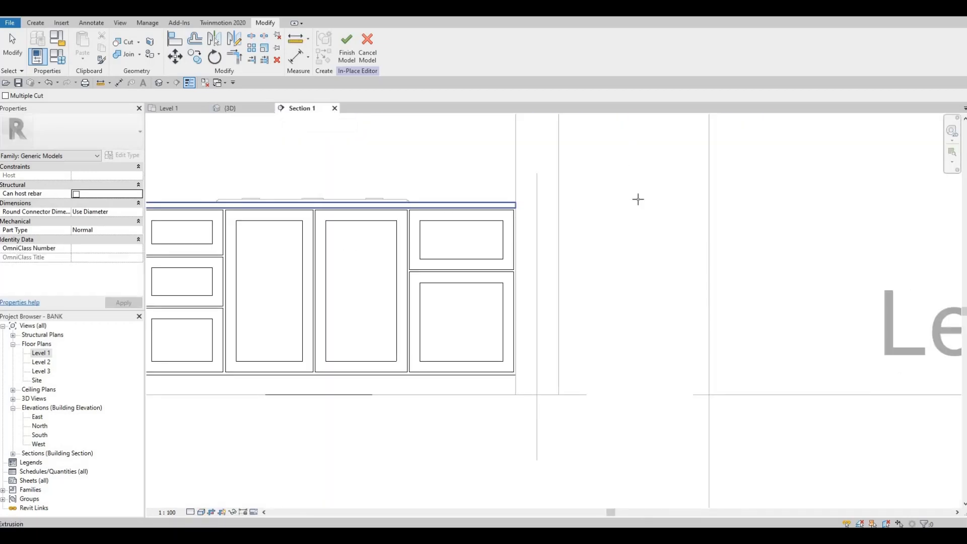
pyautogui.scroll(-2, 440, 252)
pyautogui.scroll(5, 390, 241)
pyautogui.press('Escape')
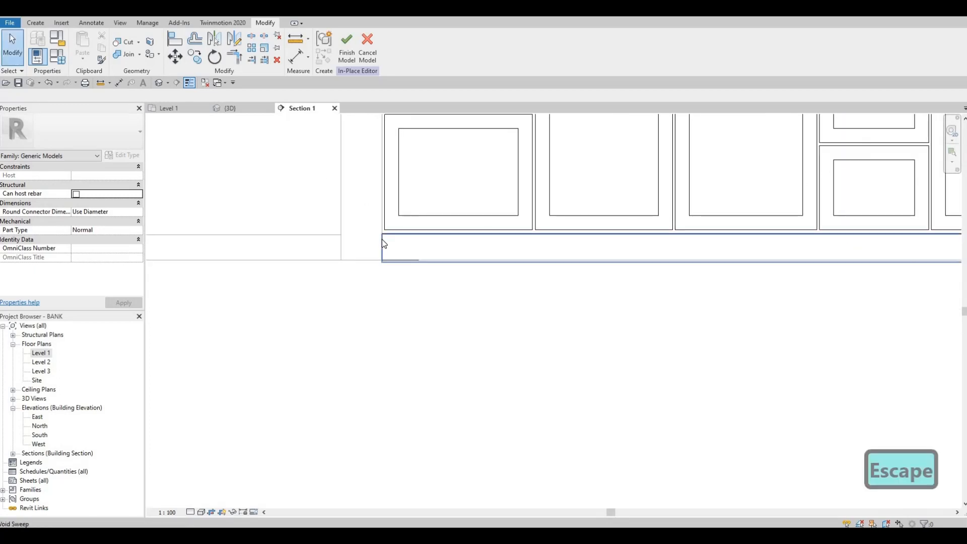
pyautogui.scroll(-3, 526, 248)
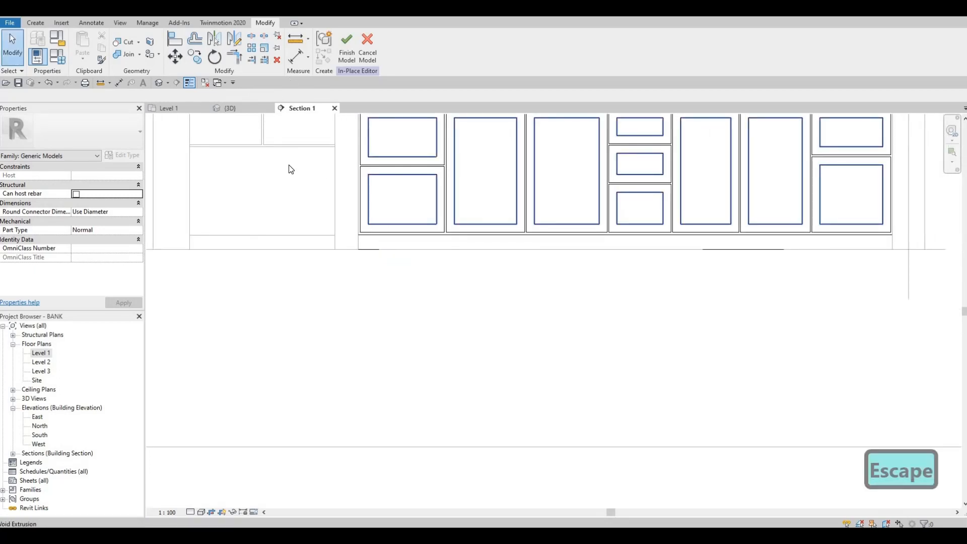
pyautogui.scroll(-4, 377, 235)
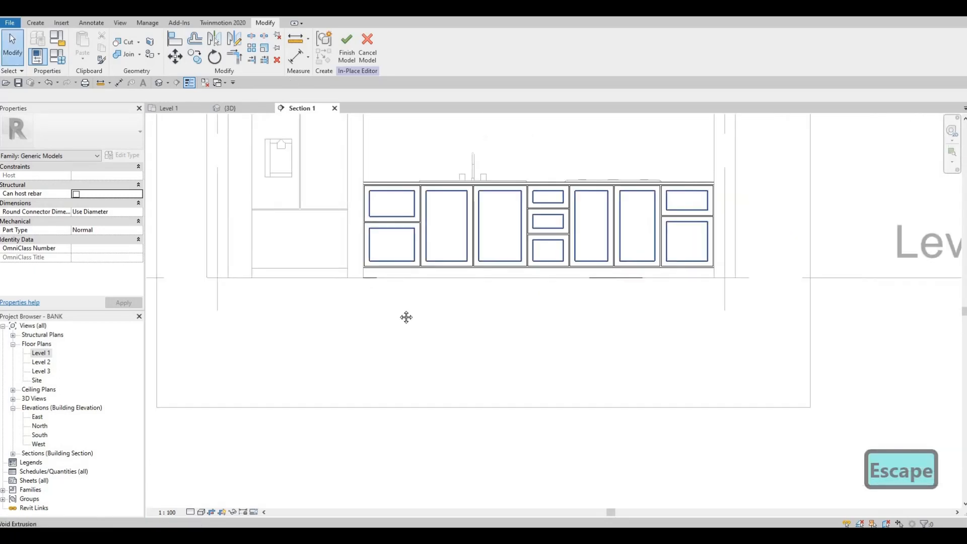
pyautogui.scroll(-1, 417, 317)
pyautogui.moveTo(421, 203); pyautogui.dragTo(422, 291, button='middle')
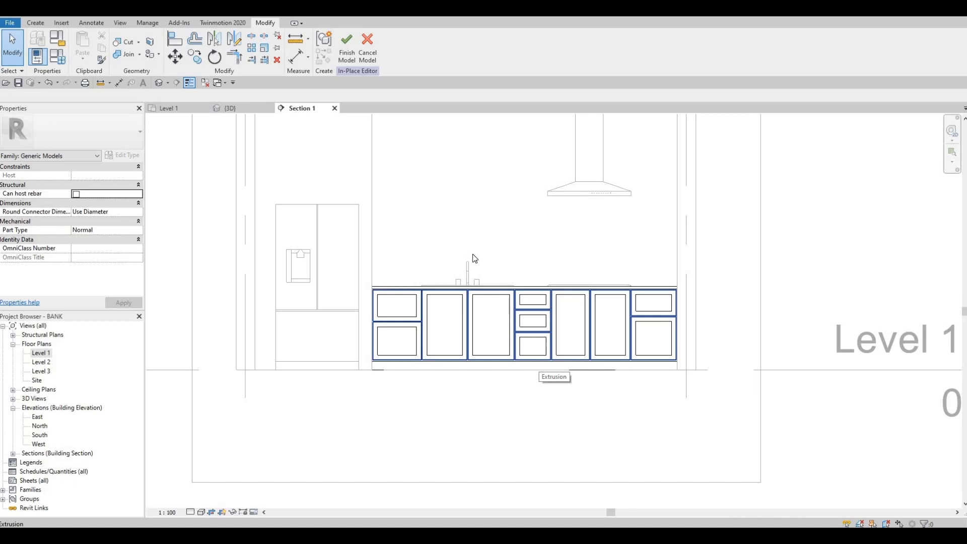
pyautogui.scroll(-1, 410, 189)
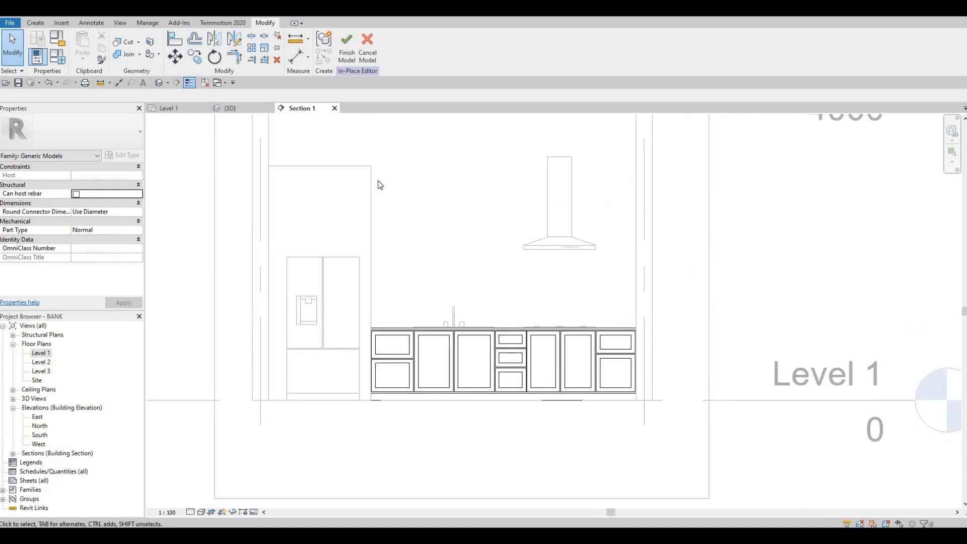
pyautogui.scroll(-3, 475, 254)
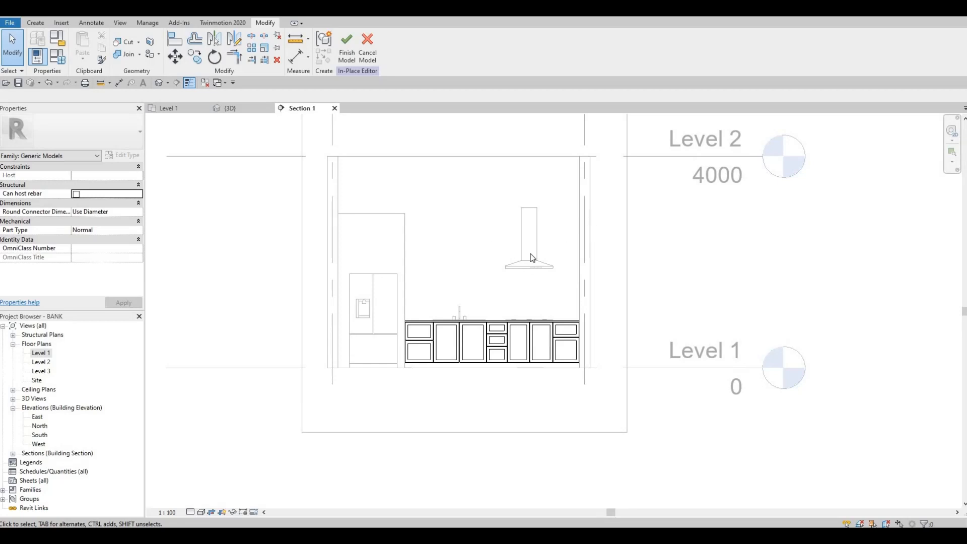
pyautogui.scroll(3, 533, 258)
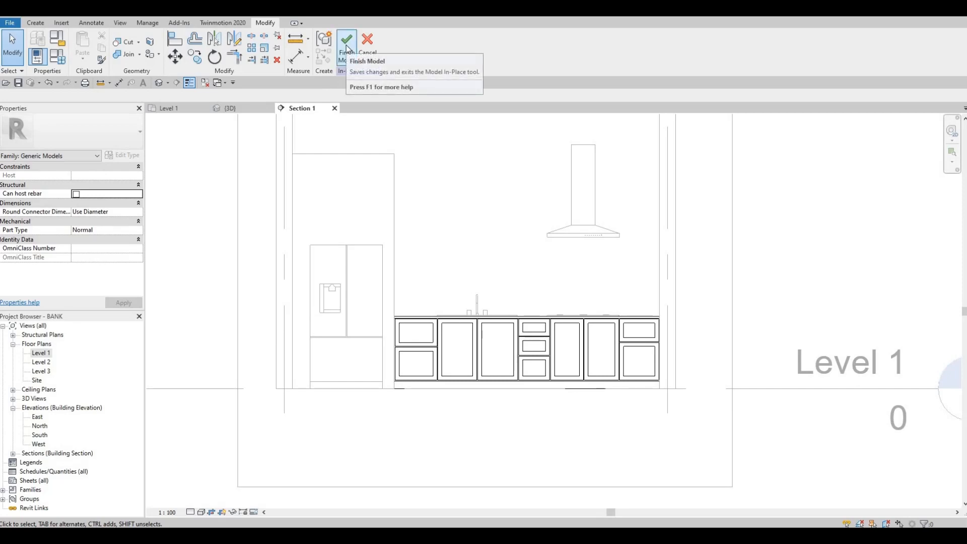
# Finish the in-place cabinet model and start a new in-place component in the Generic Models category with the default name.
pyautogui.click(346, 48)
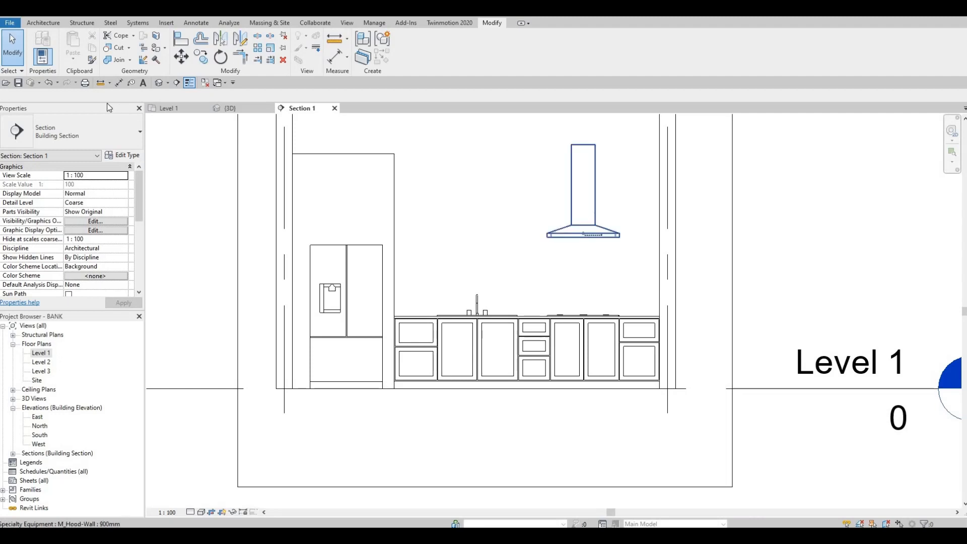
pyautogui.click(38, 23)
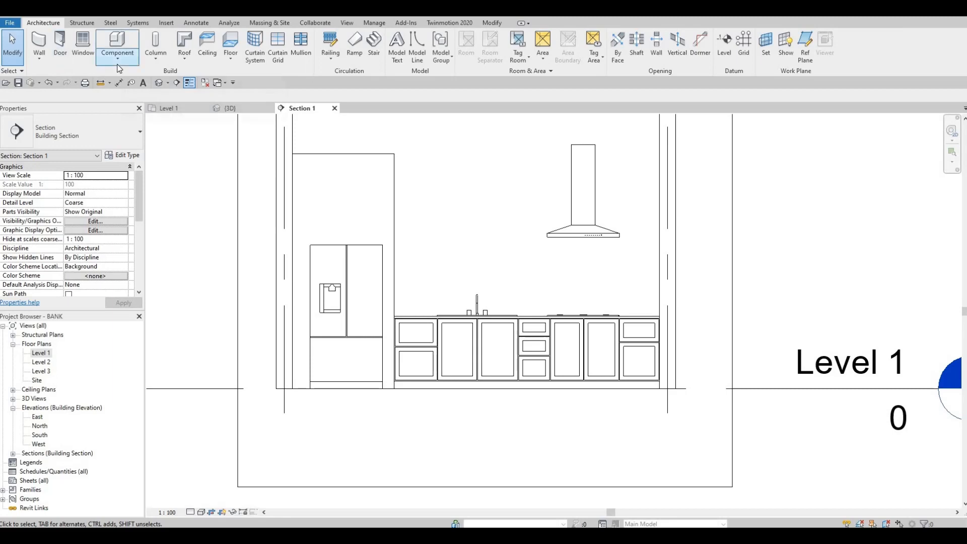
pyautogui.click(118, 57)
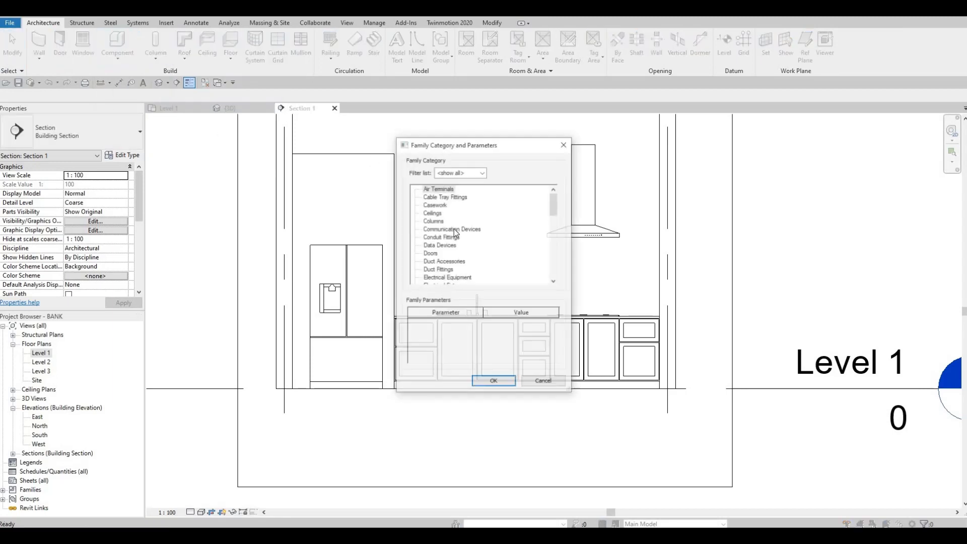
pyautogui.scroll(-3, 443, 251)
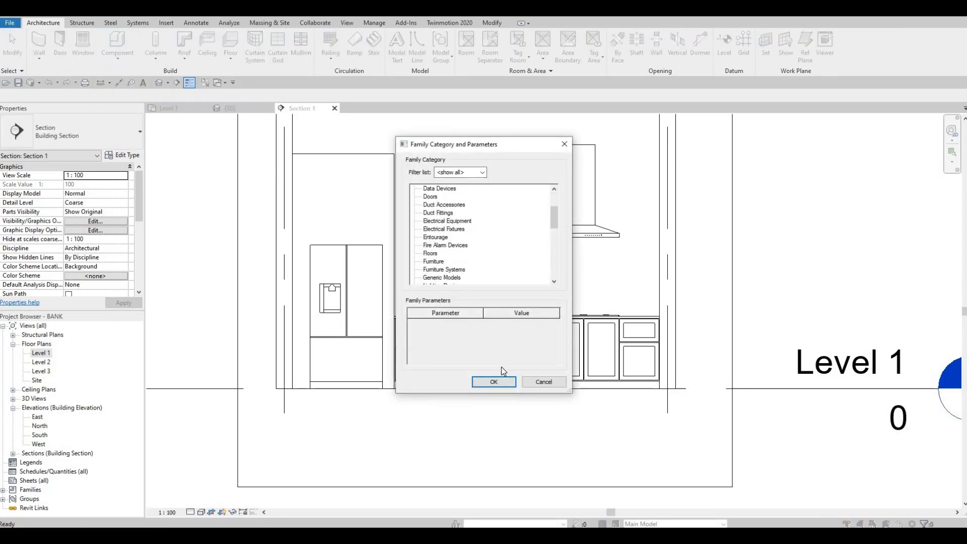
pyautogui.press('g')
pyautogui.press('Return')
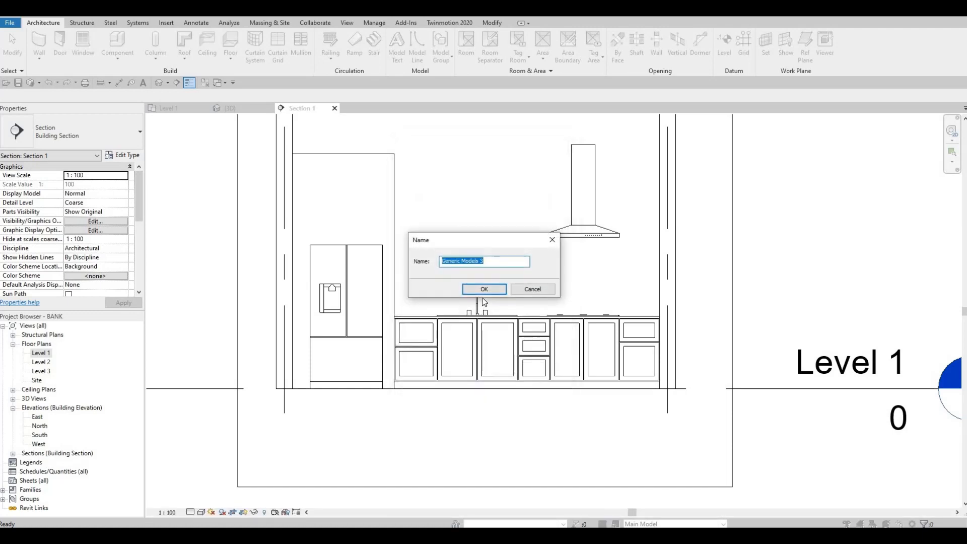
pyautogui.click(484, 290)
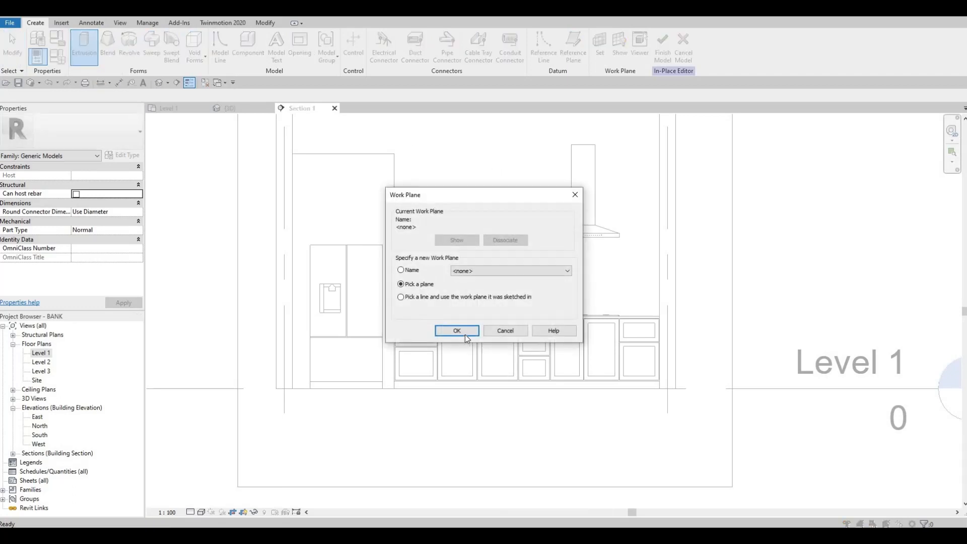
# Start an extrusion and pick the wall behind the kitchen (INTERIOR WALL 1) as its work plane.
pyautogui.click(464, 324)
pyautogui.scroll(-2, 490, 140)
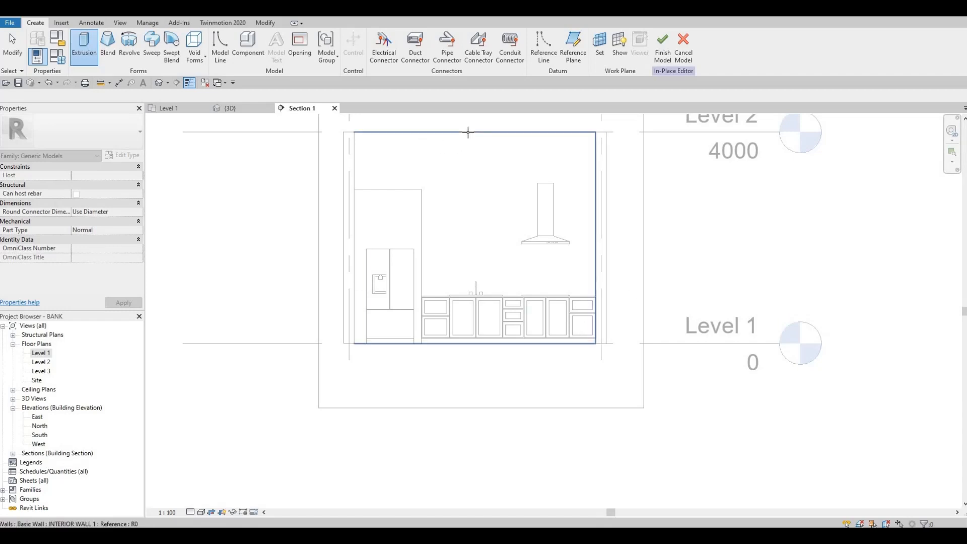
pyautogui.click(468, 151)
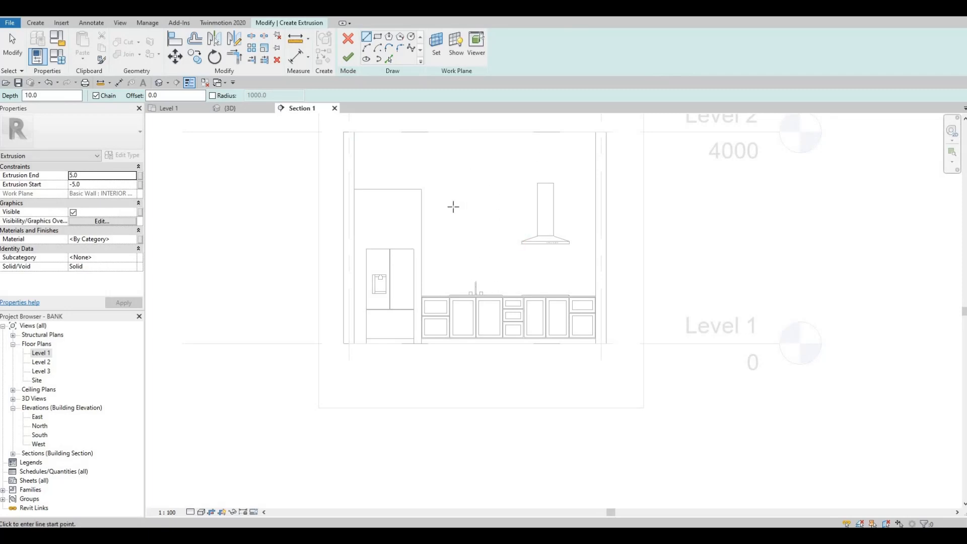
# Set the extrusion to start at 0 and end at 450 mm from the wall.
pyautogui.click(84, 185)
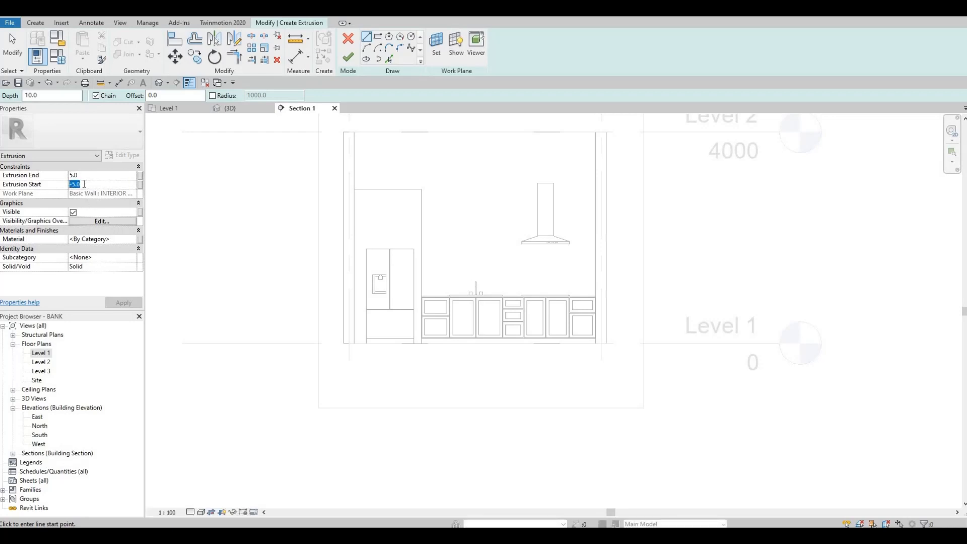
pyautogui.write('0')
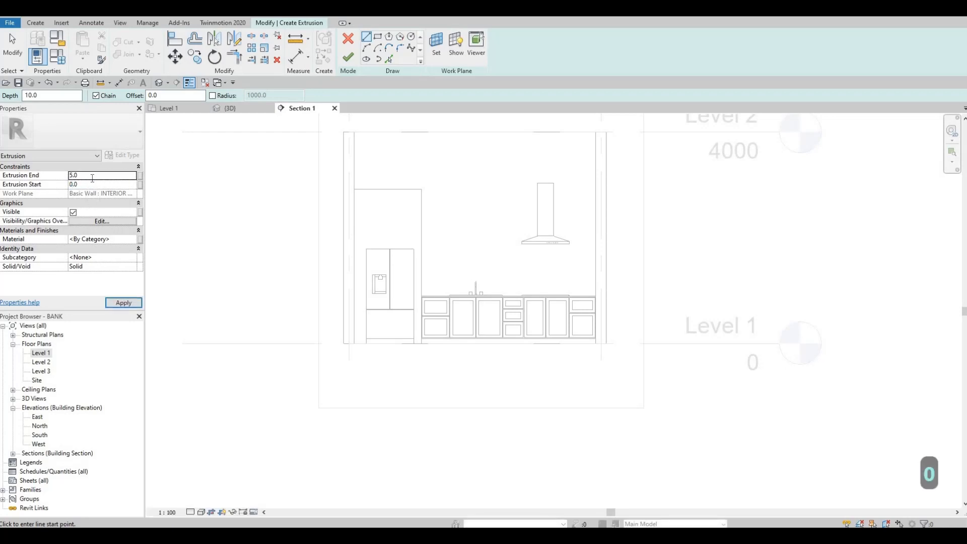
pyautogui.click(92, 178)
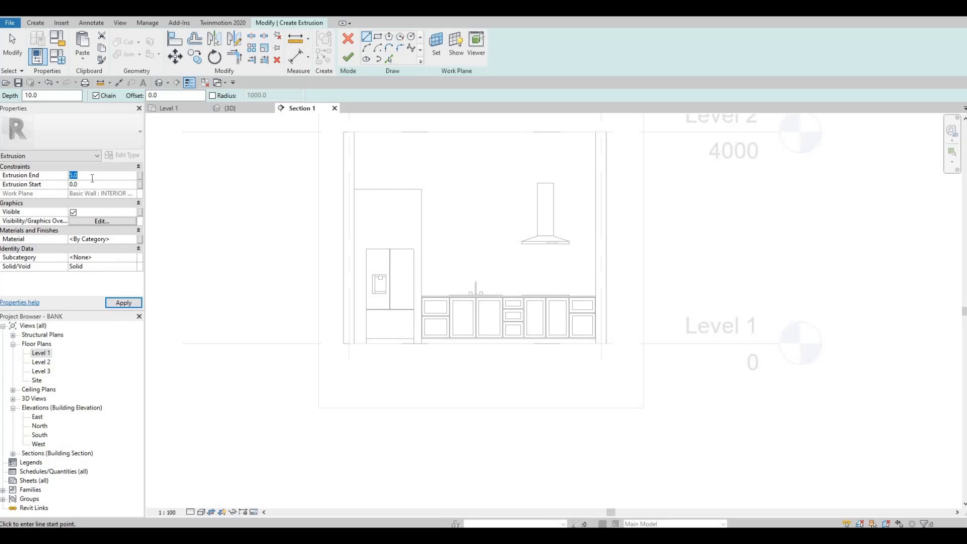
pyautogui.write('400')
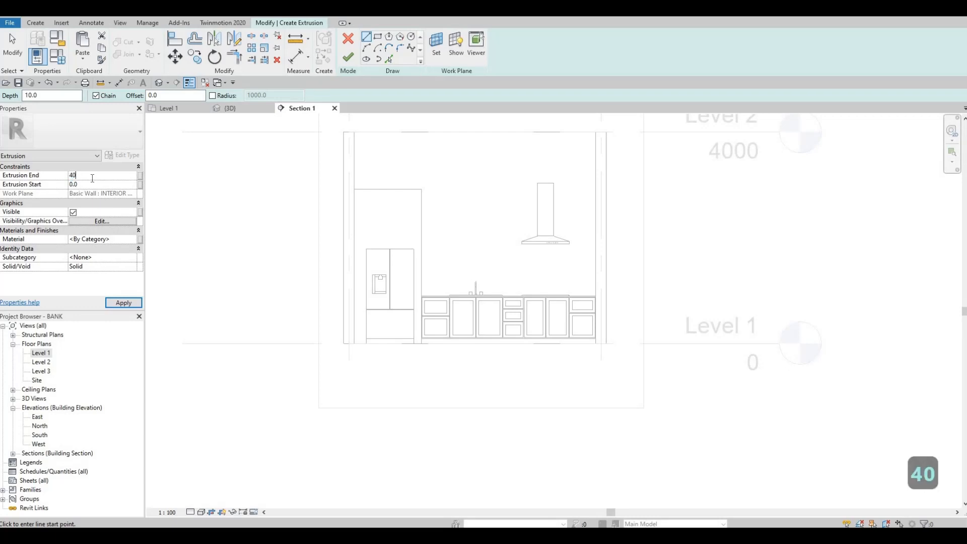
pyautogui.press('BackSpace')
pyautogui.press('BackSpace')
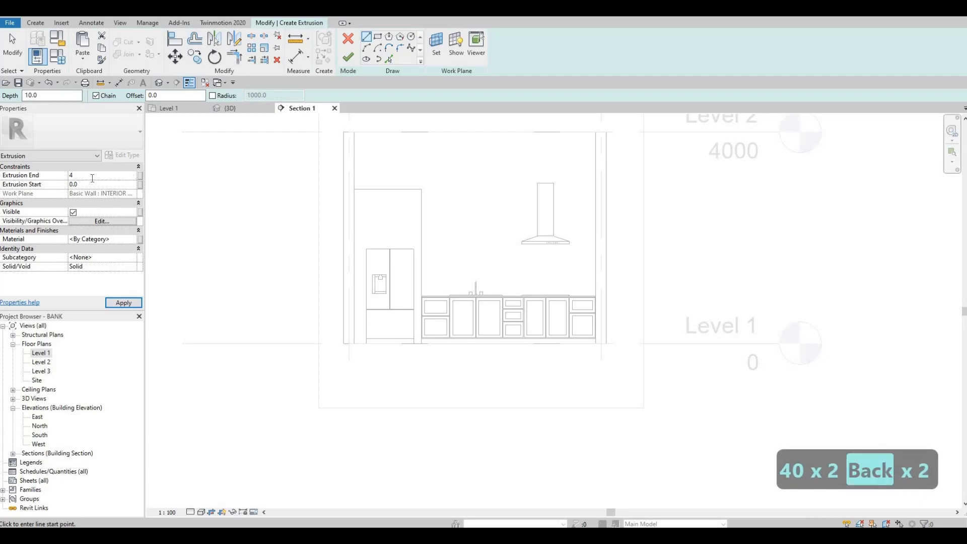
pyautogui.write('50')
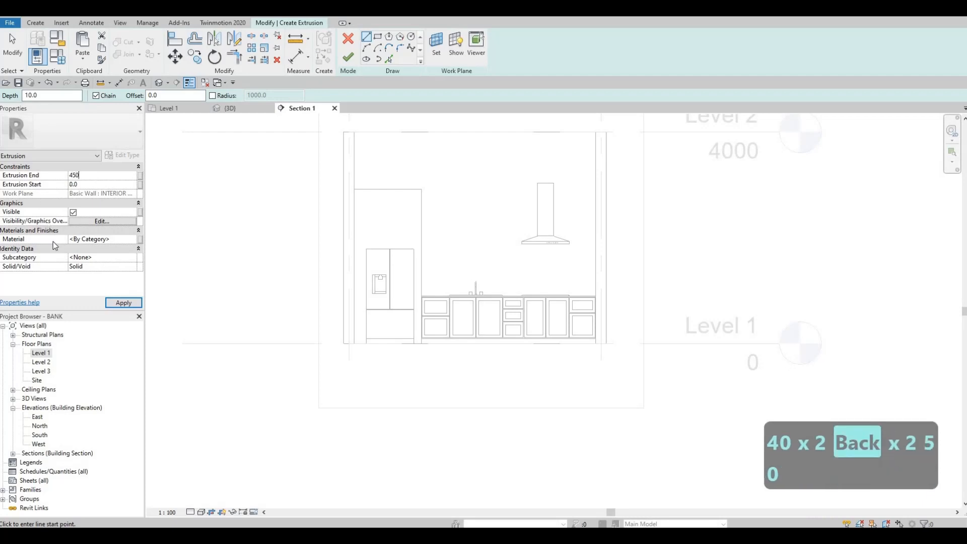
# Assign the Glulam 28c material from the Wood category of the AEC Materials library to the extrusion.
pyautogui.click(132, 240)
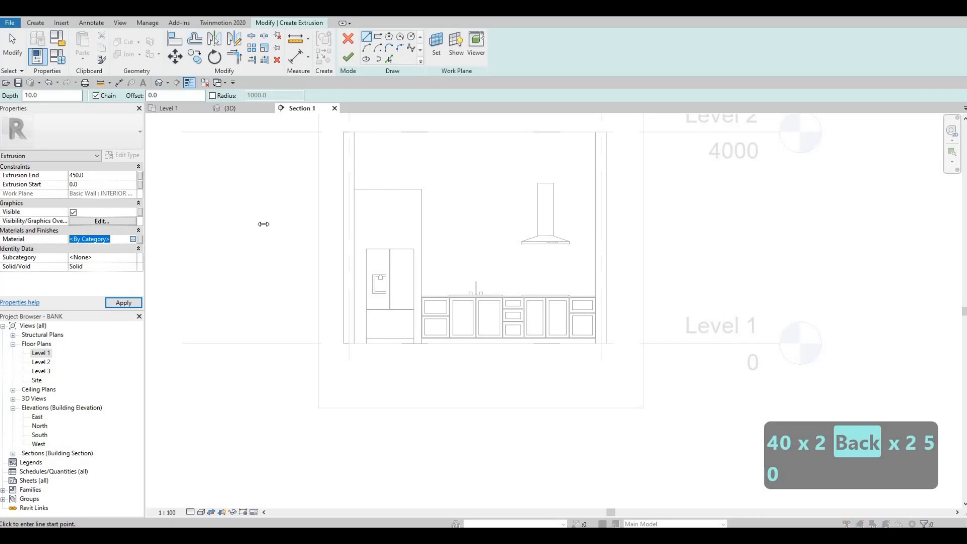
pyautogui.click(132, 239)
pyautogui.click(253, 259)
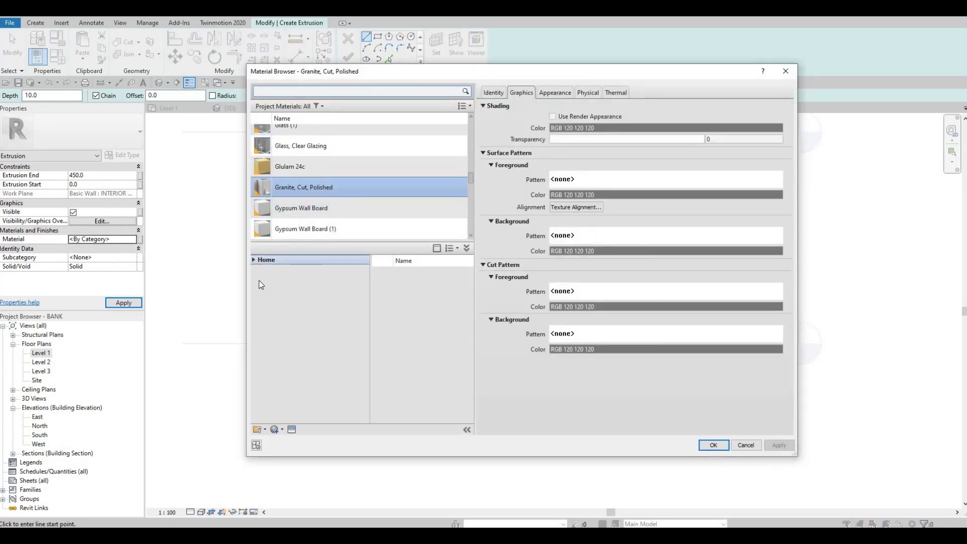
pyautogui.click(258, 278)
pyautogui.scroll(-2, 289, 403)
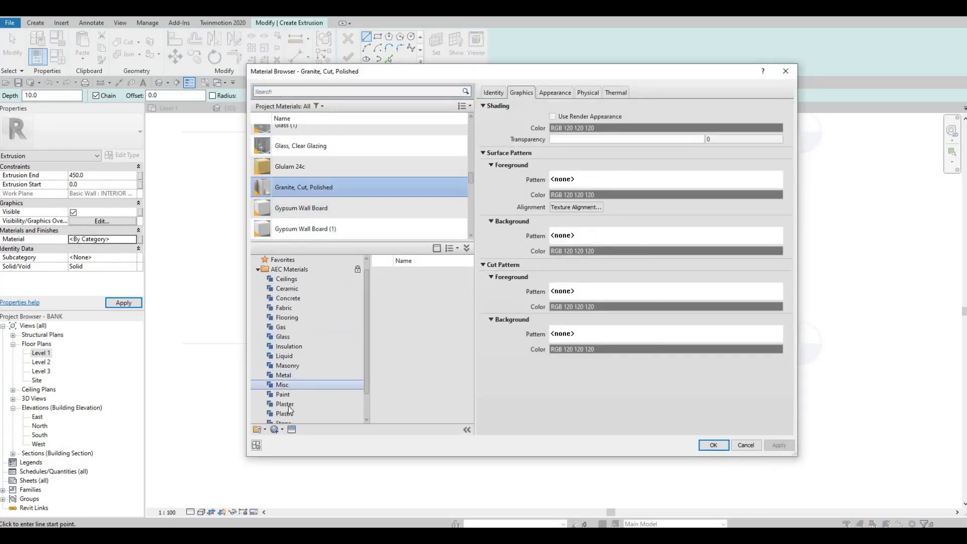
pyautogui.click(286, 414)
pyautogui.scroll(-1, 446, 389)
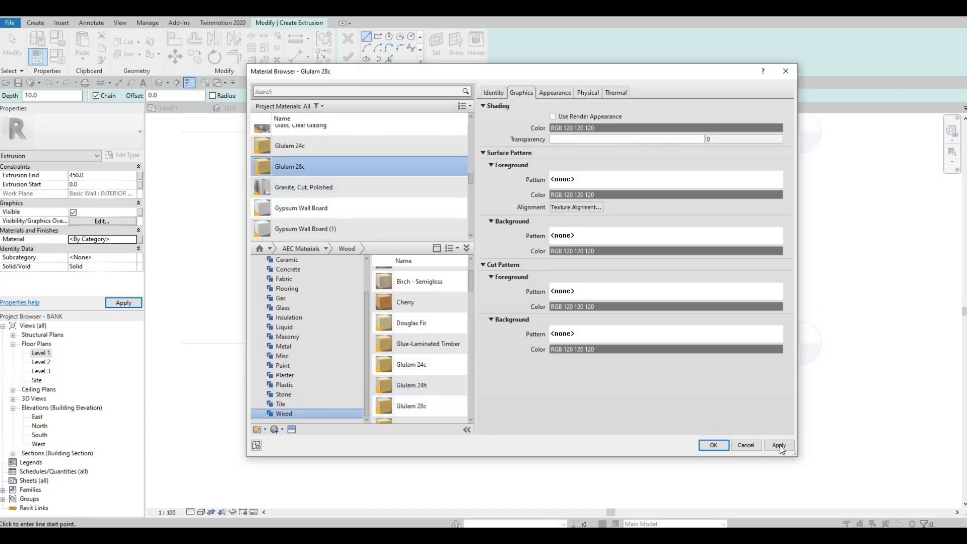
pyautogui.click(711, 445)
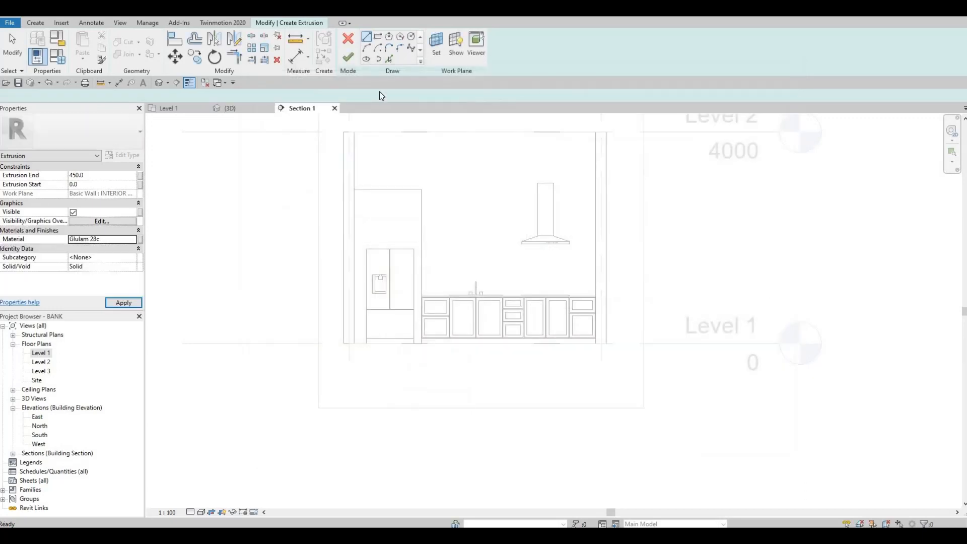
# Sketch a rectangle about 3300 x 762 mm from the fridge enclosure's upper corner to the side wall beyond the range hood.
pyautogui.click(379, 39)
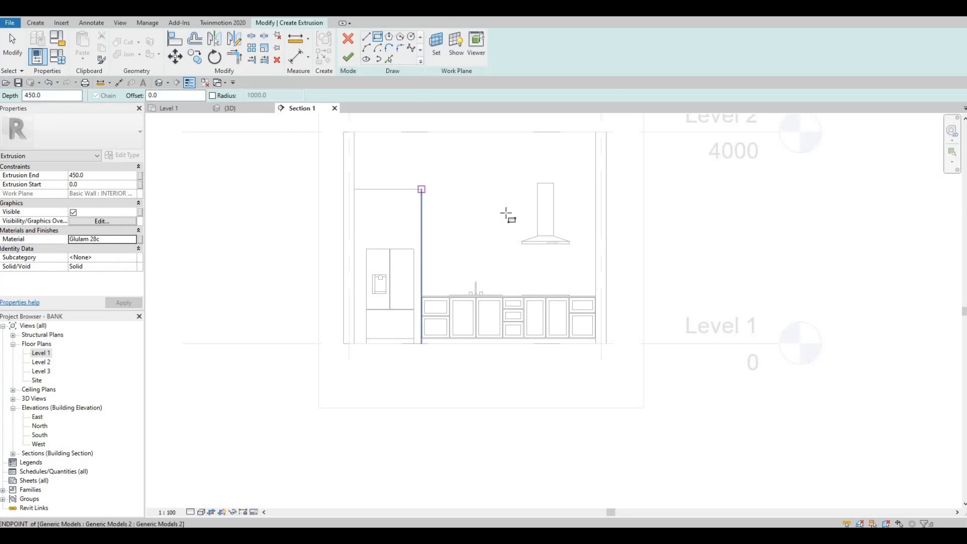
pyautogui.click(421, 189)
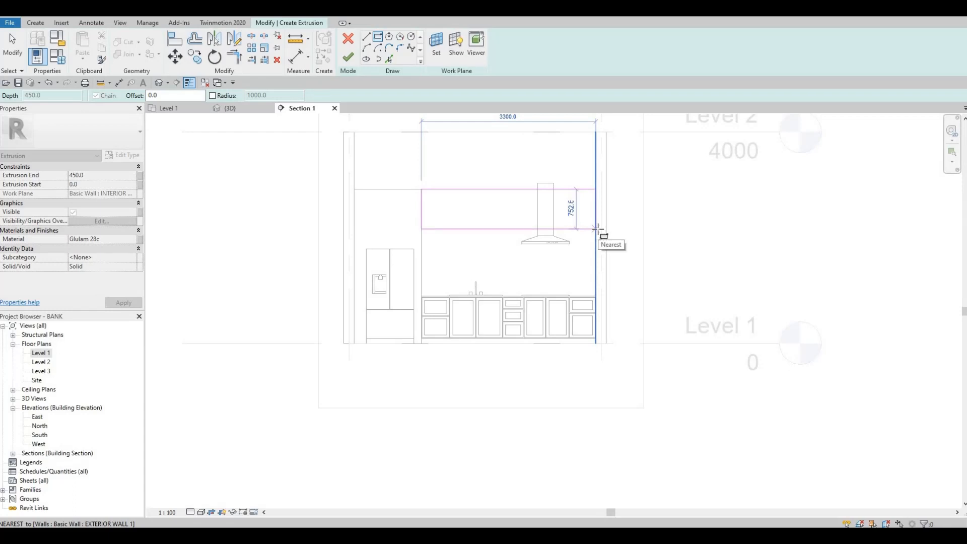
pyautogui.click(500, 238)
pyautogui.press('Escape')
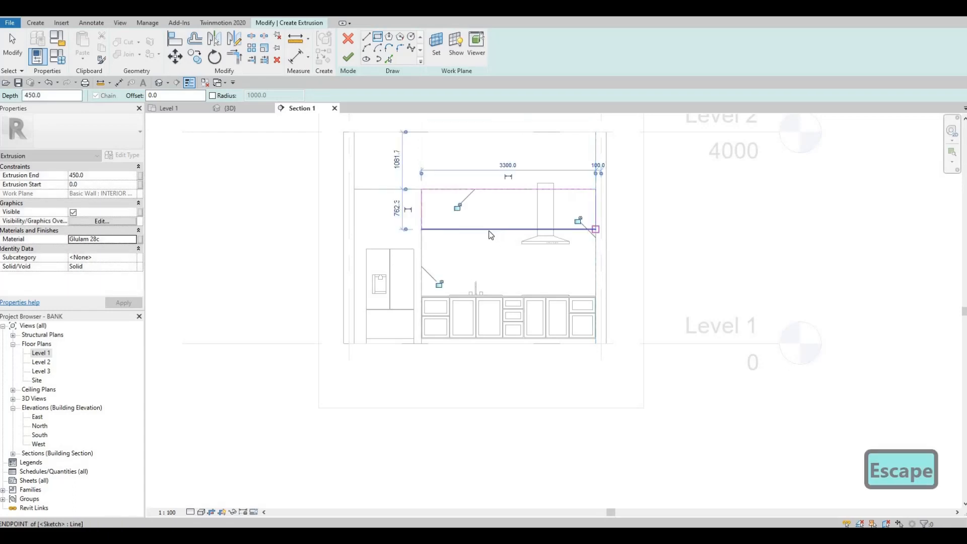
pyautogui.press('Escape')
# Set the rectangle's height to 760 mm by moving its lower edge.
pyautogui.click(564, 229)
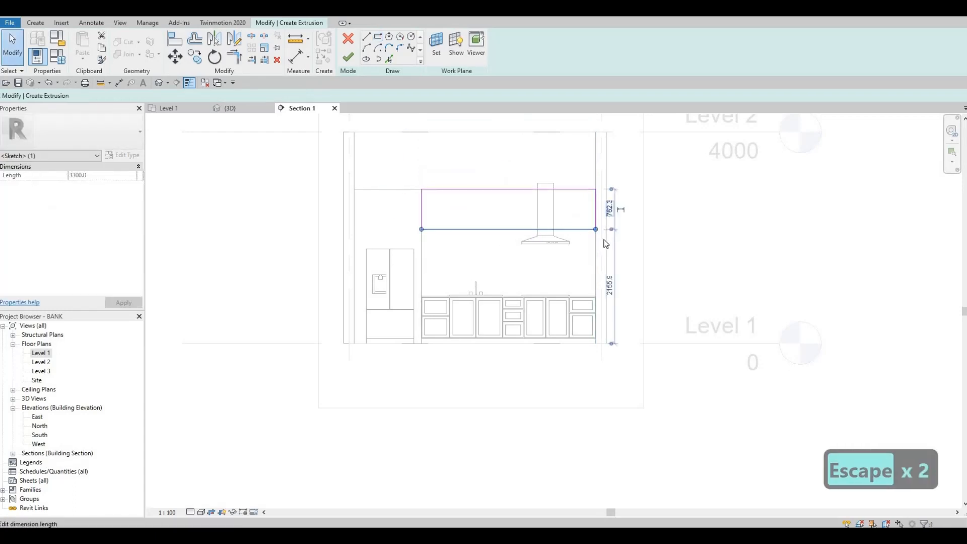
pyautogui.click(609, 208)
pyautogui.write('760')
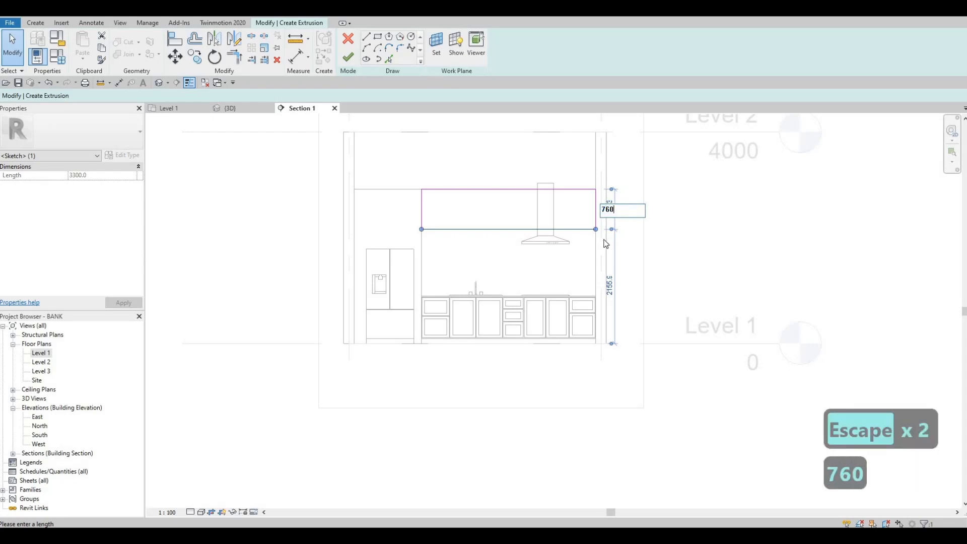
pyautogui.press('Return')
pyautogui.press('Escape')
pyautogui.press('Escape')
pyautogui.press('Escape')
pyautogui.scroll(1, 453, 180)
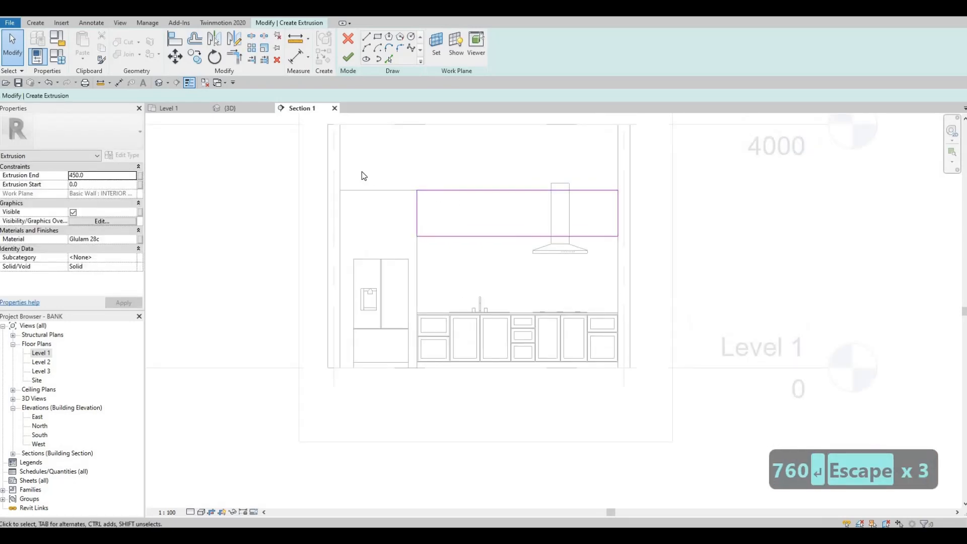
# Finish the rectangular upper-cabinet extrusion sketch above the kitchen counter.
pyautogui.moveTo(356, 197); pyautogui.dragTo(237, 168, button='middle')
pyautogui.moveTo(492, 229); pyautogui.dragTo(510, 236, button='middle')
pyautogui.moveTo(451, 195); pyautogui.dragTo(470, 244, button='middle')
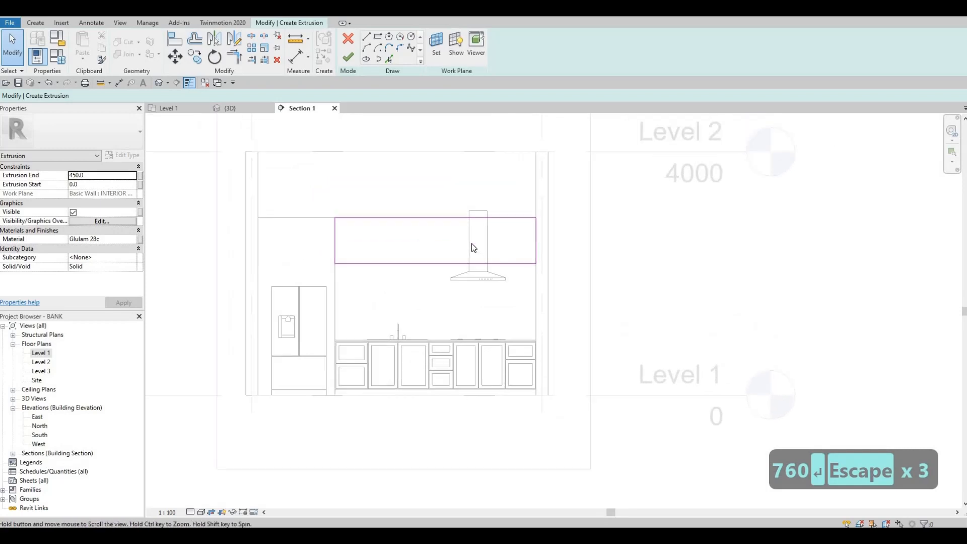
pyautogui.press('Escape')
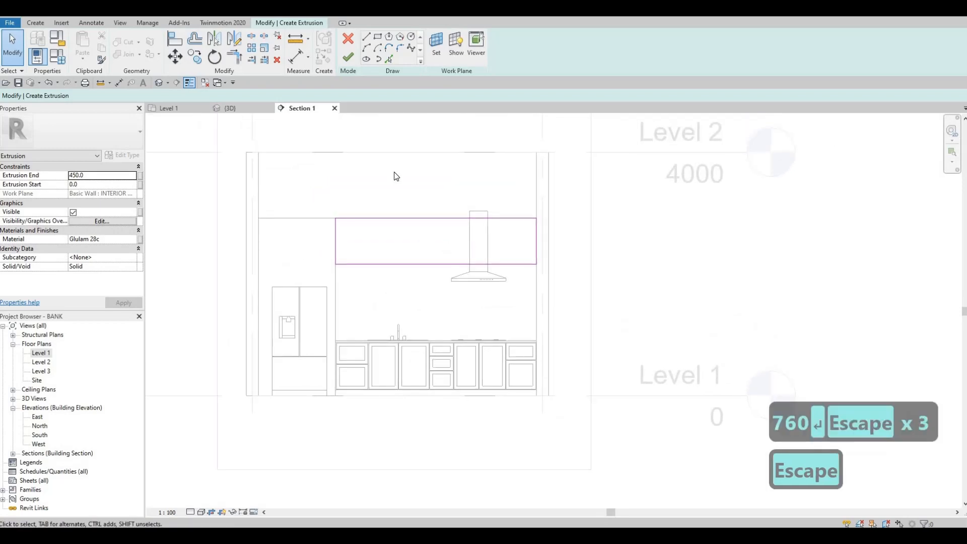
pyautogui.click(349, 59)
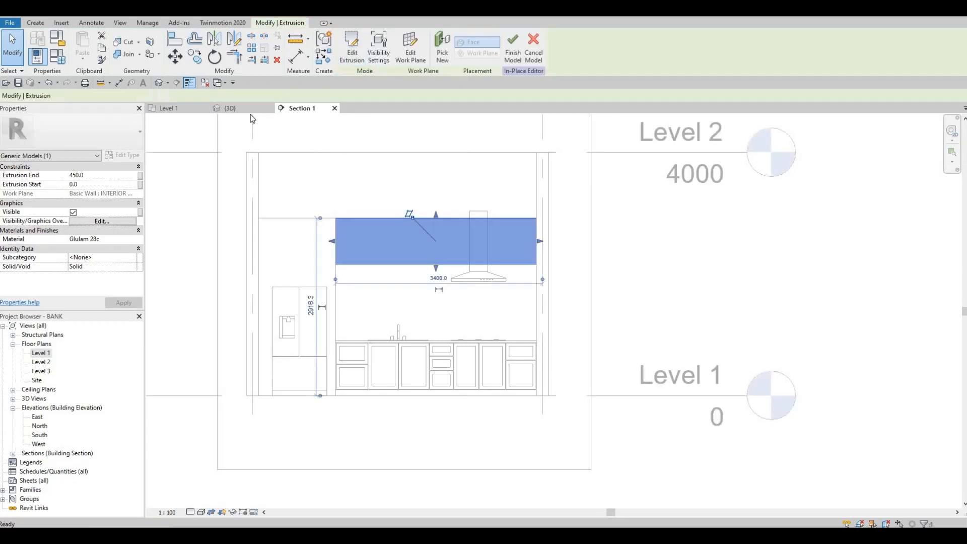
# Examine the upper-cabinet extrusion in the 3D and Level 1 views, return to Section 1 and deselect it.
pyautogui.click(237, 108)
pyautogui.moveTo(458, 237); pyautogui.dragTo(459, 251, button='middle')
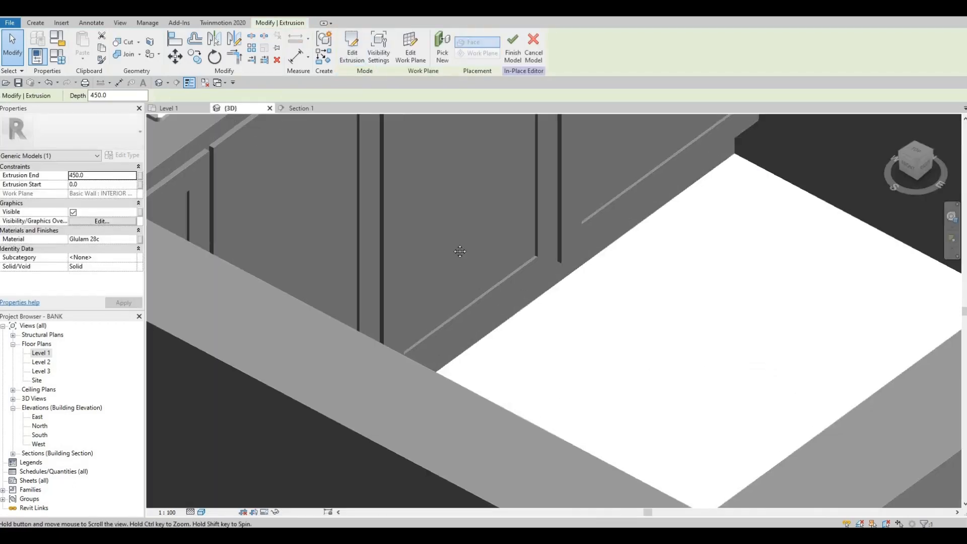
pyautogui.scroll(-6, 497, 296)
pyautogui.scroll(2, 611, 351)
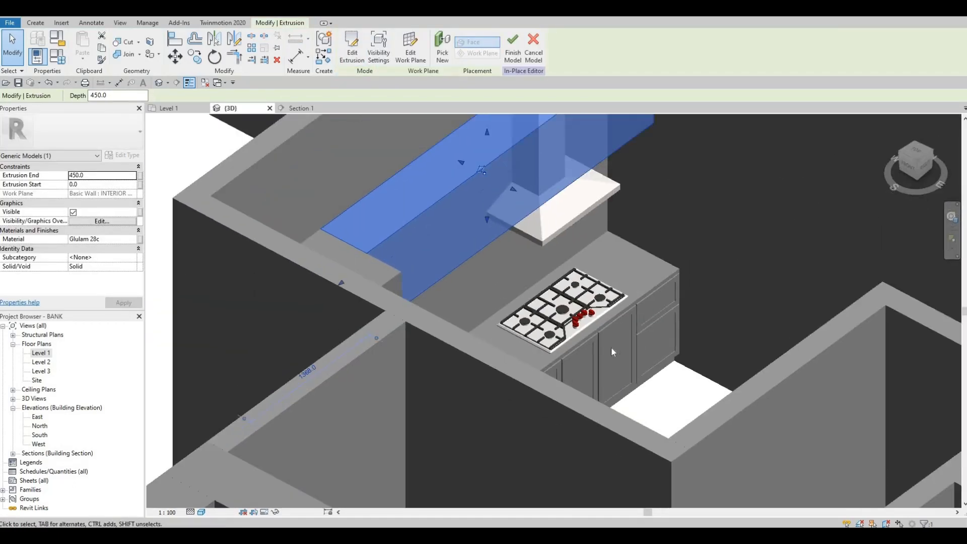
pyautogui.scroll(-3, 611, 347)
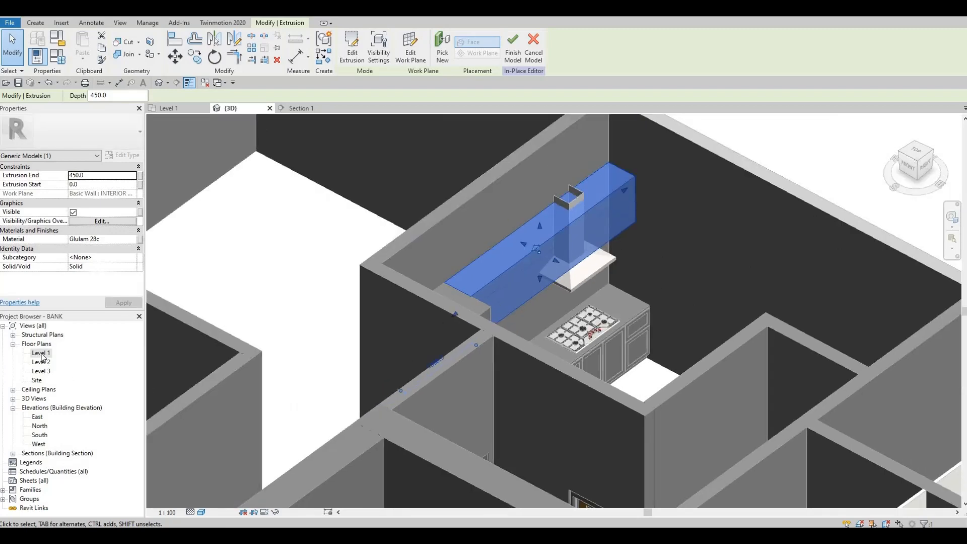
pyautogui.hotkey('ctrl', 'Tab')
pyautogui.scroll(4, 466, 281)
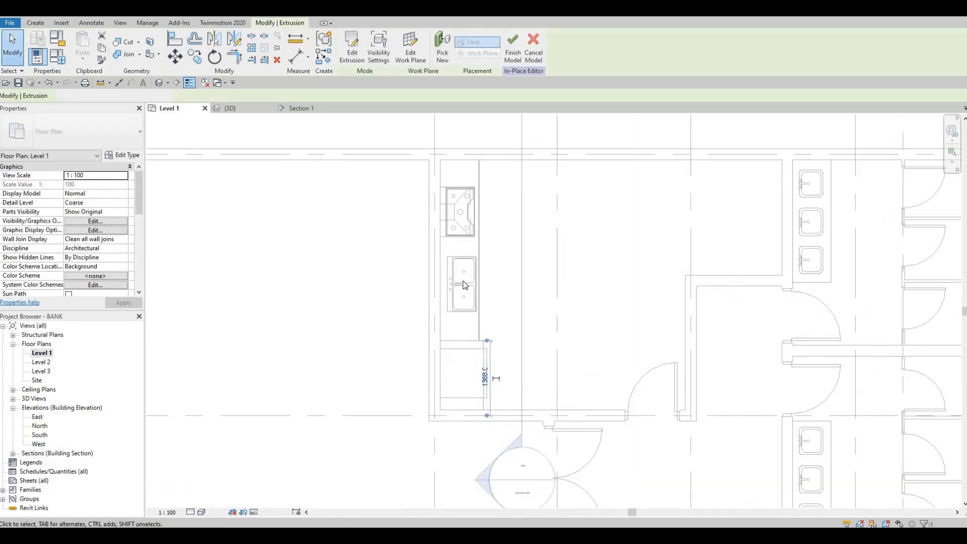
pyautogui.moveTo(466, 281); pyautogui.dragTo(467, 313, button='middle')
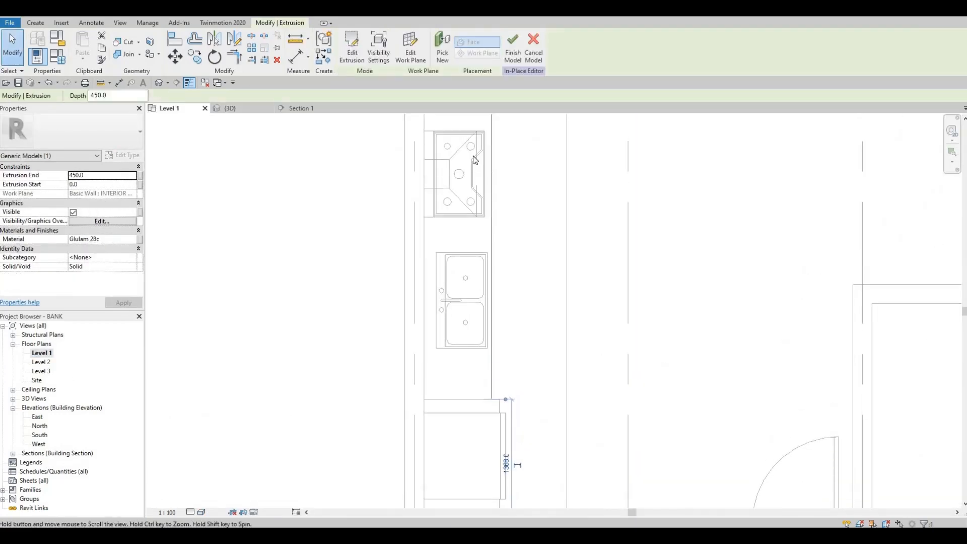
pyautogui.click(231, 109)
pyautogui.keyDown('shift'); pyautogui.moveTo(409, 199); pyautogui.dragTo(391, 210, button='middle'); pyautogui.keyUp('shift')
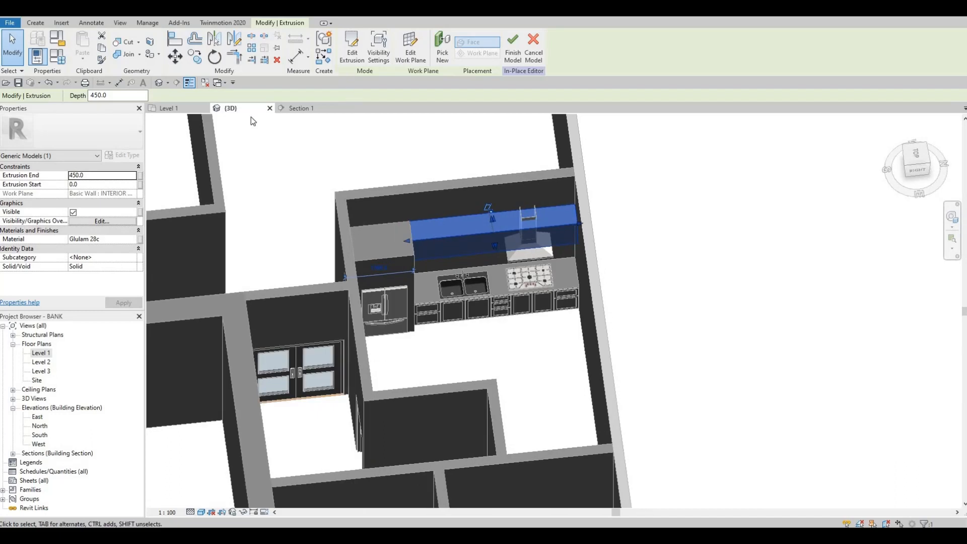
pyautogui.click(301, 112)
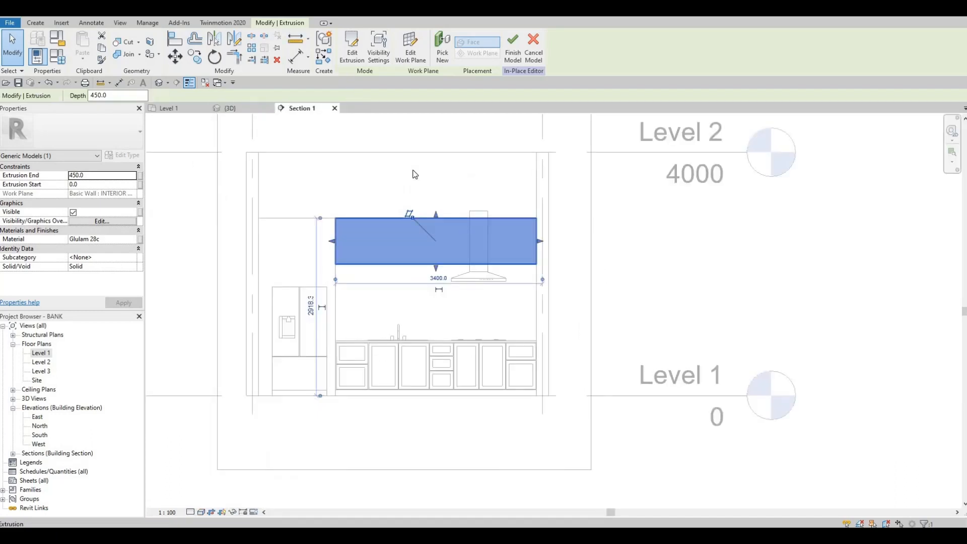
pyautogui.moveTo(413, 235); pyautogui.dragTo(402, 263, button='middle')
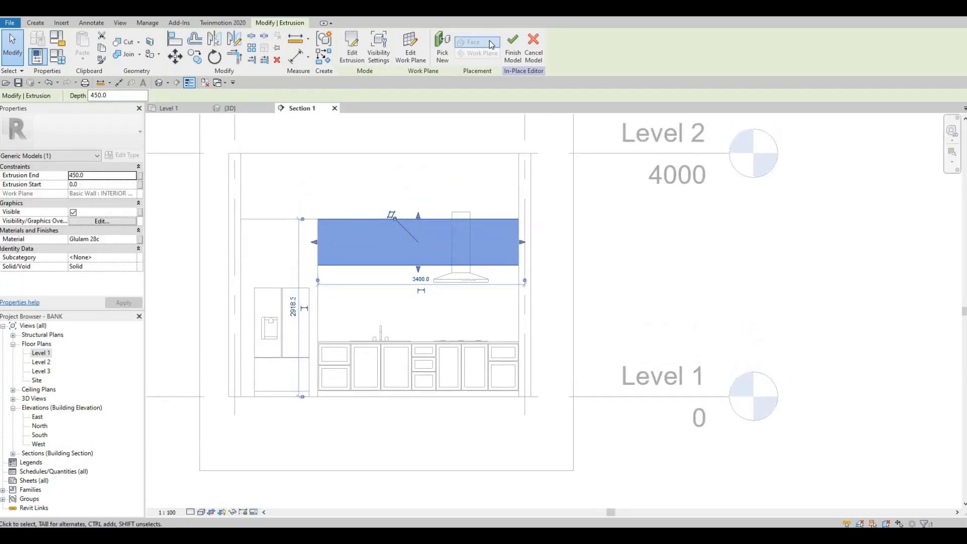
pyautogui.press('Escape')
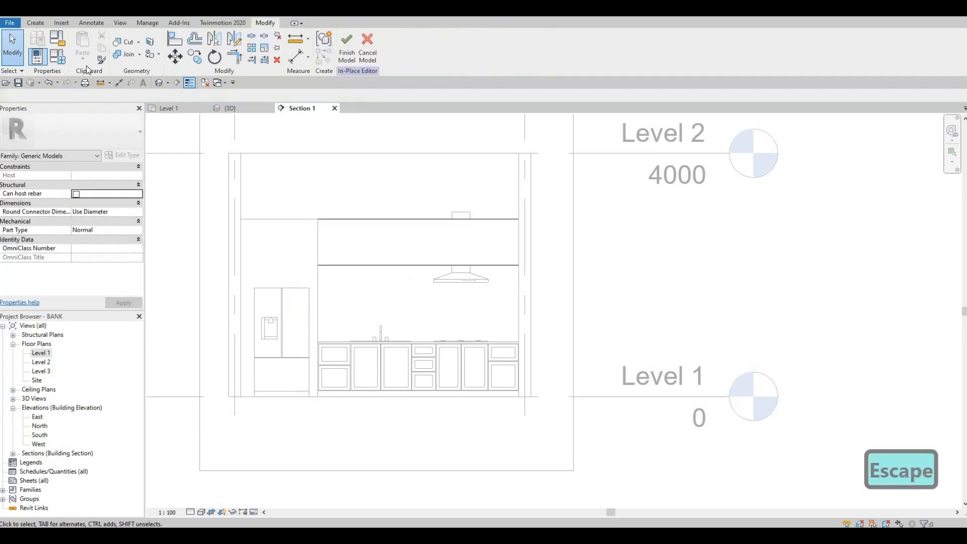
# Start a solid extrusion on the upper cabinet's front face as work plane, with Extrusion End set to 10.
pyautogui.click(31, 23)
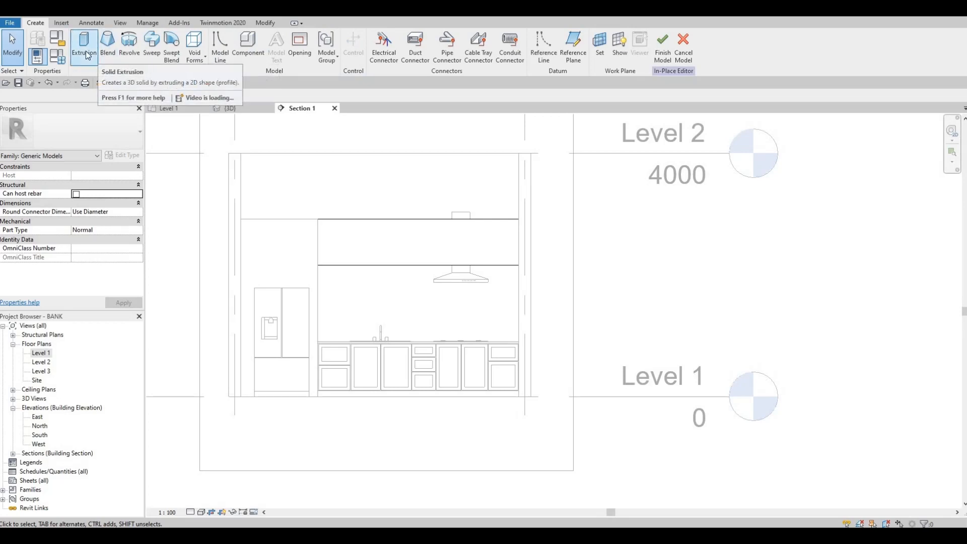
pyautogui.click(87, 53)
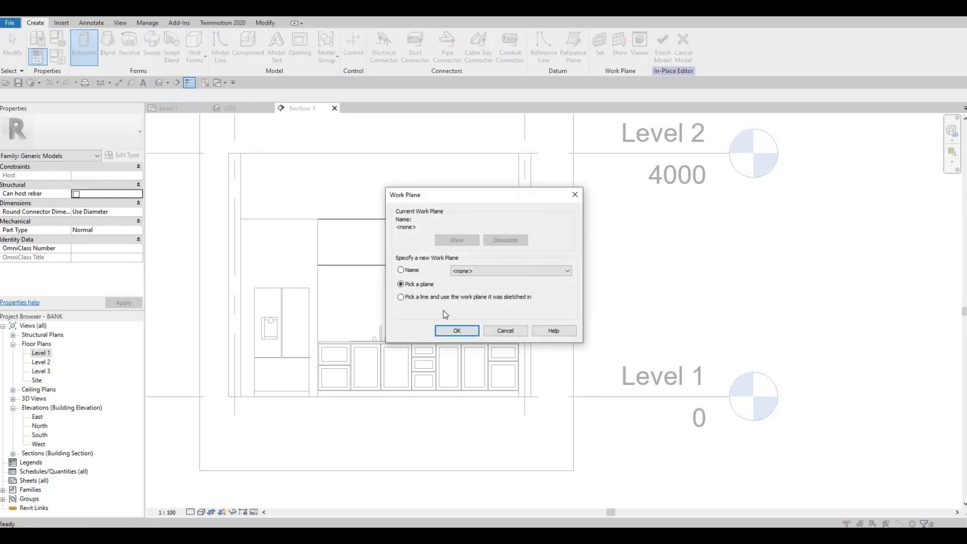
pyautogui.click(456, 330)
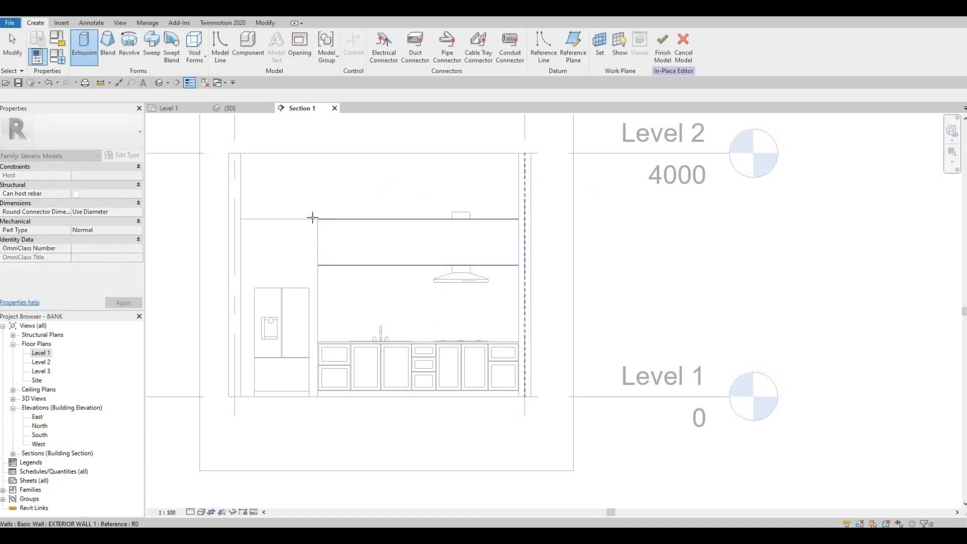
pyautogui.click(403, 221)
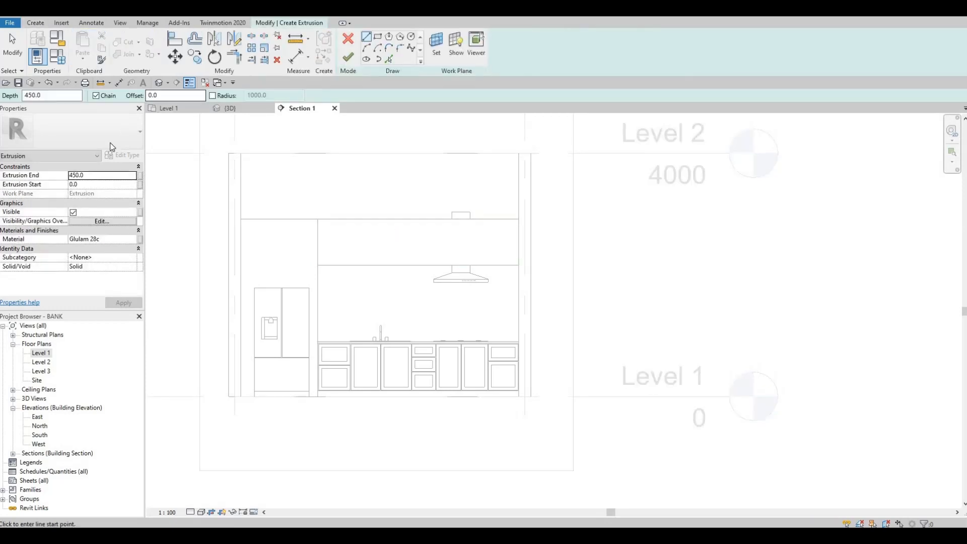
pyautogui.click(89, 176)
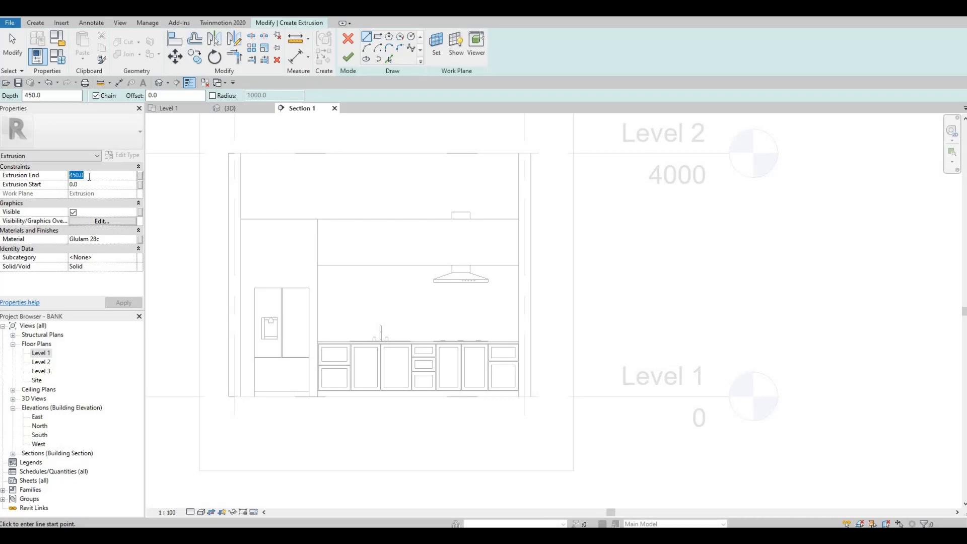
pyautogui.write('10')
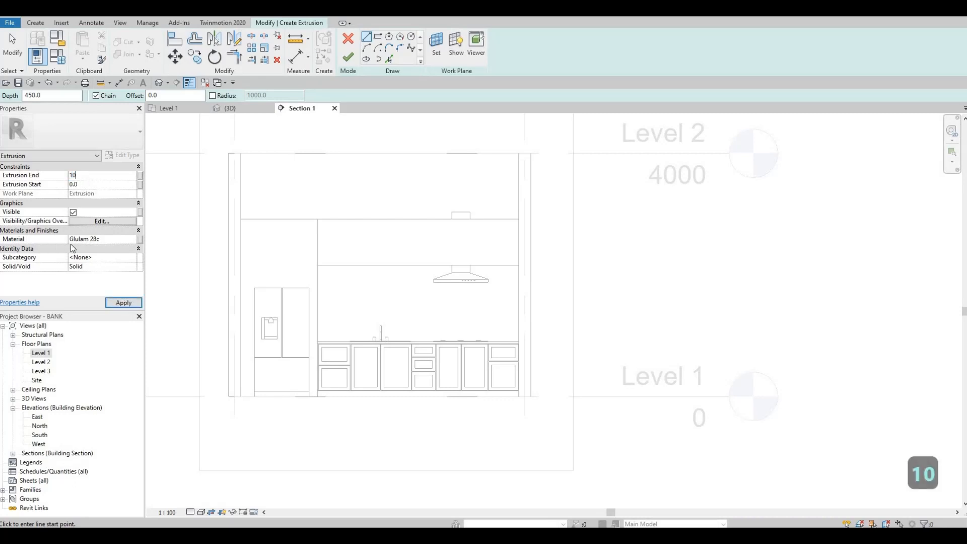
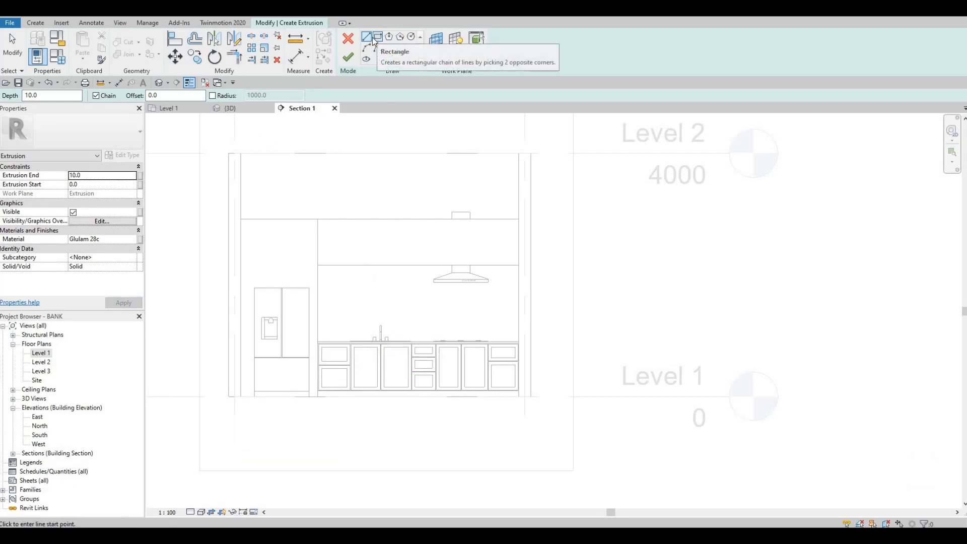
# Sketch a rectangle between opposite corners of the upper cabinet's front, inset with an offset of 10.
pyautogui.click(377, 37)
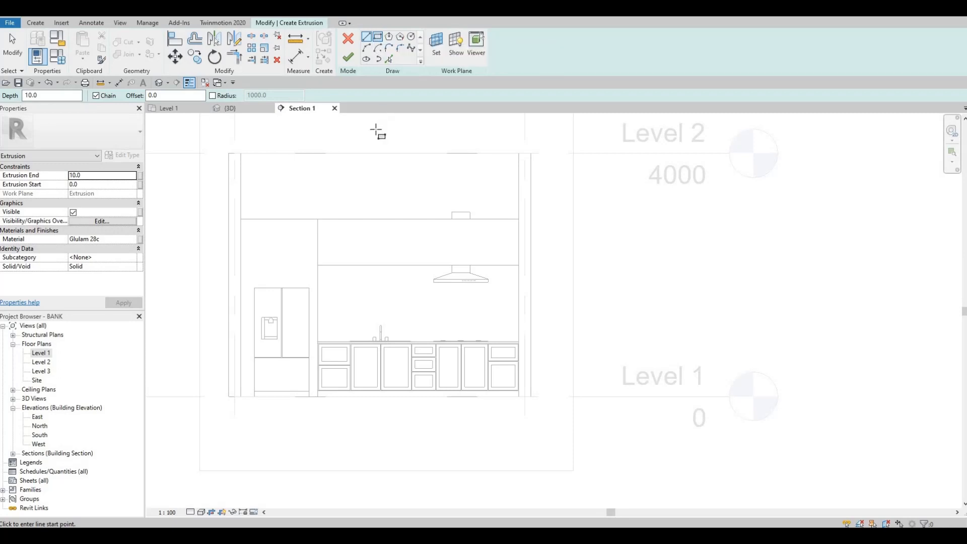
pyautogui.click(163, 96)
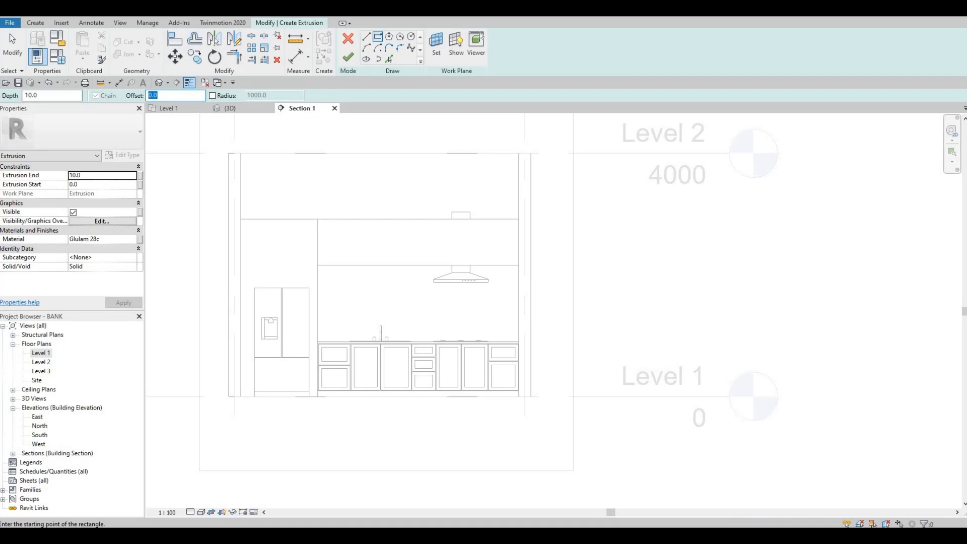
pyautogui.write('10')
pyautogui.scroll(4, 241, 229)
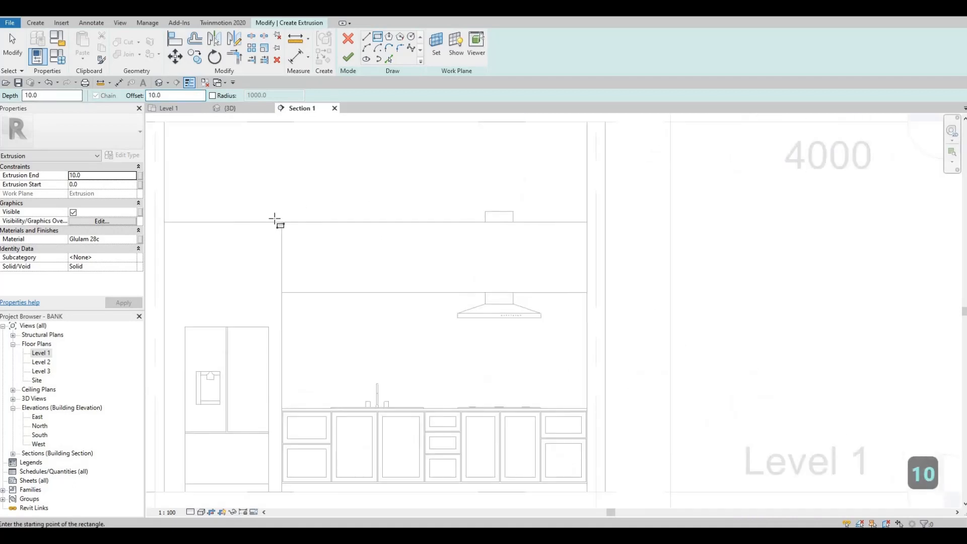
pyautogui.click(233, 229)
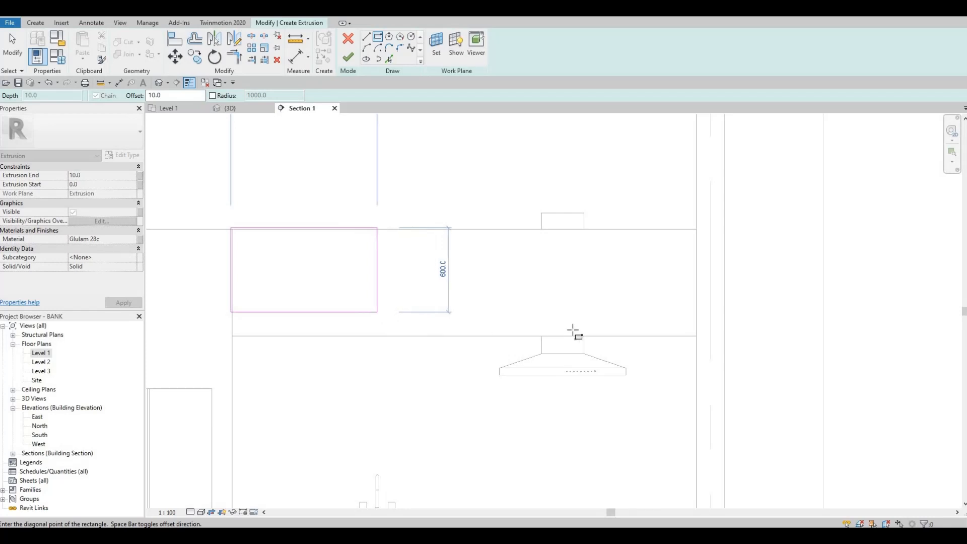
pyautogui.click(665, 330)
pyautogui.scroll(5, 750, 347)
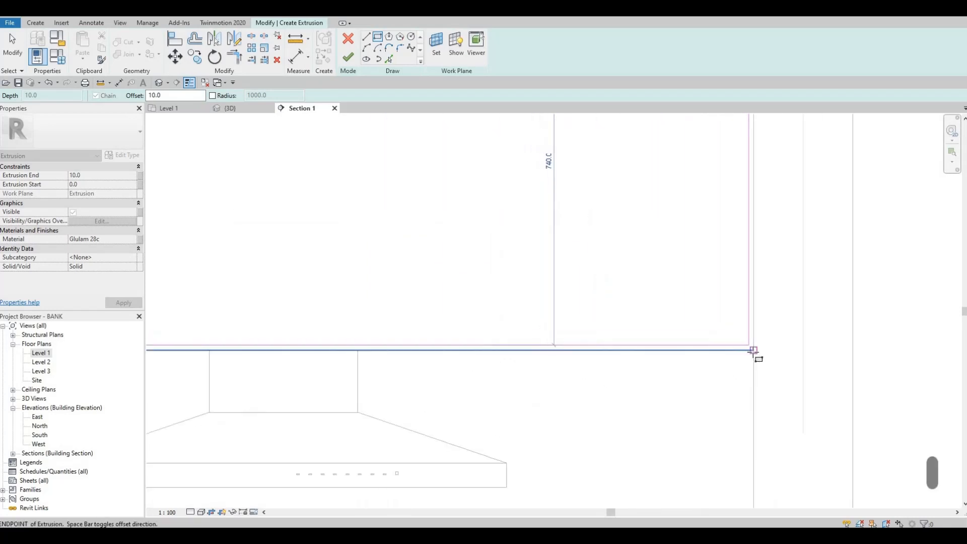
pyautogui.click(718, 302)
pyautogui.scroll(-5, 810, 345)
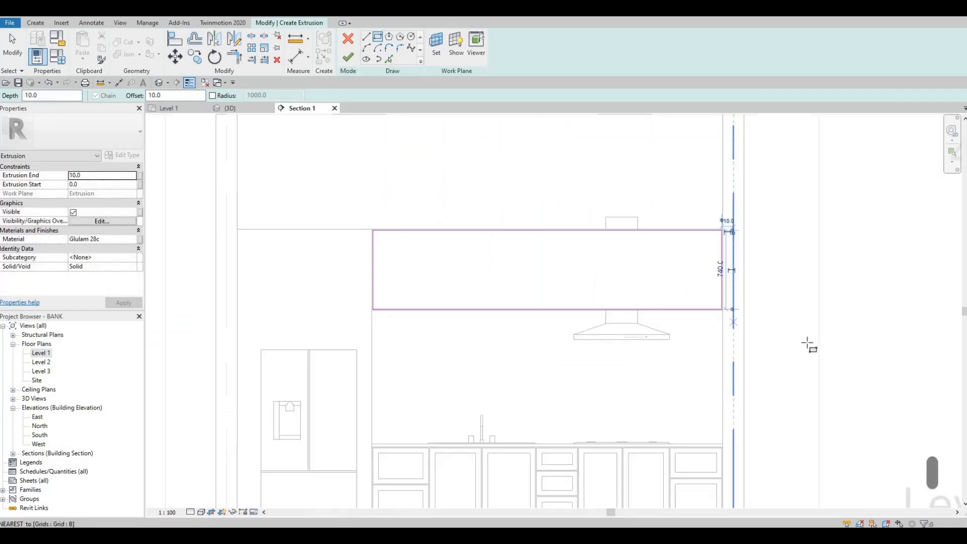
pyautogui.press('Escape')
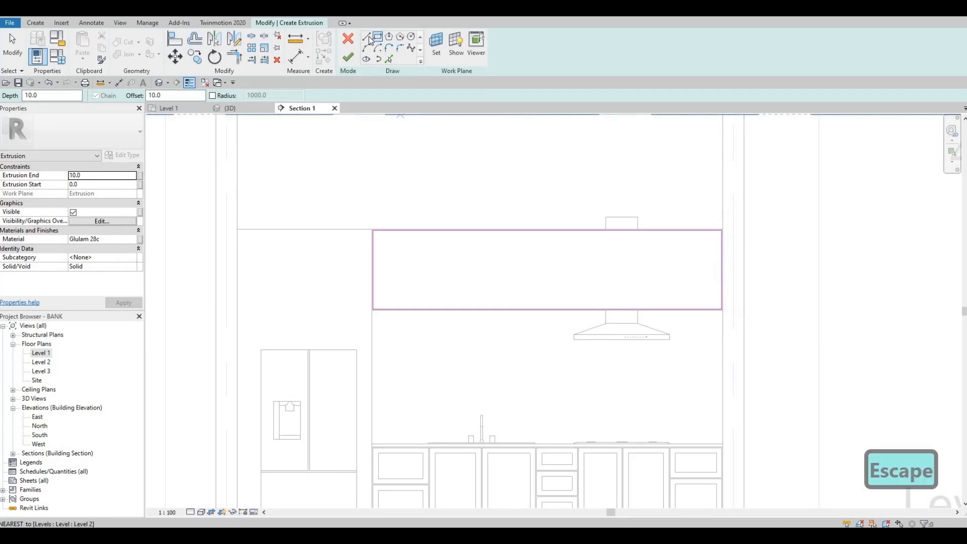
# Divide the rectangle with a vertical line near mid-width from top to bottom edge, plus a parallel line offset by 10.
pyautogui.click(367, 37)
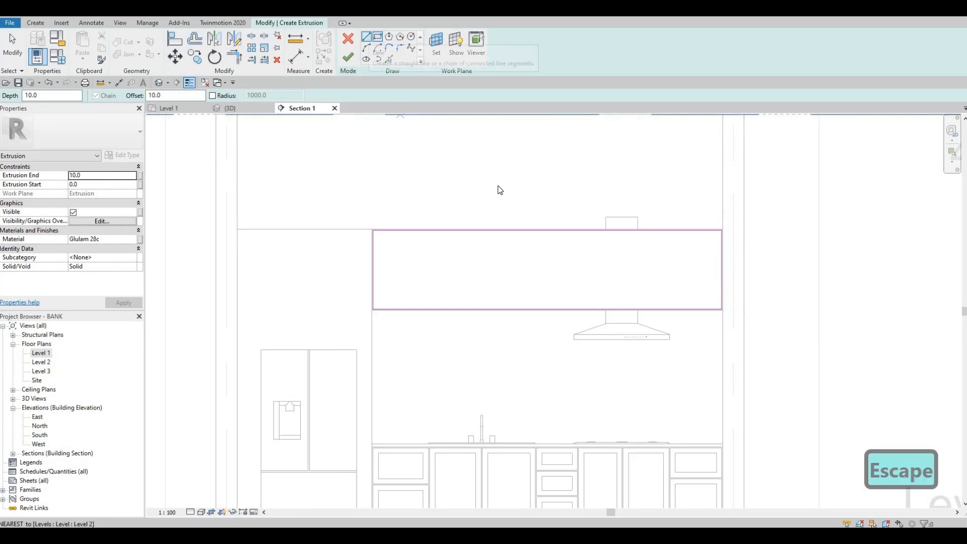
pyautogui.click(549, 231)
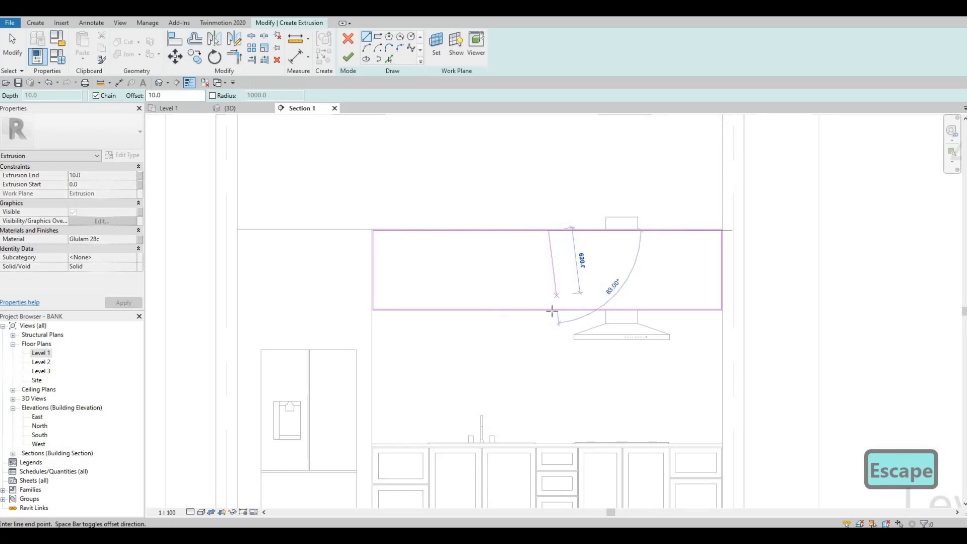
pyautogui.click(549, 309)
pyautogui.press('Escape')
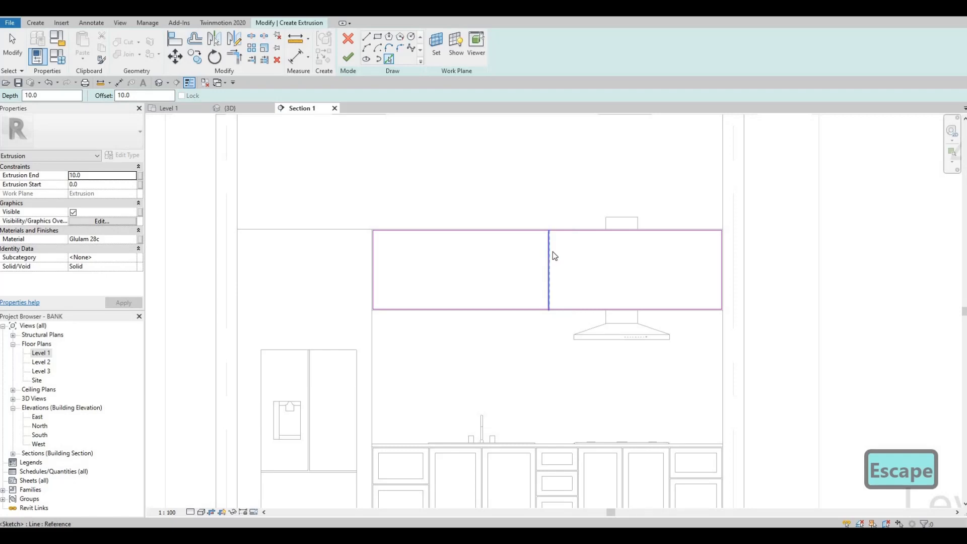
pyautogui.scroll(2, 554, 254)
pyautogui.moveTo(474, 218); pyautogui.dragTo(423, 167, button='middle')
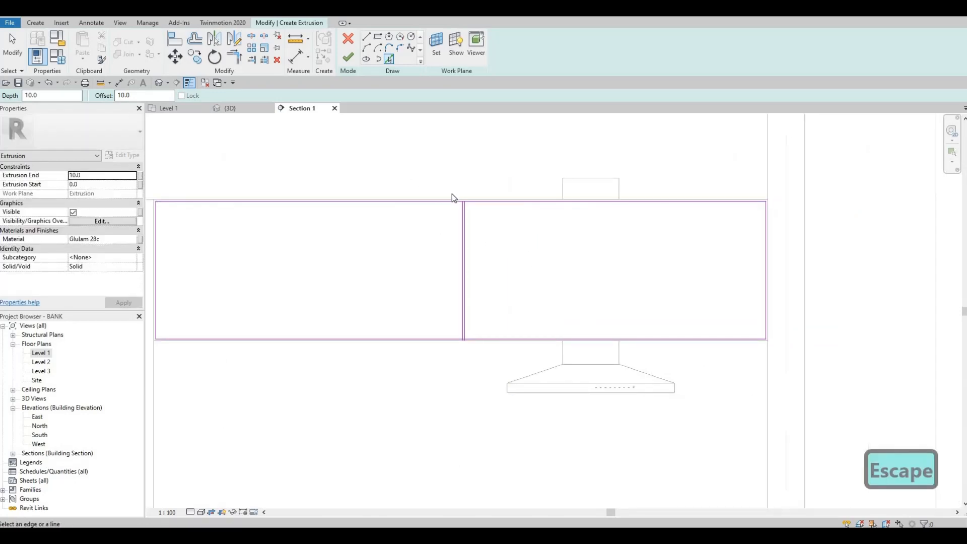
pyautogui.press('Escape')
# Copy the mid-width pair of divider lines along the top edge toward the left end three times, about 400 apart.
pyautogui.scroll(1, 454, 191)
pyautogui.moveTo(436, 166); pyautogui.dragTo(509, 384)
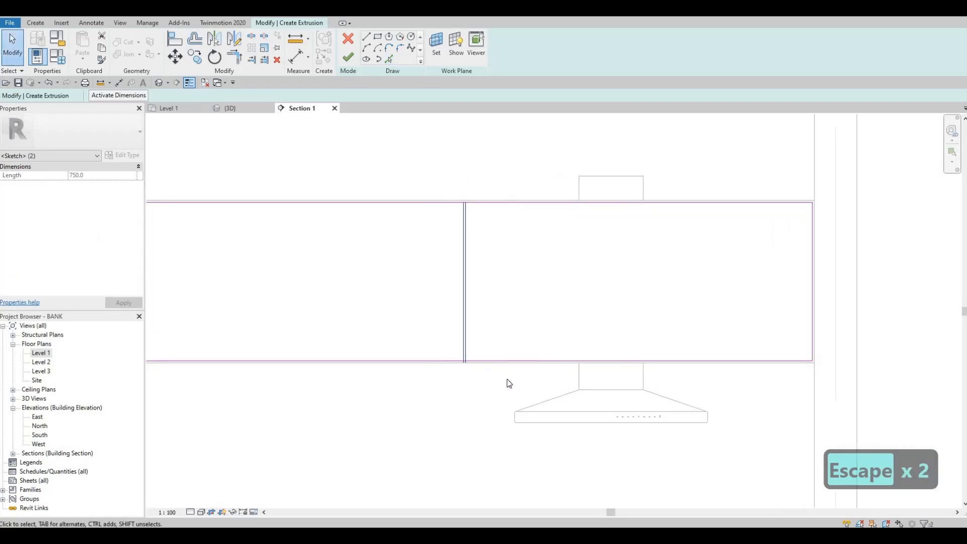
pyautogui.scroll(-6, 429, 178)
pyautogui.scroll(5, 244, 161)
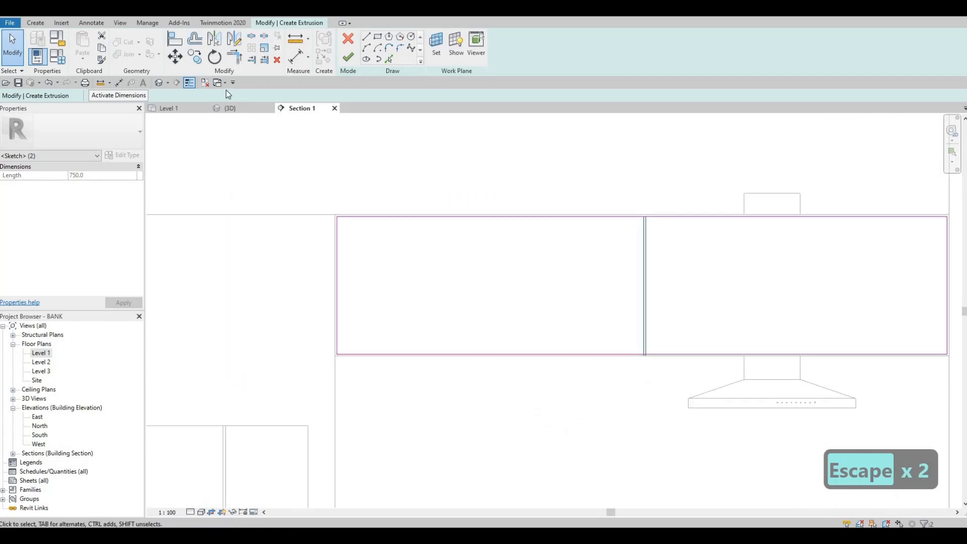
pyautogui.click(195, 56)
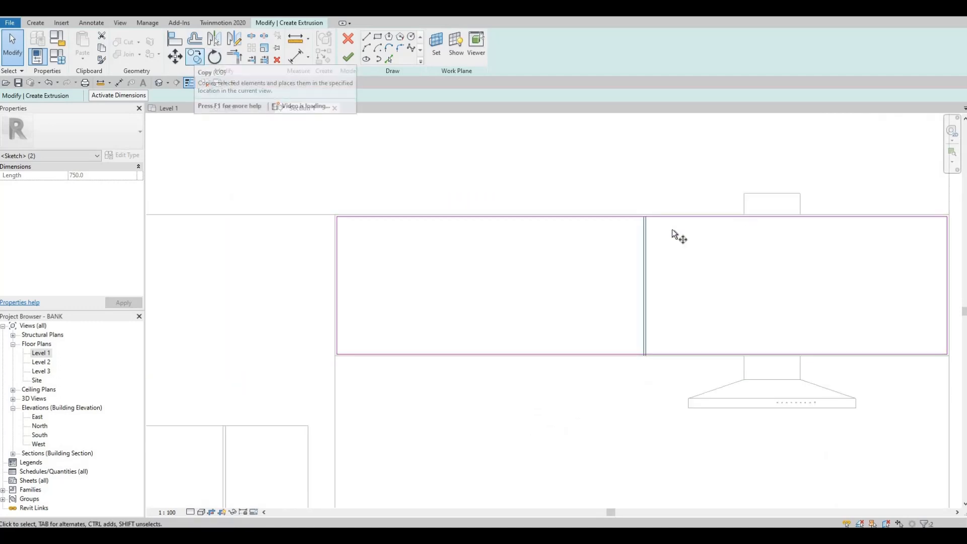
pyautogui.scroll(5, 669, 230)
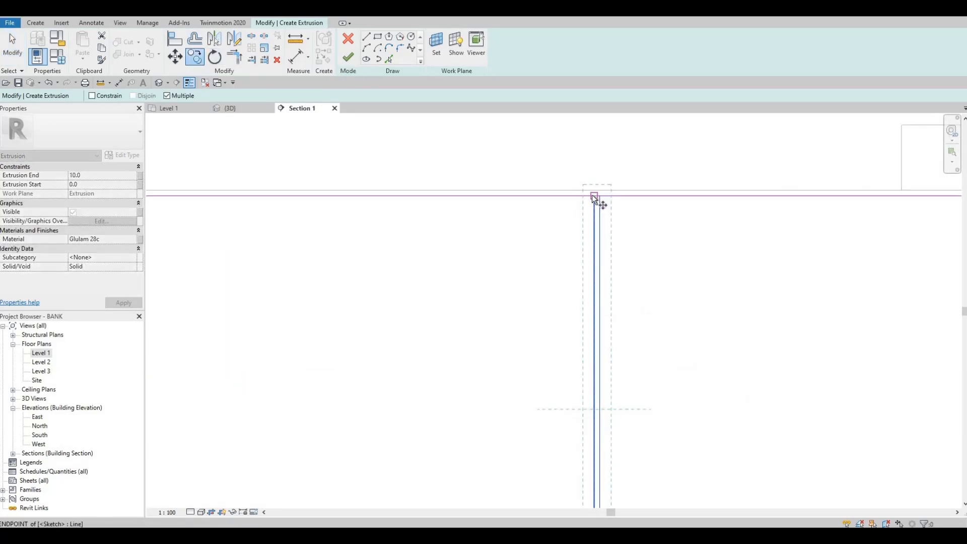
pyautogui.click(591, 194)
pyautogui.scroll(-3, 509, 196)
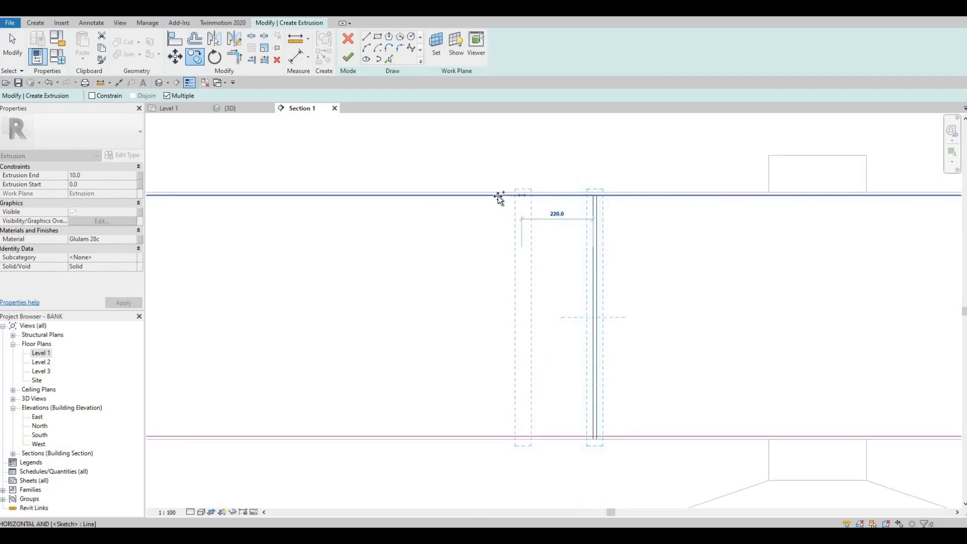
pyautogui.scroll(-1, 477, 197)
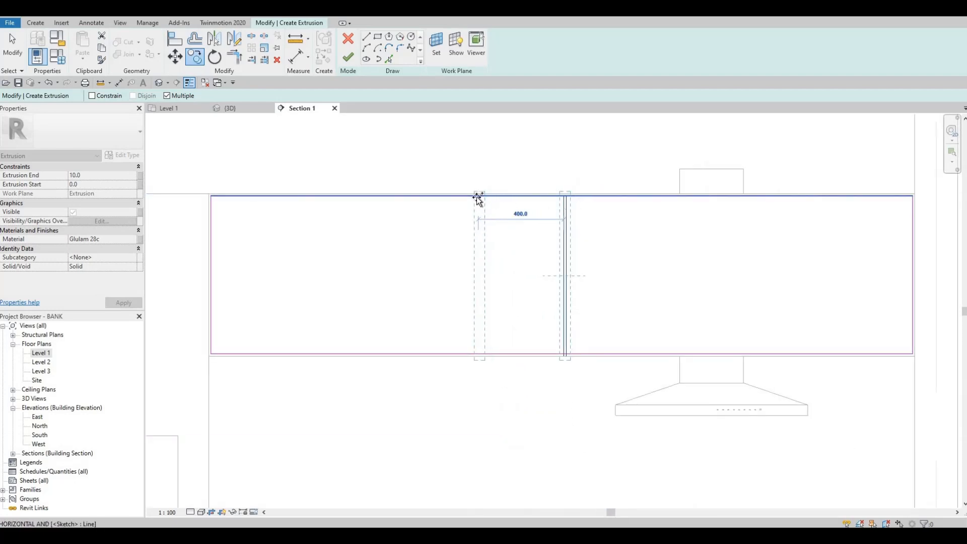
pyautogui.click(451, 198)
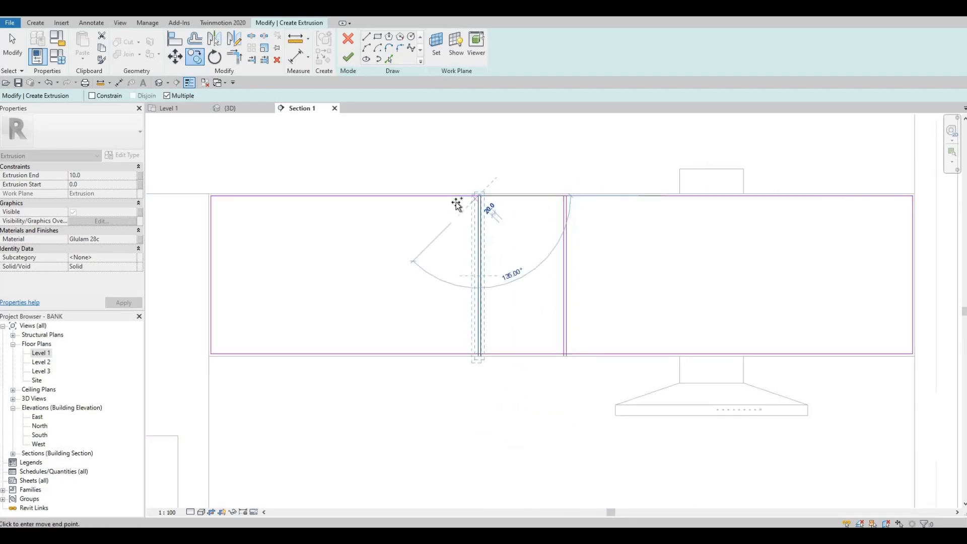
pyautogui.click(394, 191)
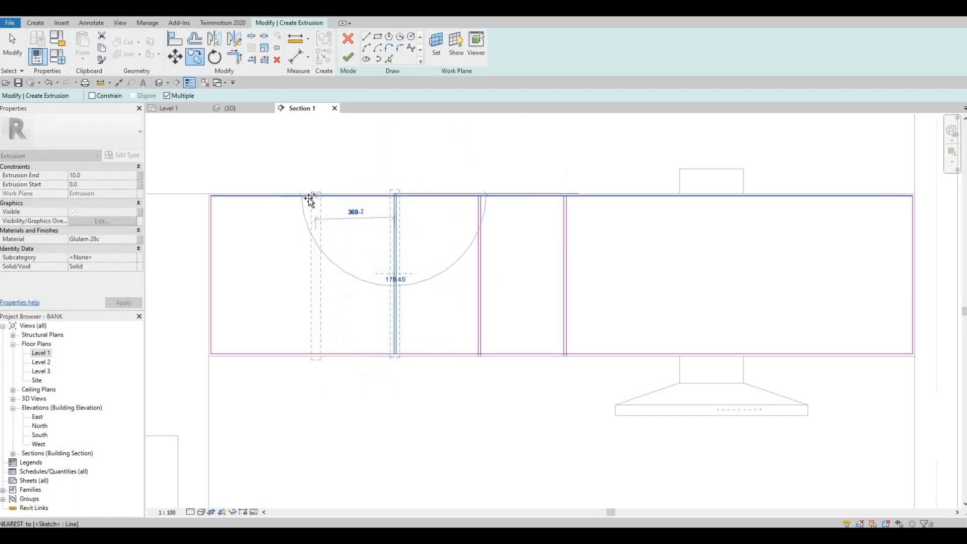
pyautogui.click(311, 199)
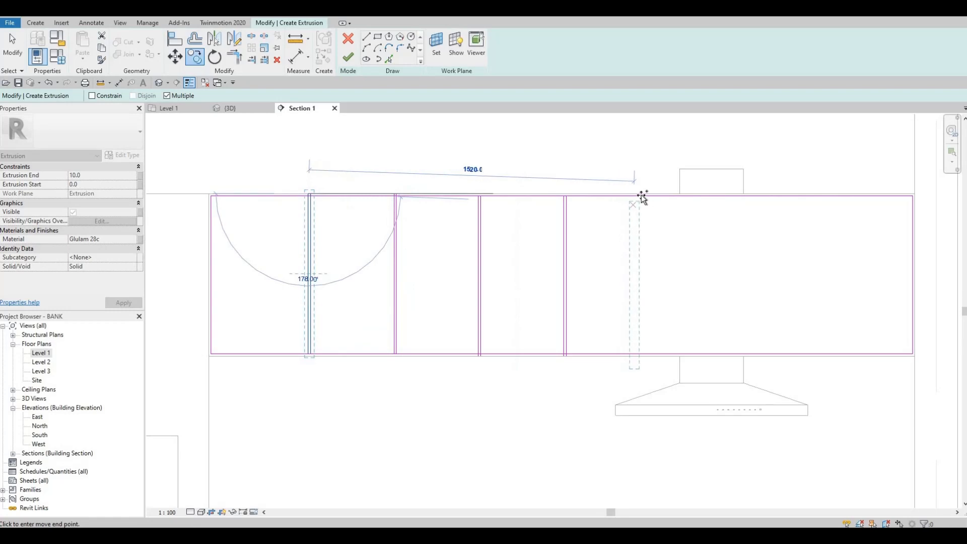
pyautogui.press('Escape')
pyautogui.press('Escape')
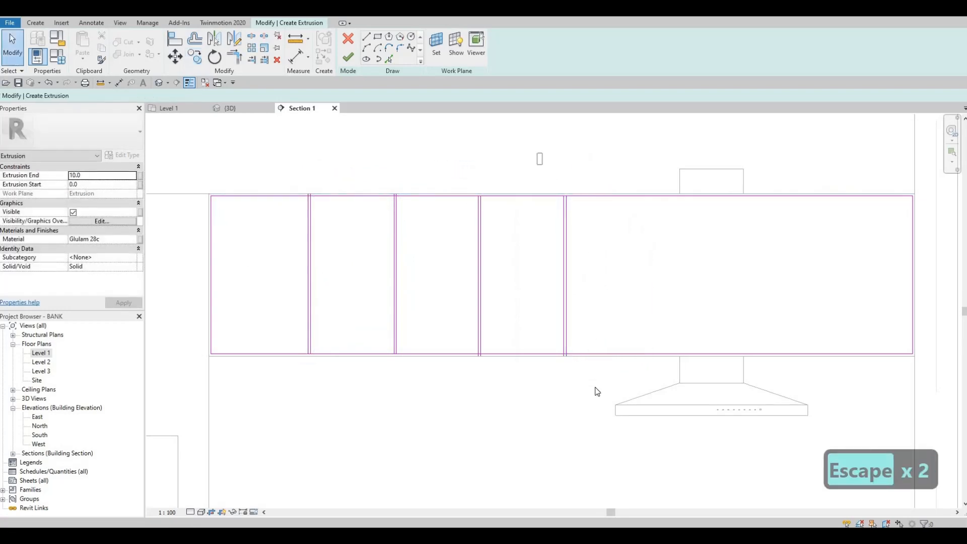
# Copy the mid-width divider pair toward the right end three times, with the first copy 400 away and the last 320 beyond the second.
pyautogui.moveTo(601, 392); pyautogui.dragTo(605, 391)
pyautogui.press('c')
pyautogui.press('o')
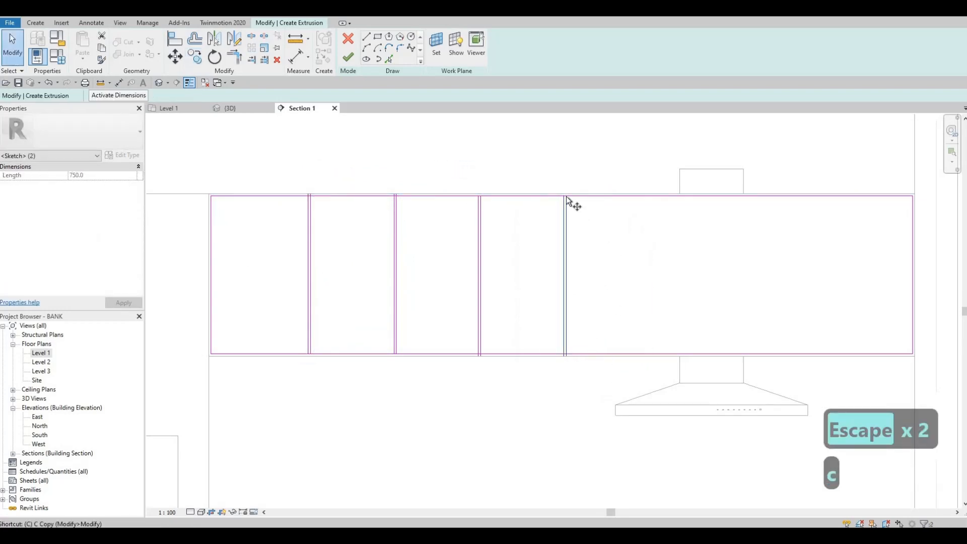
pyautogui.click(566, 194)
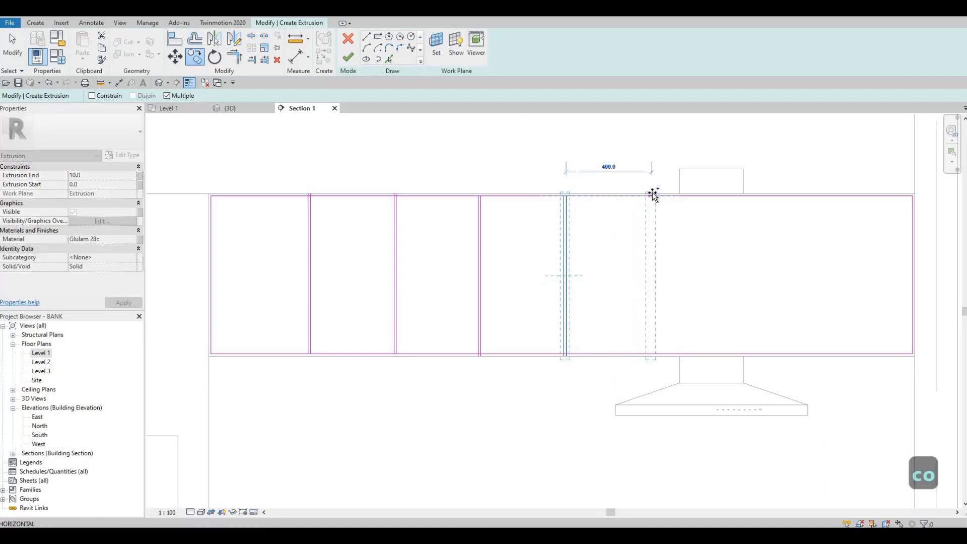
pyautogui.click(698, 194)
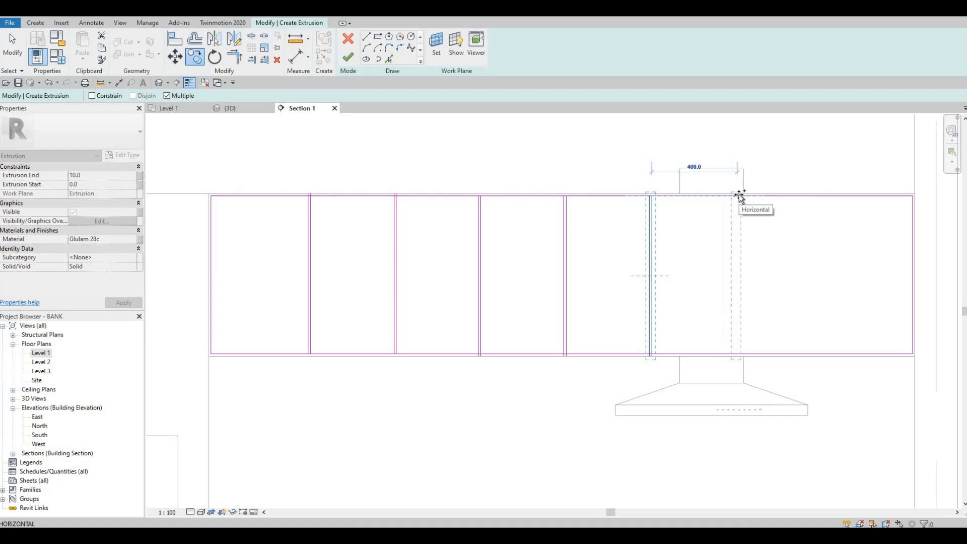
pyautogui.click(777, 199)
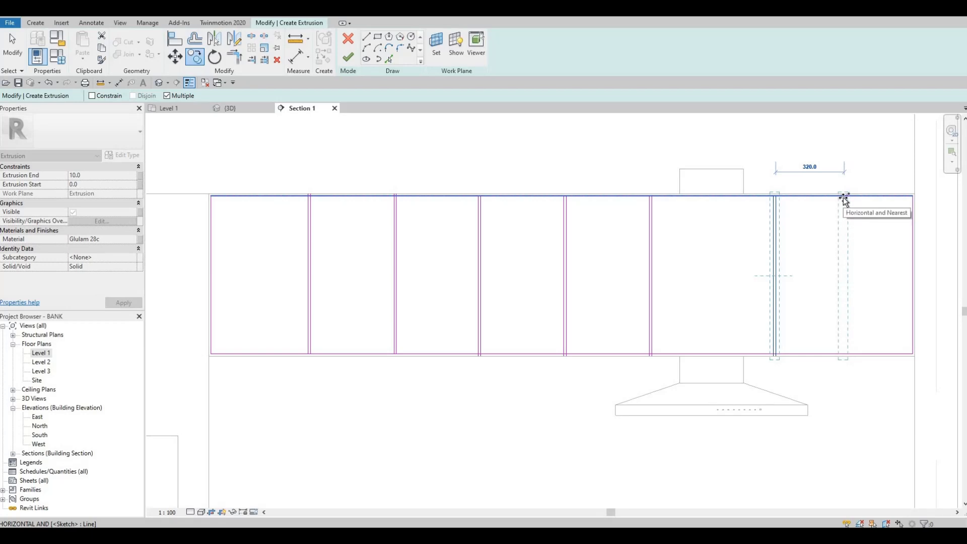
pyautogui.click(824, 222)
pyautogui.press('Escape')
pyautogui.press('Escape')
pyautogui.press('Escape')
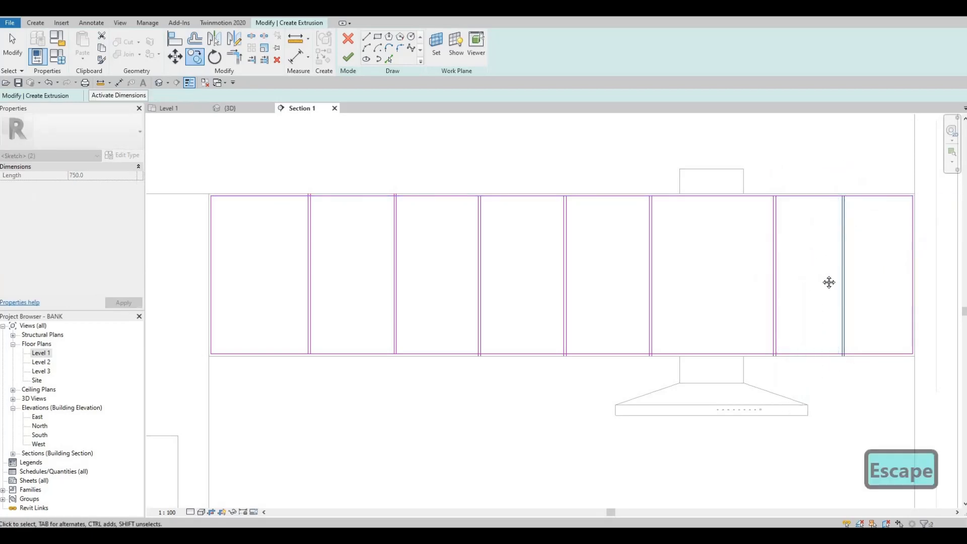
pyautogui.click(563, 251)
pyautogui.moveTo(658, 262); pyautogui.dragTo(630, 262, button='middle')
pyautogui.press('Escape')
pyautogui.press('Escape')
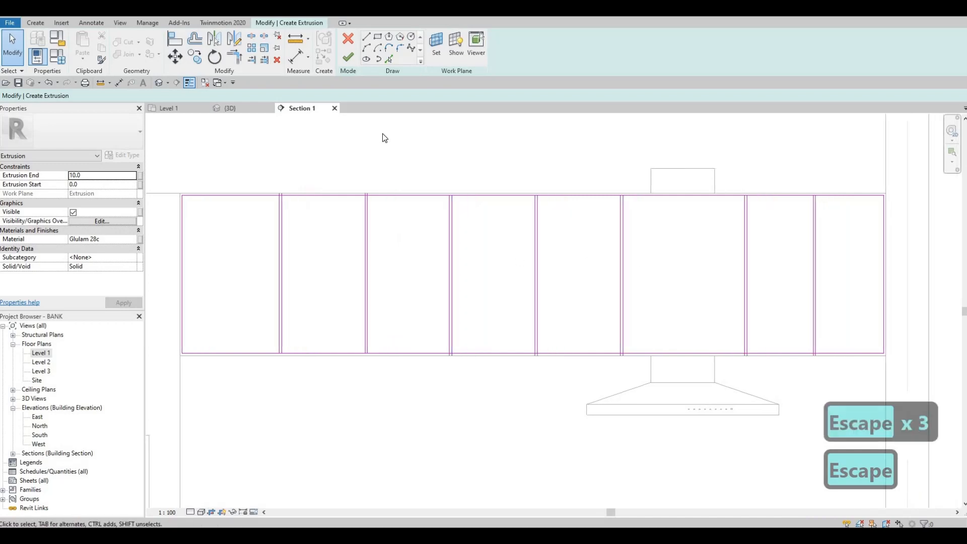
# Split the rectangle's top edge between the lines of the first, second and third divider pairs from the left end.
pyautogui.click(278, 219)
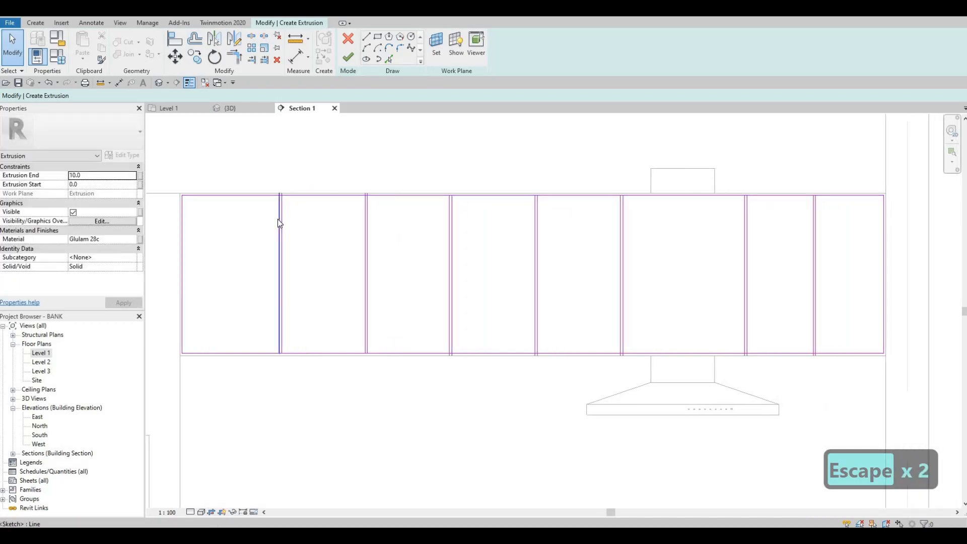
pyautogui.press('s')
pyautogui.press('l')
pyautogui.scroll(3, 320, 199)
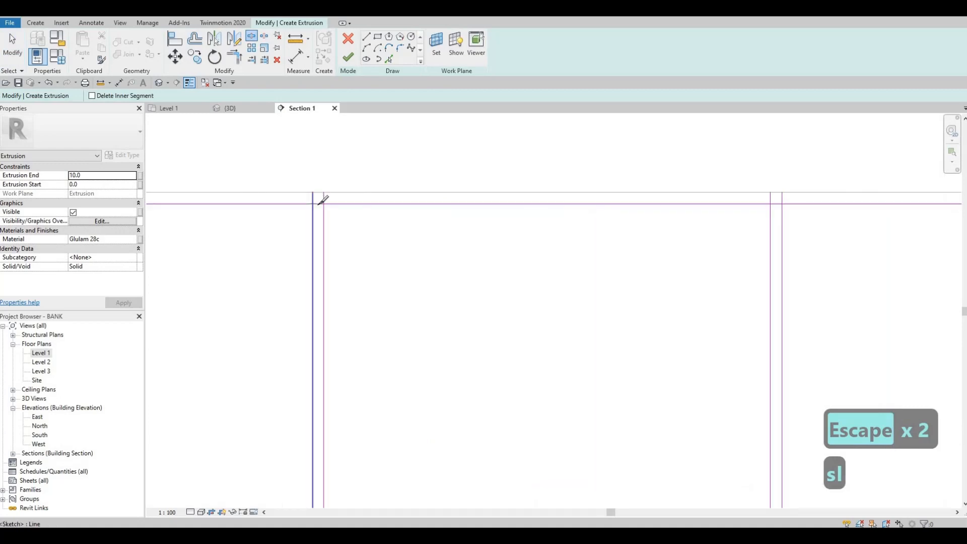
pyautogui.scroll(-3, 493, 190)
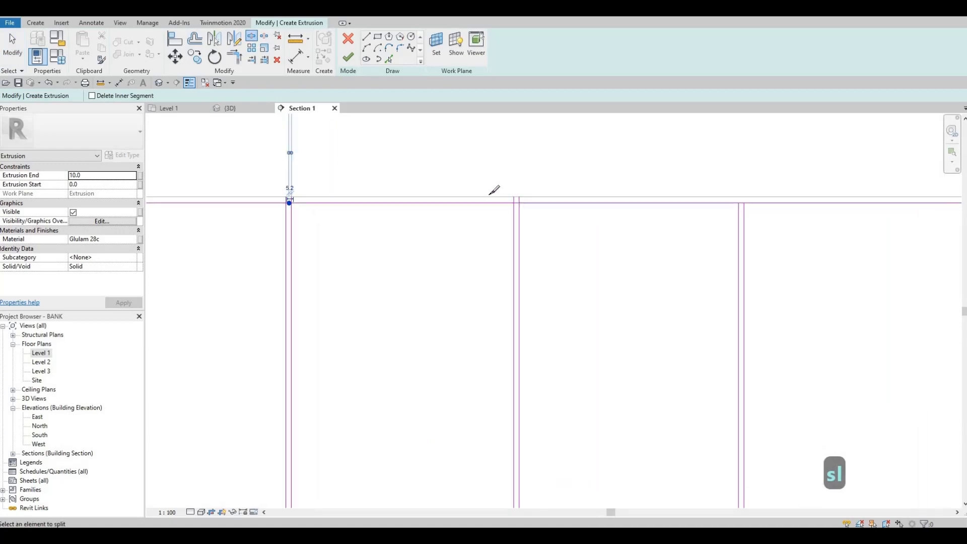
pyautogui.scroll(4, 490, 190)
pyautogui.click(478, 197)
pyautogui.click(492, 198)
pyautogui.scroll(-1, 503, 197)
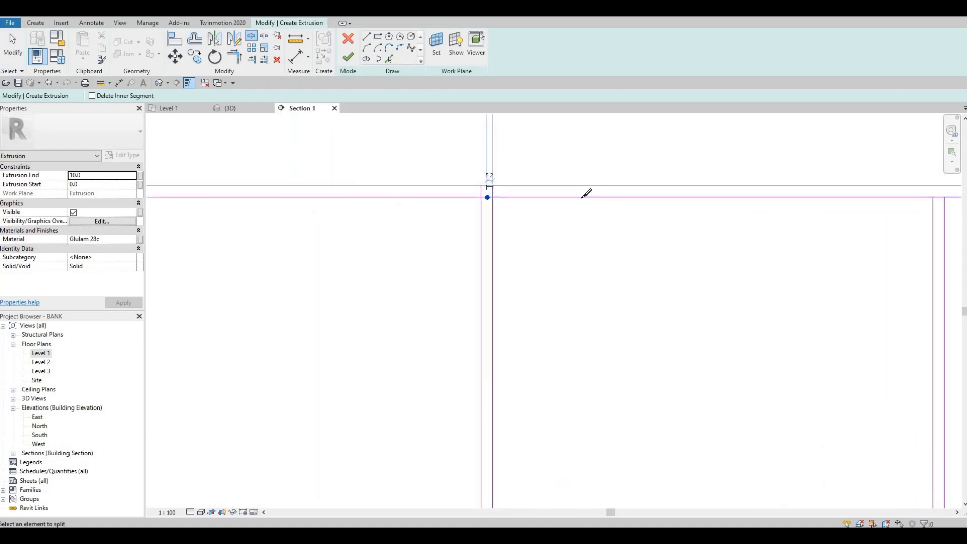
pyautogui.moveTo(944, 197); pyautogui.dragTo(622, 197, button='middle')
pyautogui.scroll(3, 607, 197)
pyautogui.scroll(-4, 574, 193)
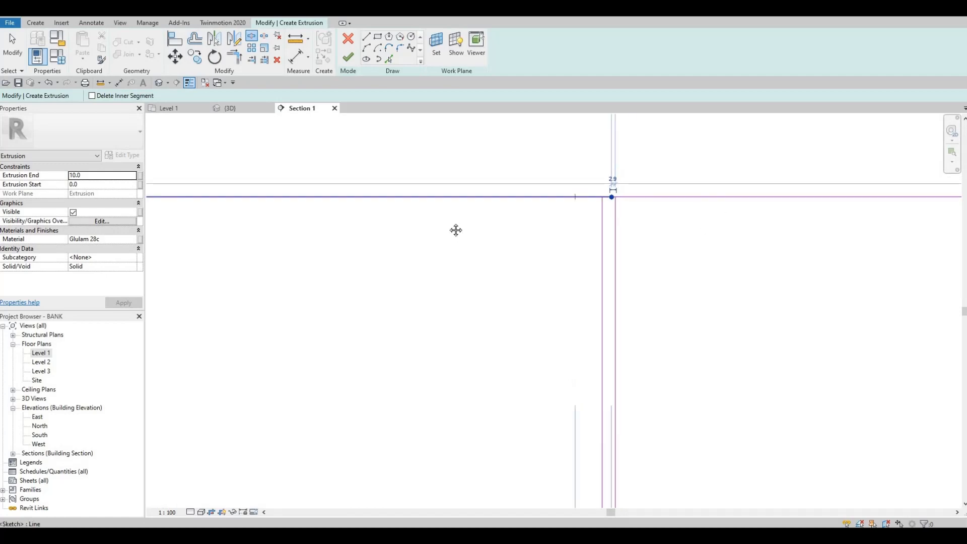
# Split the top edge between the lines of the fourth and fifth divider pairs, up to just before the range hood.
pyautogui.scroll(3, 421, 220)
pyautogui.scroll(3, 410, 227)
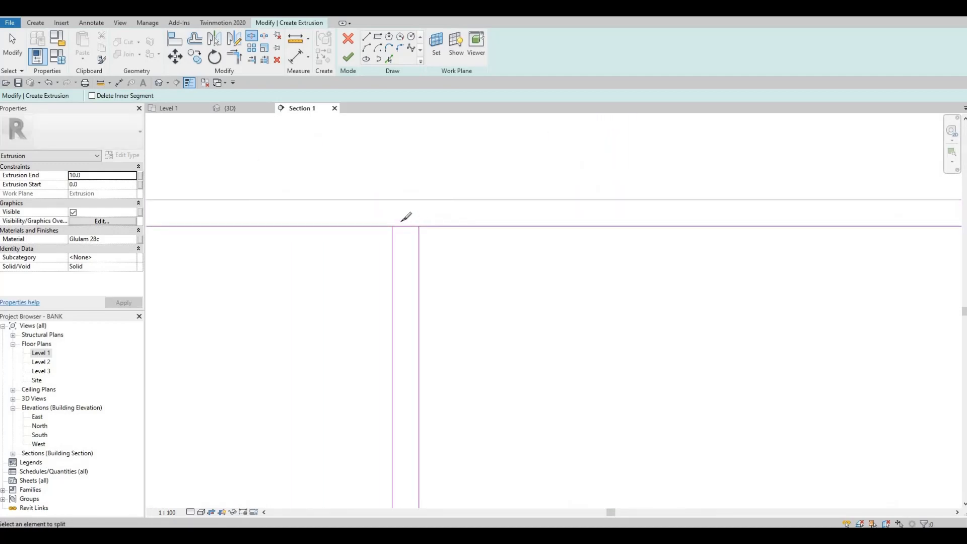
pyautogui.click(396, 224)
pyautogui.click(415, 223)
pyautogui.scroll(-3, 412, 220)
pyautogui.moveTo(851, 226); pyautogui.dragTo(632, 216, button='middle')
pyautogui.scroll(1, 598, 210)
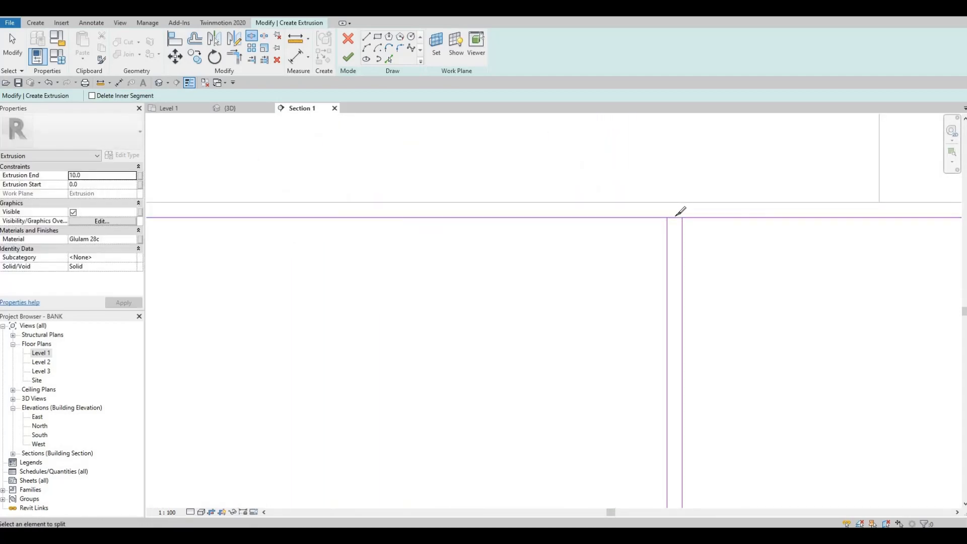
pyautogui.click(667, 218)
pyautogui.click(682, 217)
pyautogui.scroll(-1, 626, 220)
pyautogui.moveTo(884, 218); pyautogui.dragTo(518, 216, button='middle')
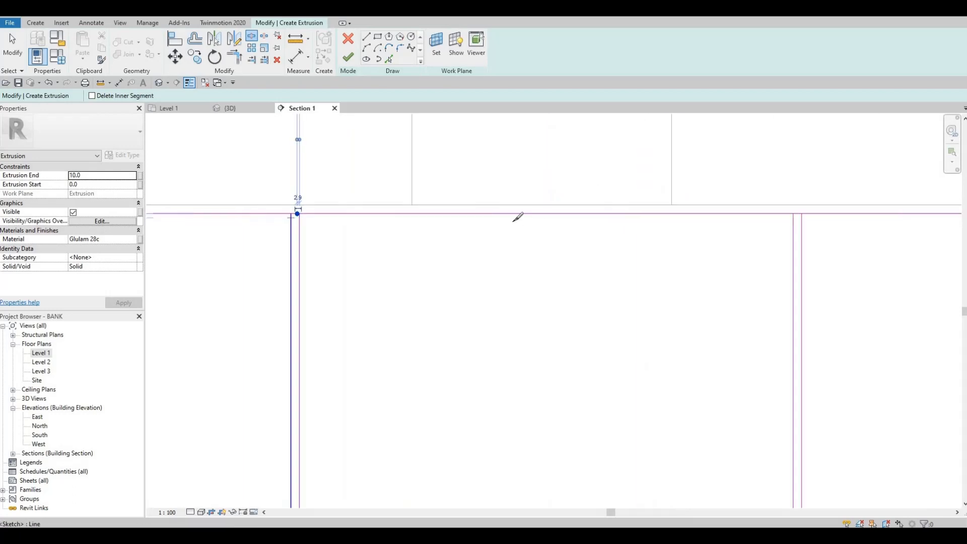
# Split the top edge between the lines of the last two divider pairs, beyond the range hood.
pyautogui.scroll(-2, 518, 216)
pyautogui.moveTo(741, 216); pyautogui.dragTo(477, 217, button='middle')
pyautogui.scroll(3, 477, 217)
pyautogui.scroll(3, 471, 218)
pyautogui.click(437, 218)
pyautogui.click(466, 218)
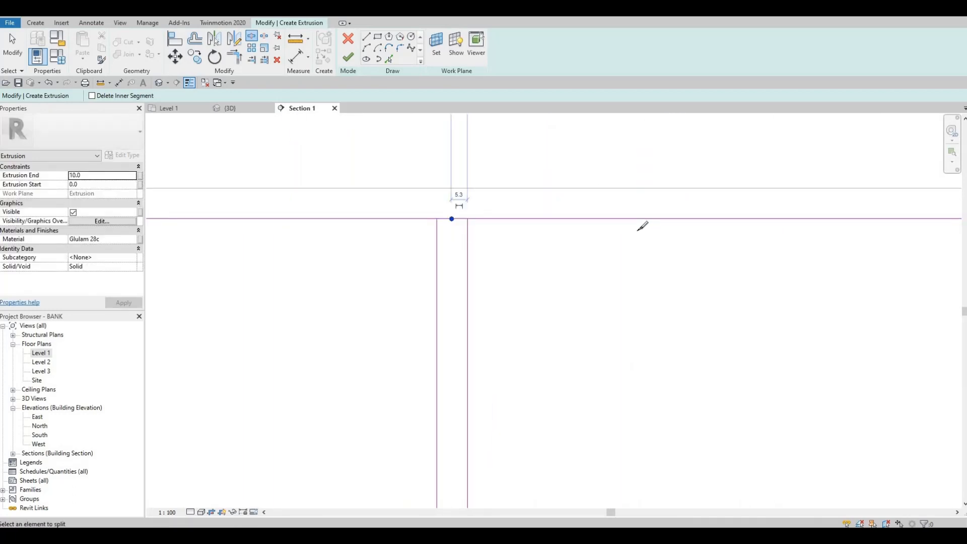
pyautogui.scroll(-3, 638, 227)
pyautogui.moveTo(617, 223); pyautogui.dragTo(505, 214, button='middle')
pyautogui.scroll(-2, 505, 215)
pyautogui.moveTo(716, 214)
pyautogui.mouseDown(button='middle')
pyautogui.moveTo(515, 214)
pyautogui.moveTo(516, 115)
pyautogui.mouseUp(button='middle')
pyautogui.scroll(2, 515, 214)
pyautogui.click(514, 214)
# Split the rectangle's bottom edge between the lines of the two divider pairs nearest its right end.
pyautogui.scroll(-3, 507, 214)
pyautogui.scroll(-1, 537, 274)
pyautogui.scroll(-1, 537, 274)
pyautogui.moveTo(537, 274); pyautogui.dragTo(552, 124, button='middle')
pyautogui.scroll(4, 524, 269)
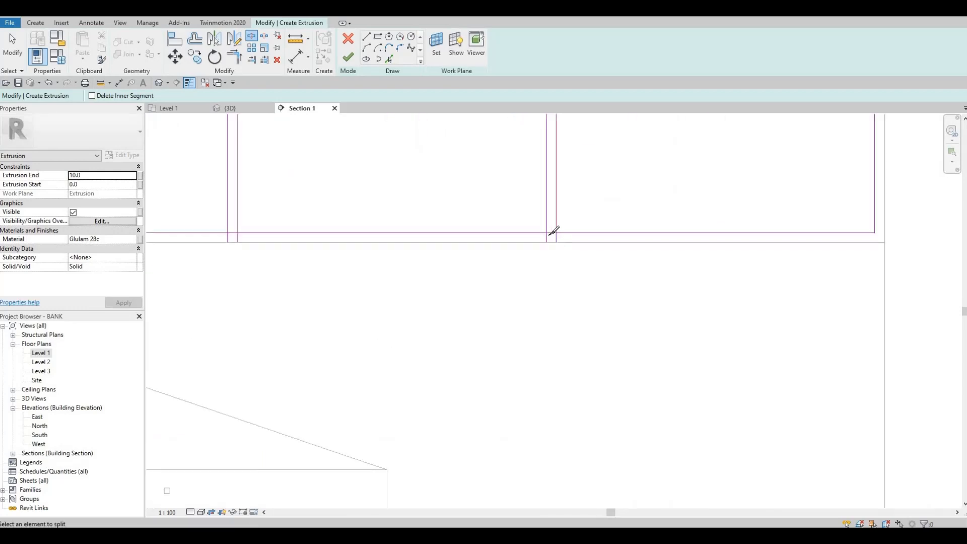
pyautogui.click(553, 232)
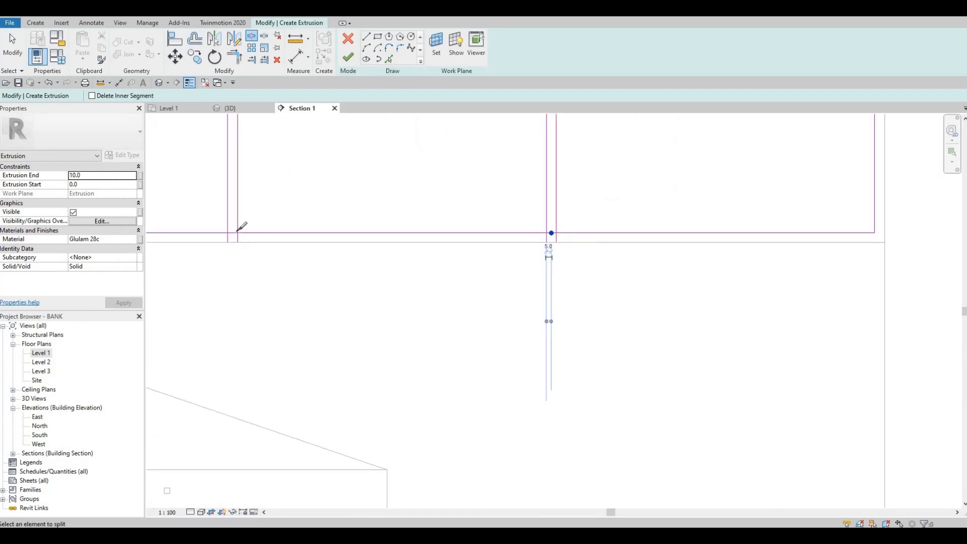
pyautogui.click(233, 232)
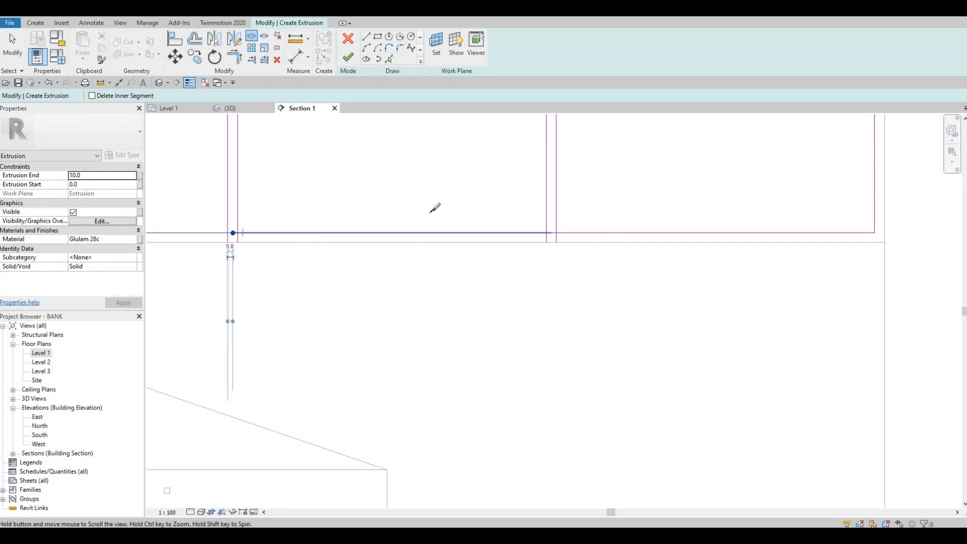
# Split the bottom edge between the lines of the fifth and fourth divider pairs from the left end.
pyautogui.scroll(-2, 431, 212)
pyautogui.moveTo(430, 212); pyautogui.dragTo(774, 214, button='middle')
pyautogui.scroll(3, 266, 229)
pyautogui.scroll(3, 261, 229)
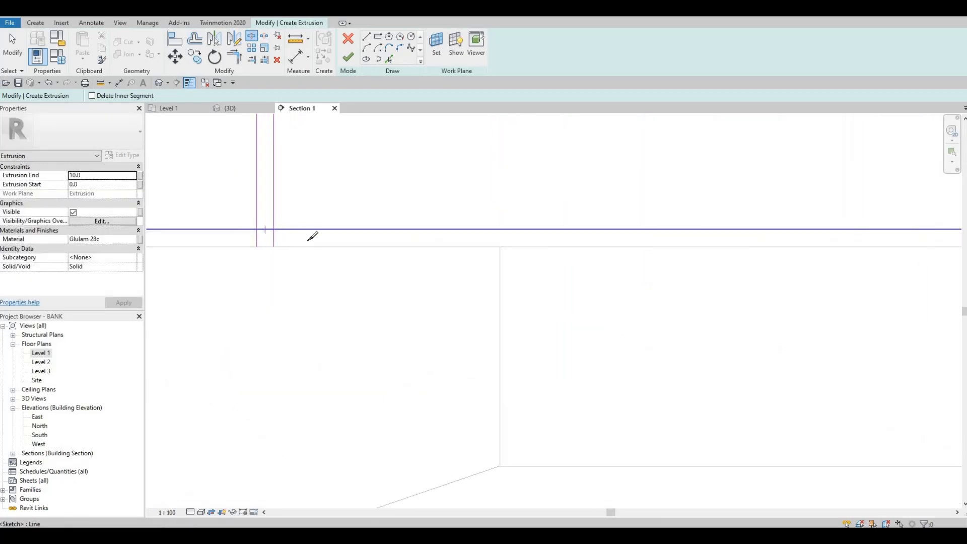
pyautogui.click(264, 230)
pyautogui.scroll(-4, 326, 235)
pyautogui.moveTo(326, 235); pyautogui.dragTo(754, 234, button='middle')
pyautogui.moveTo(484, 232); pyautogui.dragTo(629, 232, button='middle')
pyautogui.scroll(5, 503, 233)
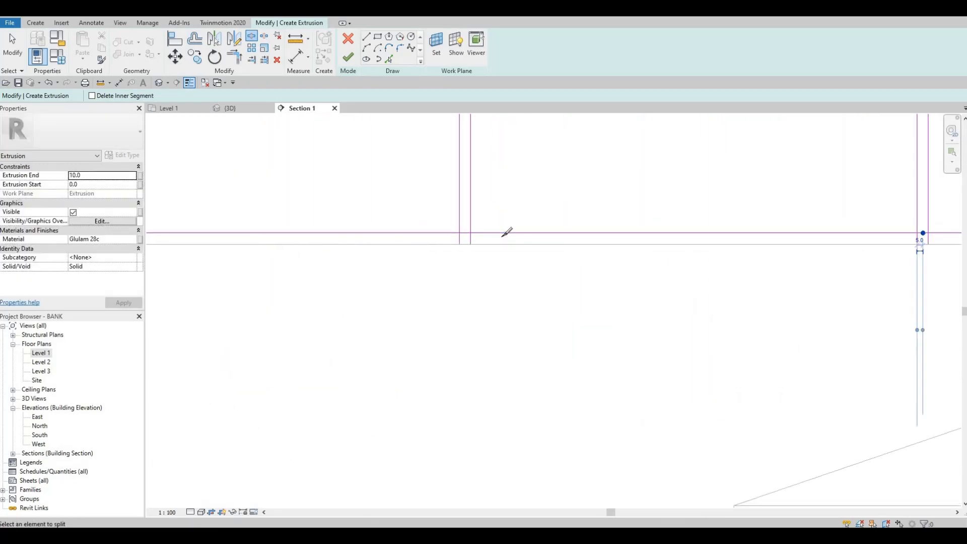
pyautogui.click(500, 236)
# Split the bottom edge between the lines of the third and second divider pairs from the left end.
pyautogui.scroll(-5, 498, 236)
pyautogui.scroll(-1, 555, 246)
pyautogui.moveTo(514, 239); pyautogui.dragTo(871, 252, button='middle')
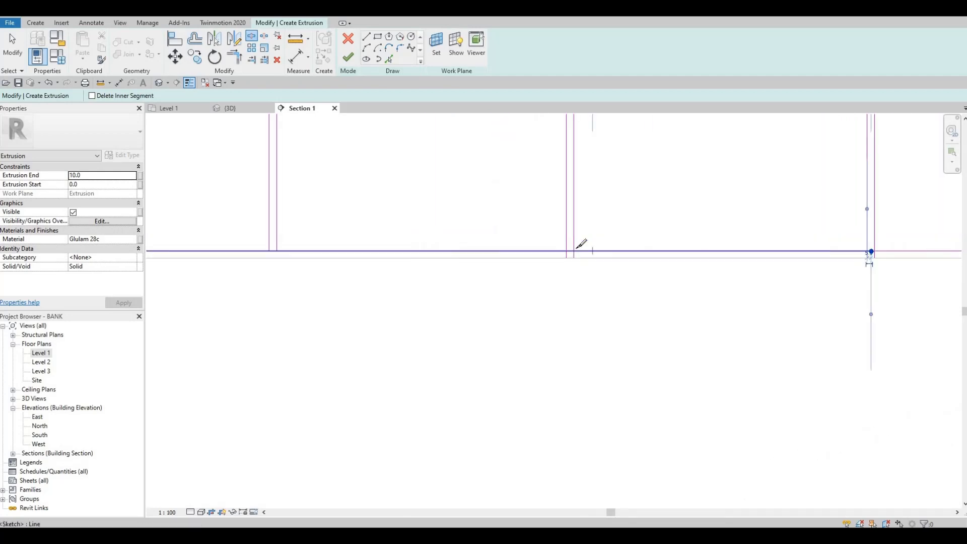
pyautogui.scroll(2, 576, 249)
pyautogui.click(577, 253)
pyautogui.moveTo(461, 246); pyautogui.dragTo(890, 247, button='middle')
pyautogui.scroll(-2, 623, 241)
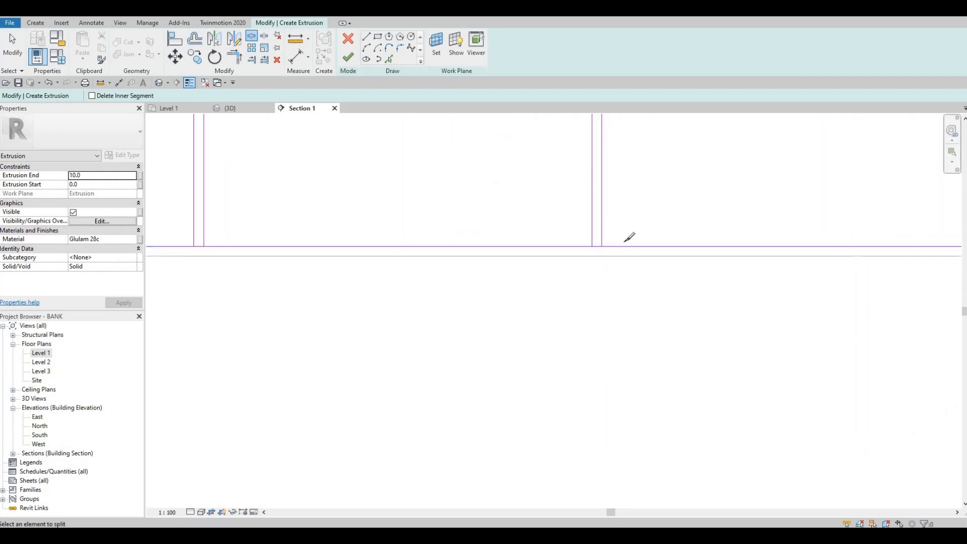
pyautogui.moveTo(219, 242); pyautogui.dragTo(651, 243, button='middle')
pyautogui.scroll(3, 658, 257)
pyautogui.click(655, 259)
# Split the bottom edge between the lines of the divider pair nearest the left end.
pyautogui.scroll(-3, 357, 249)
pyautogui.moveTo(354, 250); pyautogui.dragTo(499, 254, button='middle')
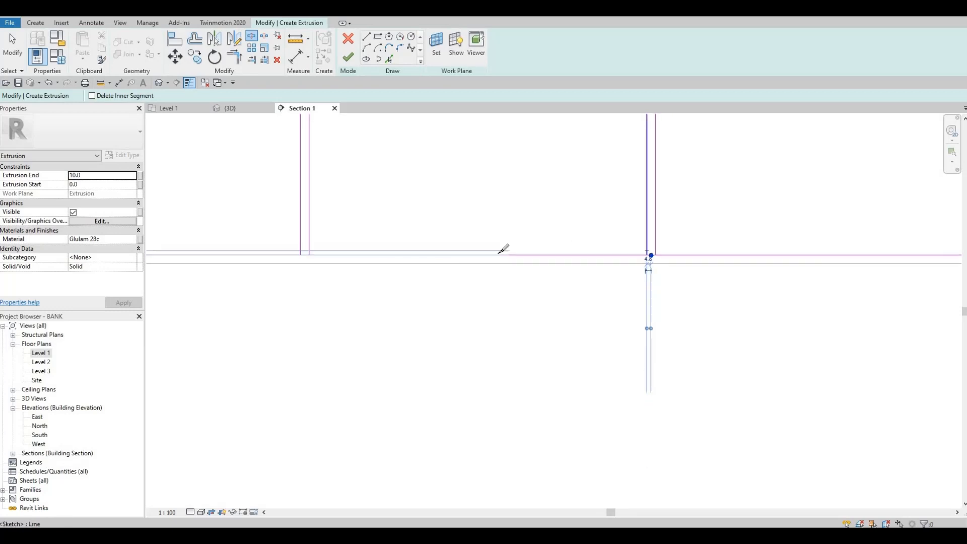
pyautogui.scroll(-1, 317, 250)
pyautogui.moveTo(318, 250); pyautogui.dragTo(542, 254, button='middle')
pyautogui.scroll(5, 526, 255)
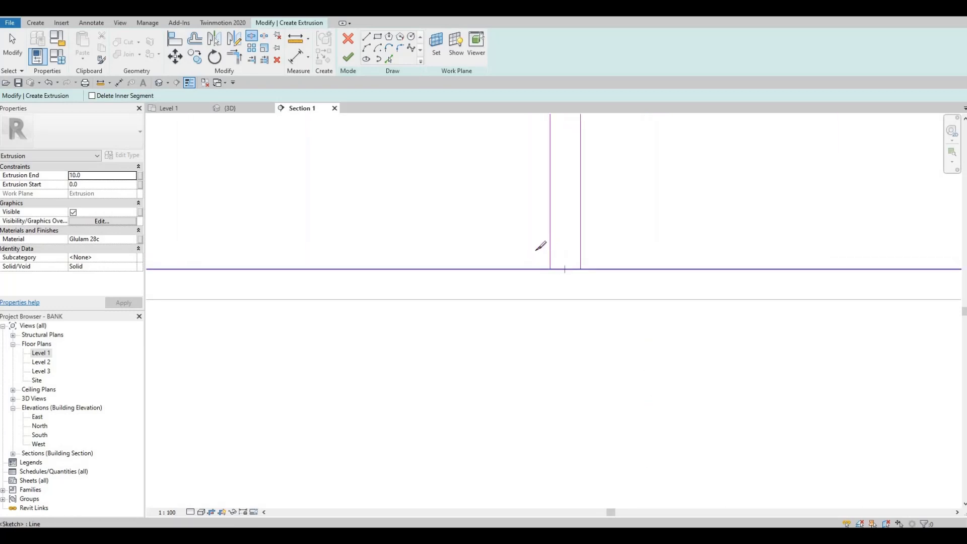
pyautogui.click(541, 259)
pyautogui.scroll(-4, 548, 257)
pyautogui.scroll(-6, 592, 293)
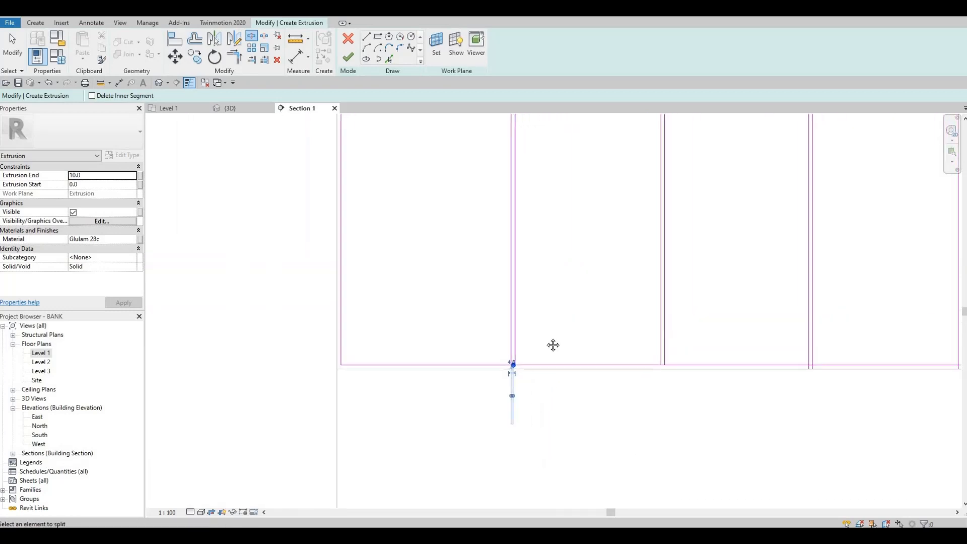
# Trim the sketch's top edge to both lines of the first divider pair from the left end, forming clean panel corners.
pyautogui.press('Escape')
pyautogui.press('Escape')
pyautogui.press('Escape')
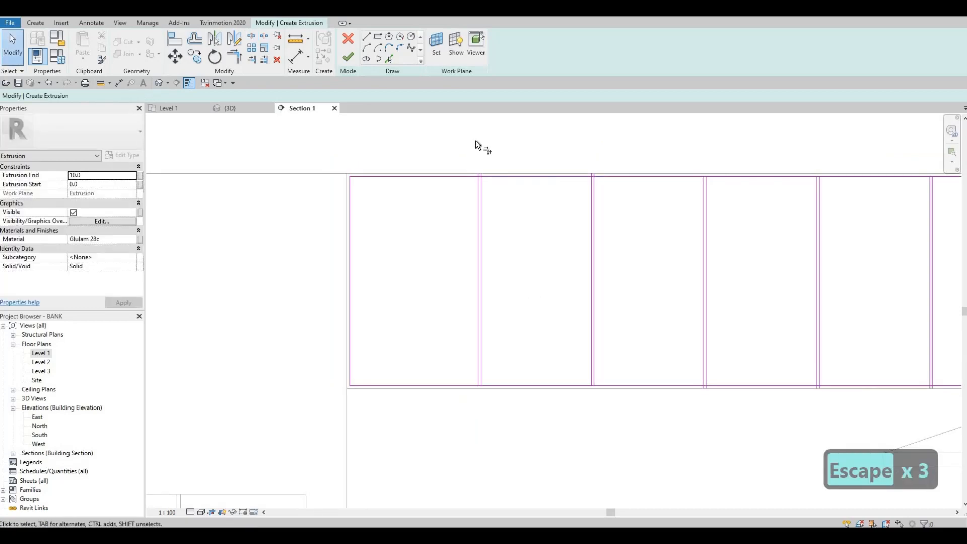
pyautogui.press('t')
pyautogui.press('r')
pyautogui.scroll(3, 472, 207)
pyautogui.click(483, 214)
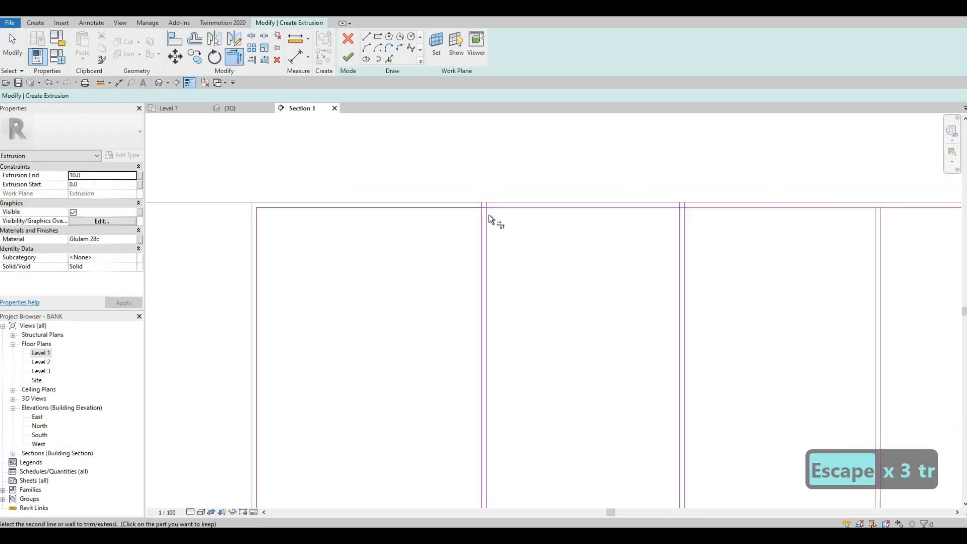
pyautogui.click(499, 207)
# Trim the top edge into corners with the lines of the second and third divider pairs from the left end.
pyautogui.click(669, 208)
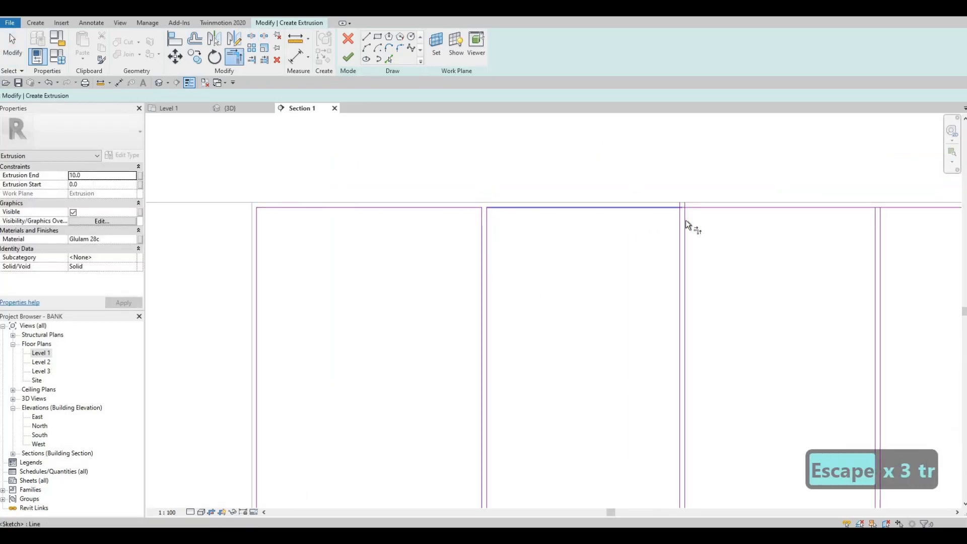
pyautogui.click(680, 220)
pyautogui.click(685, 219)
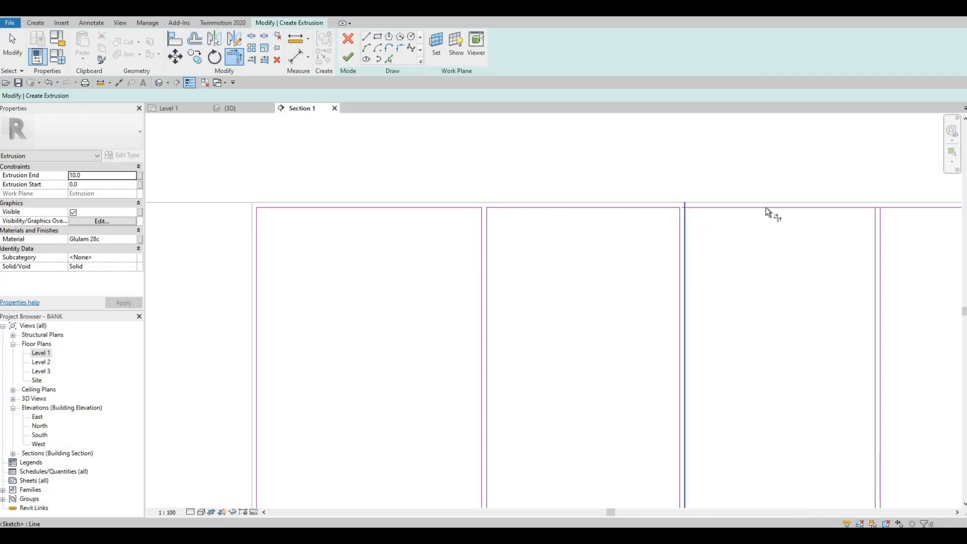
pyautogui.click(870, 218)
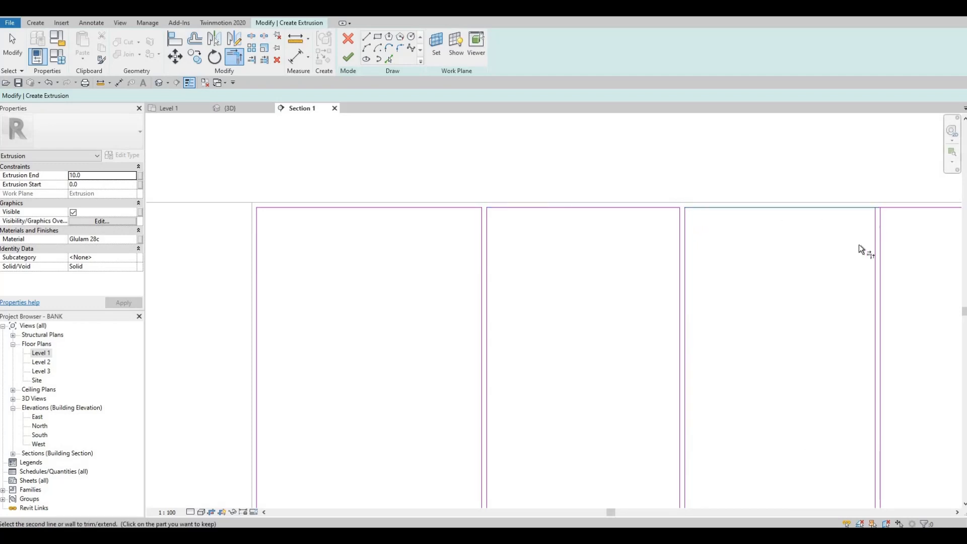
pyautogui.moveTo(701, 220); pyautogui.dragTo(444, 219, button='middle')
pyautogui.click(624, 218)
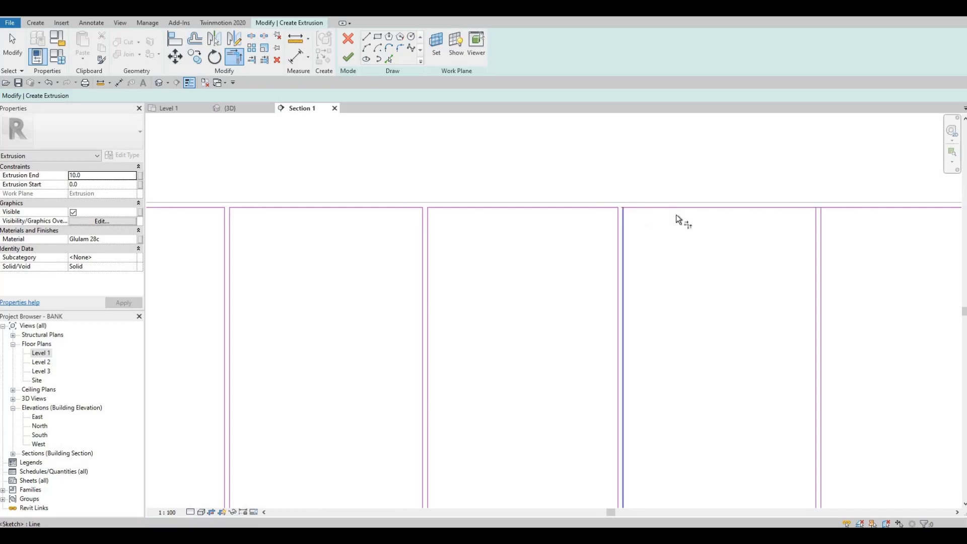
pyautogui.click(674, 209)
# Trim the top edge into corners with the lines of the fourth and fifth divider pairs from the left end.
pyautogui.scroll(1, 649, 208)
pyautogui.moveTo(649, 208)
pyautogui.mouseDown(button='middle')
pyautogui.moveTo(612, 205)
pyautogui.moveTo(627, 216)
pyautogui.mouseUp(button='middle')
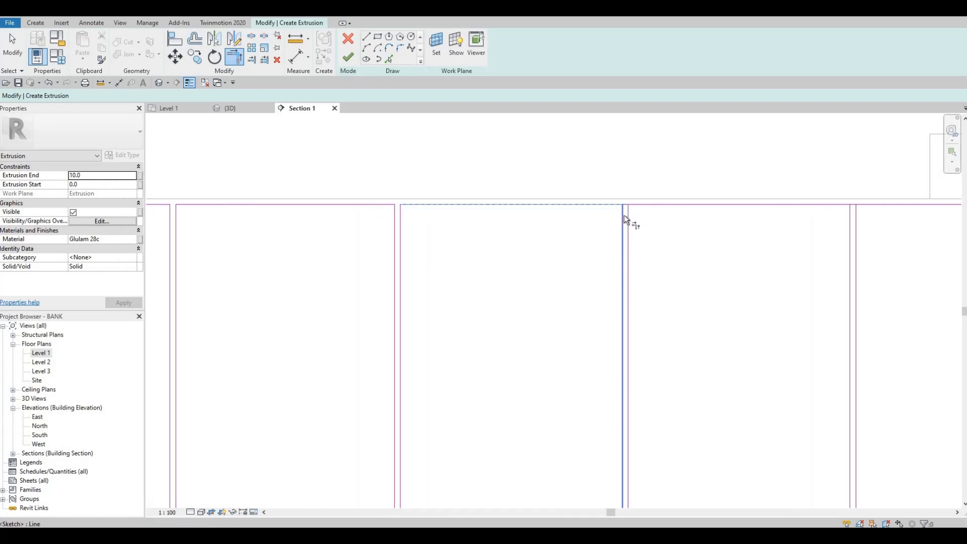
pyautogui.click(619, 210)
pyautogui.click(611, 205)
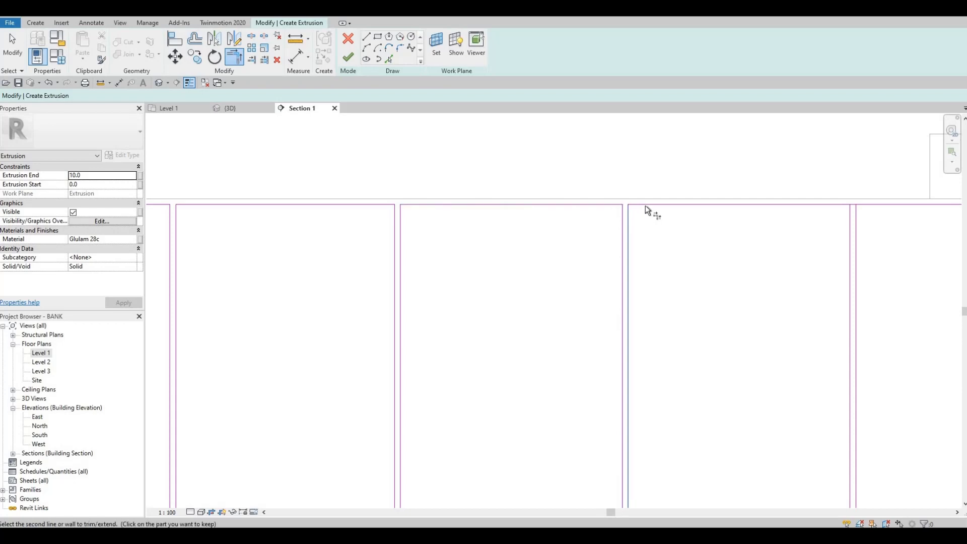
pyautogui.moveTo(847, 213); pyautogui.dragTo(264, 209, button='middle')
pyautogui.click(591, 217)
pyautogui.click(585, 207)
pyautogui.click(635, 206)
# Trim the top edge into corners with the lines of the two divider pairs nearest the right end.
pyautogui.click(557, 205)
pyautogui.click(569, 215)
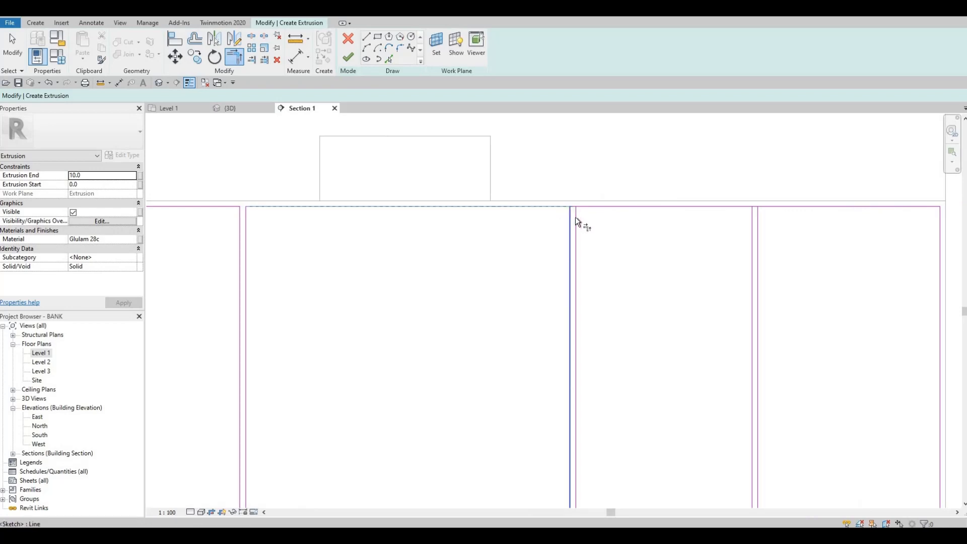
pyautogui.click(575, 217)
pyautogui.click(584, 207)
pyautogui.scroll(-2, 529, 208)
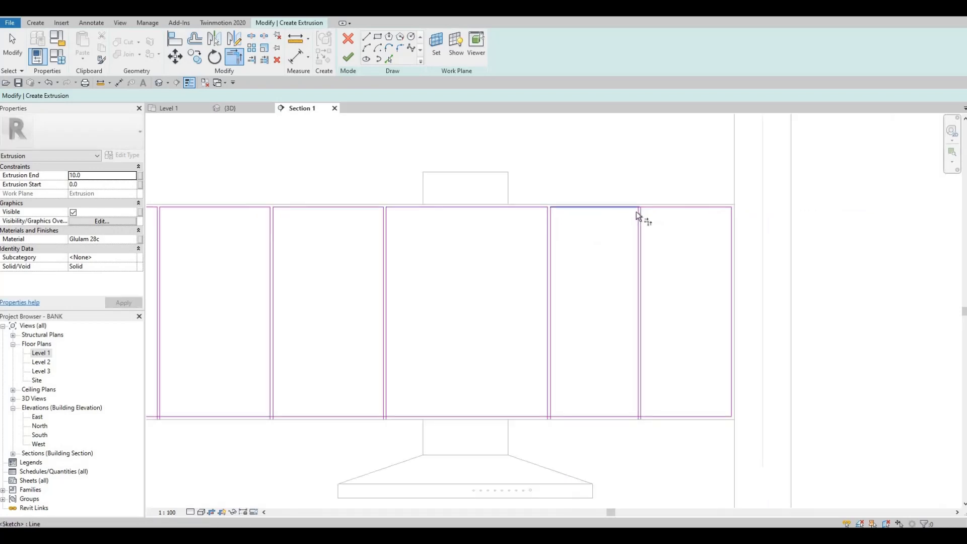
pyautogui.click(633, 208)
pyautogui.click(632, 212)
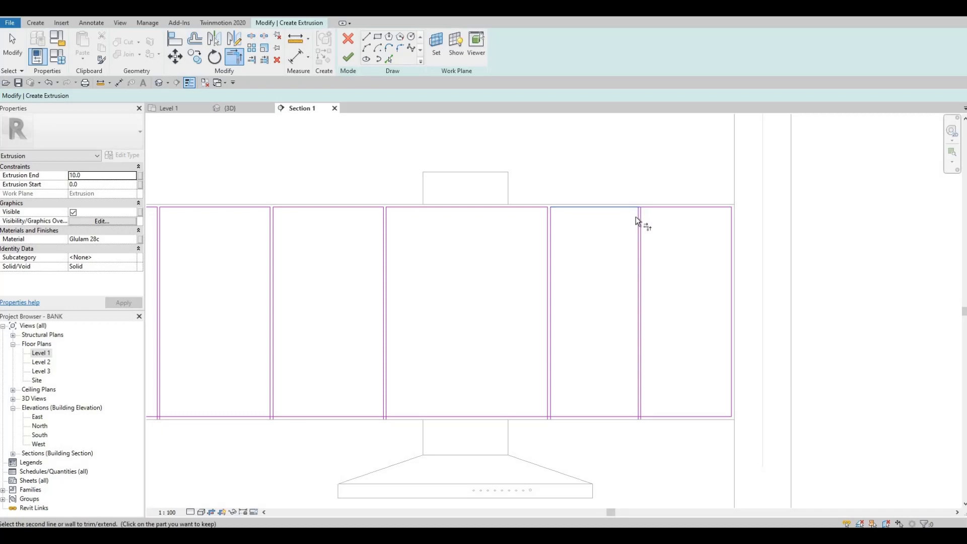
# Trim the bottom edge into corners with the lines of the two divider pairs nearest the right end.
pyautogui.click(636, 398)
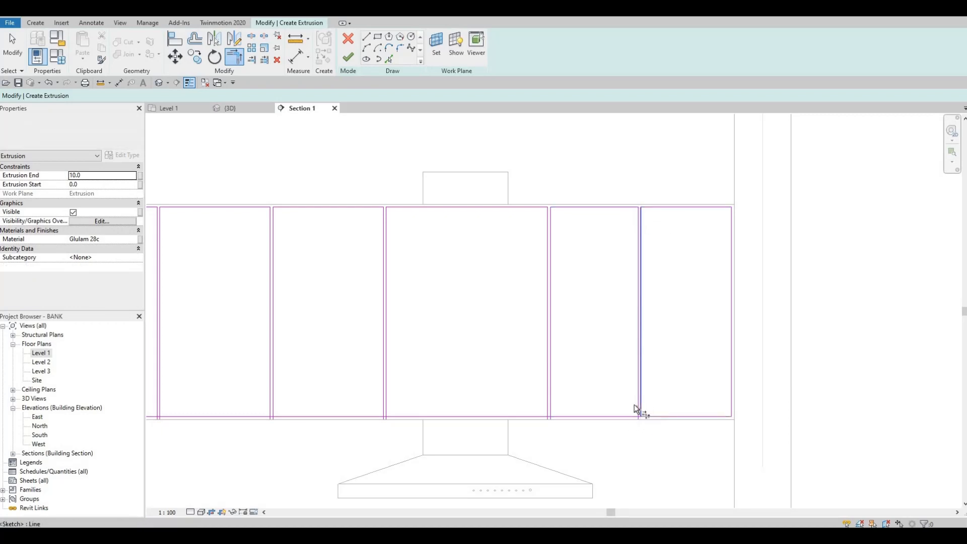
pyautogui.click(549, 408)
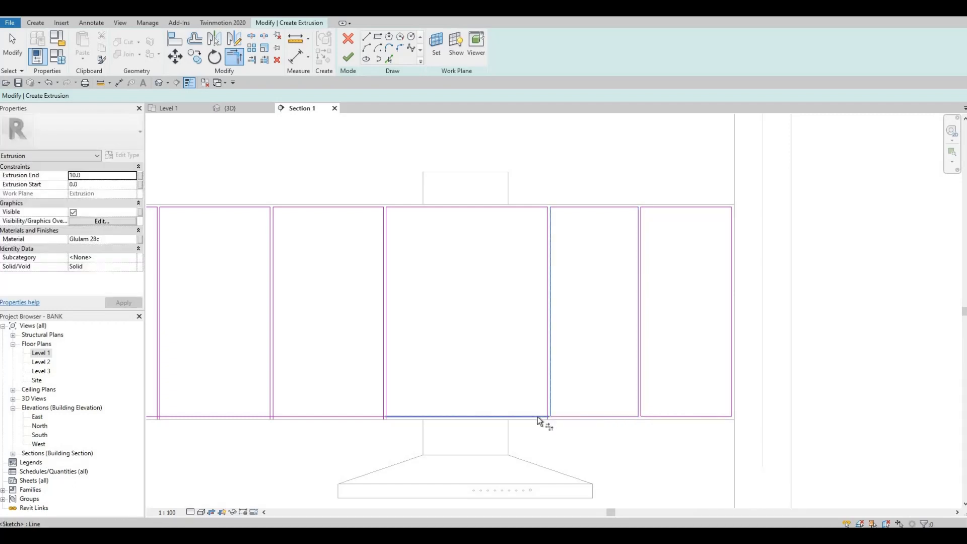
pyautogui.scroll(3, 544, 418)
pyautogui.press('Escape')
pyautogui.press('Escape')
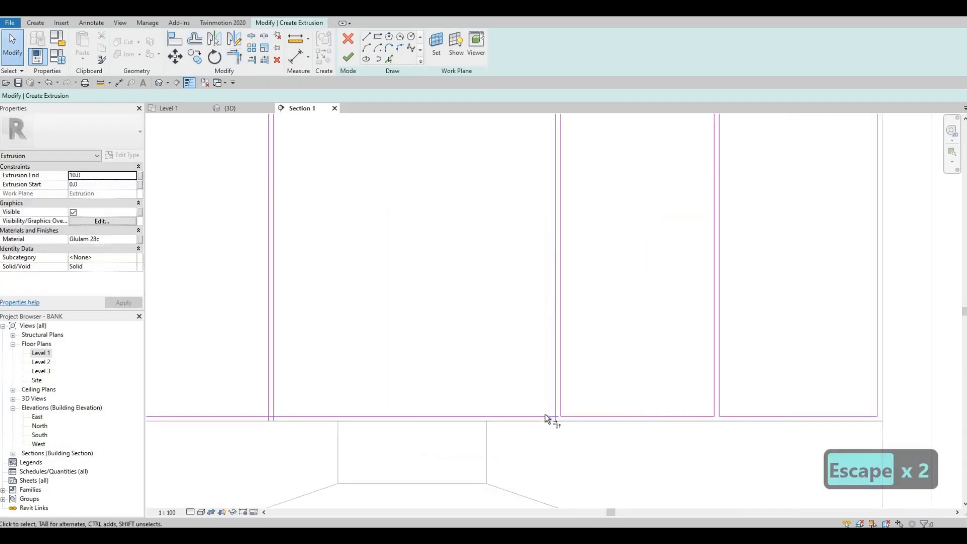
pyautogui.press('t')
pyautogui.press('r')
pyautogui.click(553, 402)
pyautogui.click(274, 414)
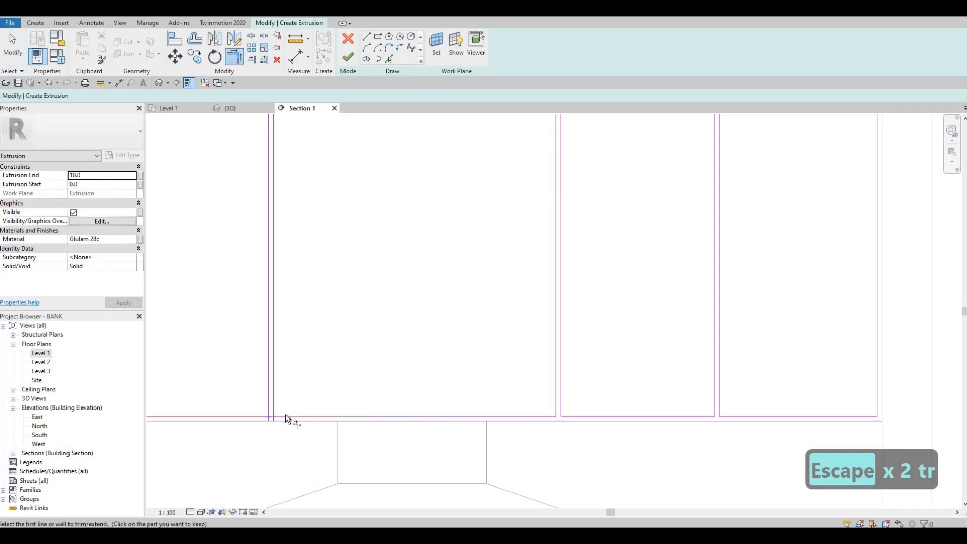
# Trim the bottom edge into corners with the lines of the fifth and fourth divider pairs from the left end.
pyautogui.click(274, 403)
pyautogui.click(260, 417)
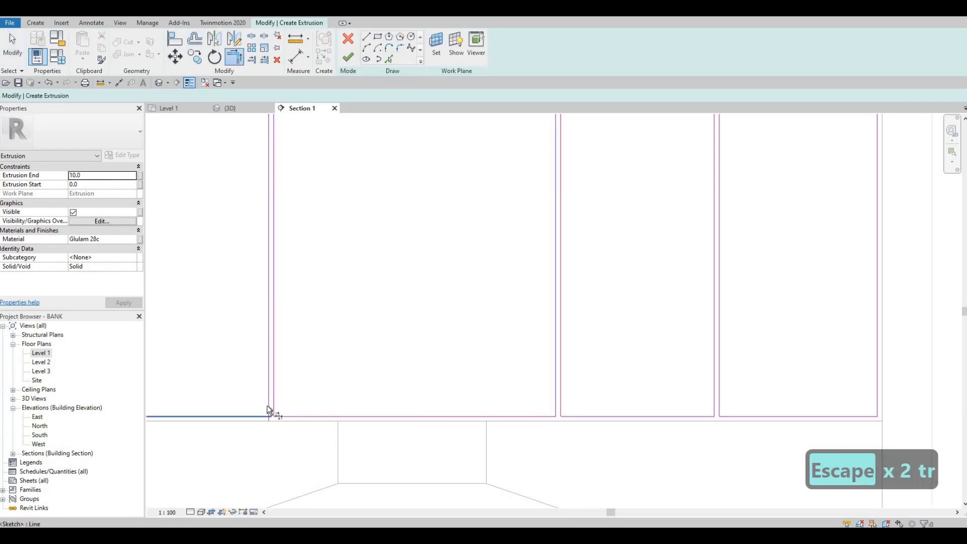
pyautogui.click(268, 405)
pyautogui.moveTo(252, 403); pyautogui.dragTo(657, 373, button='middle')
pyautogui.click(496, 385)
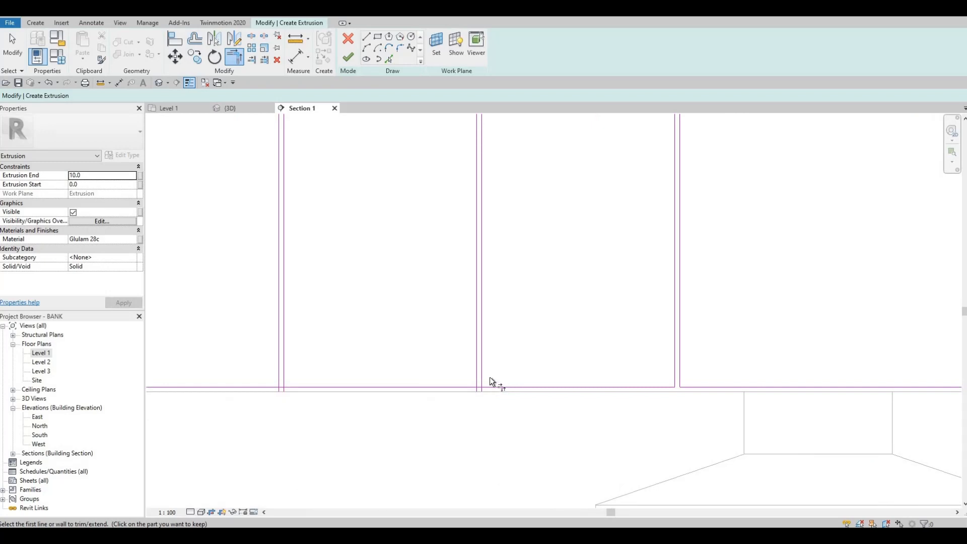
pyautogui.click(481, 370)
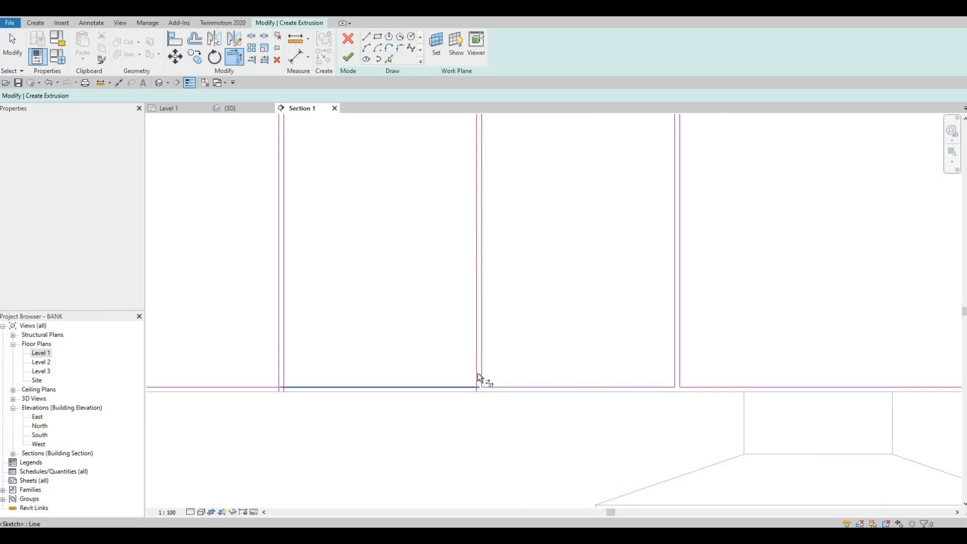
pyautogui.click(477, 372)
pyautogui.click(402, 375)
# Trim the bottom edge into corners with the lines of the third and second divider pairs from the left end.
pyautogui.moveTo(421, 376); pyautogui.dragTo(643, 364, button='middle')
pyautogui.click(521, 373)
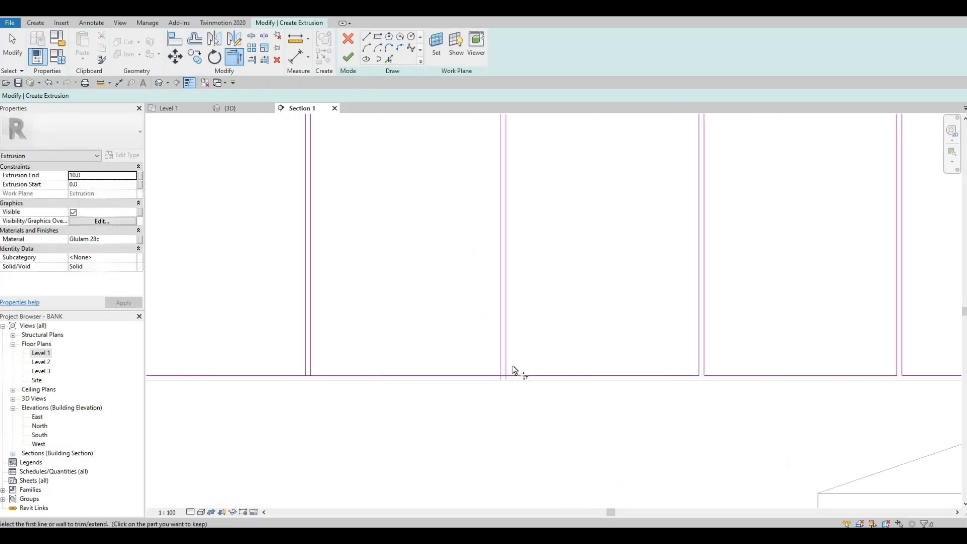
pyautogui.click(507, 360)
pyautogui.click(496, 374)
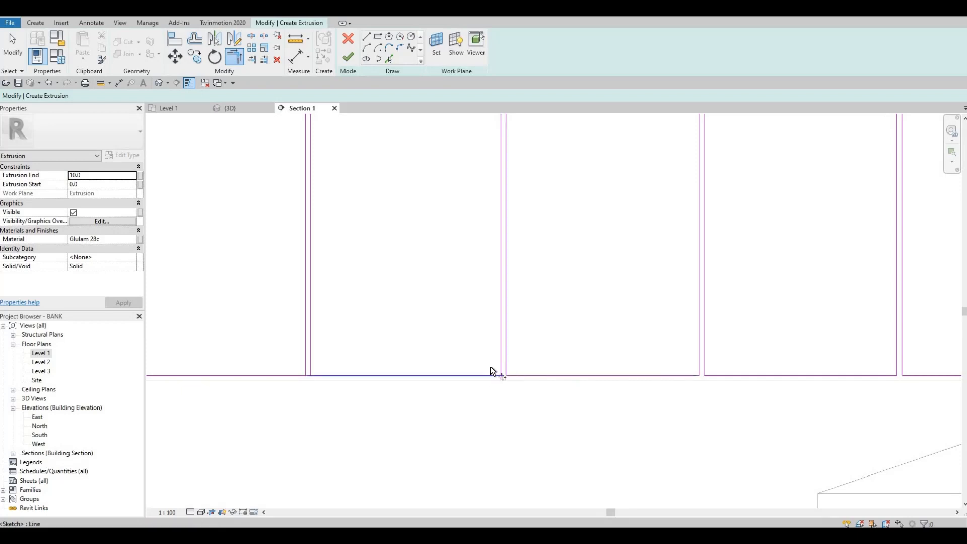
pyautogui.moveTo(321, 373); pyautogui.dragTo(624, 371, button='middle')
pyautogui.click(619, 372)
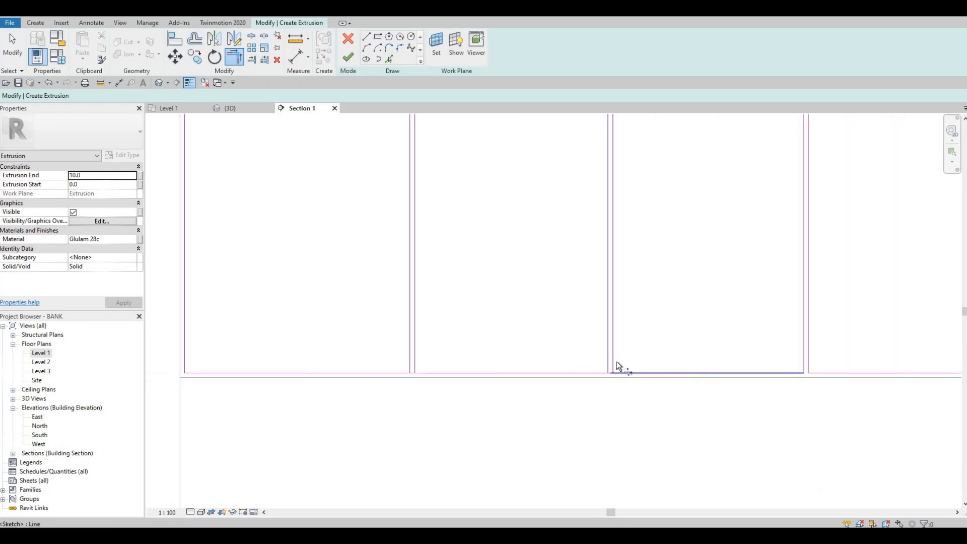
pyautogui.click(614, 357)
pyautogui.click(607, 358)
pyautogui.click(601, 372)
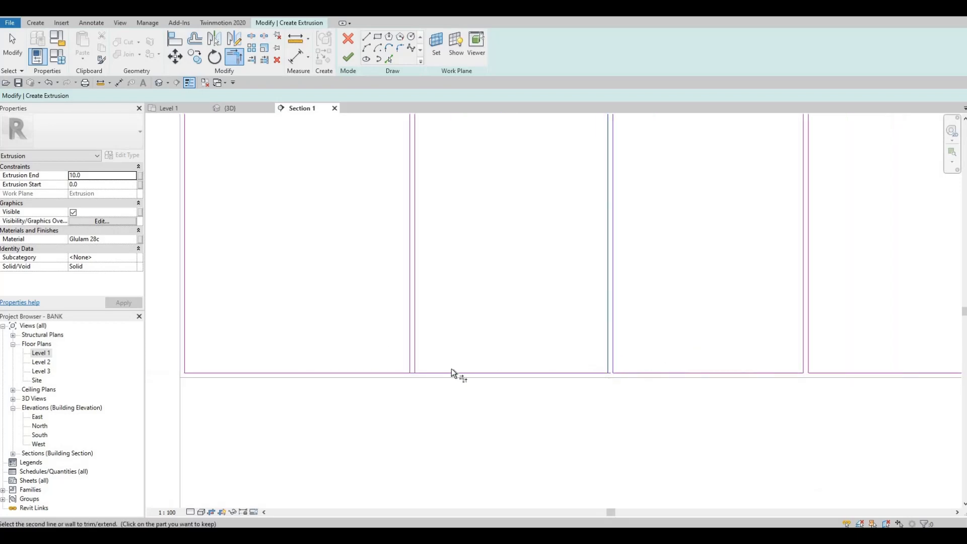
# Trim the bottom edge into corners with both lines of the divider pair nearest the left end.
pyautogui.click(427, 372)
pyautogui.click(416, 354)
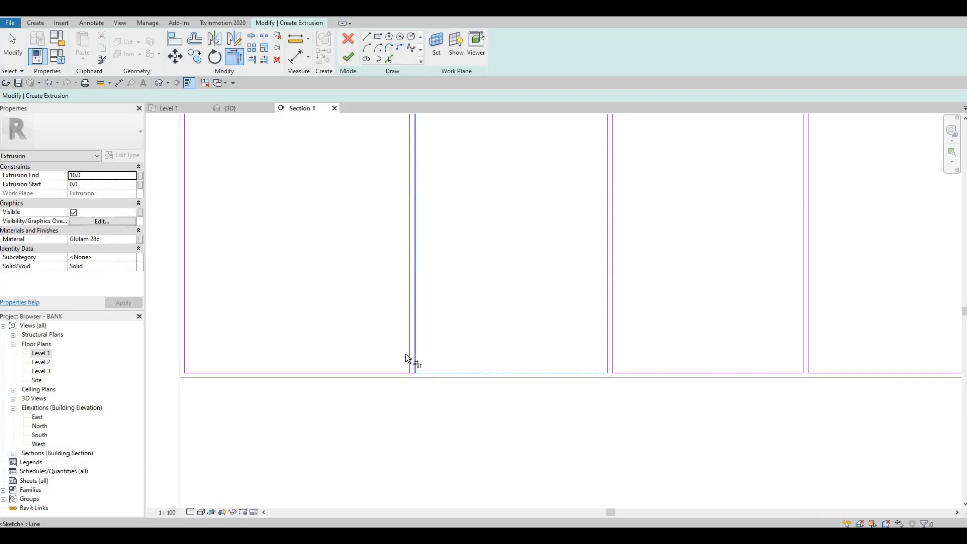
pyautogui.click(408, 355)
pyautogui.click(386, 374)
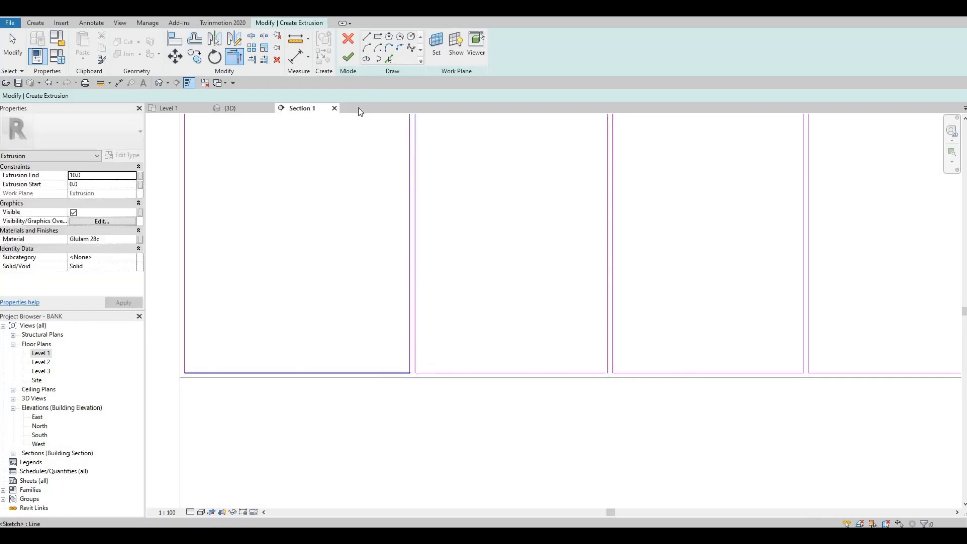
# Finish the door panel extrusion sketch and complete the in-place upper cabinet model.
pyautogui.click(350, 59)
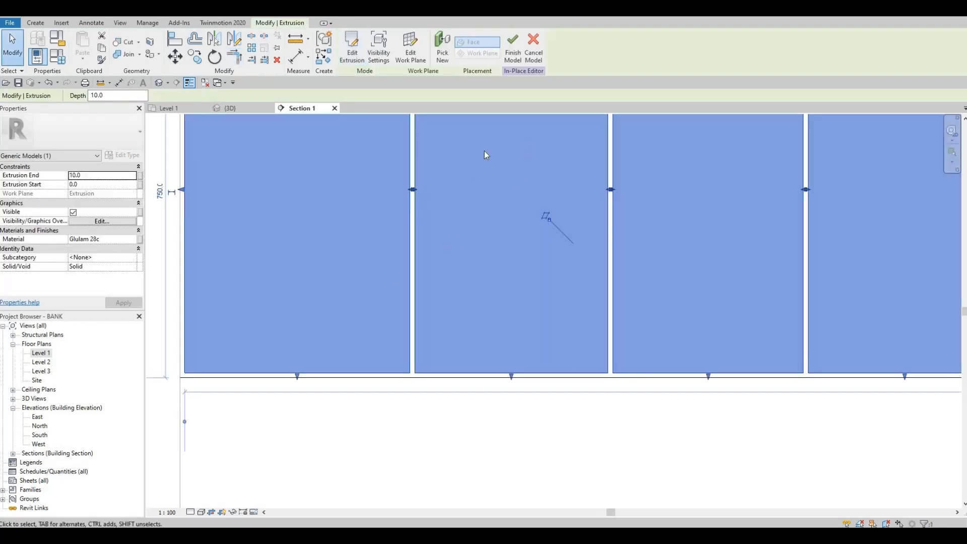
pyautogui.scroll(-4, 484, 150)
pyautogui.click(513, 48)
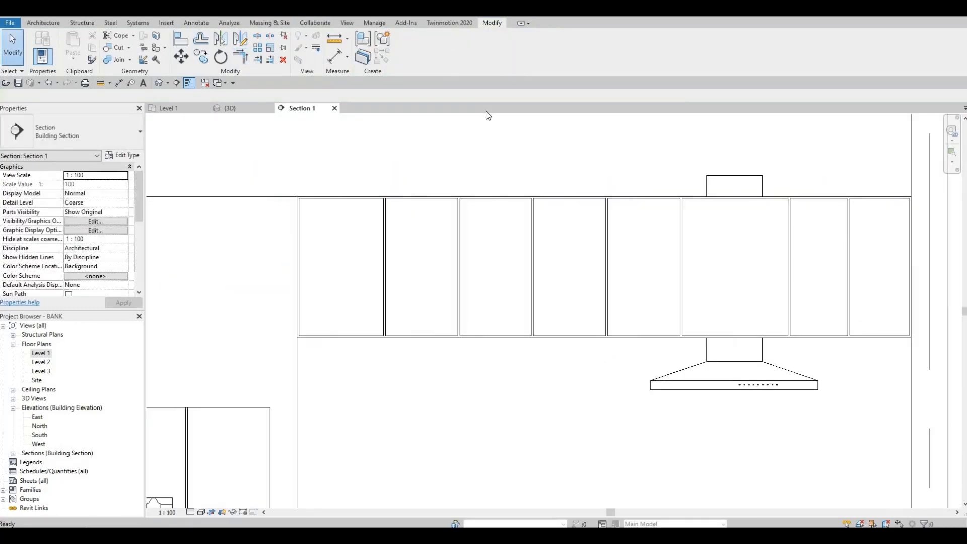
pyautogui.scroll(-2, 457, 321)
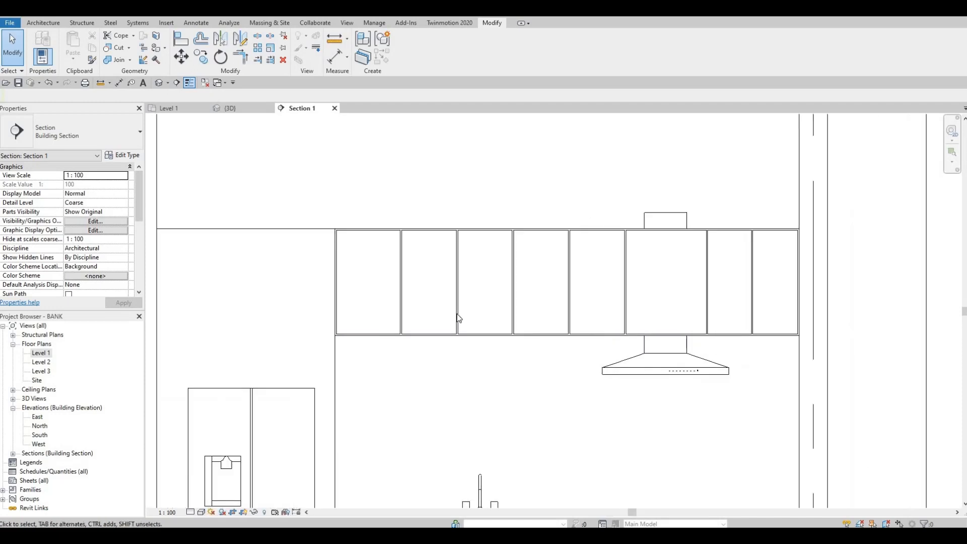
pyautogui.click(462, 333)
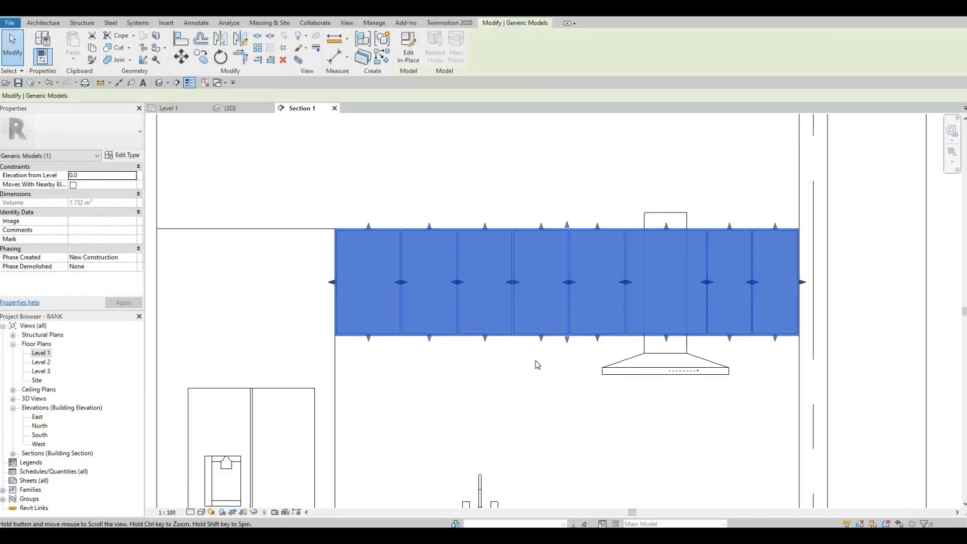
pyautogui.moveTo(651, 354); pyautogui.dragTo(571, 333, button='middle')
pyautogui.press('Escape')
pyautogui.press('Escape')
# Shorten the wall hood's chase so that its top end stays hidden behind the upper cabinet doors.
pyautogui.click(592, 200)
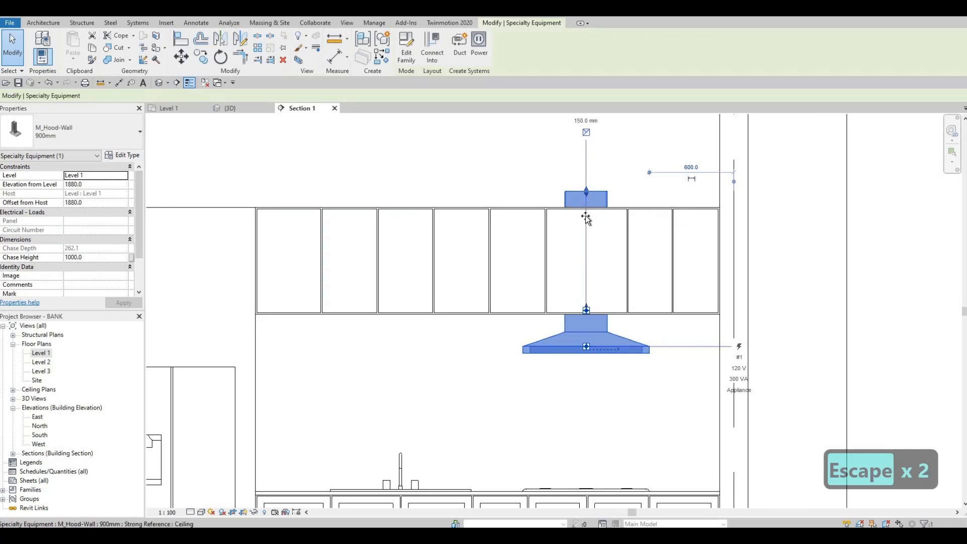
pyautogui.moveTo(585, 202); pyautogui.dragTo(585, 218)
pyautogui.press('Escape')
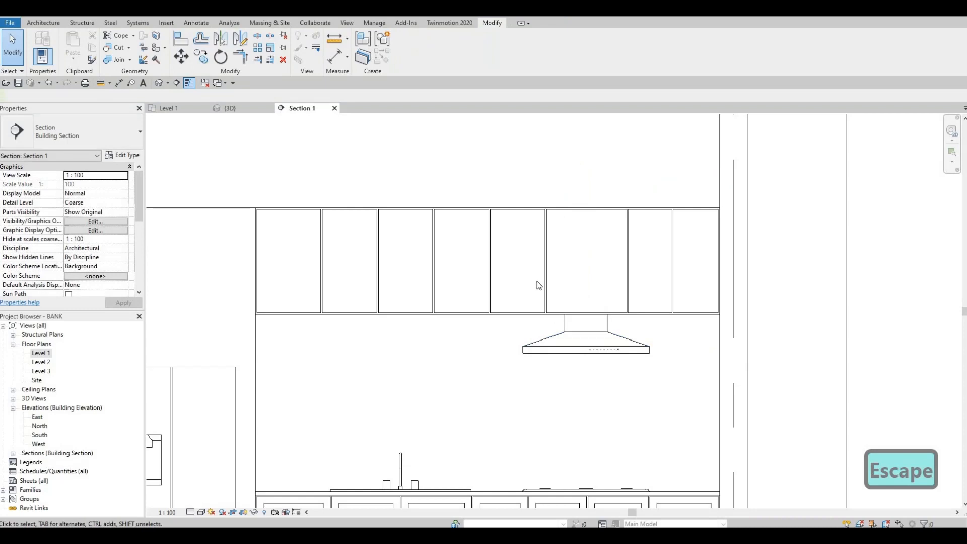
# Reopen the upper cabinets' generic model for in-place editing from the section view.
pyautogui.scroll(-3, 530, 281)
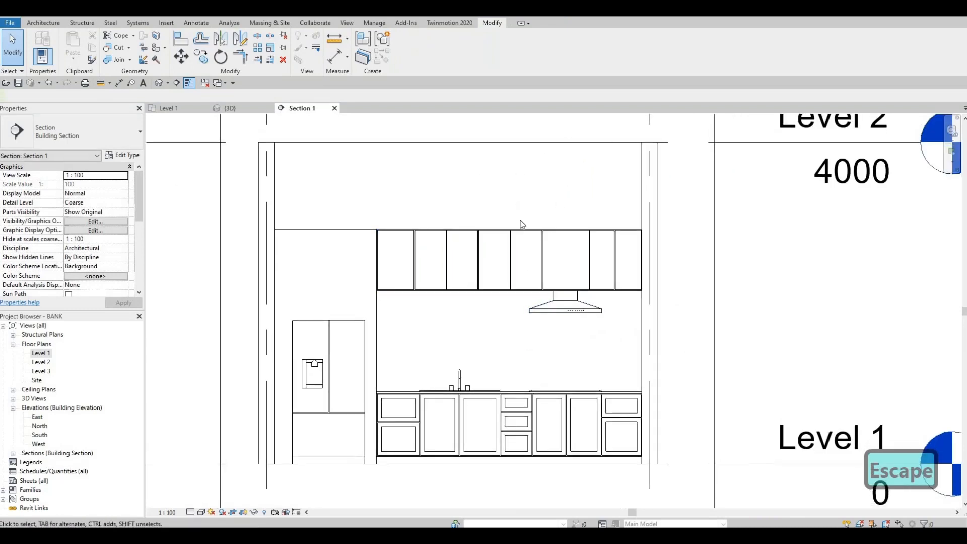
pyautogui.scroll(-2, 521, 220)
pyautogui.press('Escape')
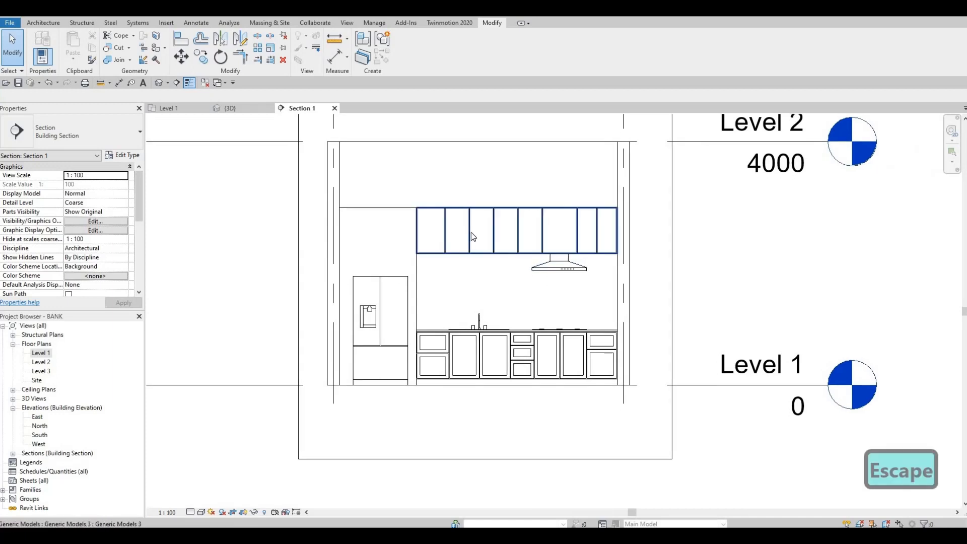
pyautogui.click(416, 131)
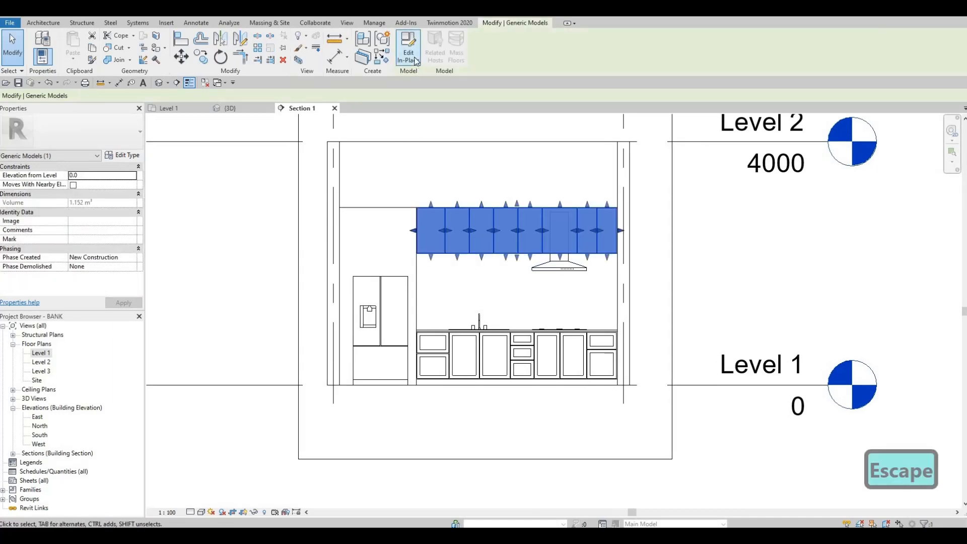
pyautogui.click(416, 58)
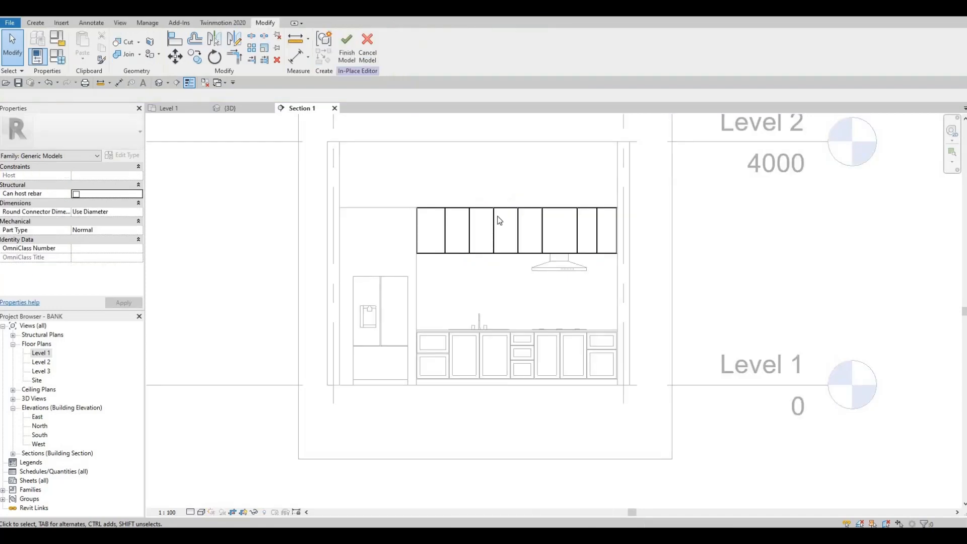
pyautogui.scroll(5, 487, 215)
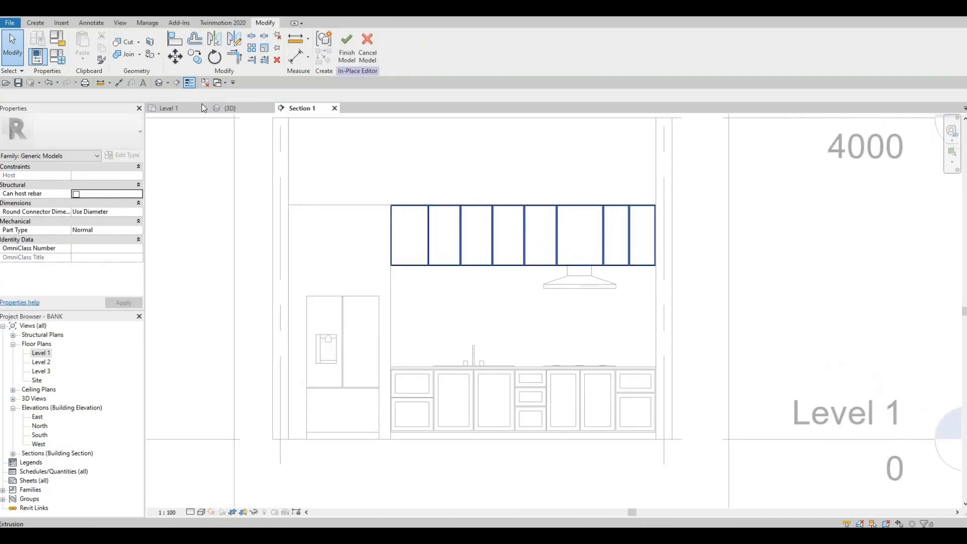
# Start a void extrusion on a work plane picked from the front face of the upper cabinet doors.
pyautogui.click(35, 22)
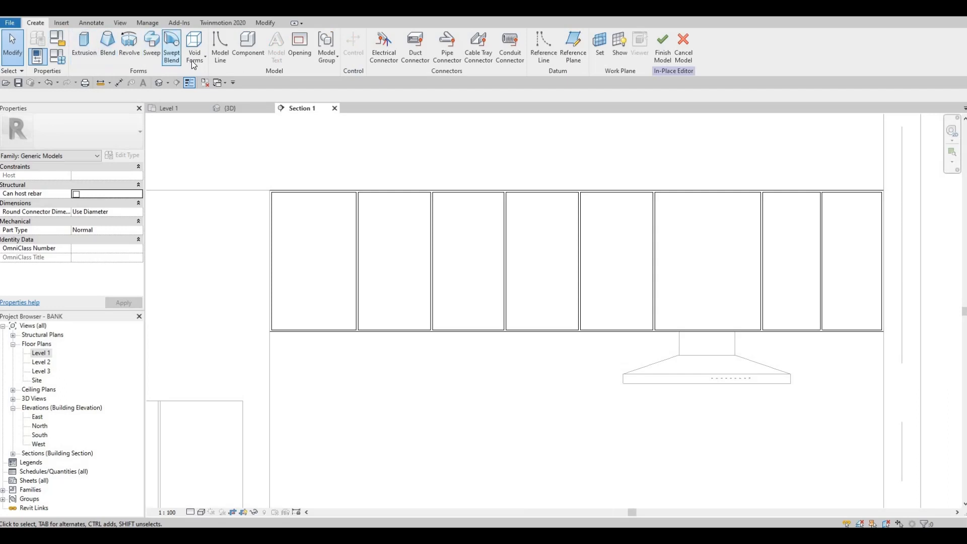
pyautogui.click(194, 58)
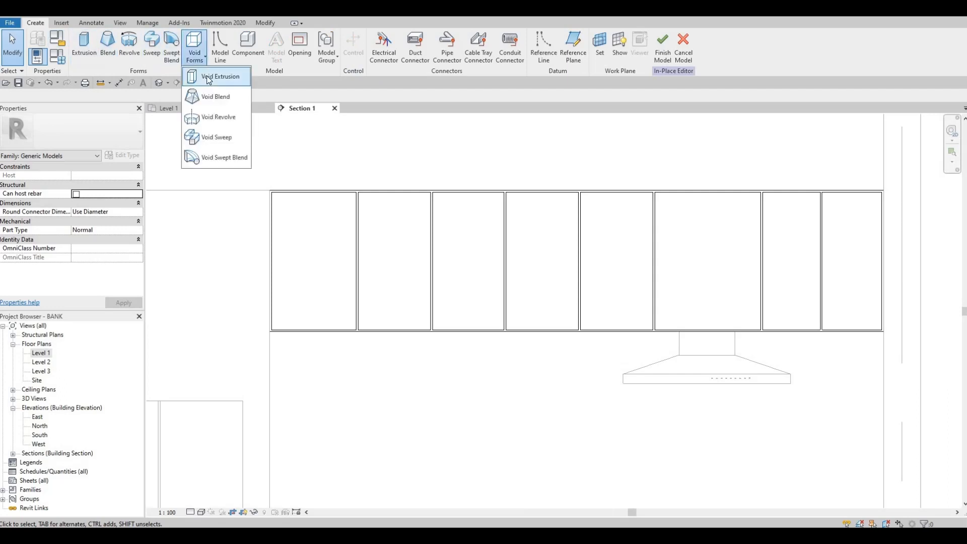
pyautogui.click(198, 126)
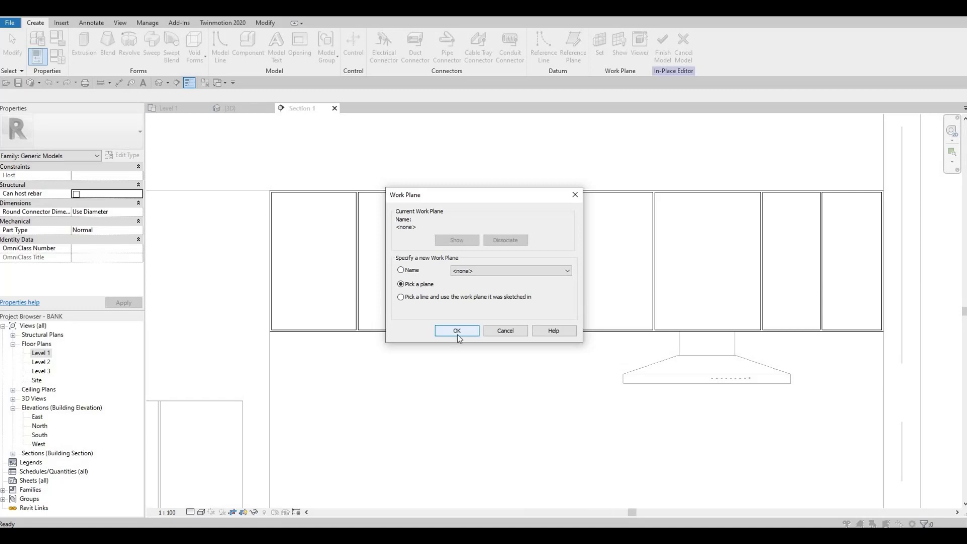
pyautogui.press('Return')
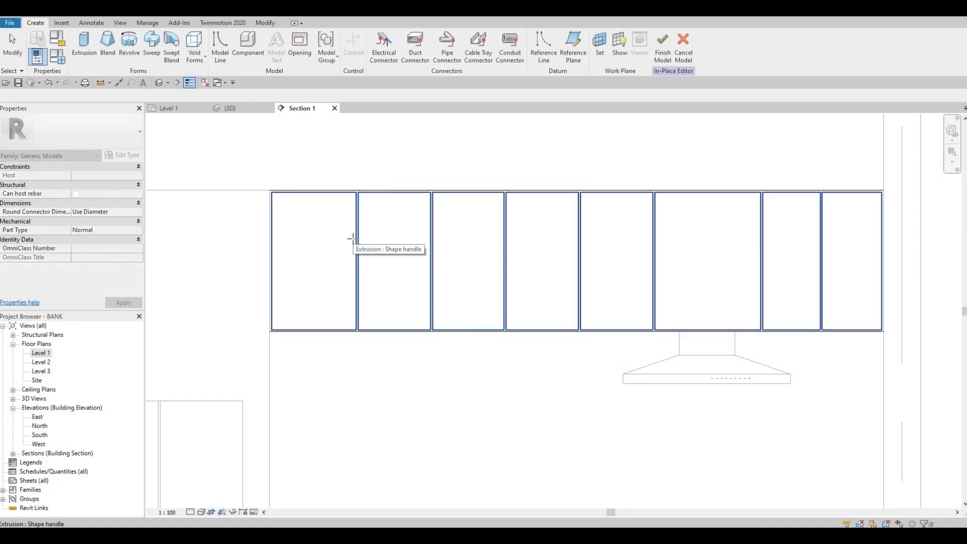
pyautogui.click(352, 239)
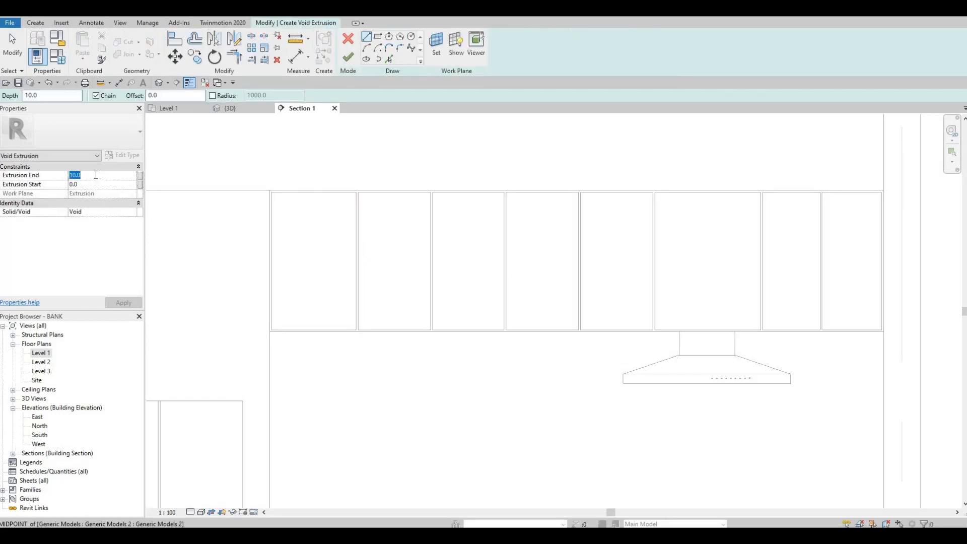
# Set the void's extrusion end to 5 and its extrusion start to -5.
pyautogui.write('5')
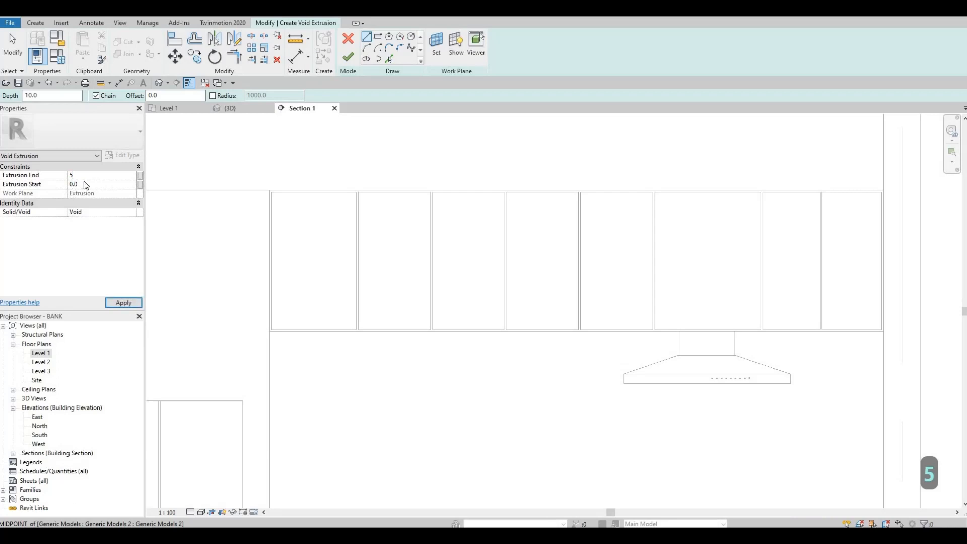
pyautogui.click(85, 182)
pyautogui.write('-5')
pyautogui.press('Return')
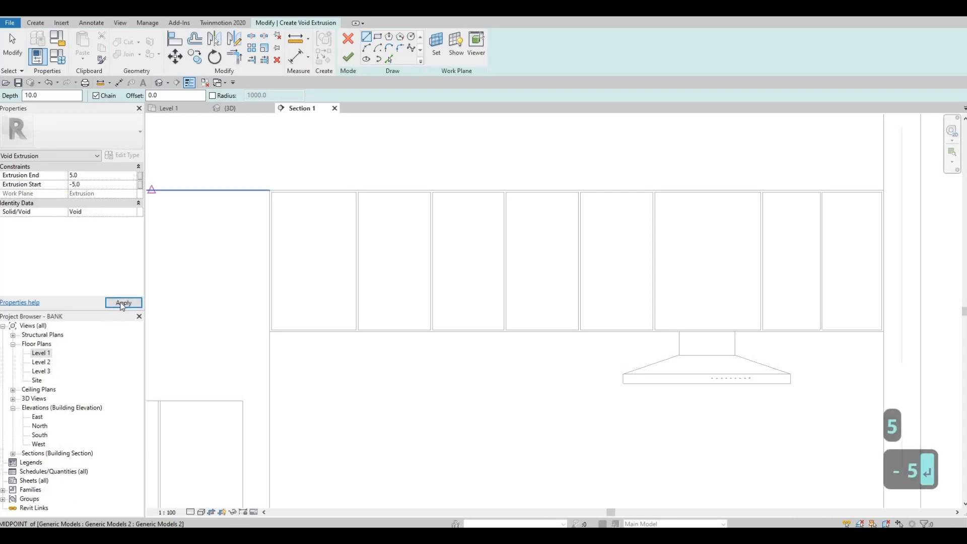
pyautogui.click(123, 303)
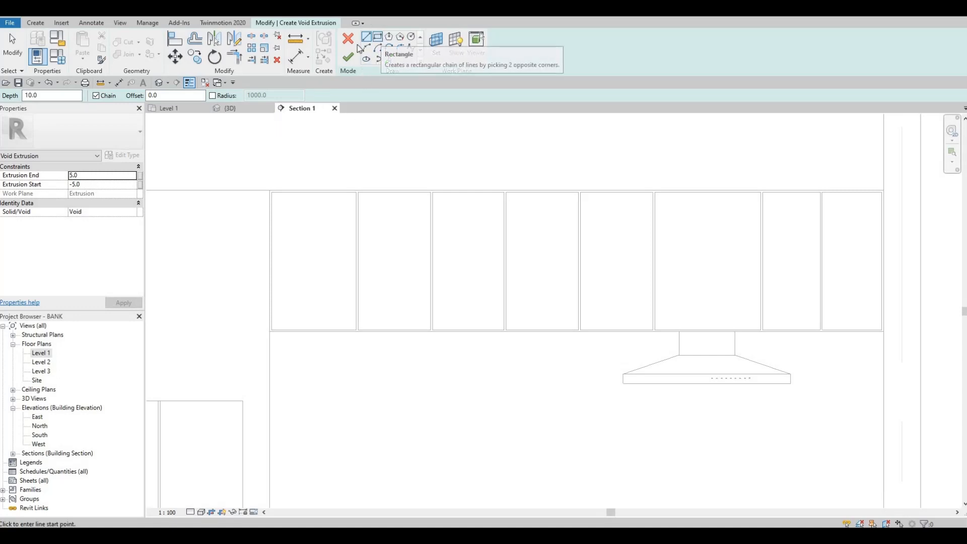
# Sketch rectangles offset 50 mm inward from the door edges in the first three doors from the refrigerator end.
pyautogui.click(378, 37)
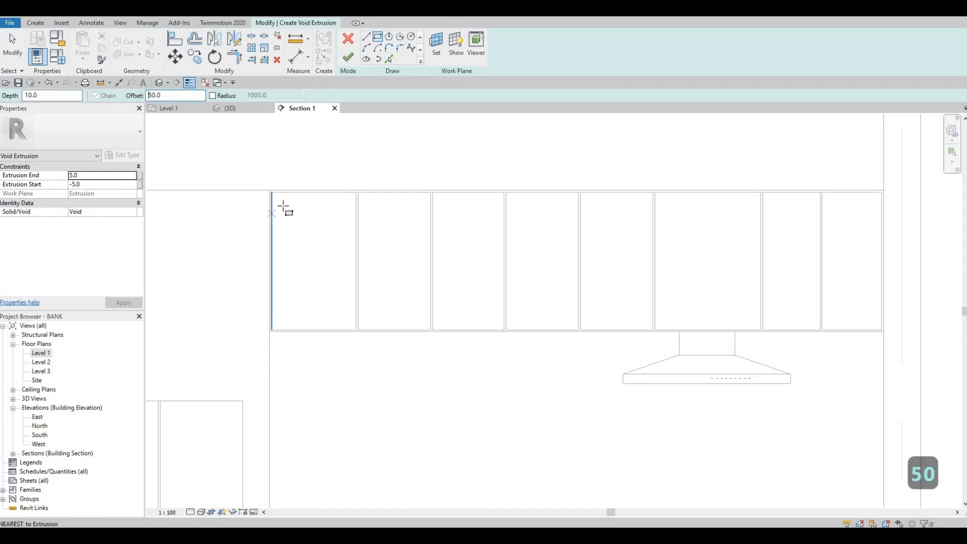
pyautogui.scroll(2, 284, 208)
pyautogui.click(263, 174)
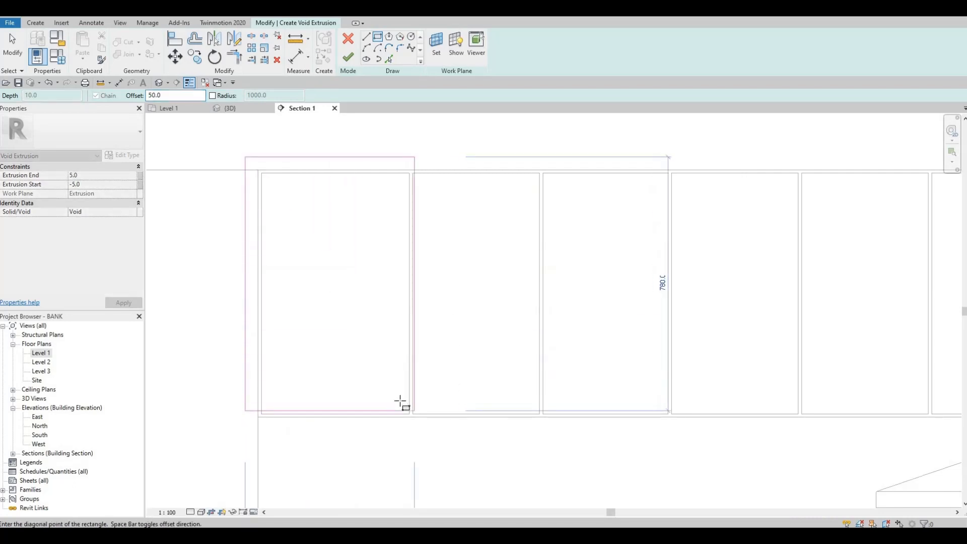
pyautogui.click(408, 414)
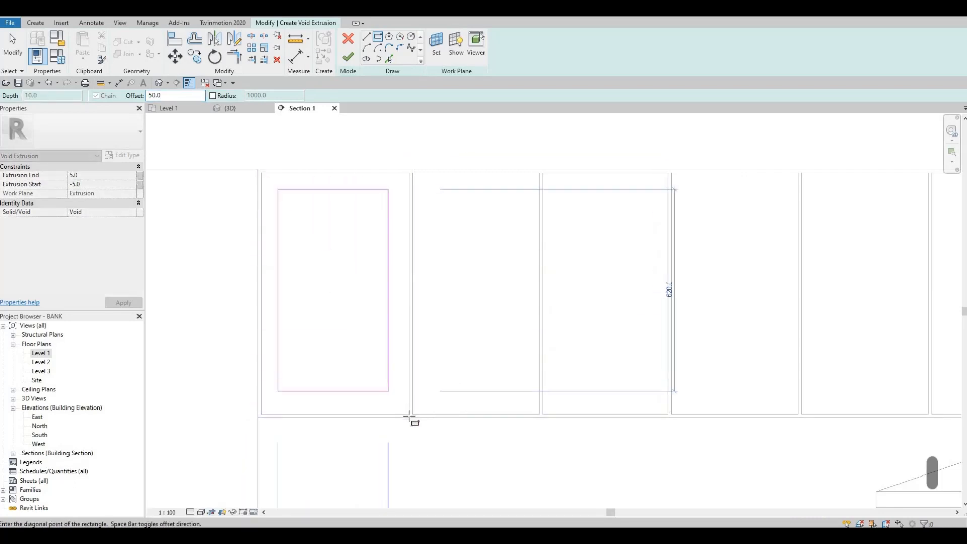
pyautogui.click(414, 174)
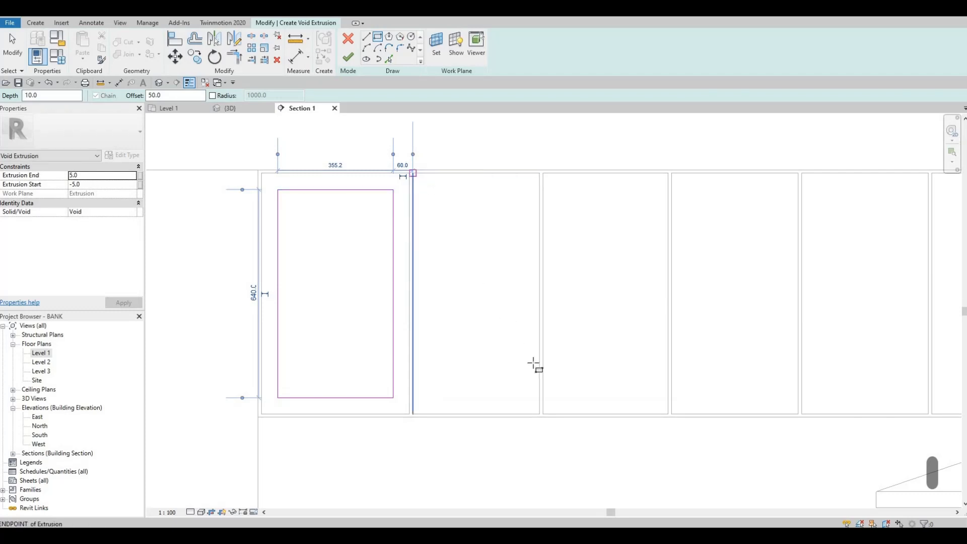
pyautogui.click(539, 414)
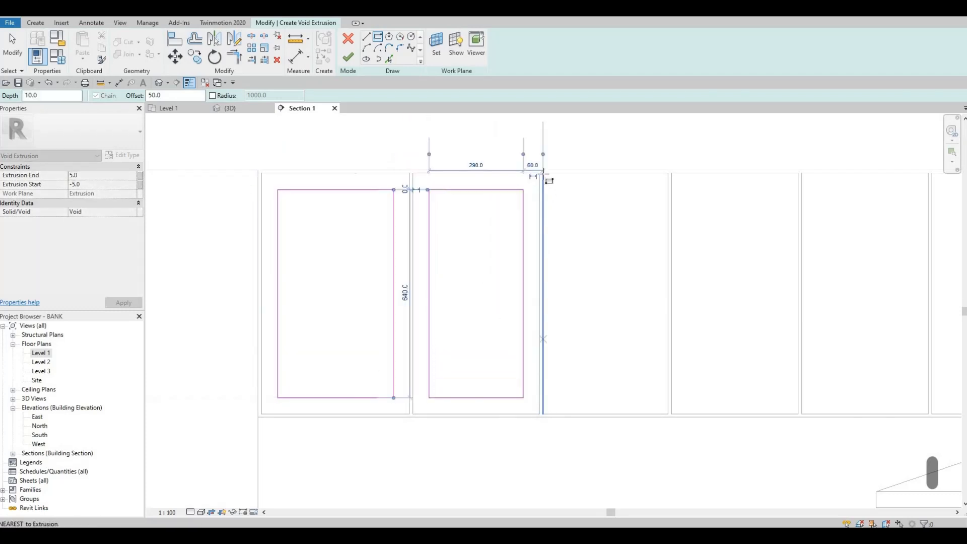
pyautogui.click(543, 174)
pyautogui.click(667, 414)
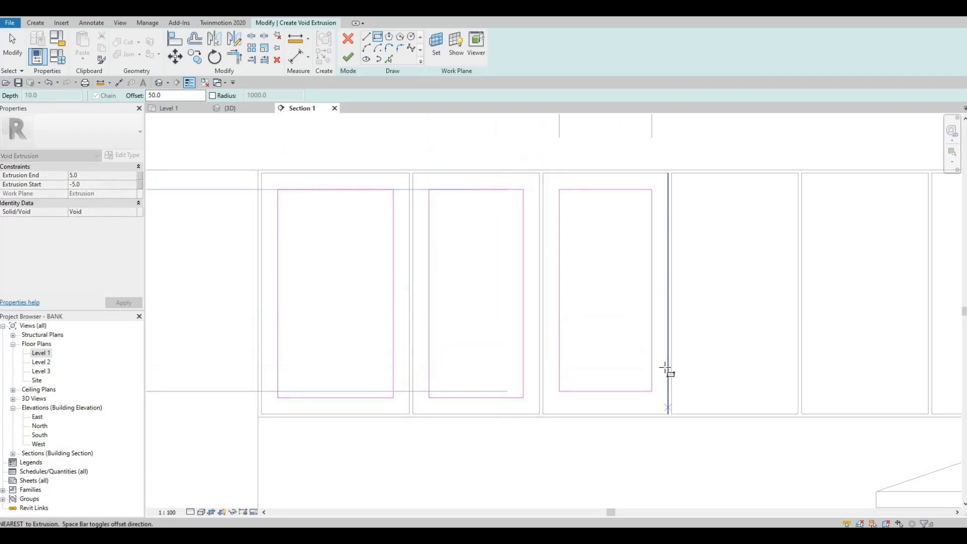
# Sketch the same 50 mm inset rectangles in the fourth and fifth doors and the wide door above the hood.
pyautogui.moveTo(680, 333); pyautogui.dragTo(363, 302, button='middle')
pyautogui.click(355, 144)
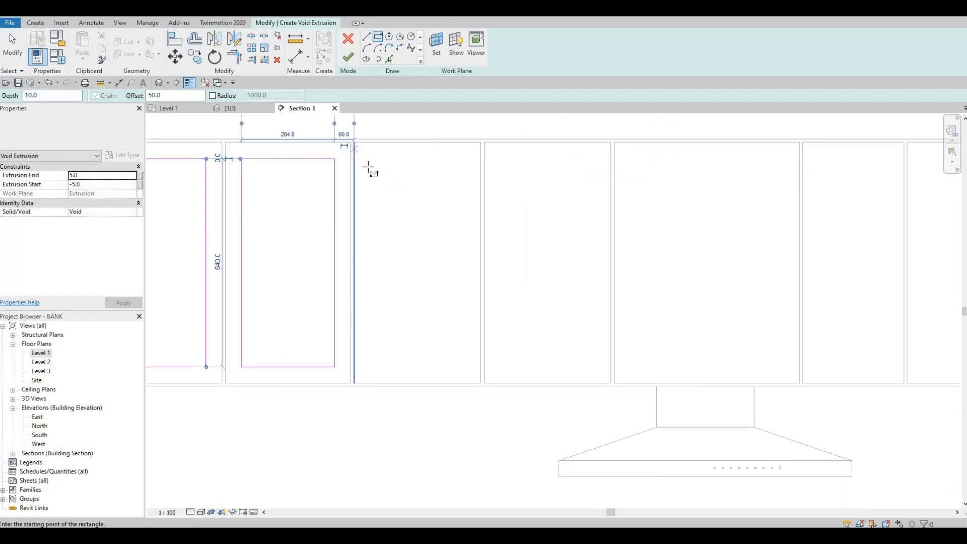
pyautogui.click(481, 383)
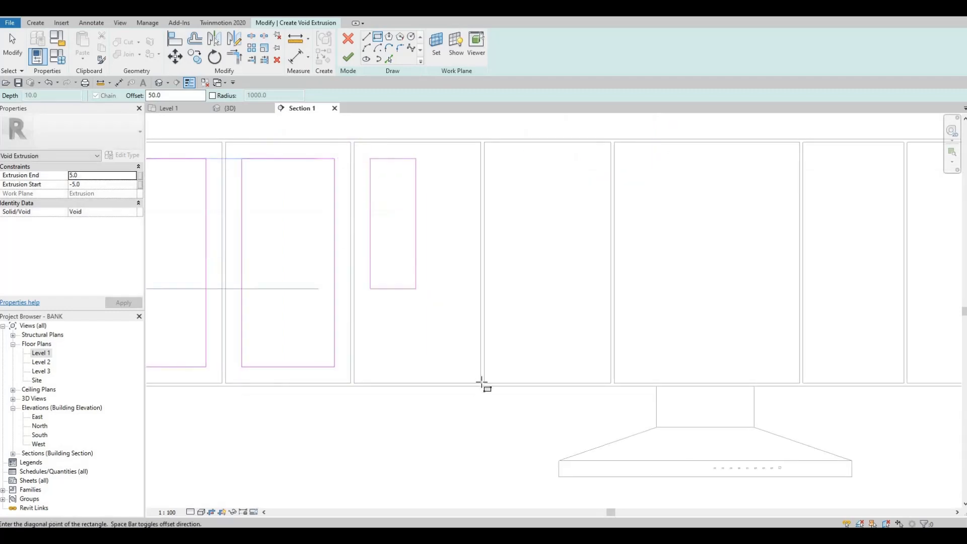
pyautogui.click(484, 142)
pyautogui.click(610, 383)
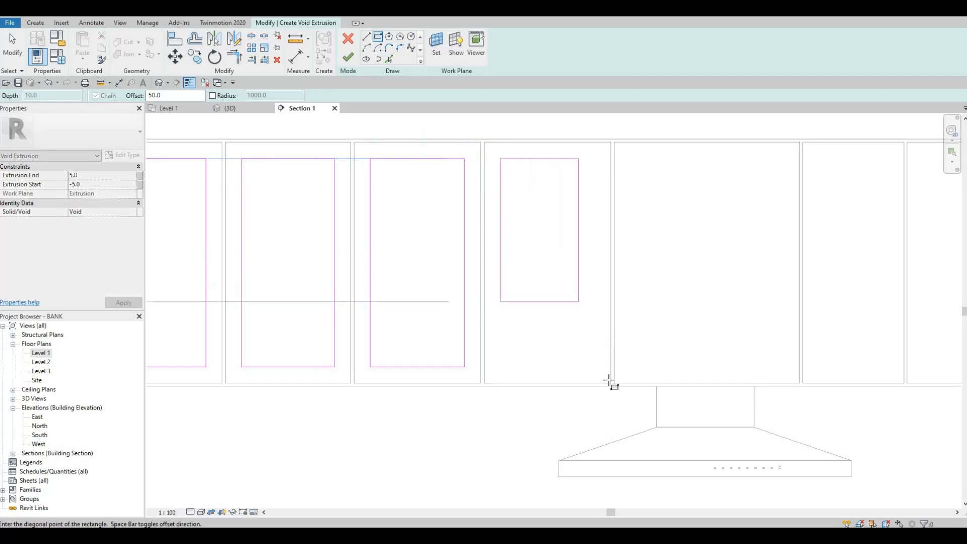
pyautogui.click(615, 143)
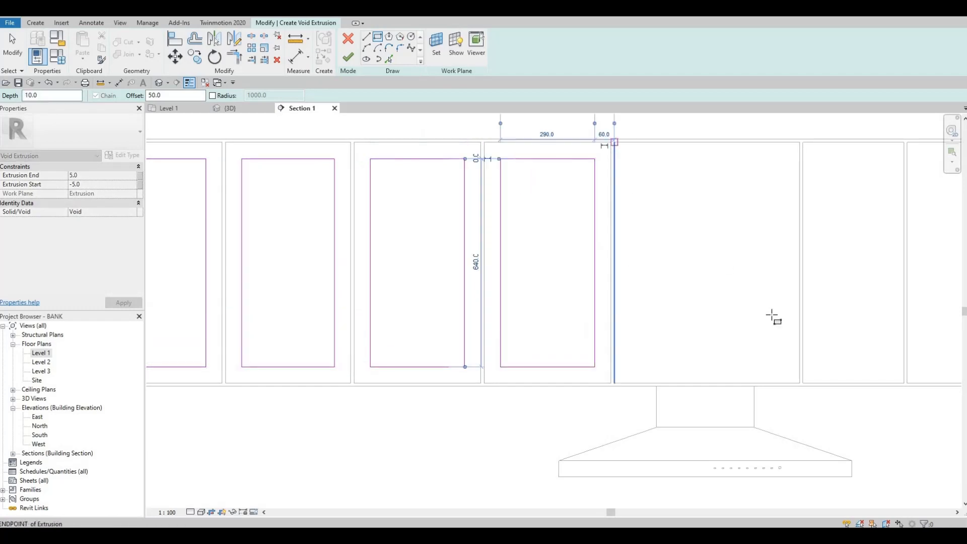
pyautogui.click(800, 384)
# Sketch 50 mm inset rectangles in the last two narrow doors, and finish the void sketch and the in-place model.
pyautogui.moveTo(812, 316); pyautogui.dragTo(478, 326, button='middle')
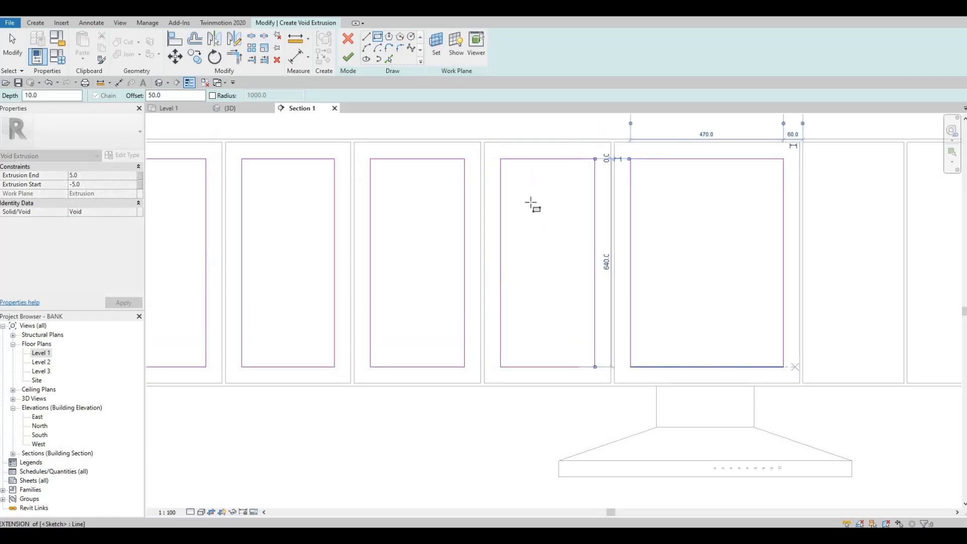
pyautogui.click(469, 154)
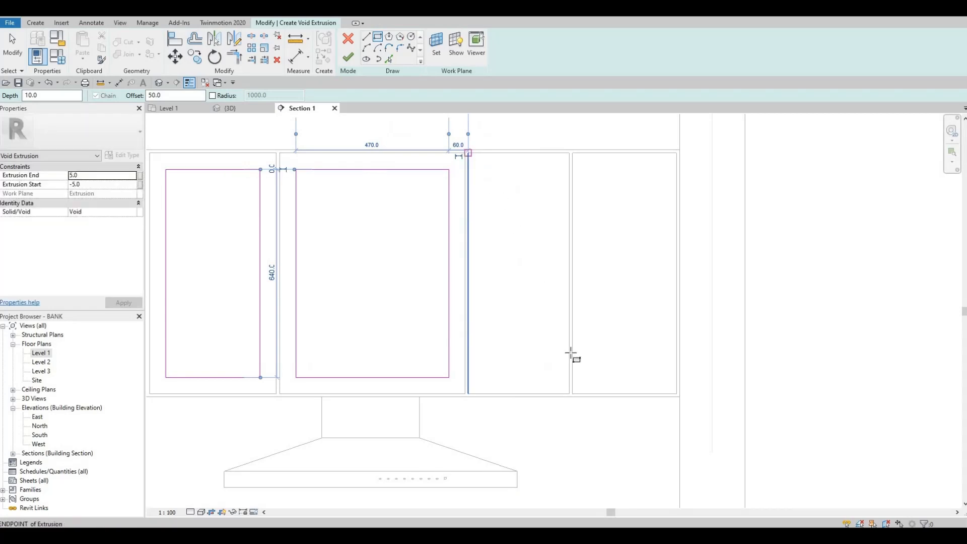
pyautogui.click(570, 390)
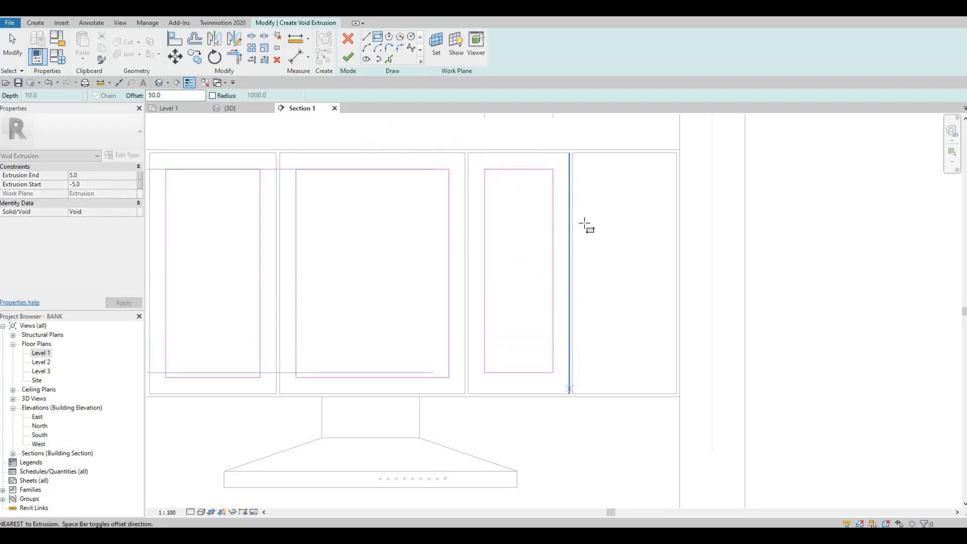
pyautogui.click(574, 154)
pyautogui.click(676, 393)
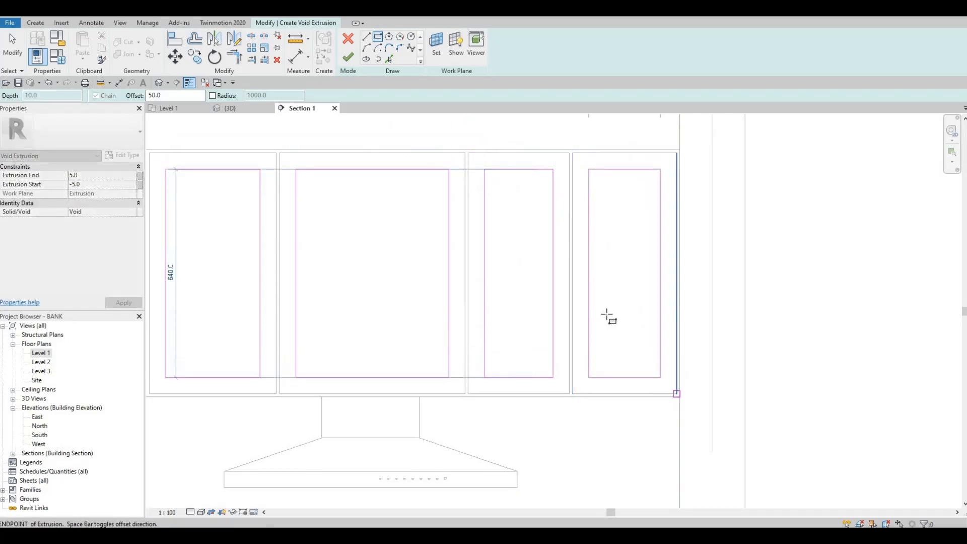
pyautogui.scroll(-4, 608, 316)
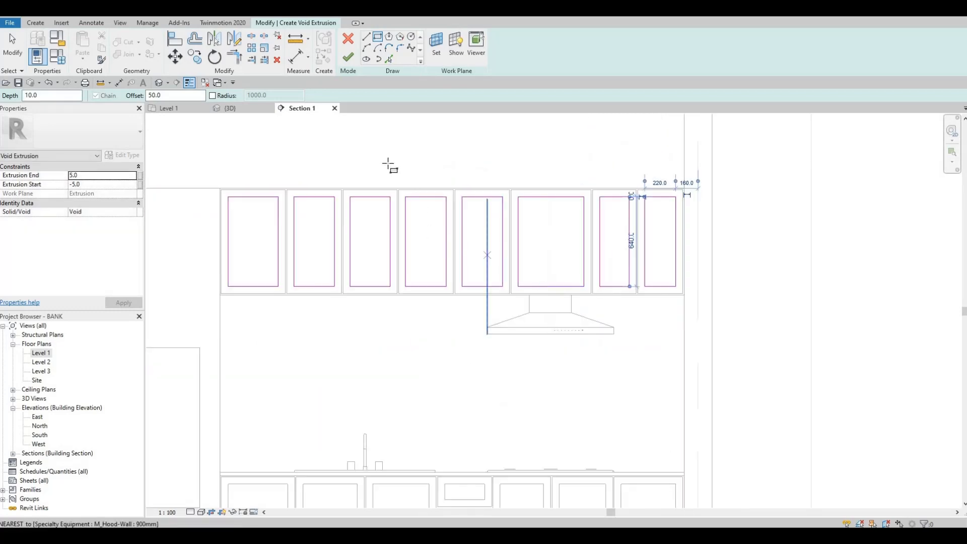
pyautogui.click(347, 57)
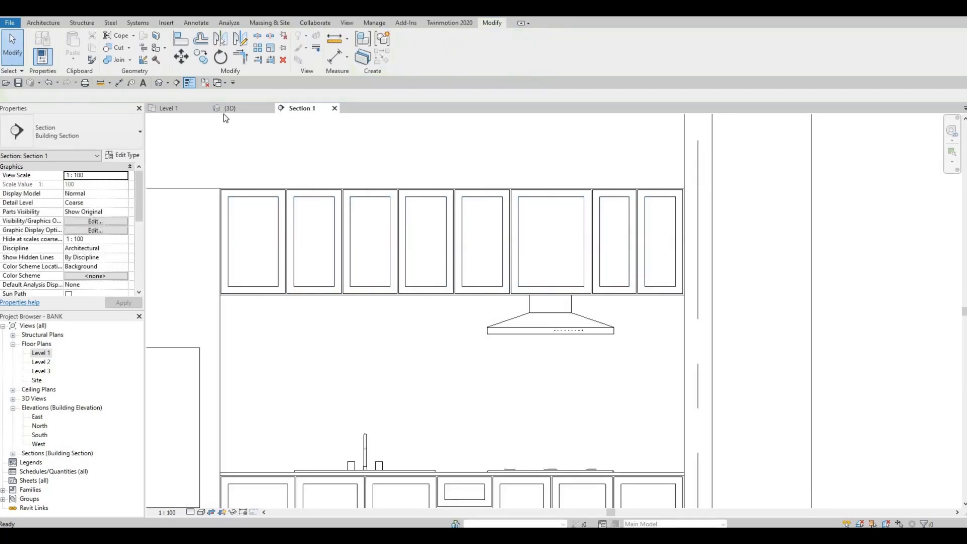
# Examine the recessed upper cabinet doors in the 3D view and compare them with the base cabinet fronts.
pyautogui.hotkey('ctrl', 'Tab')
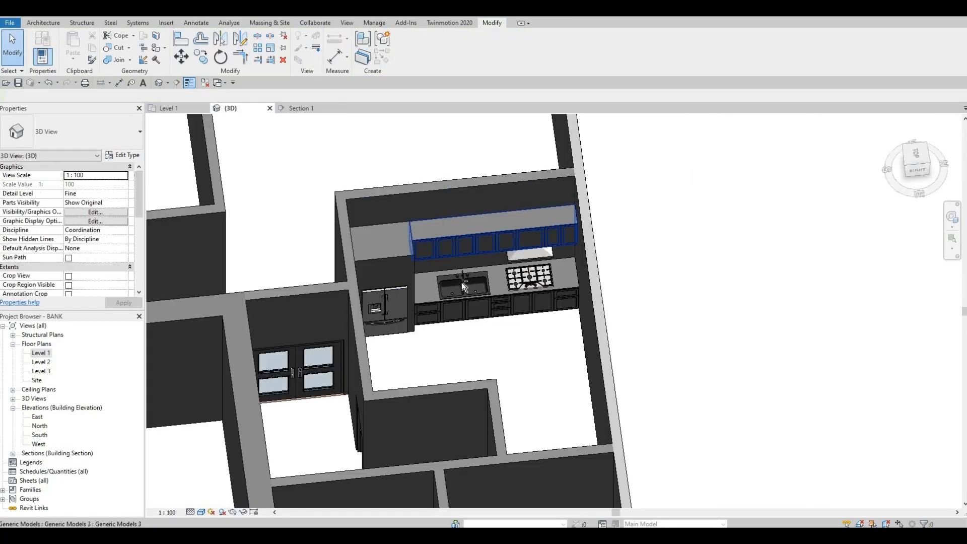
pyautogui.keyDown('shift'); pyautogui.moveTo(510, 199); pyautogui.dragTo(524, 222, button='middle'); pyautogui.keyUp('shift')
pyautogui.scroll(7, 525, 222)
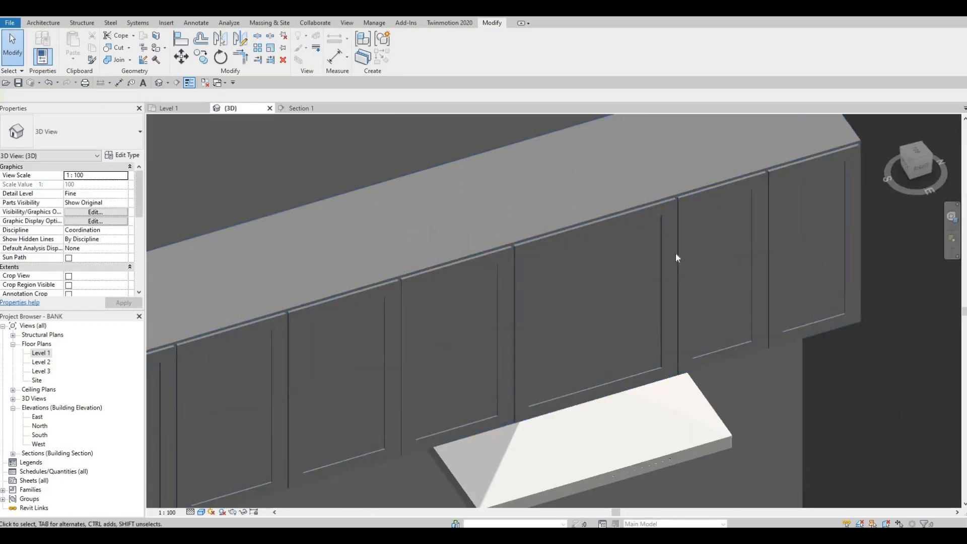
pyautogui.scroll(-5, 573, 266)
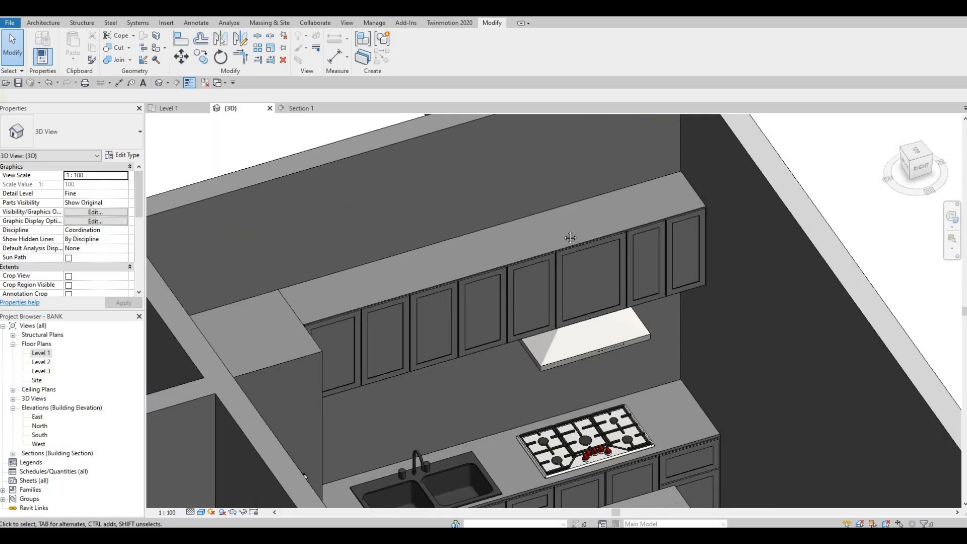
pyautogui.moveTo(543, 383)
pyautogui.mouseDown(button='middle')
pyautogui.moveTo(529, 323)
pyautogui.moveTo(550, 313)
pyautogui.moveTo(535, 385)
pyautogui.mouseUp(button='middle')
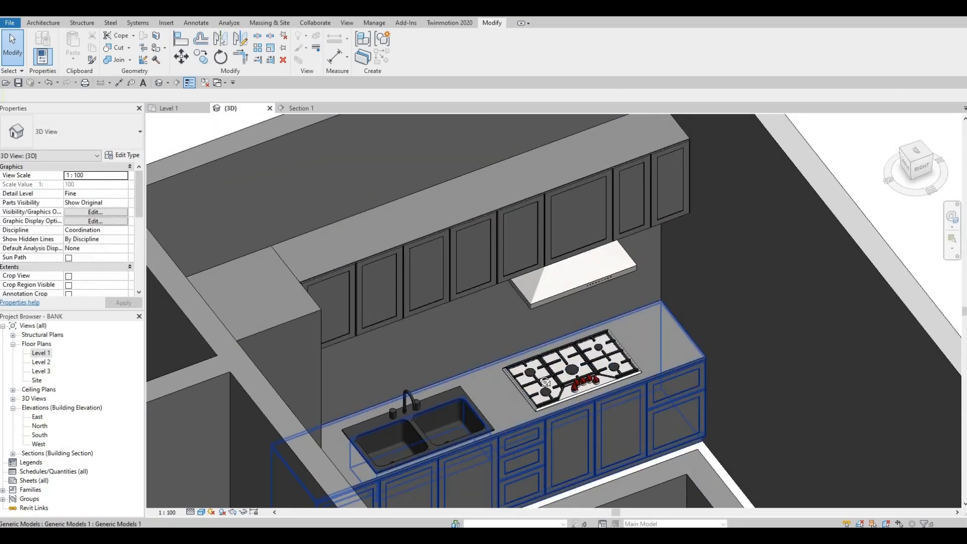
pyautogui.moveTo(525, 481); pyautogui.dragTo(525, 381, button='middle')
pyautogui.scroll(5, 525, 381)
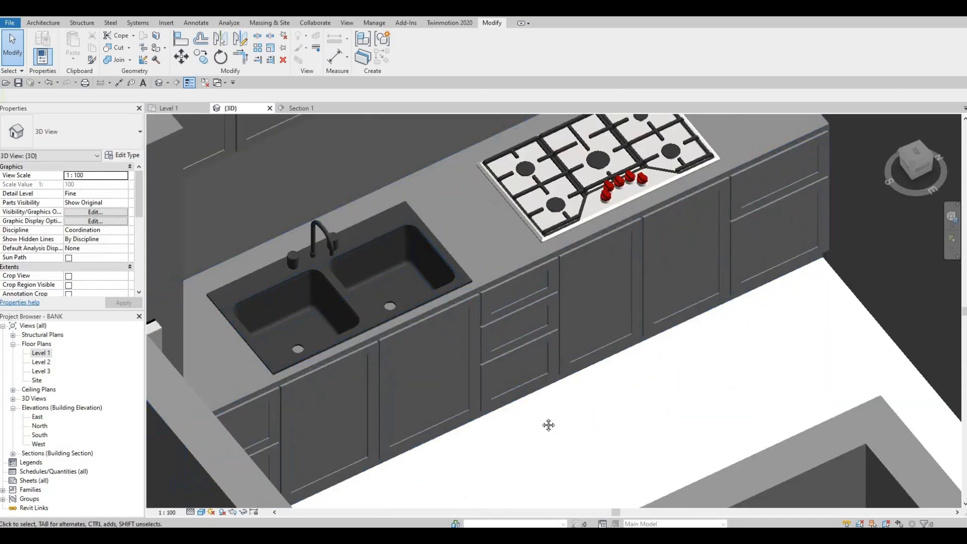
pyautogui.scroll(-4, 494, 286)
pyautogui.moveTo(495, 285); pyautogui.dragTo(494, 330, button='middle')
pyautogui.scroll(4, 469, 328)
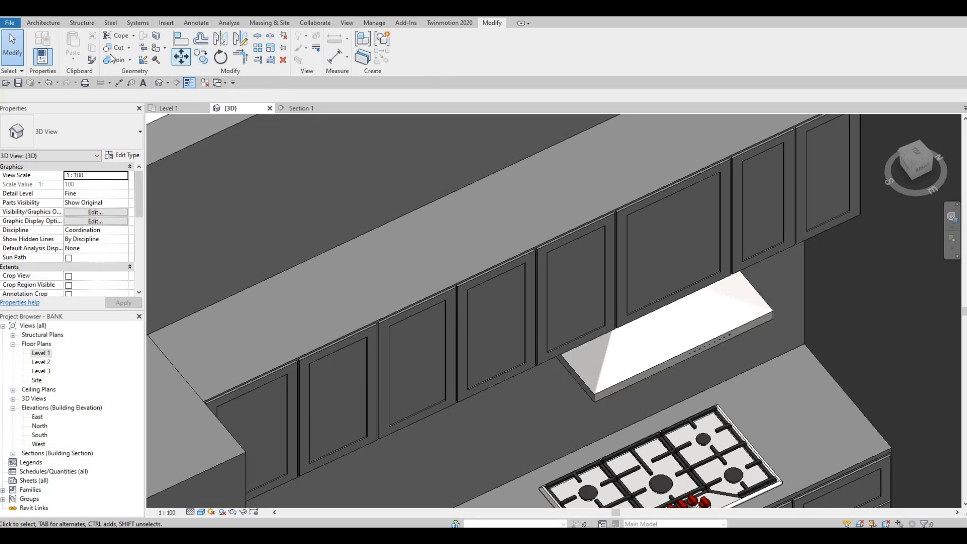
pyautogui.click(181, 58)
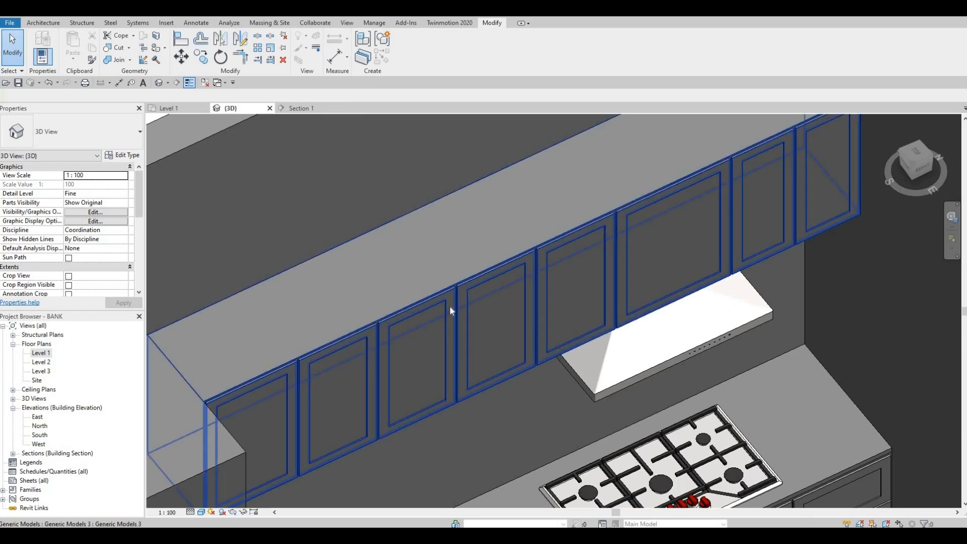
pyautogui.scroll(-4, 475, 287)
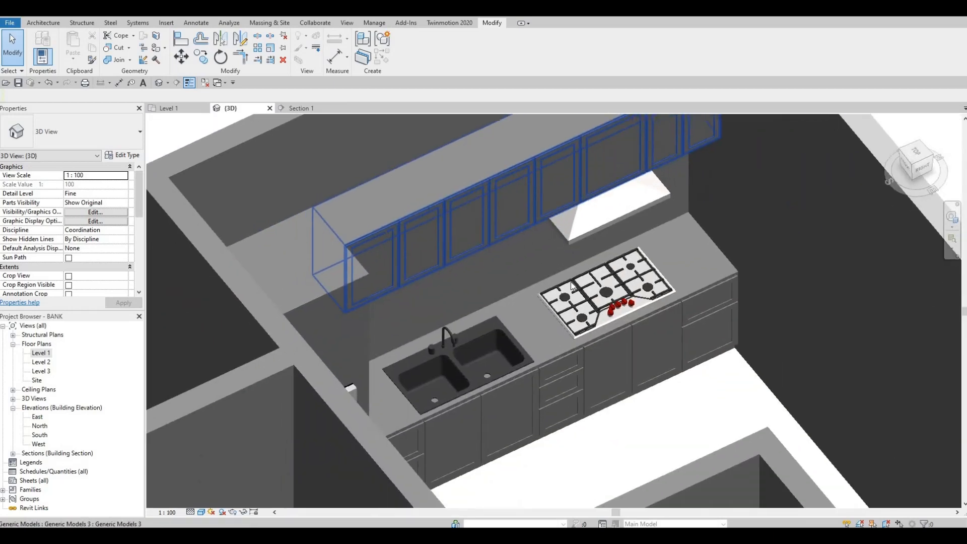
pyautogui.scroll(2, 573, 284)
pyautogui.press('Escape')
pyautogui.press('Escape')
pyautogui.scroll(-2, 584, 196)
pyautogui.scroll(4, 584, 195)
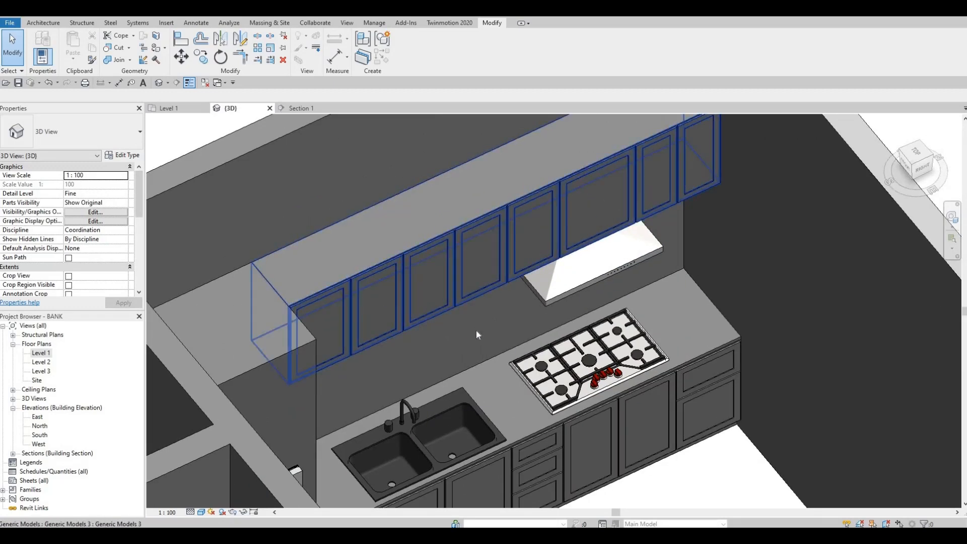
pyautogui.keyDown('shift'); pyautogui.moveTo(539, 330); pyautogui.dragTo(467, 273, button='middle'); pyautogui.keyUp('shift')
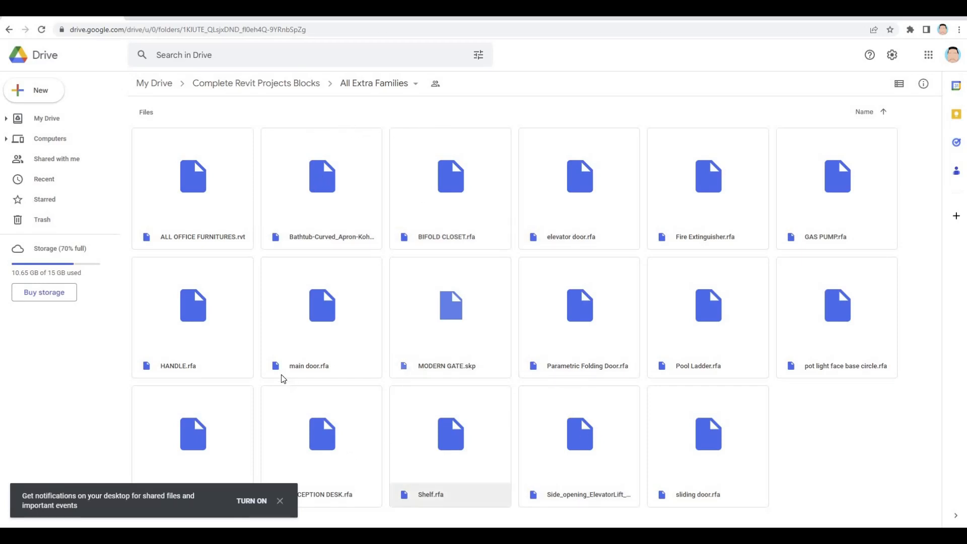
# Switch to the All Extra Families folder in Google Drive and open the file options for HANDLE.rfa.
pyautogui.rightClick(228, 360)
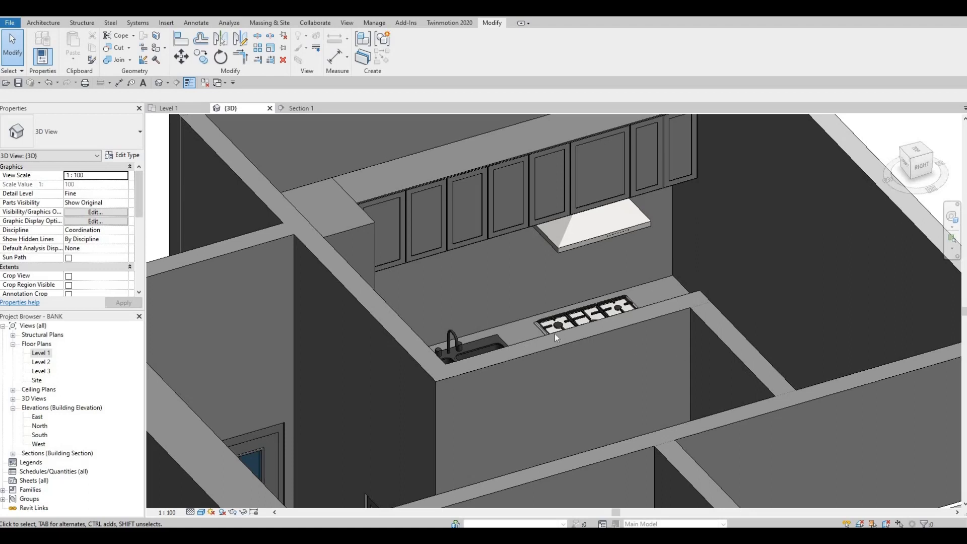
# Switch to the Downloads folder and load the HANDLE family into the kitchen model, ready for placement.
pyautogui.moveTo(581, 376); pyautogui.dragTo(482, 339, button='middle')
pyautogui.scroll(1, 570, 361)
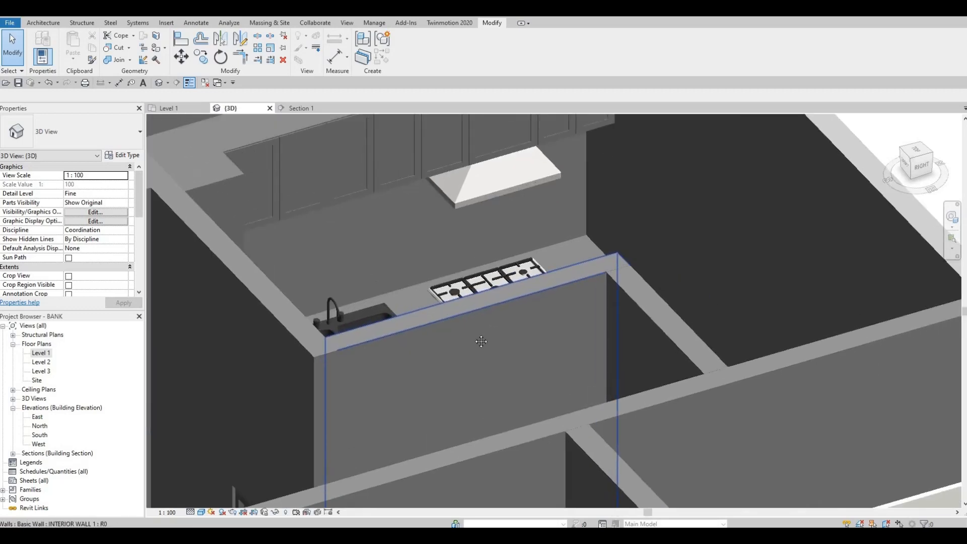
pyautogui.scroll(-2, 503, 377)
pyautogui.keyDown('shift'); pyautogui.moveTo(503, 377); pyautogui.dragTo(496, 350, button='middle'); pyautogui.keyUp('shift')
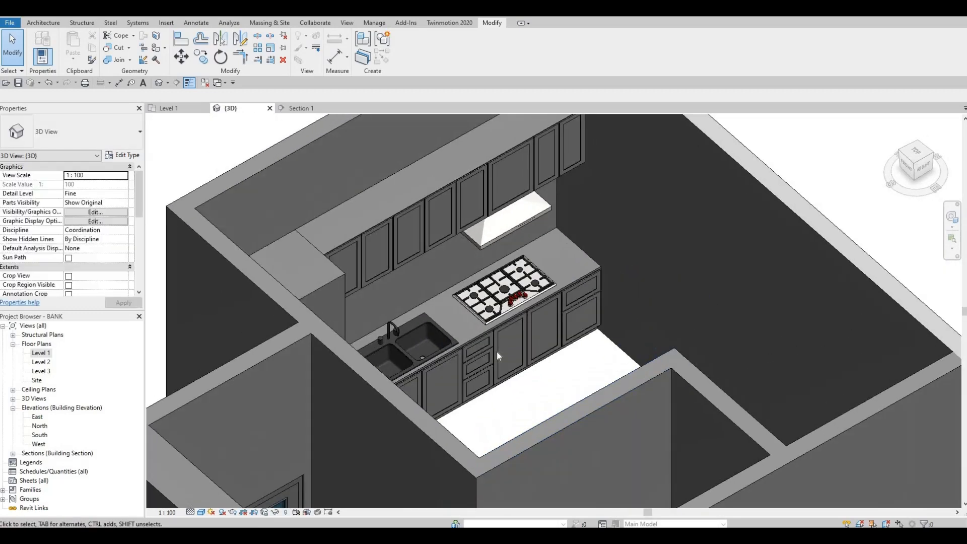
pyautogui.scroll(1, 496, 351)
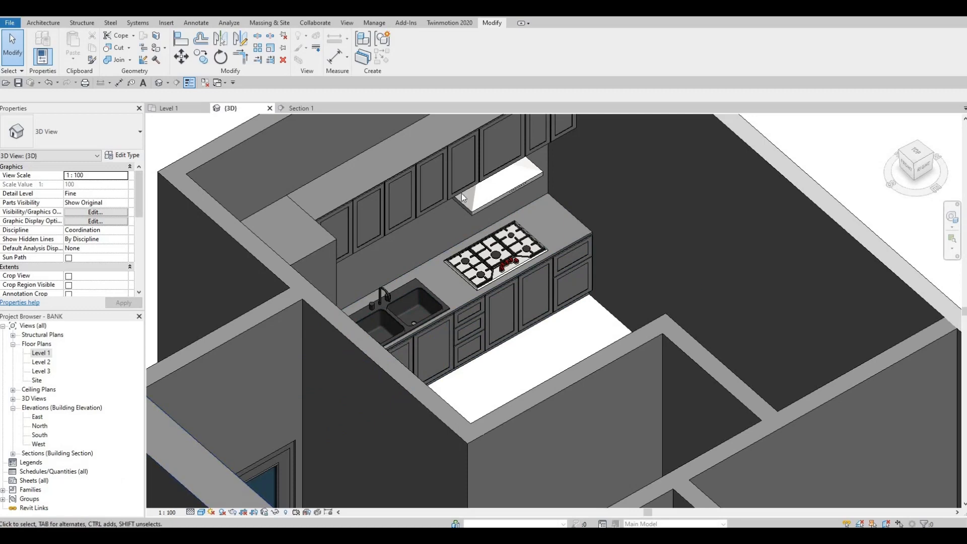
pyautogui.hotkey('alt', 'Tab')
pyautogui.moveTo(518, 91); pyautogui.dragTo(793, 146)
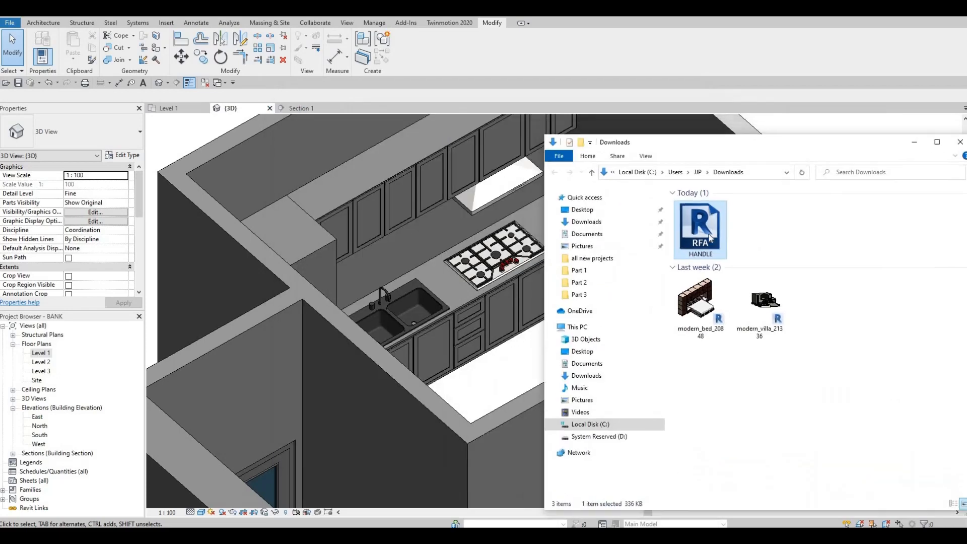
pyautogui.moveTo(524, 210); pyautogui.dragTo(489, 252)
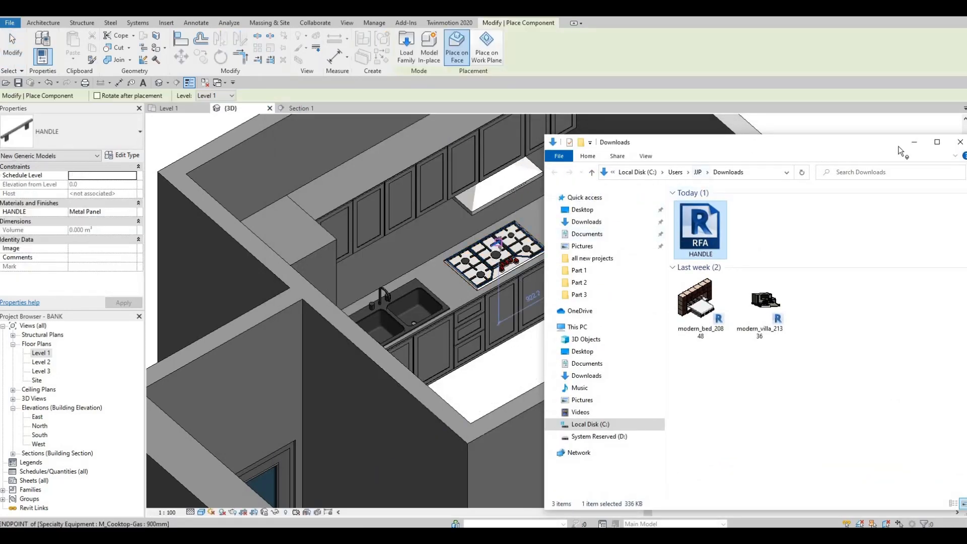
pyautogui.click(913, 141)
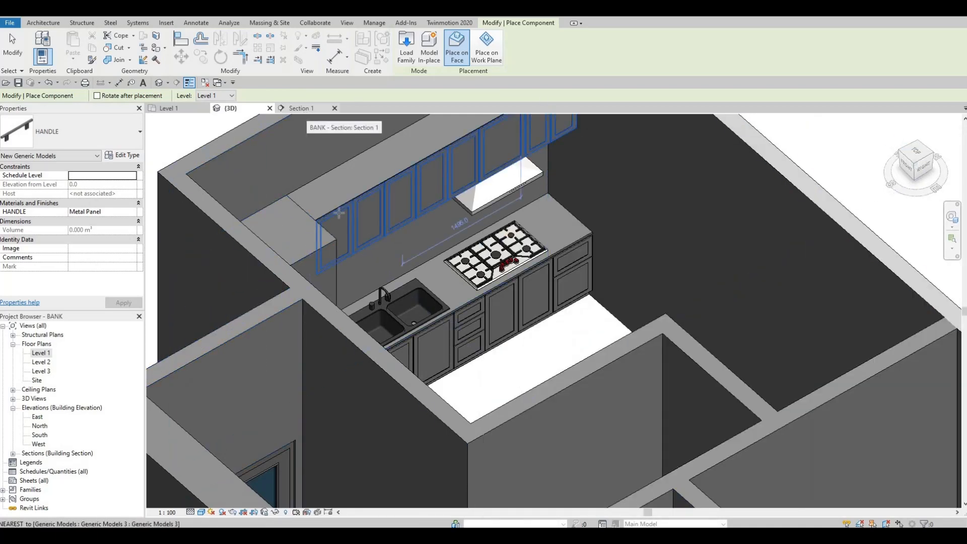
# In the Section 1 view, place vertical handles on the two base doors below the sink, either side of their shared edge.
pyautogui.click(304, 111)
pyautogui.scroll(-4, 473, 156)
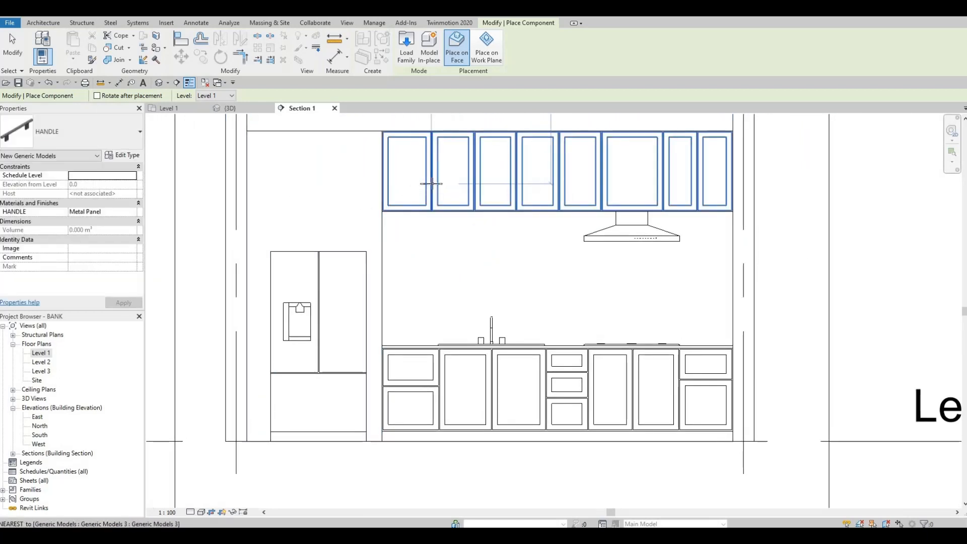
pyautogui.scroll(2, 438, 197)
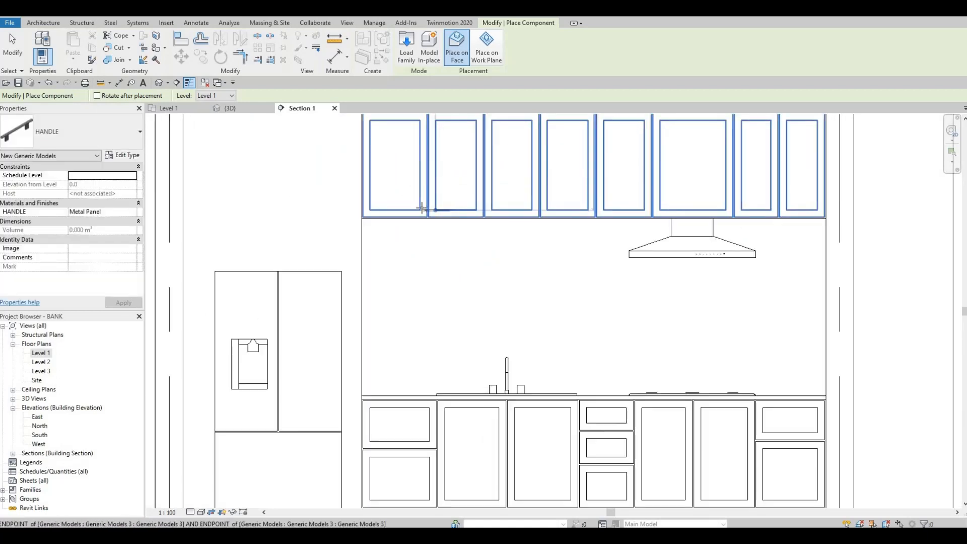
pyautogui.scroll(3, 425, 205)
pyautogui.scroll(4, 420, 207)
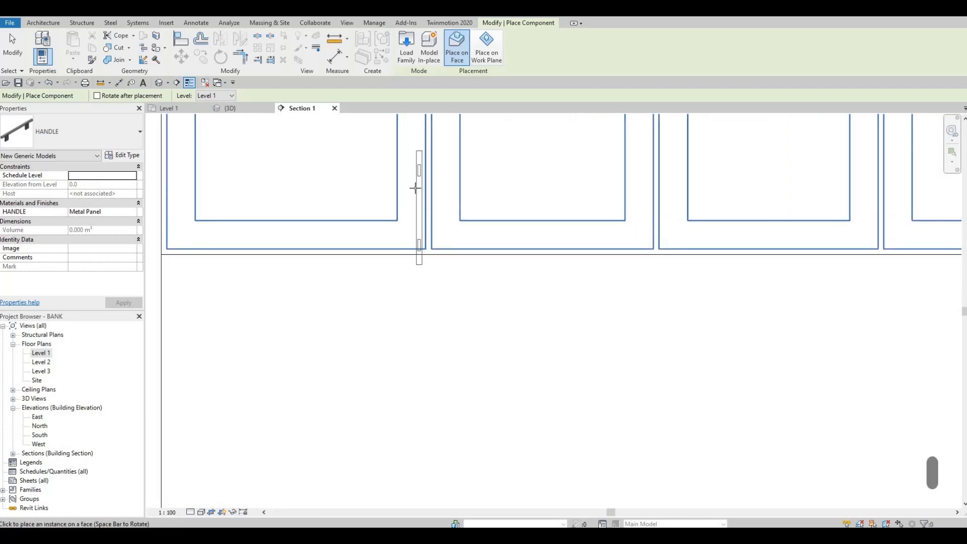
pyautogui.scroll(-5, 567, 184)
pyautogui.scroll(3, 518, 257)
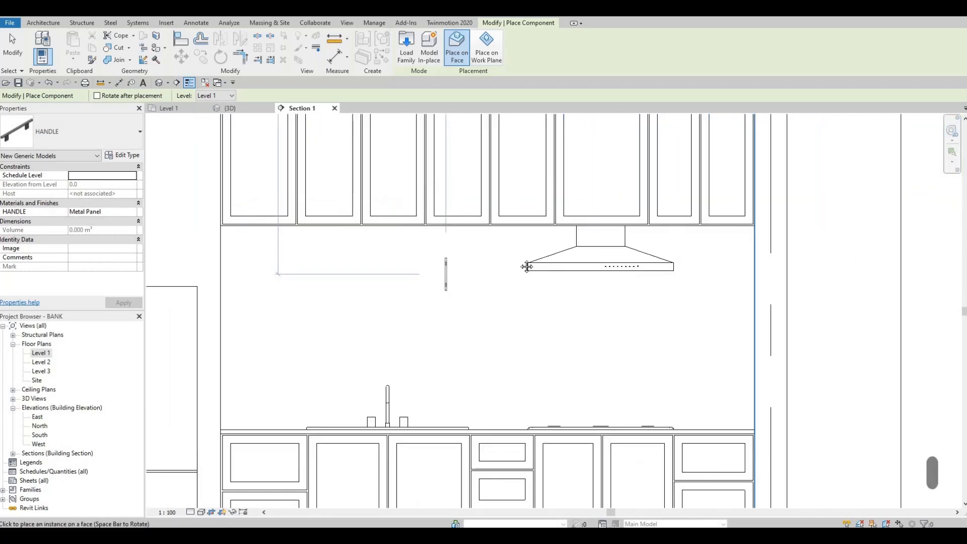
pyautogui.scroll(-2, 453, 293)
pyautogui.scroll(5, 438, 318)
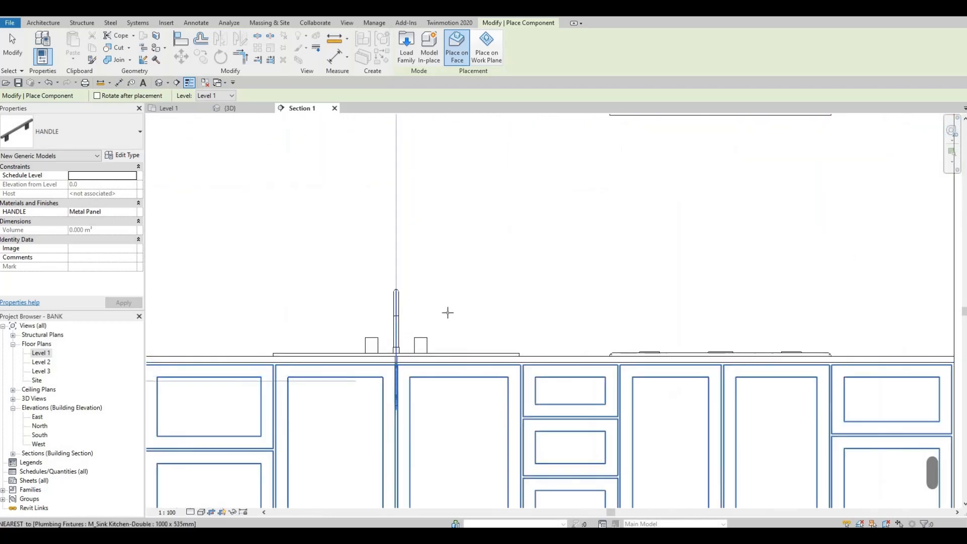
pyautogui.scroll(-2, 438, 317)
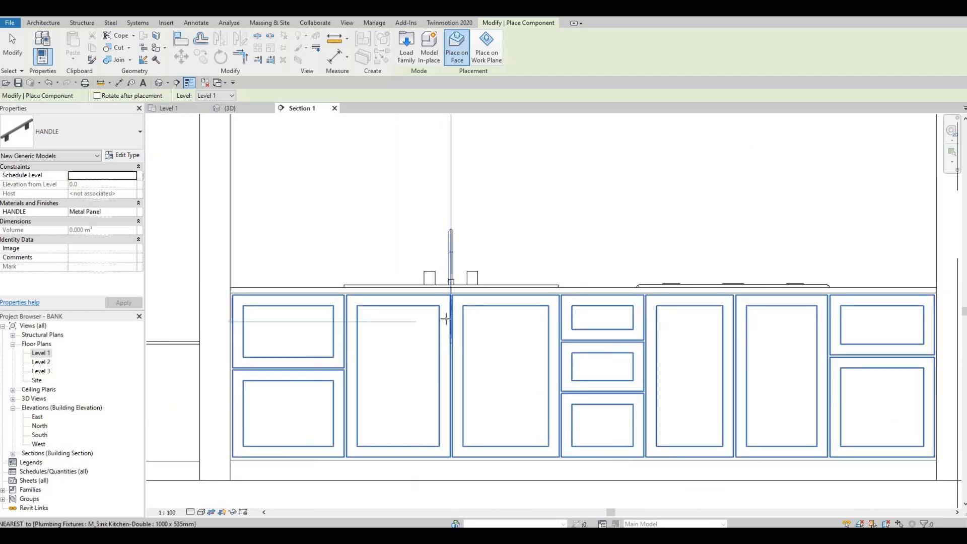
pyautogui.scroll(3, 445, 318)
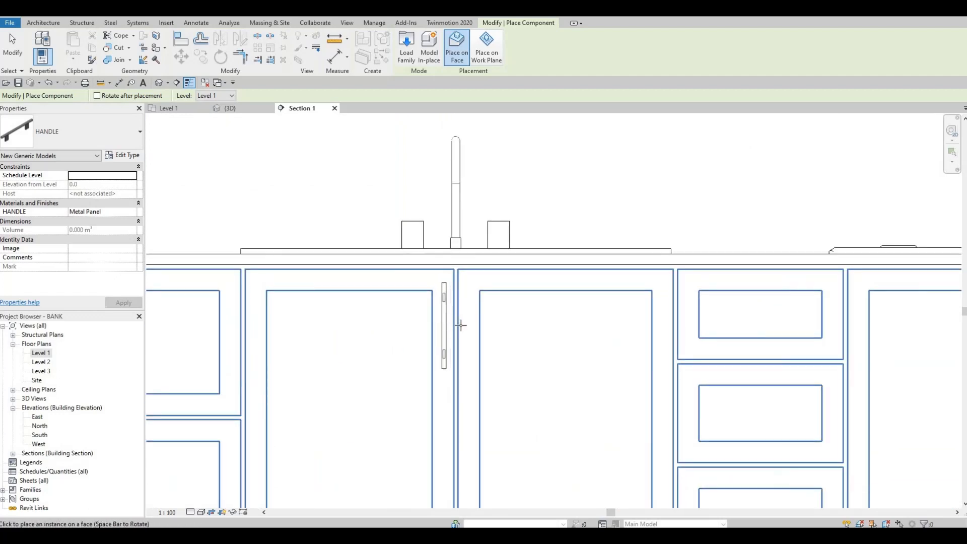
pyautogui.click(464, 323)
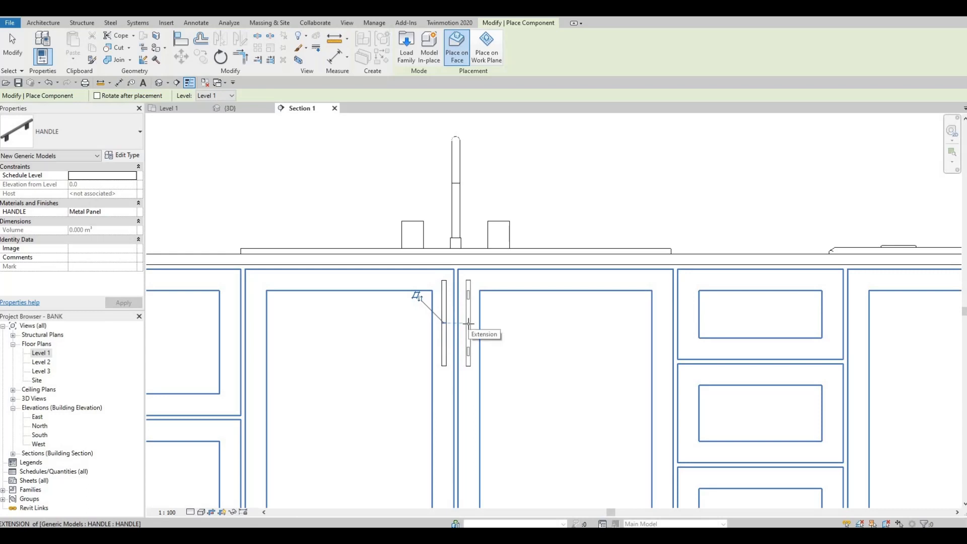
# Rotate the handle to horizontal and place it on the upper rail of the top drawer next to the refrigerator.
pyautogui.scroll(-2, 469, 323)
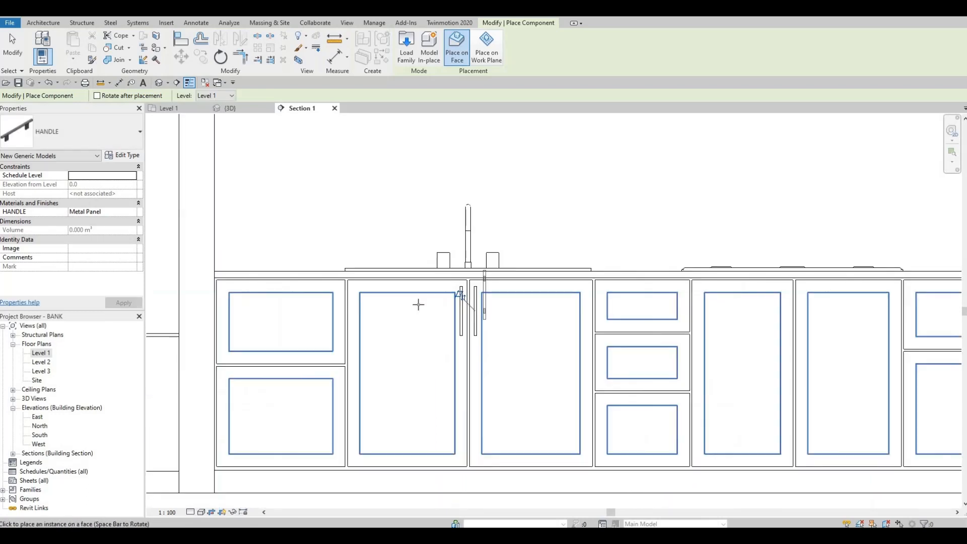
pyautogui.scroll(-3, 373, 295)
pyautogui.scroll(5, 353, 292)
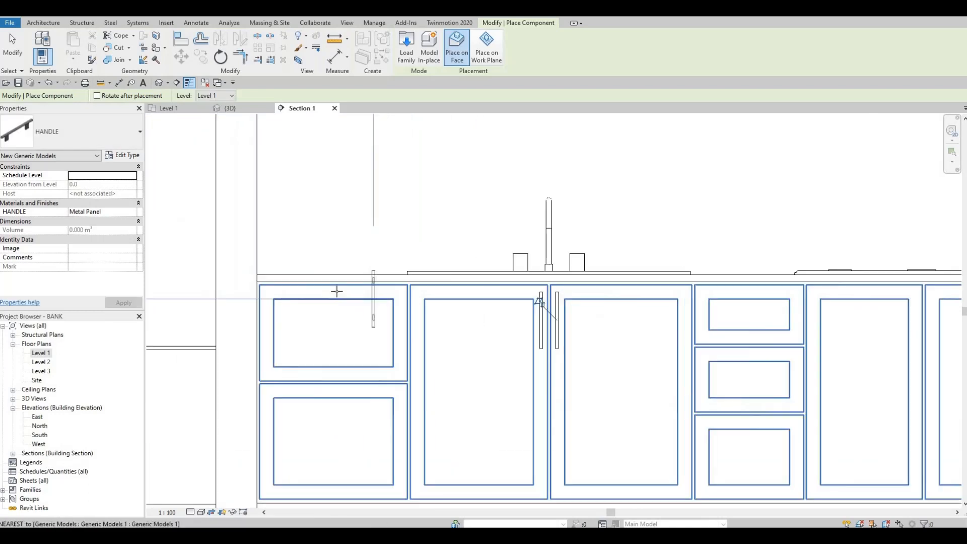
pyautogui.press('space')
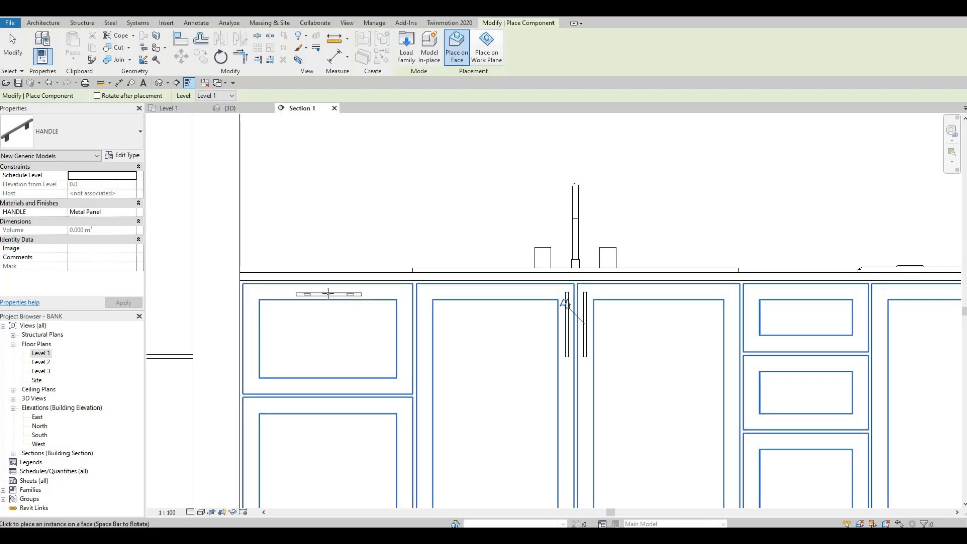
pyautogui.click(335, 283)
# Place horizontal handles on the top drawer of the three-drawer stack and the top drawer at the far end, aligned with the first.
pyautogui.scroll(-2, 682, 288)
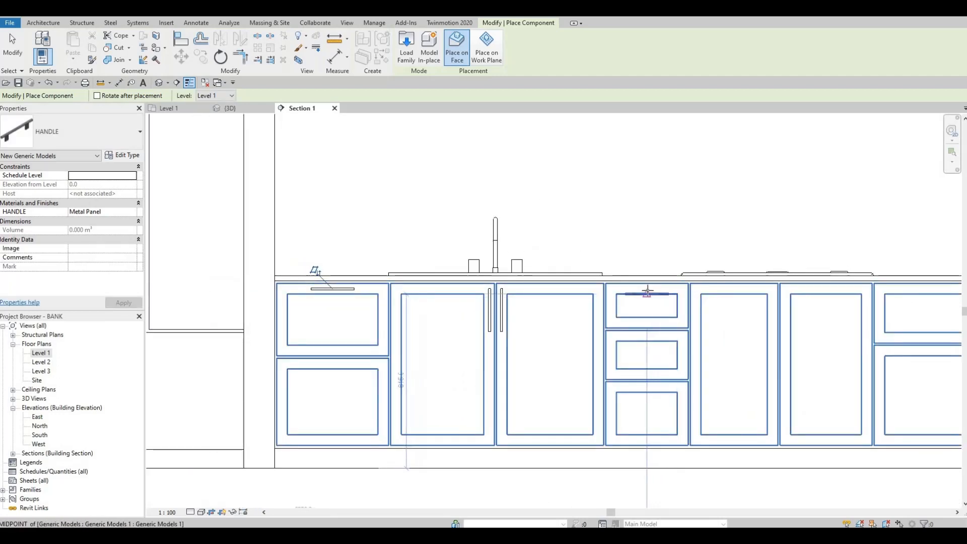
pyautogui.click(647, 291)
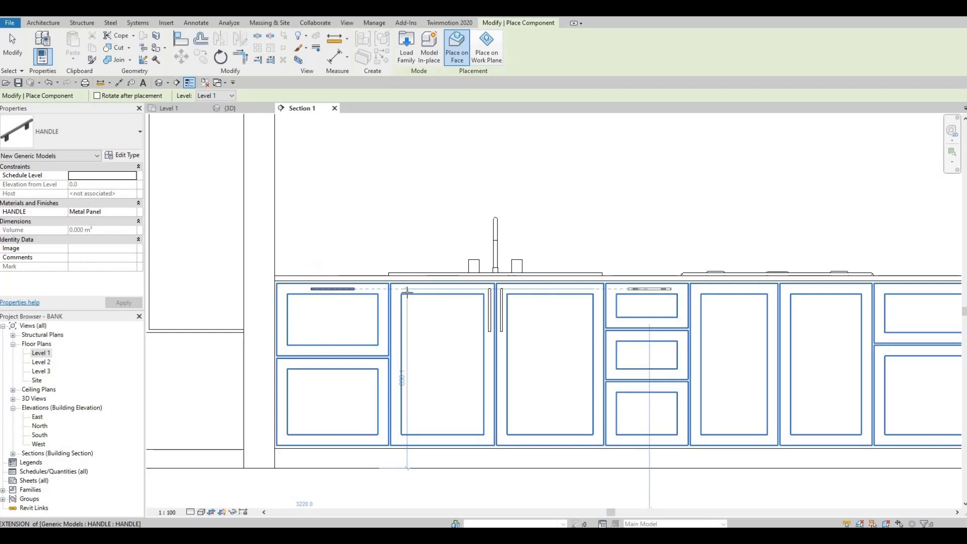
pyautogui.moveTo(834, 292); pyautogui.dragTo(499, 301, button='middle')
pyautogui.scroll(-1, 593, 300)
pyautogui.scroll(1, 593, 300)
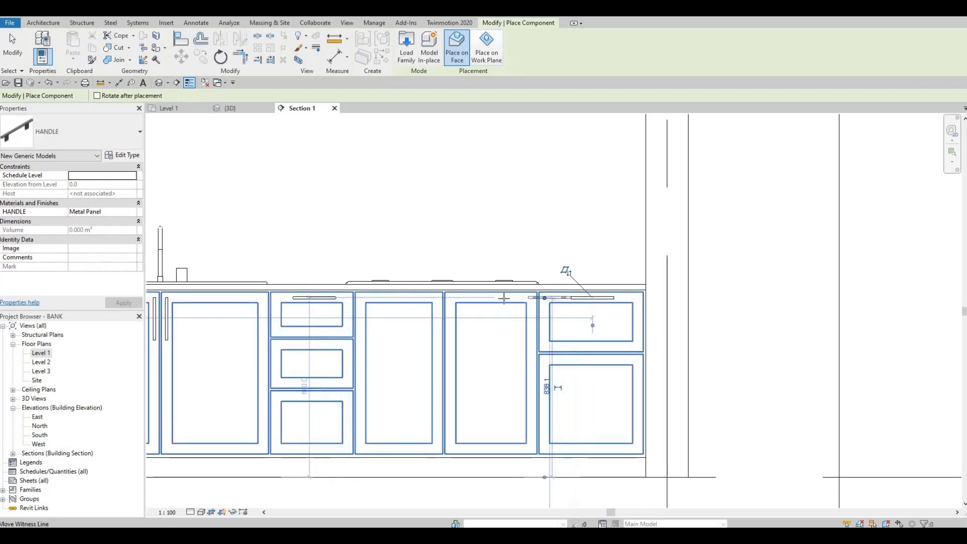
pyautogui.scroll(2, 559, 296)
# Turn the handle vertical and place it near the lower right corner of the wide upper door above the hood.
pyautogui.scroll(-5, 595, 297)
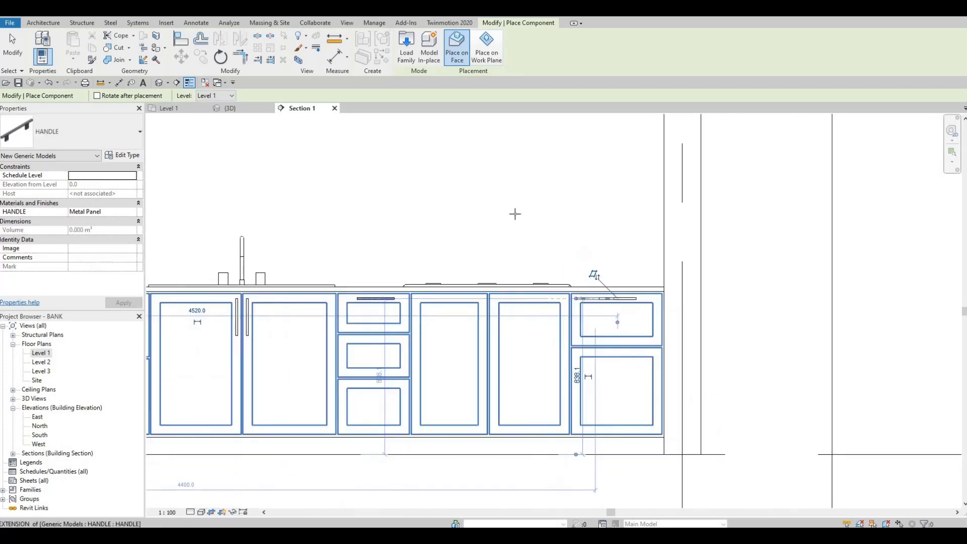
pyautogui.scroll(3, 453, 235)
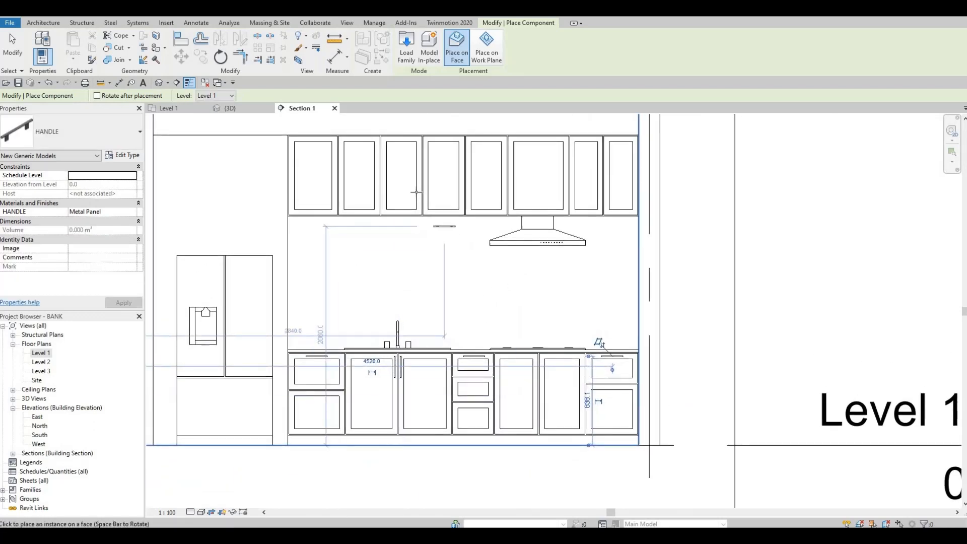
pyautogui.scroll(5, 413, 201)
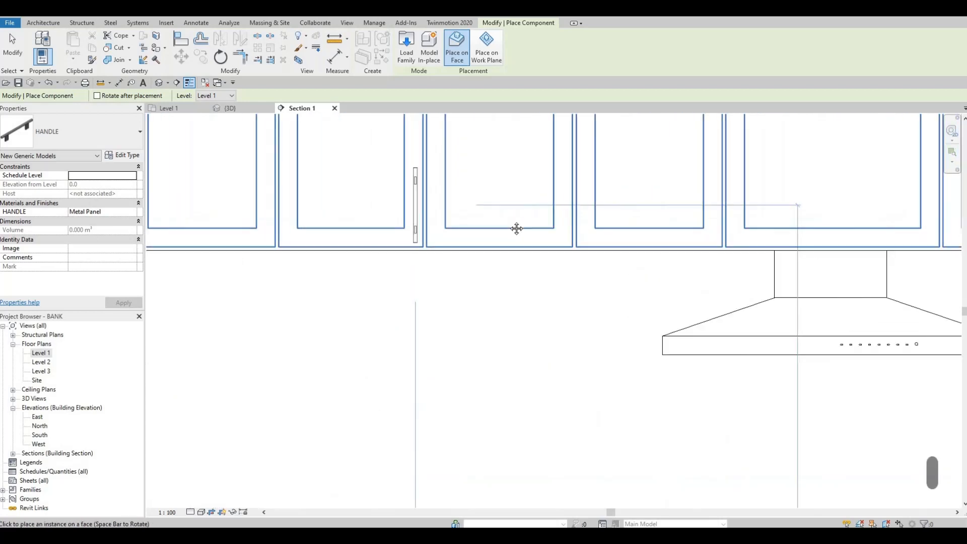
pyautogui.scroll(-3, 514, 226)
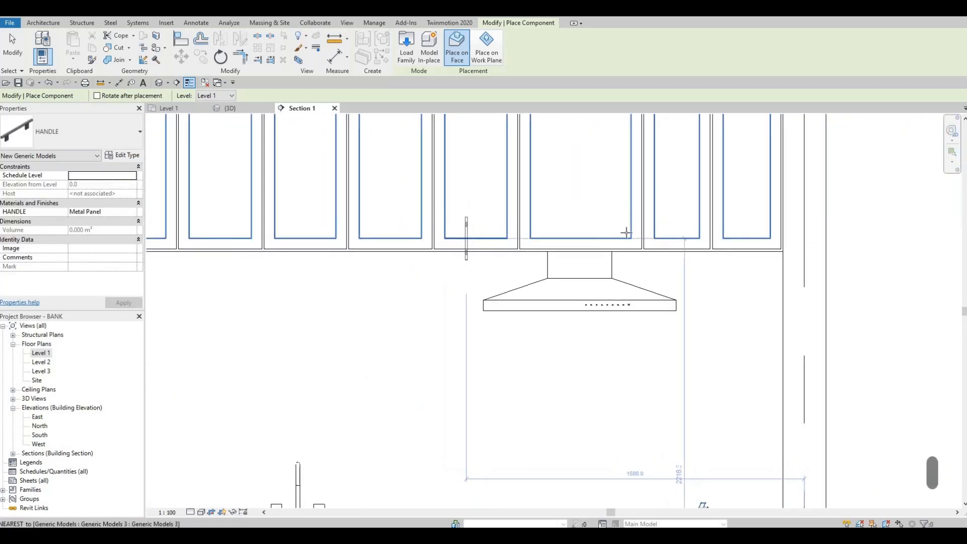
pyautogui.scroll(1, 633, 229)
pyautogui.scroll(1, 640, 219)
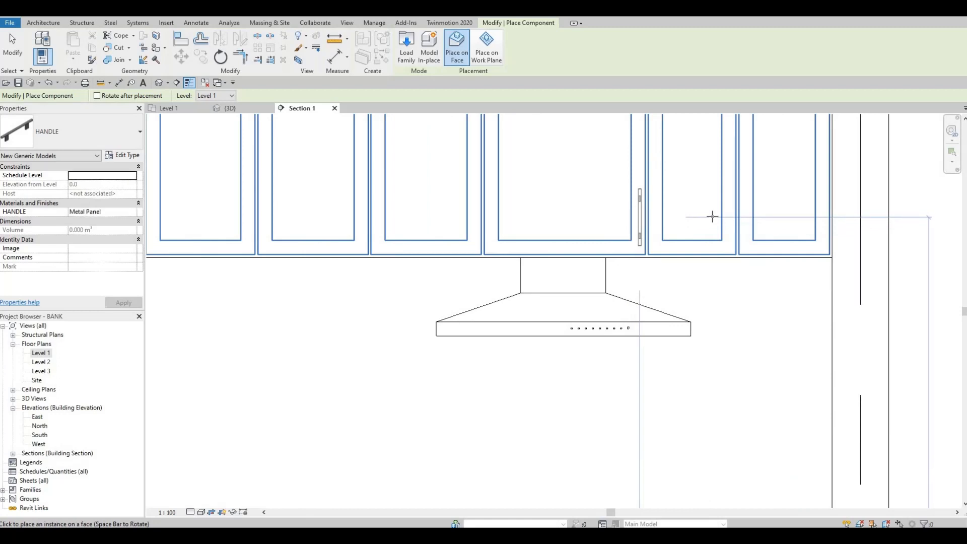
pyautogui.click(639, 217)
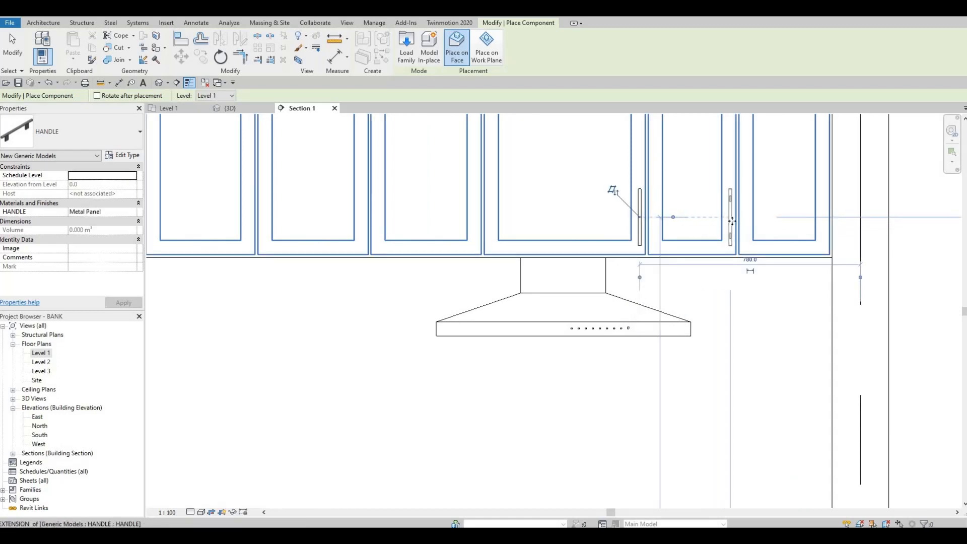
# Place vertical handles either side of the shared edge of the last two narrow upper doors, level with the wide door's handle.
pyautogui.click(740, 219)
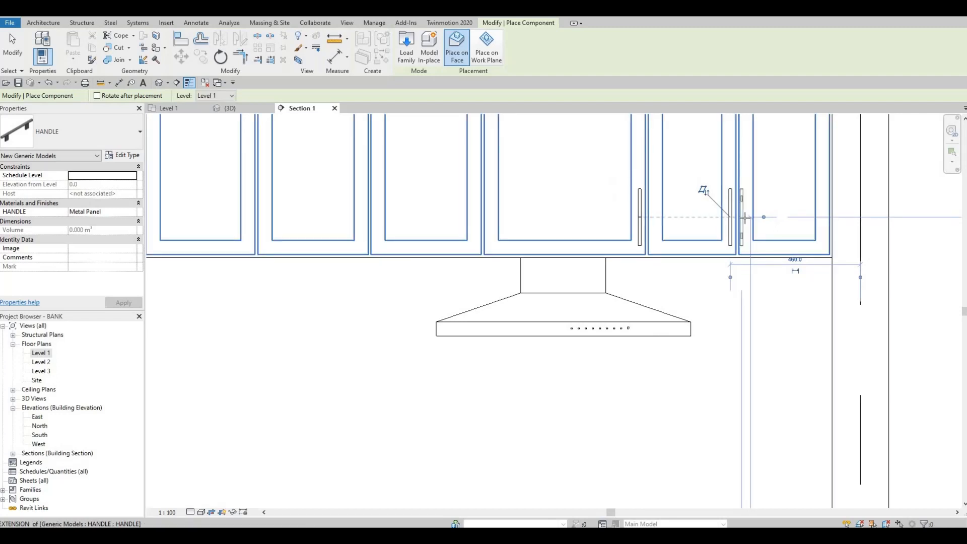
pyautogui.scroll(2, 745, 217)
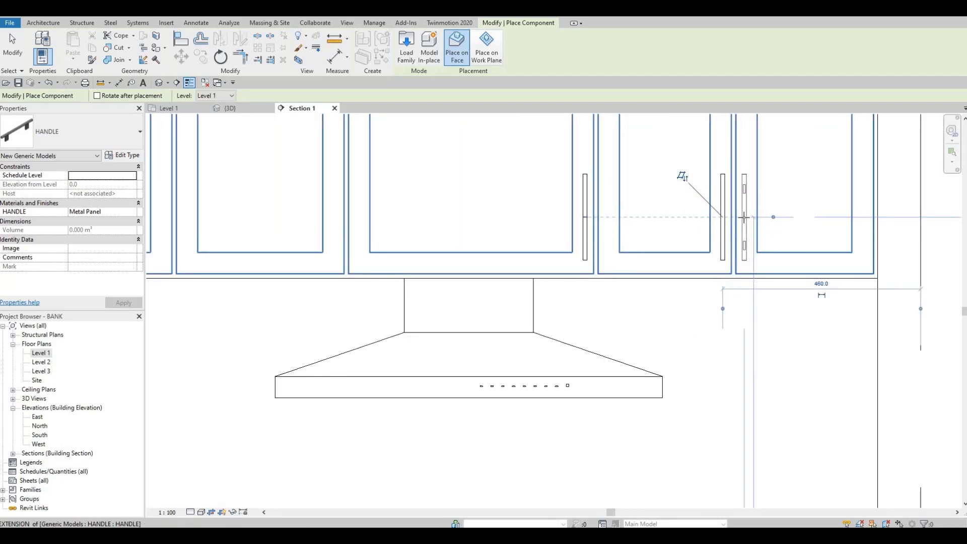
pyautogui.click(743, 217)
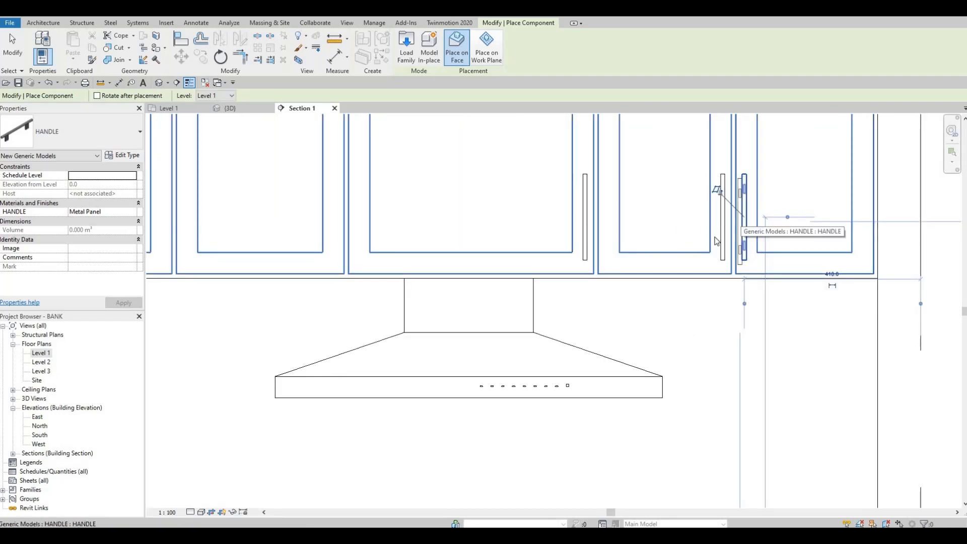
pyautogui.press('Escape')
pyautogui.press('Escape')
pyautogui.scroll(-6, 701, 194)
pyautogui.press('Escape')
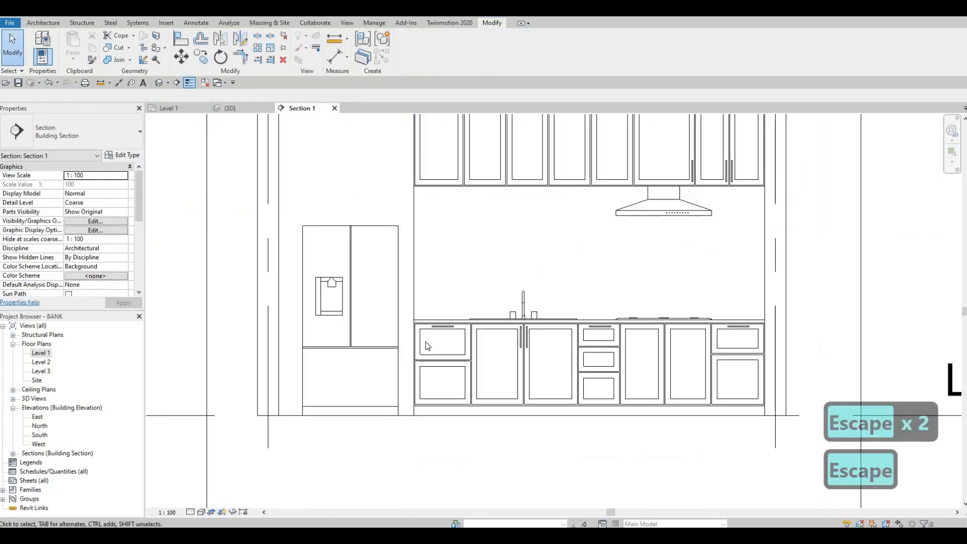
# Copy the handle of the top drawer beside the refrigerator onto the drawer below, aligned by the corners of their recessed panels.
pyautogui.scroll(2, 413, 326)
pyautogui.click(413, 324)
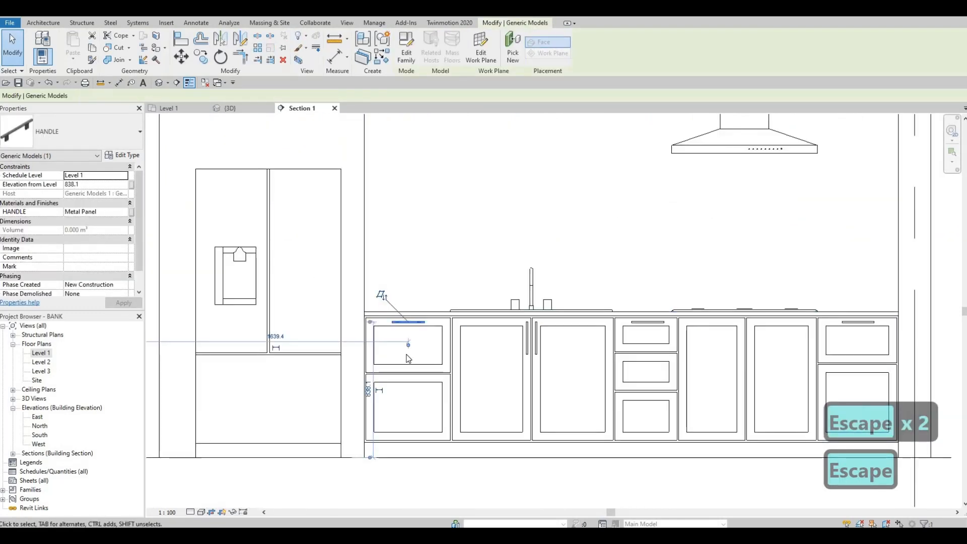
pyautogui.press('c')
pyautogui.press('o')
pyautogui.scroll(2, 450, 305)
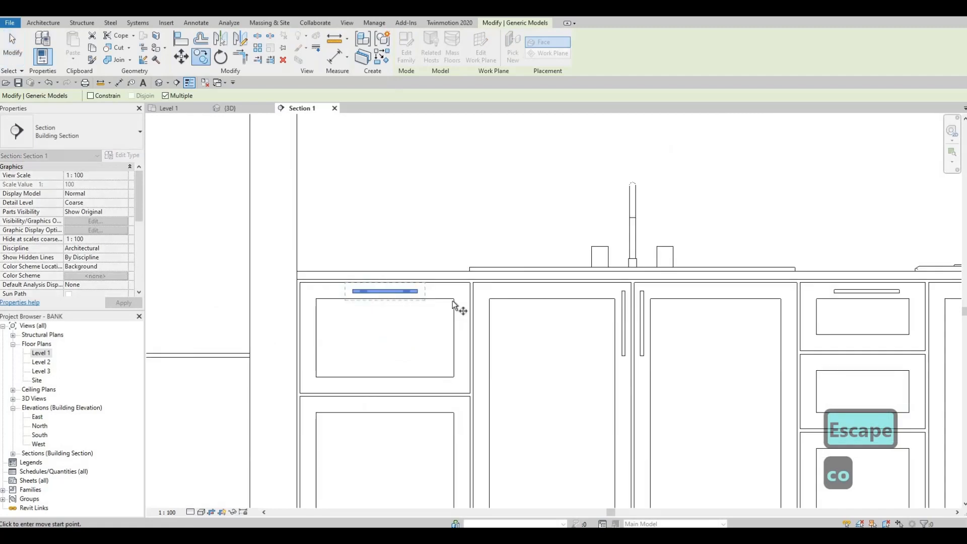
pyautogui.click(453, 413)
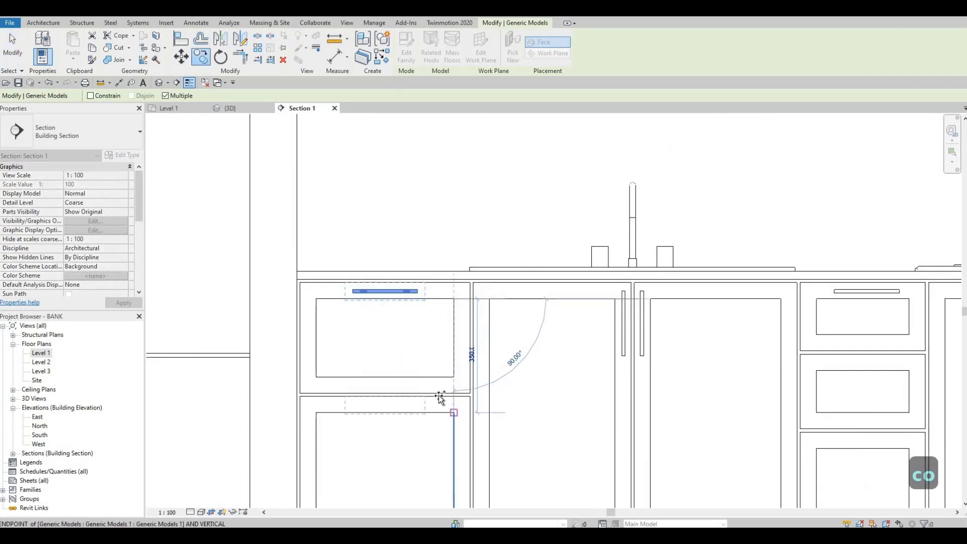
pyautogui.press('Escape')
pyautogui.press('Escape')
pyautogui.press('Escape')
pyautogui.press('Escape')
# Copy the top drawer handle of the three-drawer stack onto the two drawers below, aligned by the corners of their recessed panels.
pyautogui.scroll(-3, 486, 327)
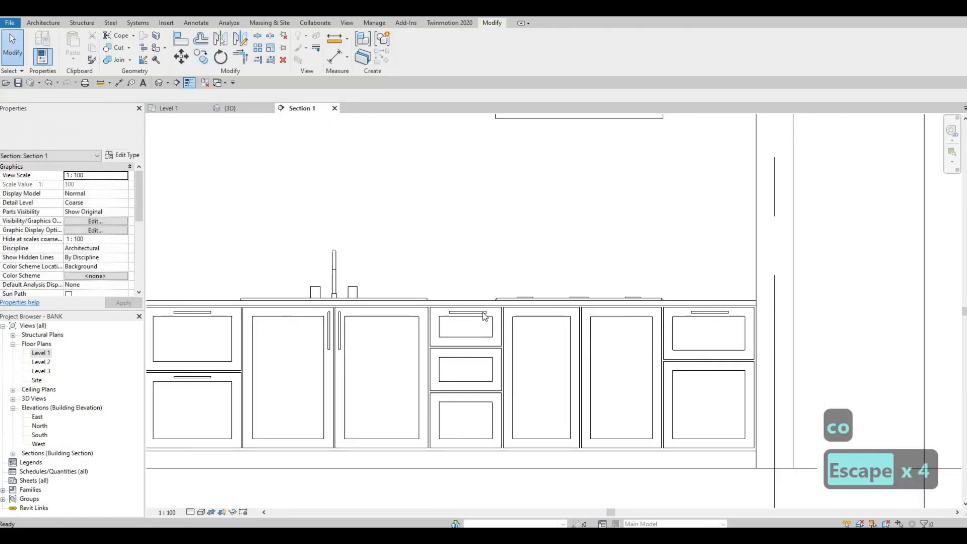
pyautogui.click(484, 316)
pyautogui.press('c')
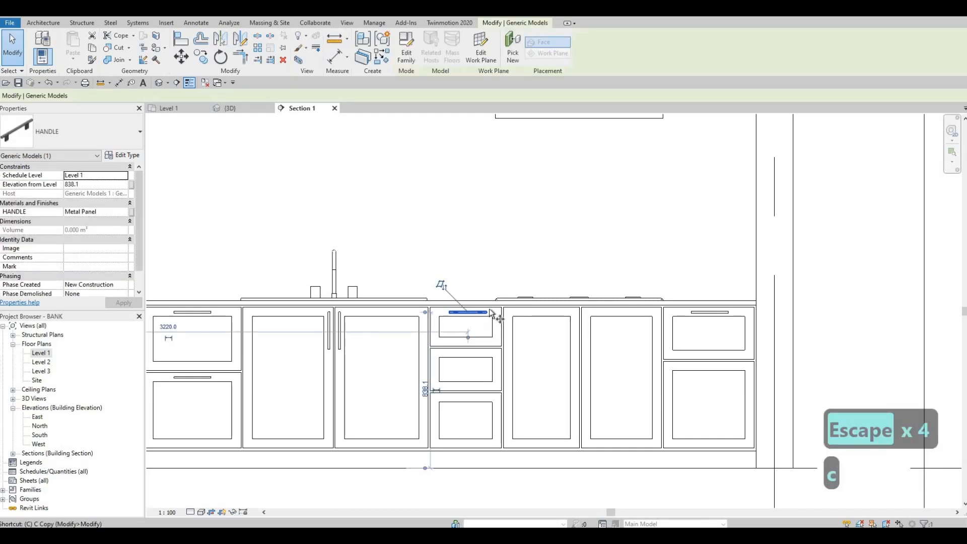
pyautogui.press('o')
pyautogui.scroll(2, 496, 313)
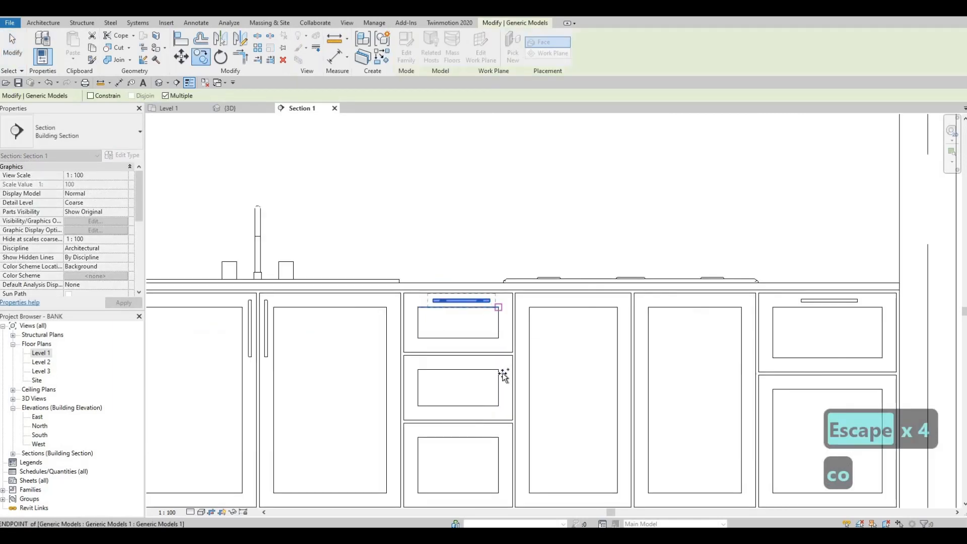
pyautogui.click(504, 375)
pyautogui.click(501, 373)
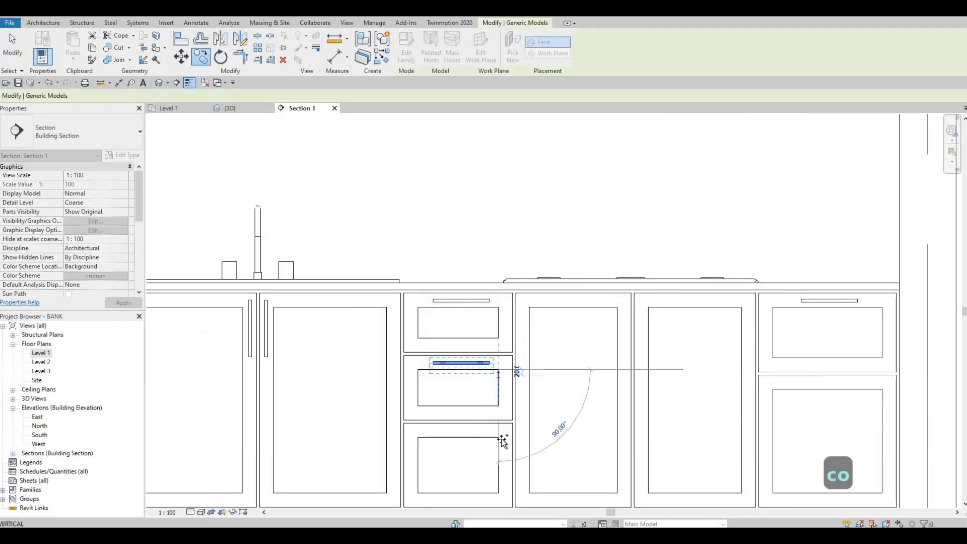
pyautogui.scroll(-3, 491, 330)
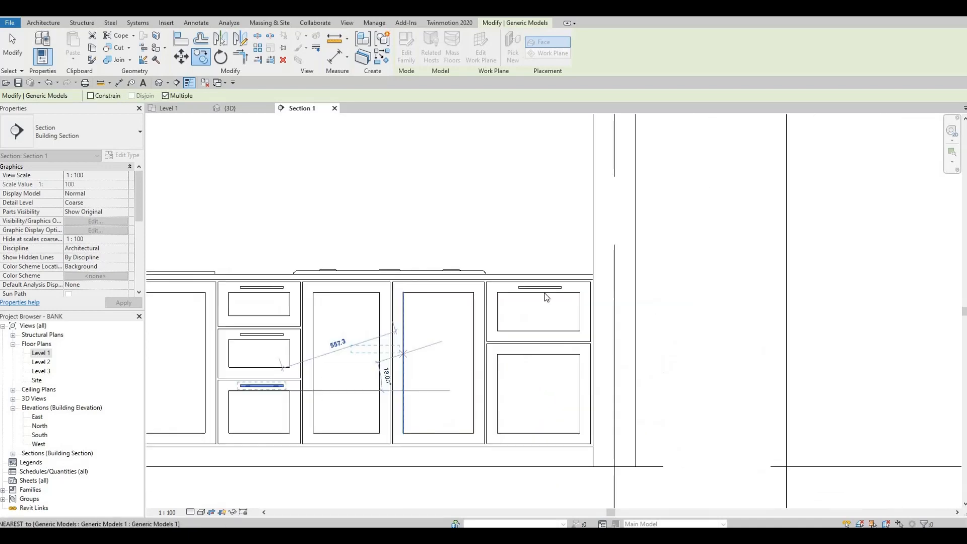
pyautogui.press('Escape')
pyautogui.press('Escape')
pyautogui.press('Escape')
# Copy the handle of the far-end top drawer onto the drawer below, aligned by the drawers' upper outer corners.
pyautogui.click(549, 295)
pyautogui.press('c')
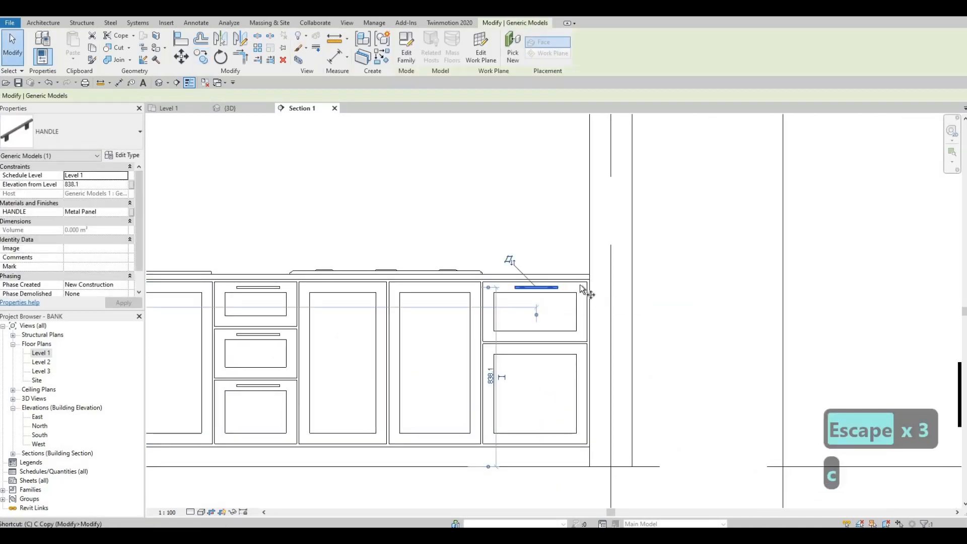
pyautogui.press('o')
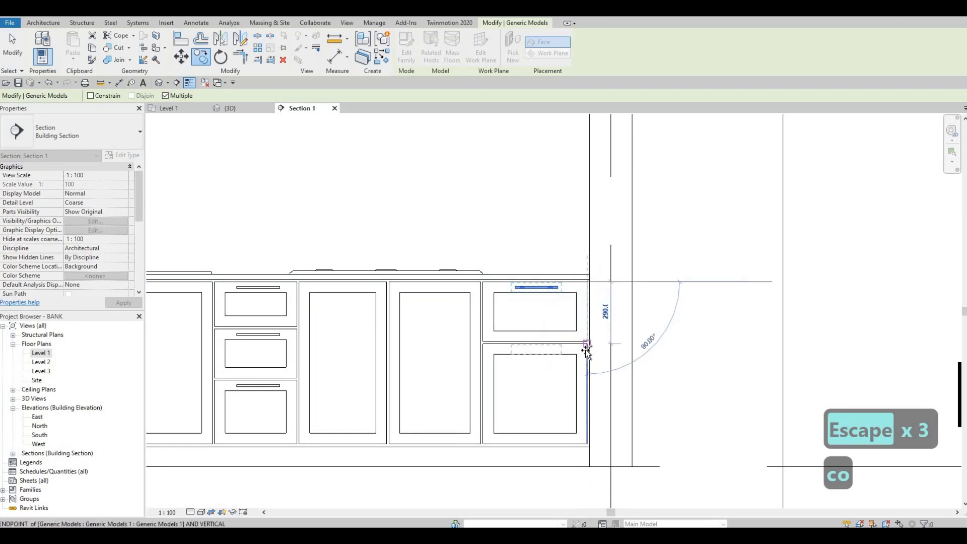
pyautogui.click(586, 347)
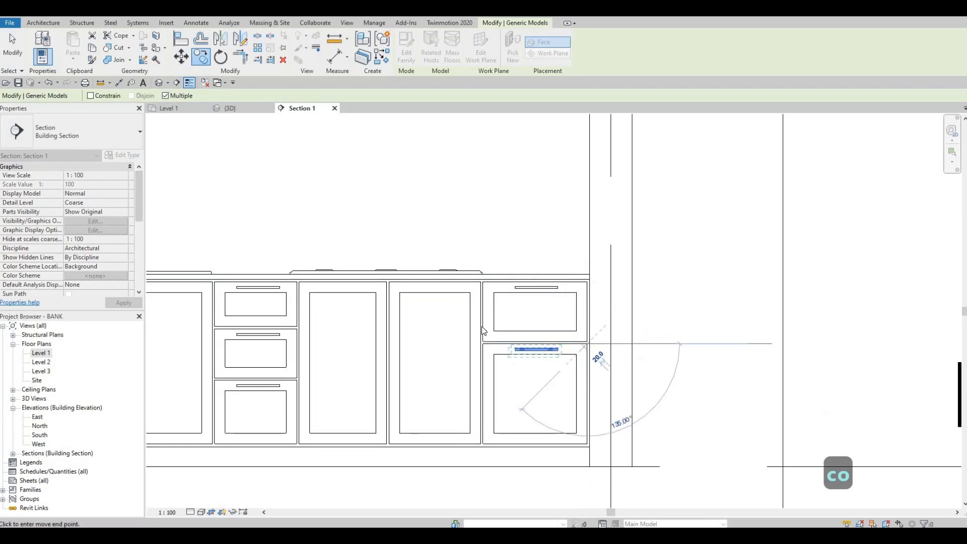
pyautogui.press('Escape')
pyautogui.press('Escape')
# Copy the pair of vertical handles on the sink doors to the shared edge of the two doors under the cooktop.
pyautogui.scroll(-3, 453, 322)
pyautogui.scroll(2, 390, 319)
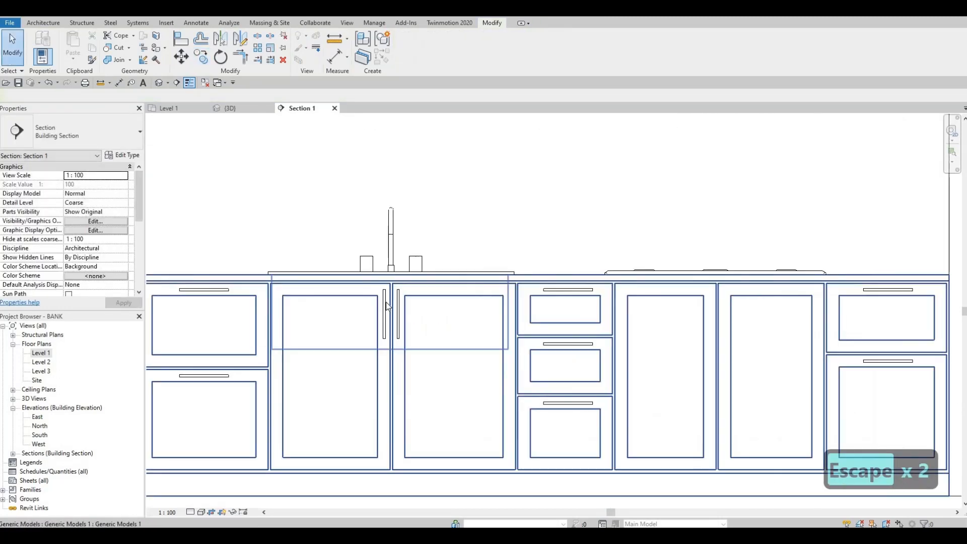
pyautogui.click(397, 301)
pyautogui.keyDown('ctrl'); pyautogui.click(397, 301); pyautogui.keyUp('ctrl')
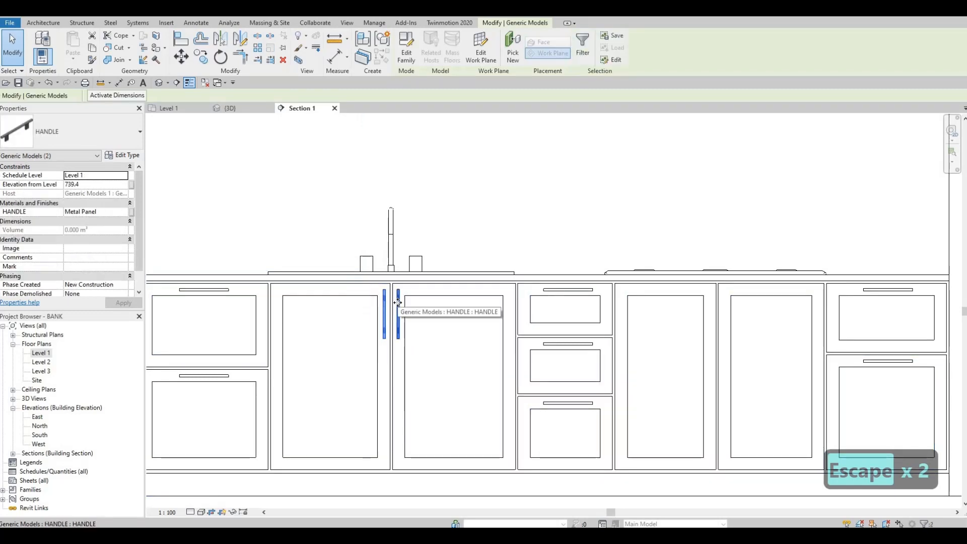
pyautogui.press('c')
pyautogui.press('o')
pyautogui.click(391, 283)
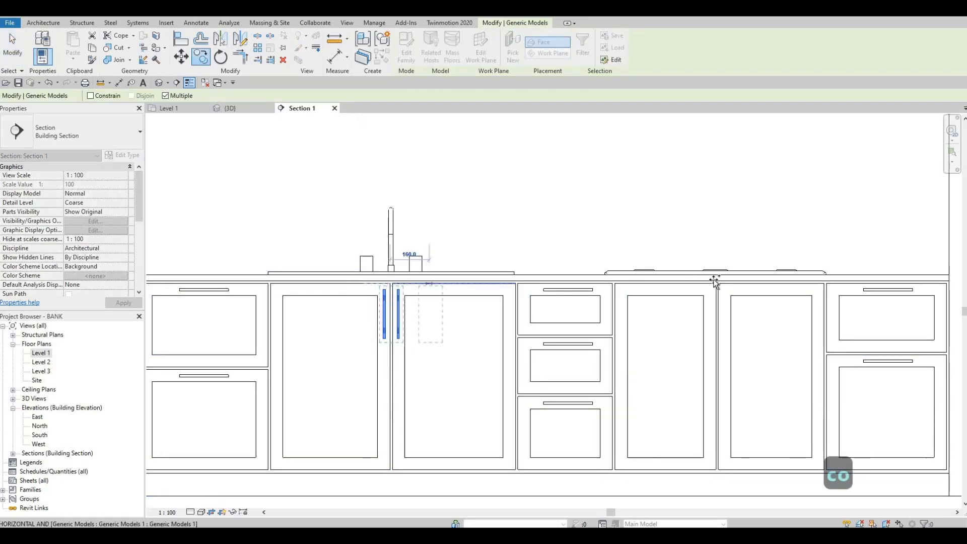
pyautogui.click(692, 278)
pyautogui.scroll(-3, 692, 272)
pyautogui.press('Escape')
pyautogui.press('Escape')
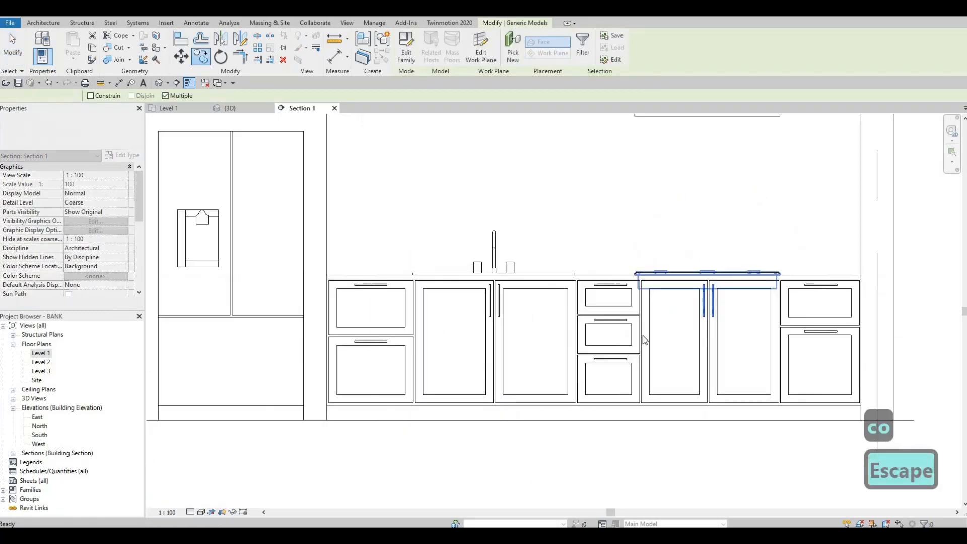
# Copy the handle pair of the last two narrow upper doors to the shared edge of the fourth and fifth upper doors.
pyautogui.scroll(-2, 692, 242)
pyautogui.scroll(5, 694, 244)
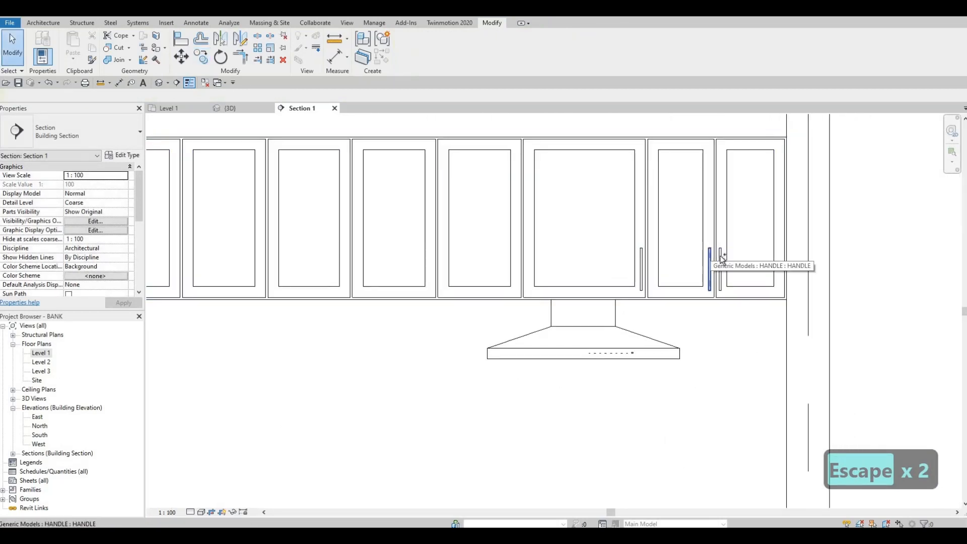
pyautogui.click(720, 256)
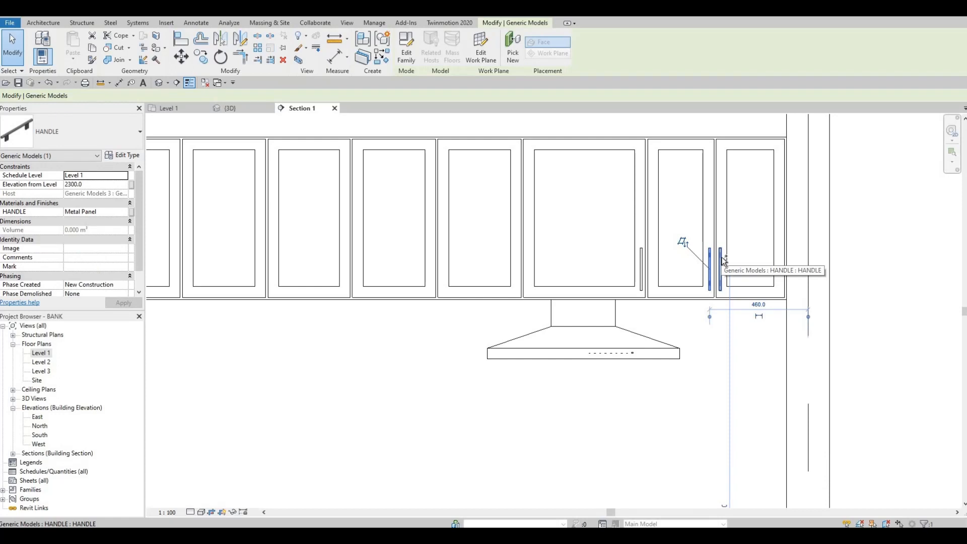
pyautogui.keyDown('ctrl'); pyautogui.click(701, 294); pyautogui.keyUp('ctrl')
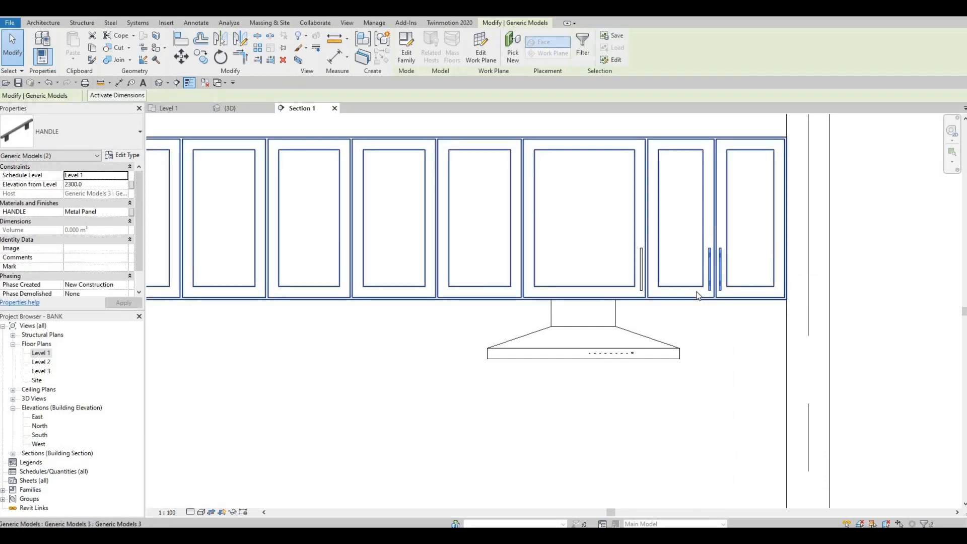
pyautogui.keyDown('shift'); pyautogui.click(698, 295); pyautogui.keyUp('shift')
pyautogui.press('c')
pyautogui.press('o')
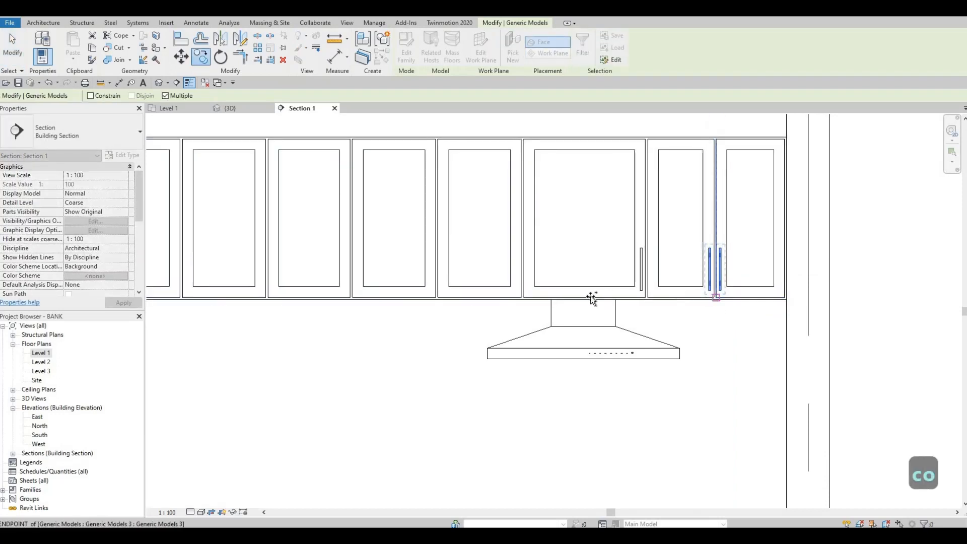
pyautogui.click(591, 297)
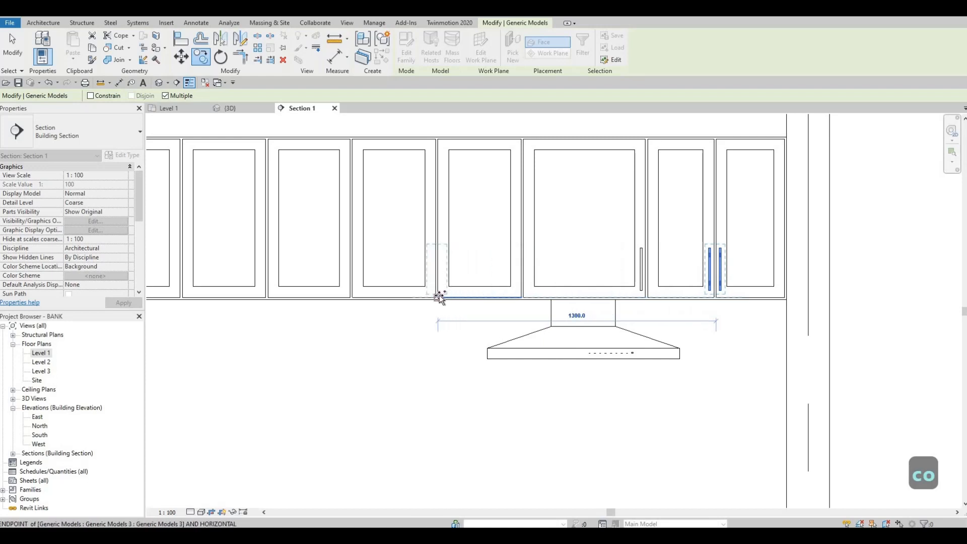
pyautogui.scroll(2, 441, 297)
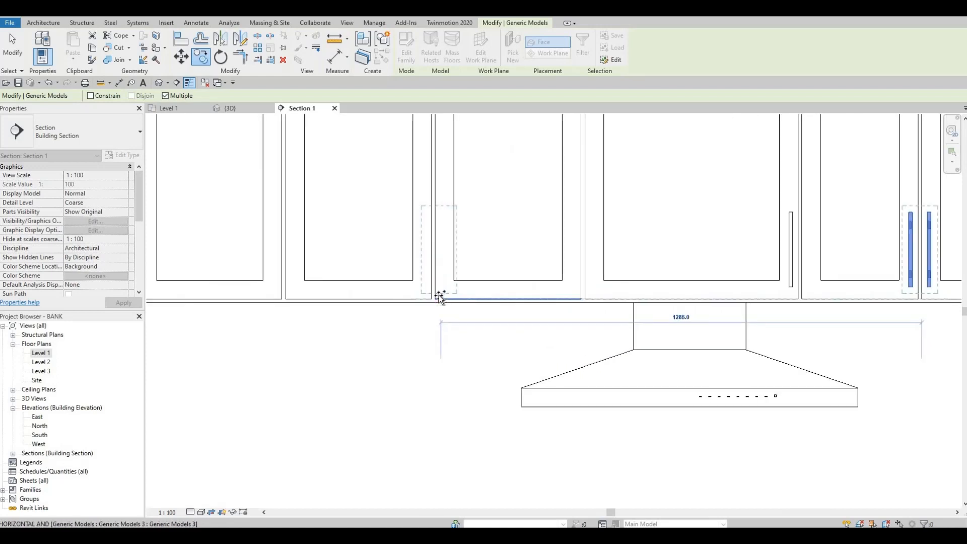
pyautogui.click(436, 298)
# Place further copies of the handle pair between the second and third upper doors and between the first and second.
pyautogui.scroll(-1, 339, 285)
pyautogui.moveTo(338, 284); pyautogui.dragTo(488, 285, button='middle')
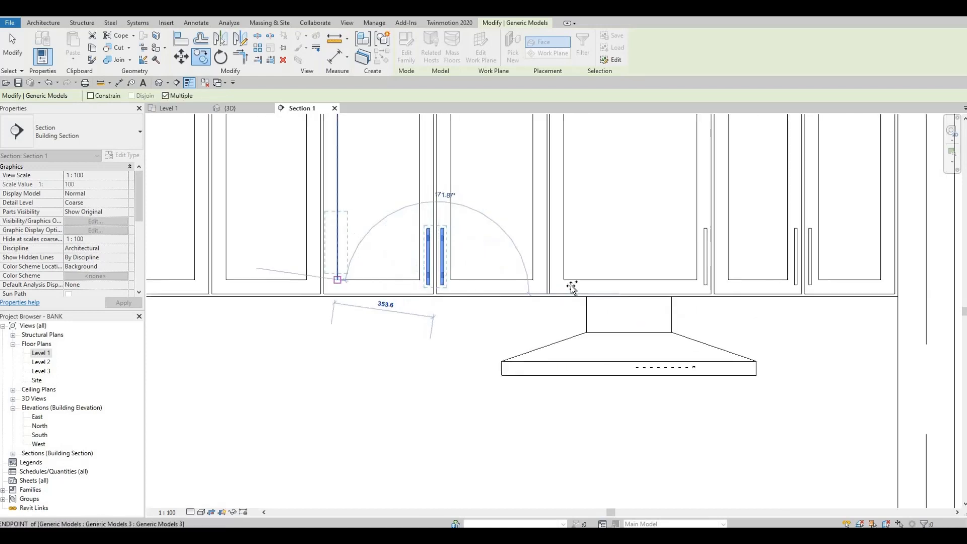
pyautogui.click(431, 295)
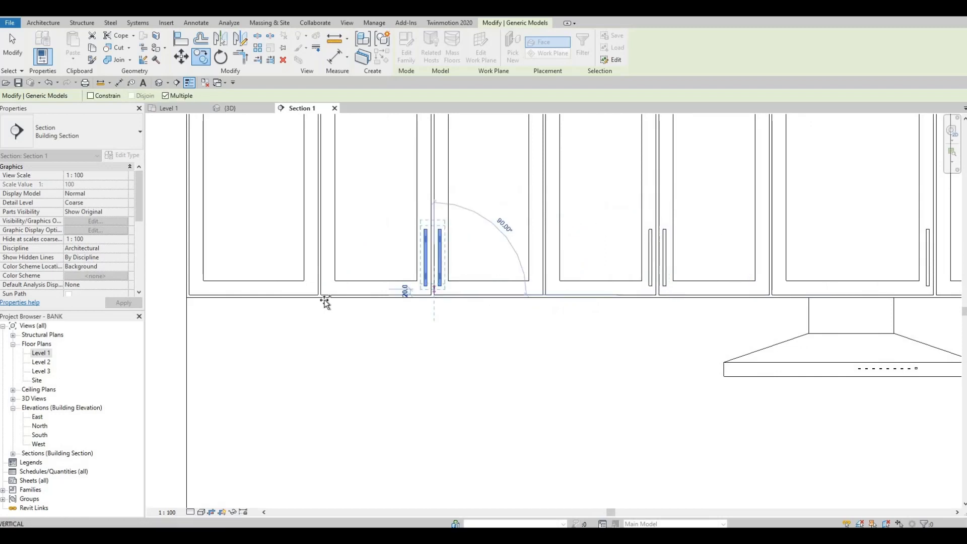
pyautogui.scroll(-1, 390, 292)
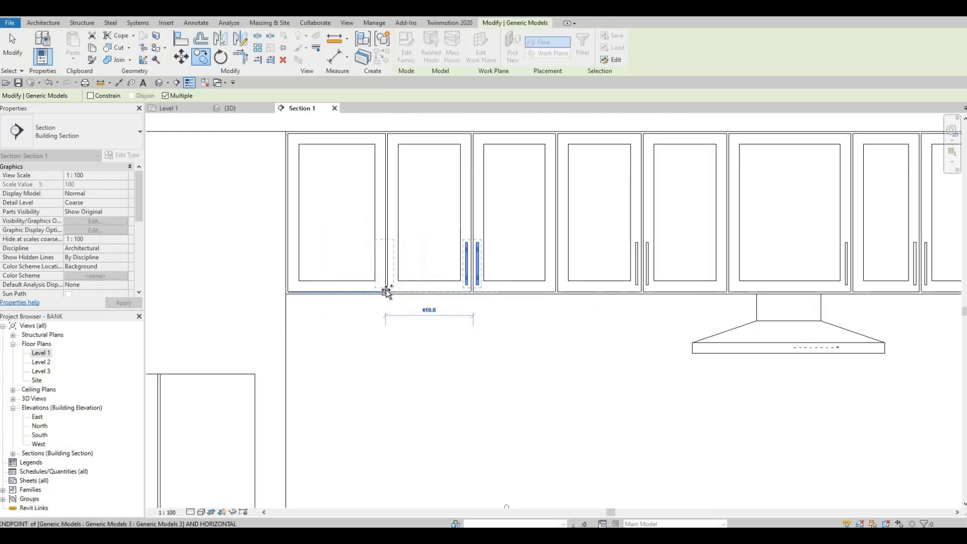
pyautogui.scroll(3, 392, 294)
pyautogui.click(399, 266)
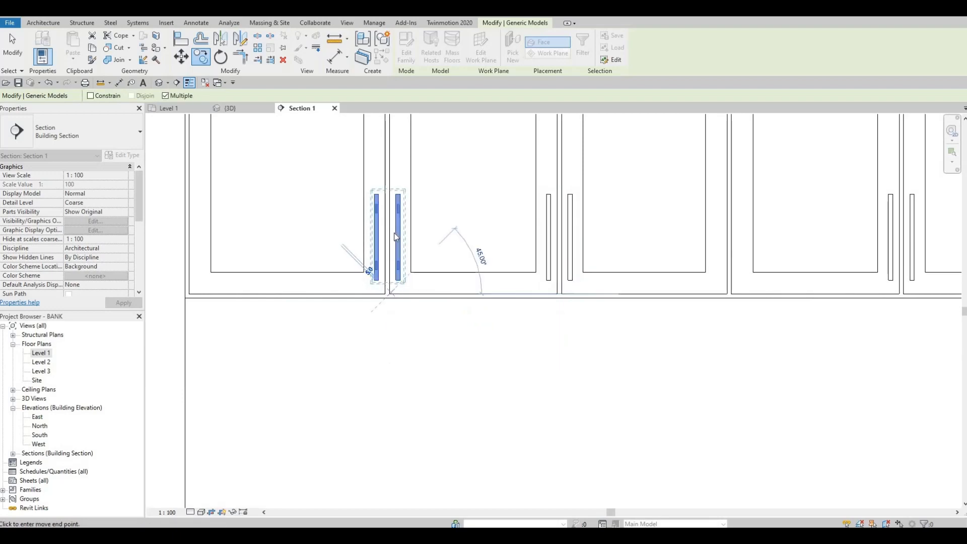
# Delete the surplus handle on the second upper door, next to its shared edge with the first door.
pyautogui.press('Escape')
pyautogui.press('Escape')
pyautogui.click(405, 243)
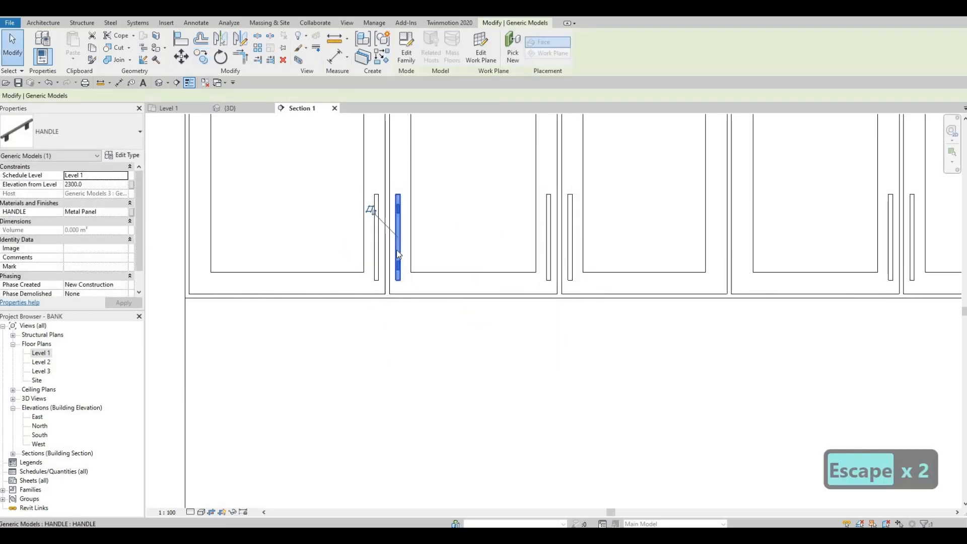
pyautogui.press('Delete')
pyautogui.scroll(-5, 455, 293)
pyautogui.press('Escape')
# Create a new in-place model in the Generic Models category with the suggested name Generic Models 4.
pyautogui.moveTo(549, 347); pyautogui.dragTo(523, 299, button='middle')
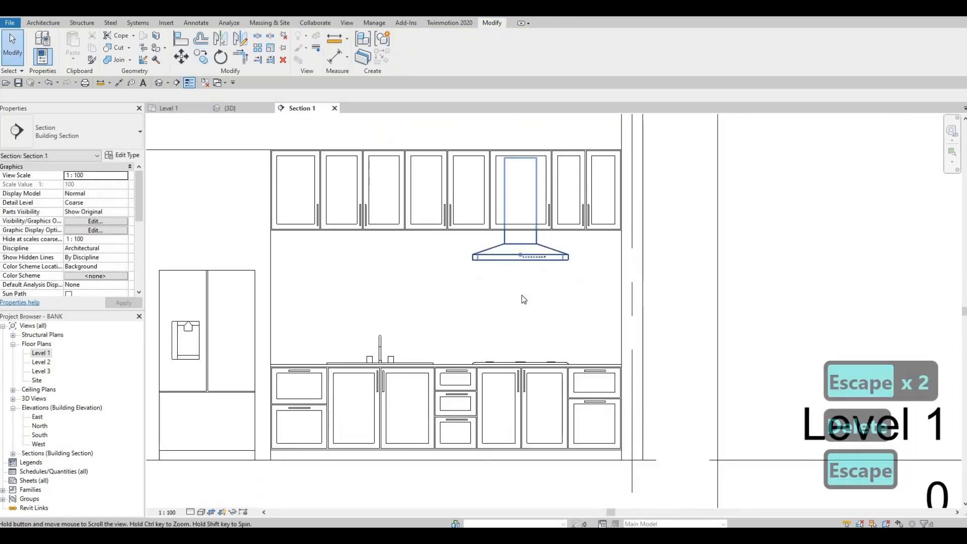
pyautogui.scroll(-3, 517, 257)
pyautogui.scroll(1, 347, 326)
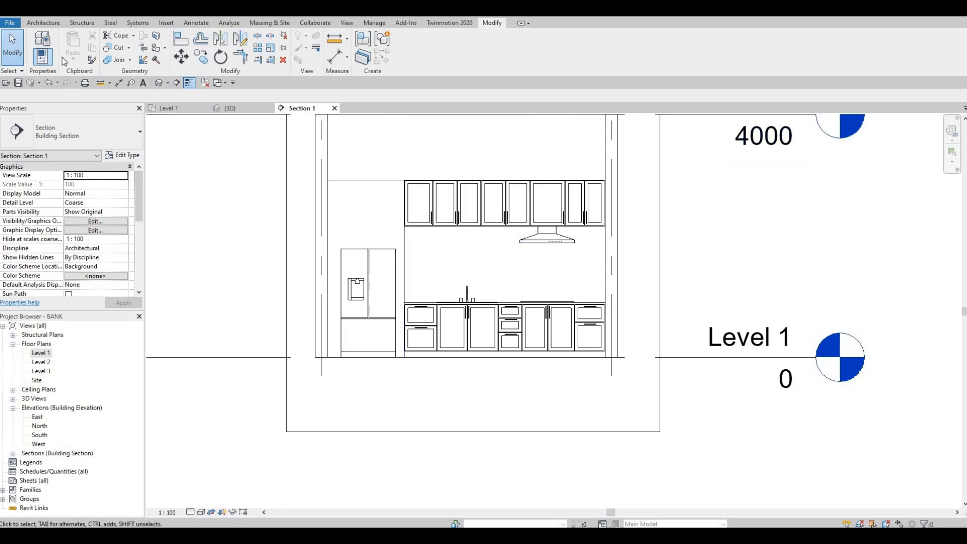
pyautogui.click(44, 23)
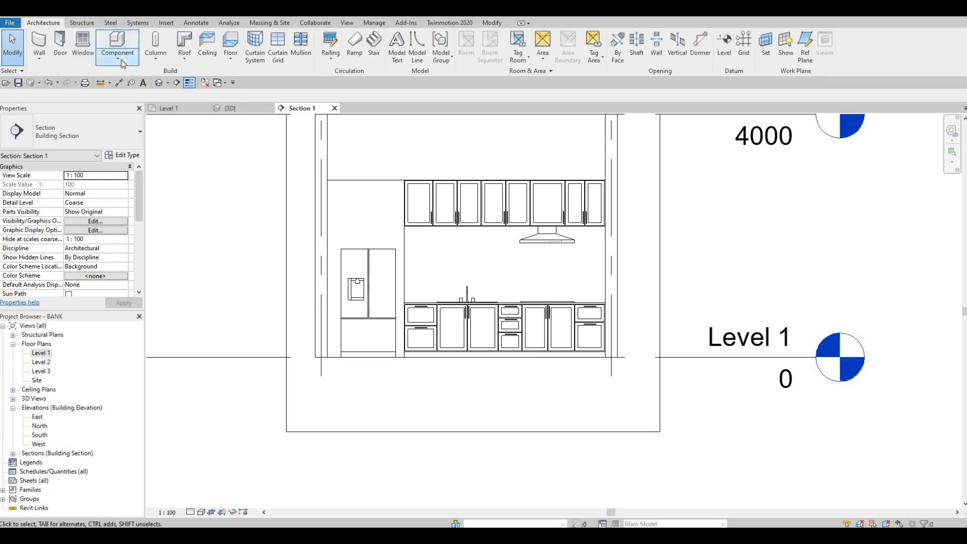
pyautogui.click(121, 58)
pyautogui.click(132, 98)
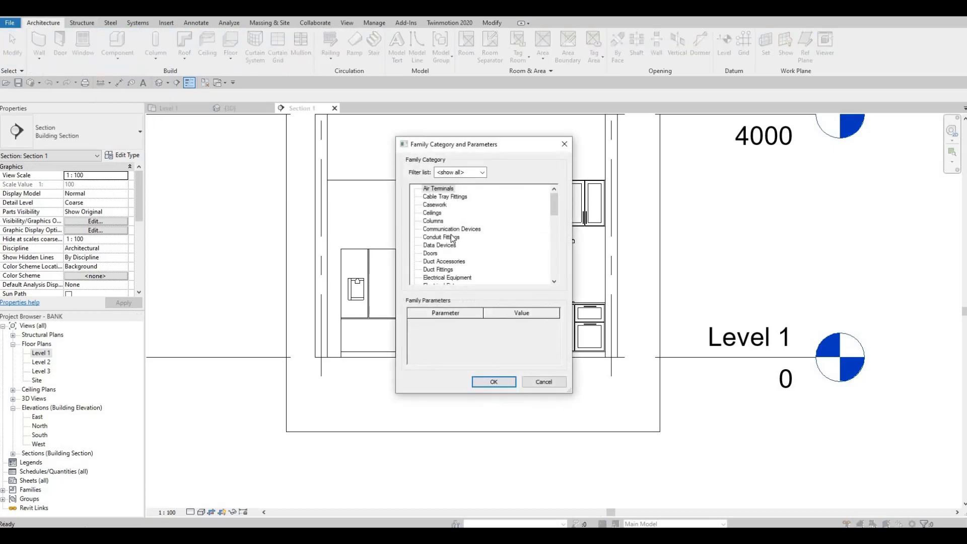
pyautogui.scroll(-3, 436, 265)
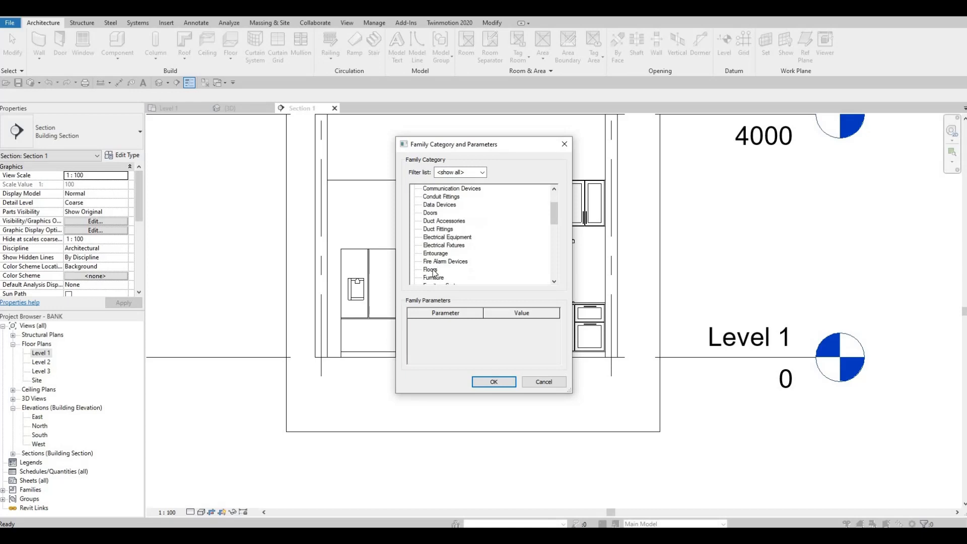
pyautogui.click(482, 381)
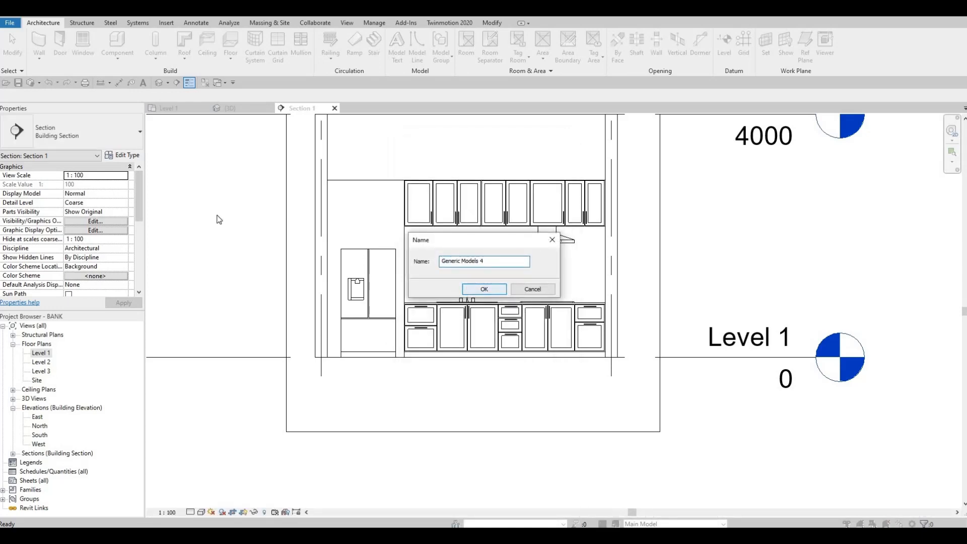
pyautogui.press('Return')
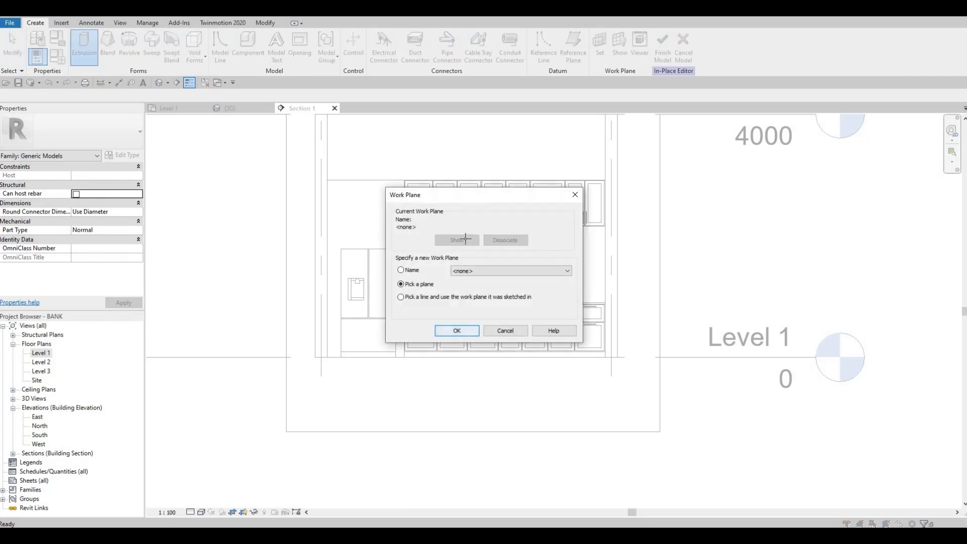
# Pick the face of the interior wall behind the kitchen cabinets as the extrusion's work plane.
pyautogui.click(447, 333)
pyautogui.moveTo(477, 126); pyautogui.dragTo(459, 202, button='middle')
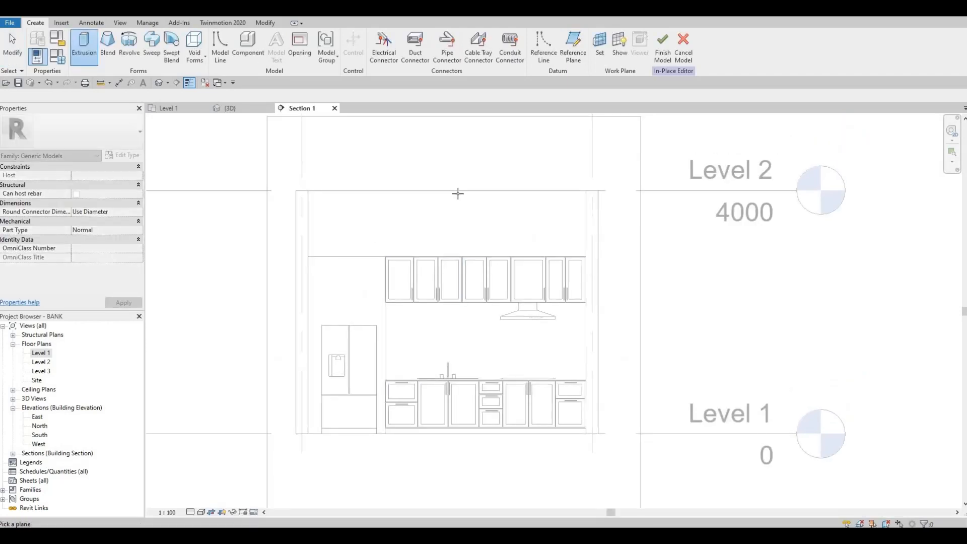
pyautogui.click(334, 201)
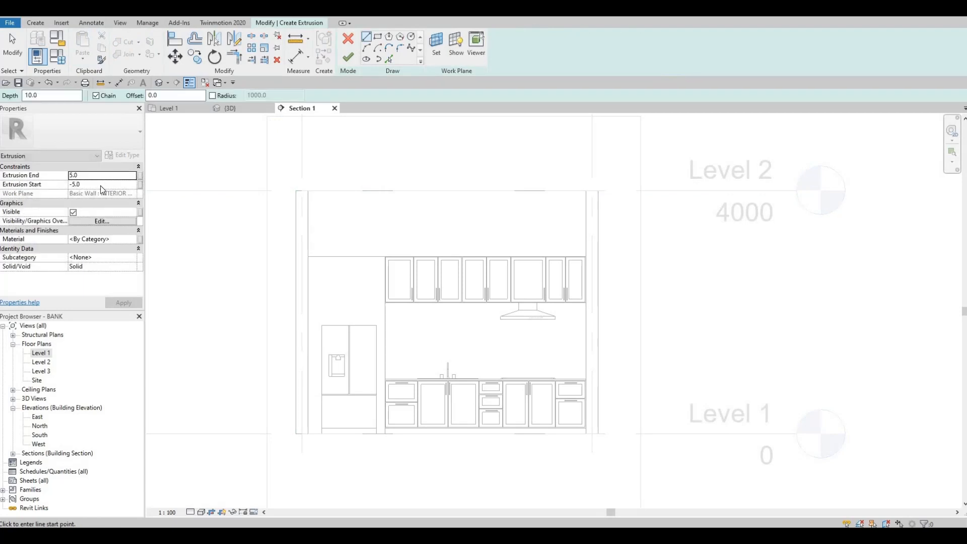
# Set the extrusion start to 0 and the extrusion end to 10.
pyautogui.click(103, 184)
pyautogui.write('0')
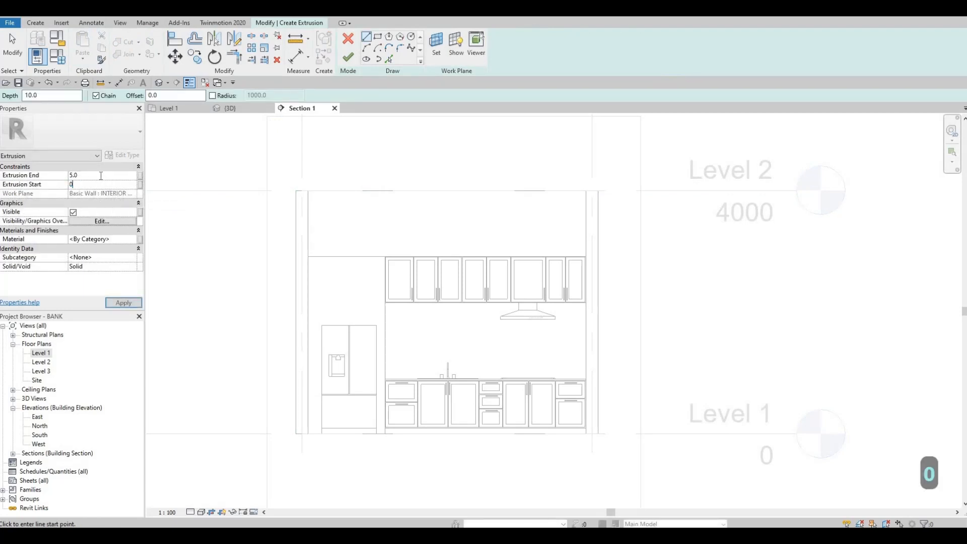
pyautogui.write('10')
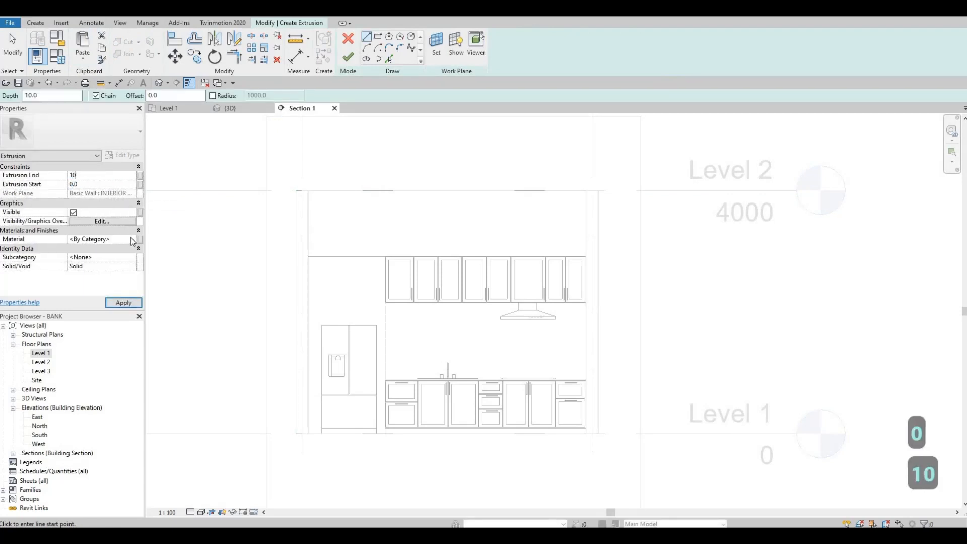
# Assign the Ceramic Tile material to the extrusion, finding it in the project materials with the search term TILE.
pyautogui.click(134, 240)
pyautogui.click(134, 239)
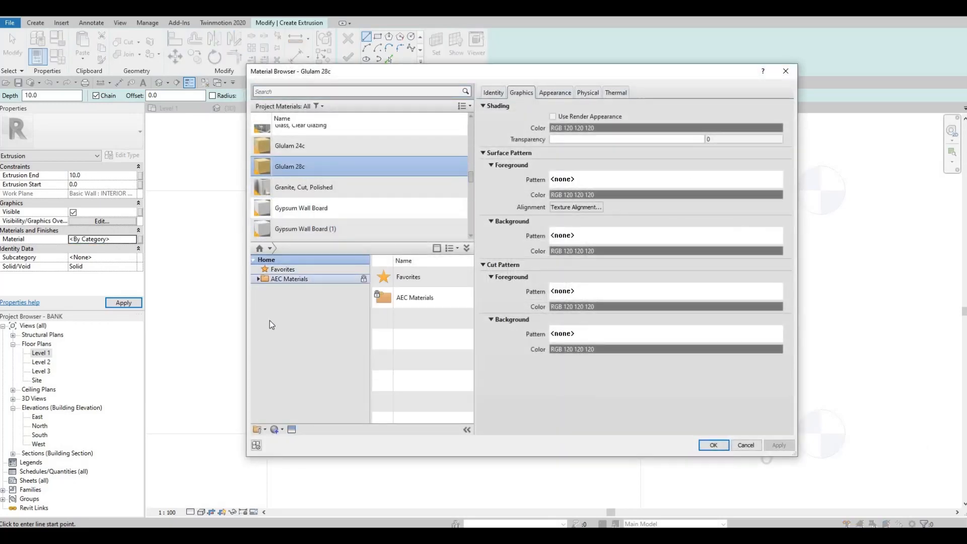
pyautogui.scroll(-2, 292, 391)
pyautogui.click(283, 394)
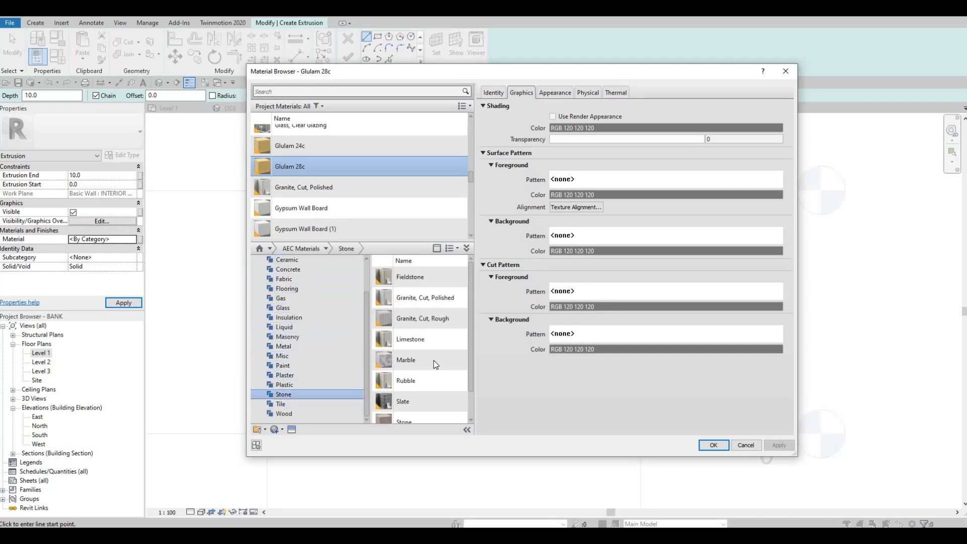
pyautogui.scroll(-1, 445, 377)
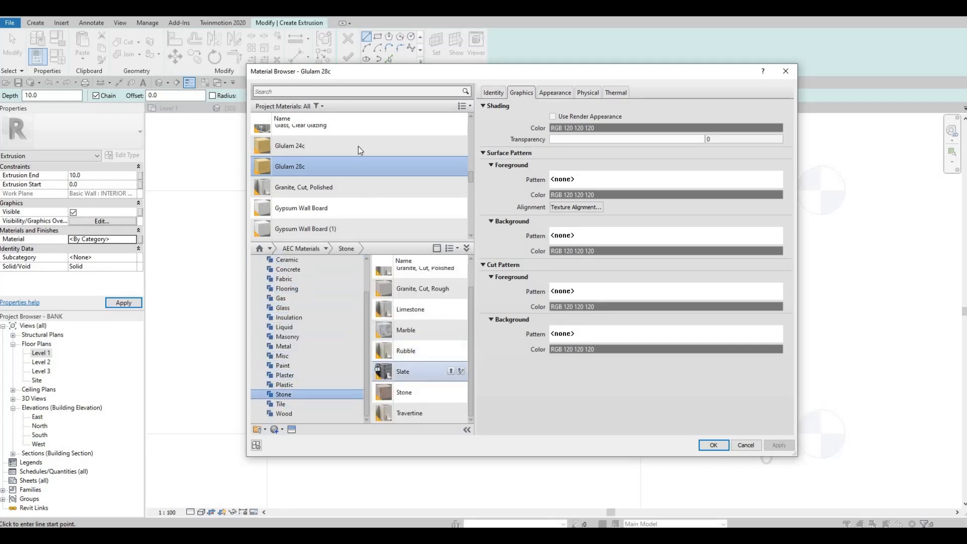
pyautogui.click(331, 92)
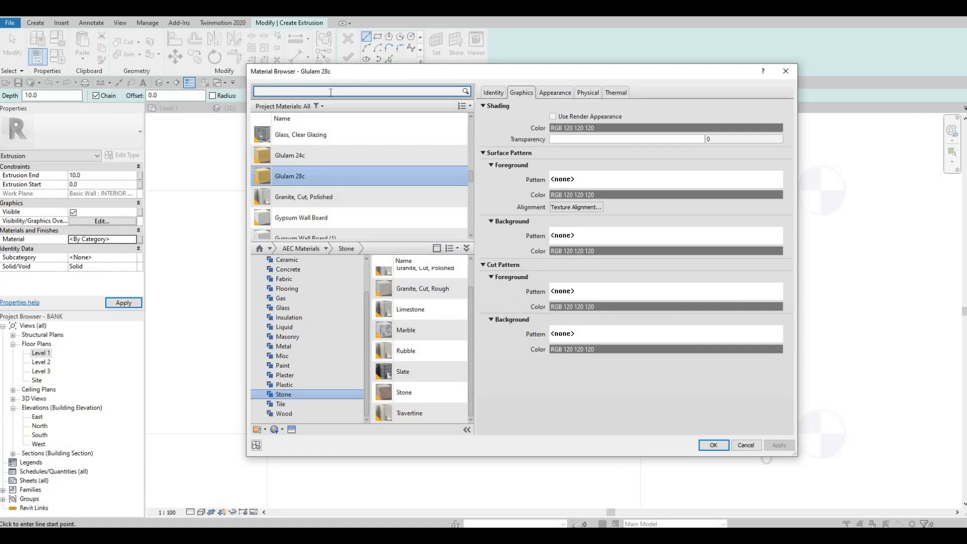
pyautogui.write('TILE')
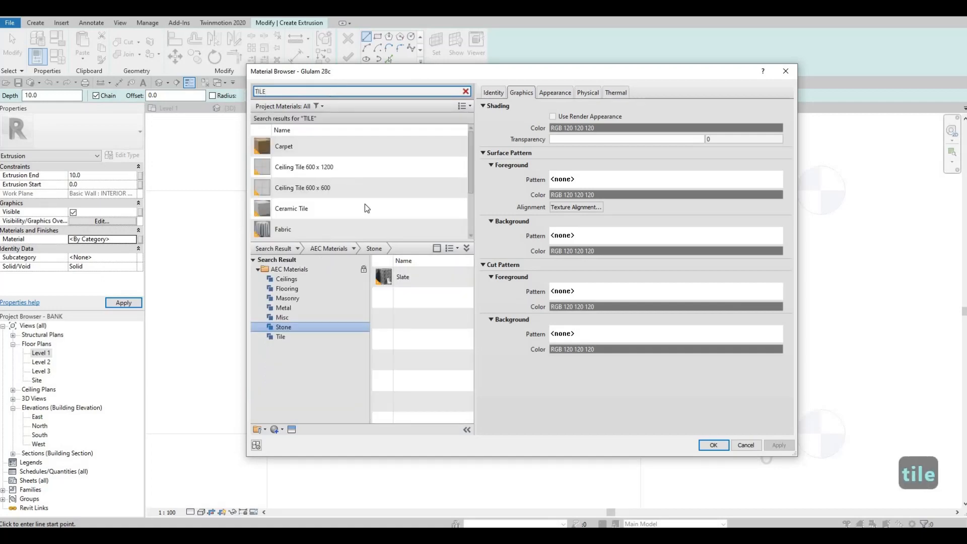
pyautogui.scroll(-1, 366, 208)
pyautogui.click(353, 148)
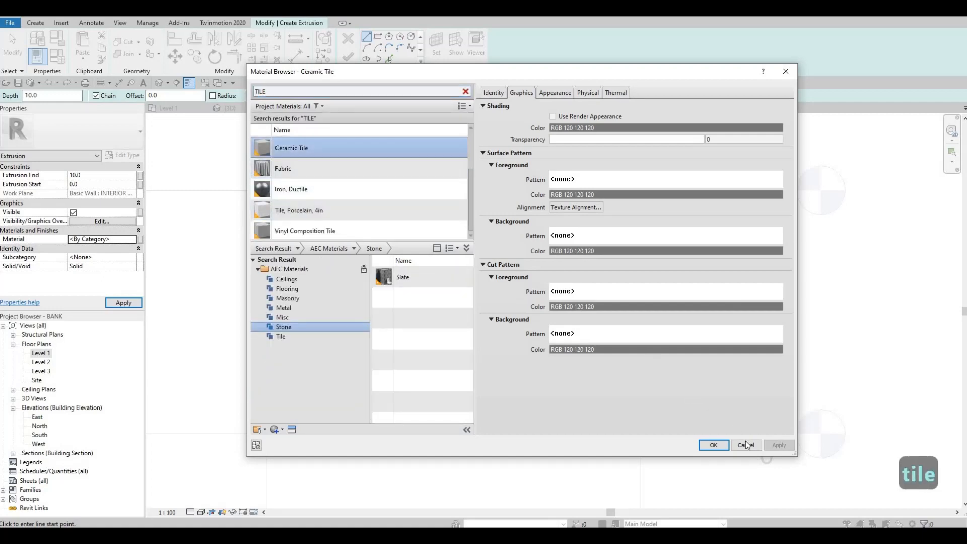
pyautogui.click(713, 445)
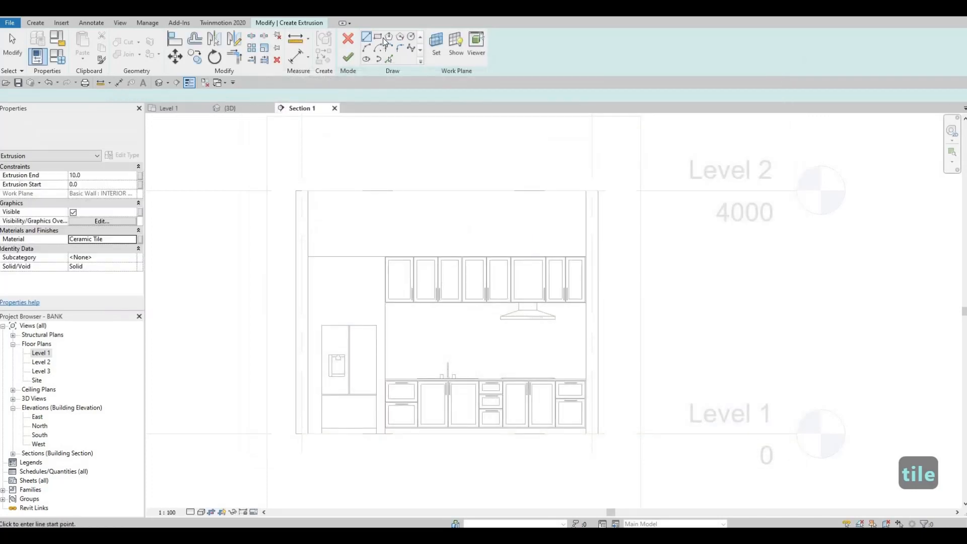
# Sketch a backsplash rectangle about 1258 mm high from the upper cabinets' underside to the countertop, spanning the cabinet run, and finish the extrusion.
pyautogui.scroll(5, 384, 297)
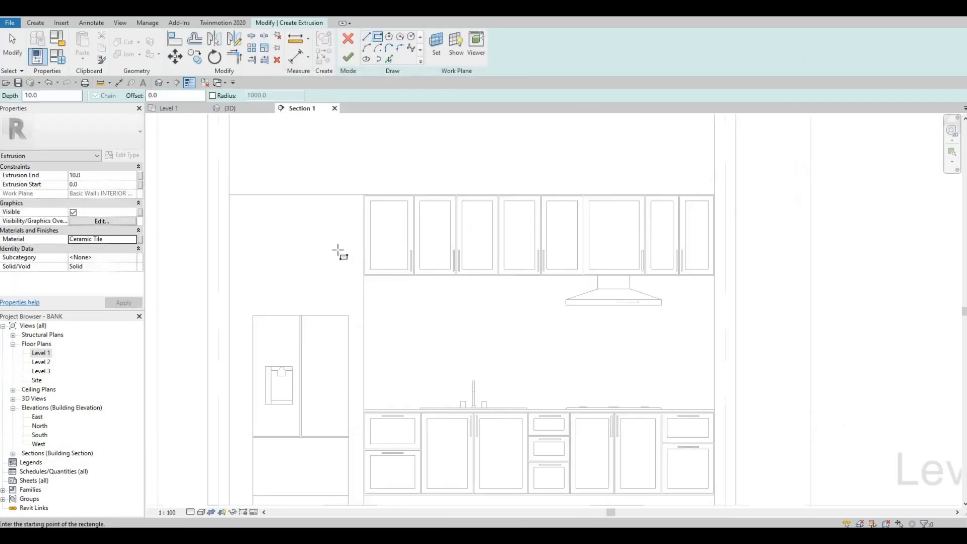
pyautogui.click(330, 241)
pyautogui.scroll(-2, 680, 380)
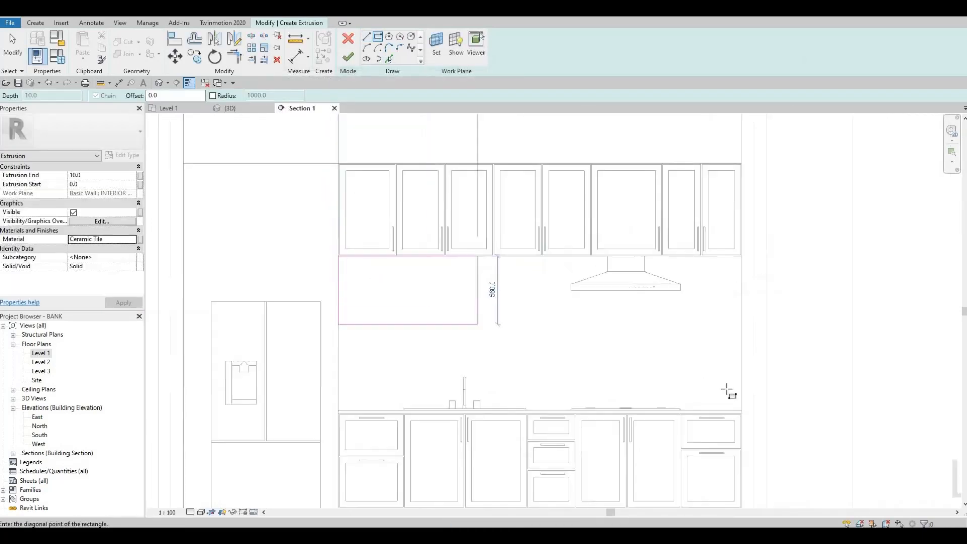
pyautogui.scroll(1, 745, 403)
pyautogui.click(769, 420)
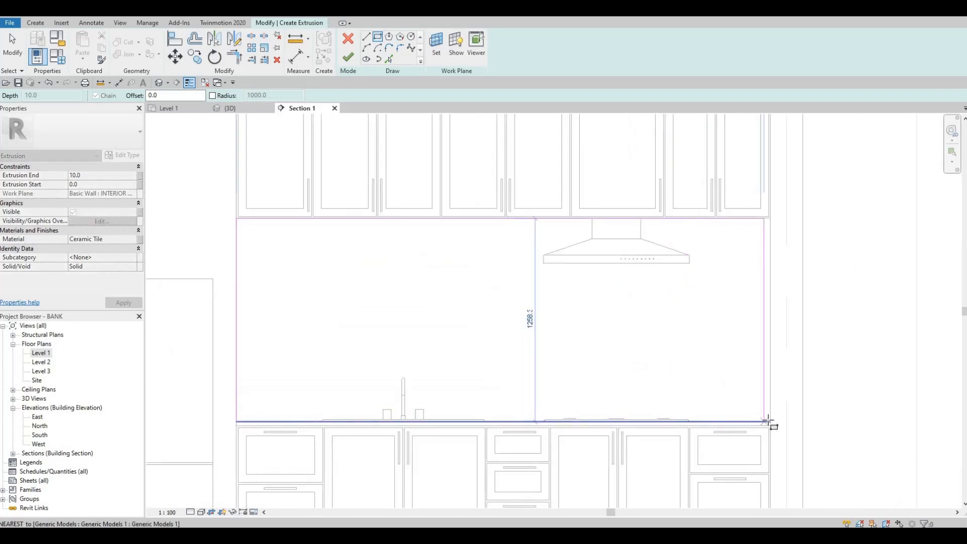
pyautogui.click(348, 59)
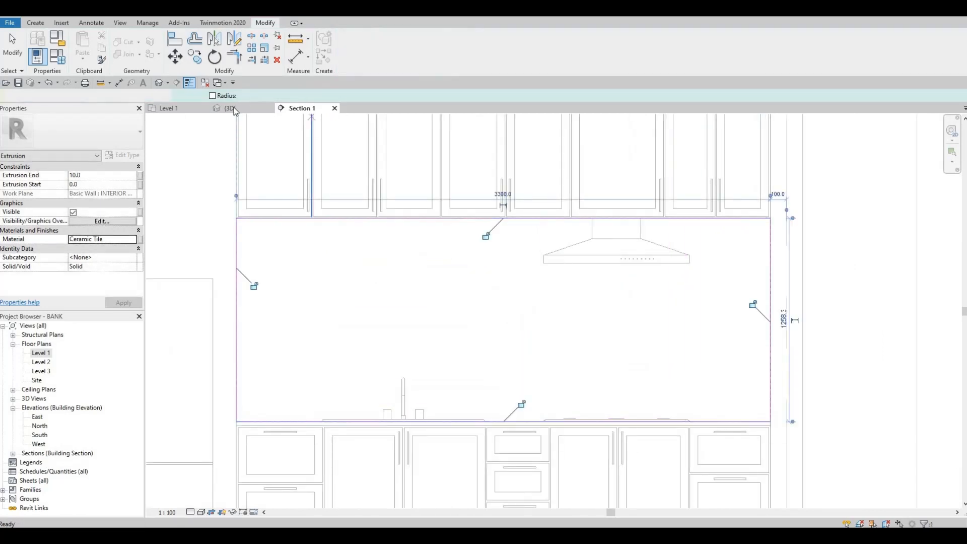
# Inspect the tiled backsplash in the 3D view and finish the in-place model.
pyautogui.click(230, 108)
pyautogui.press('Escape')
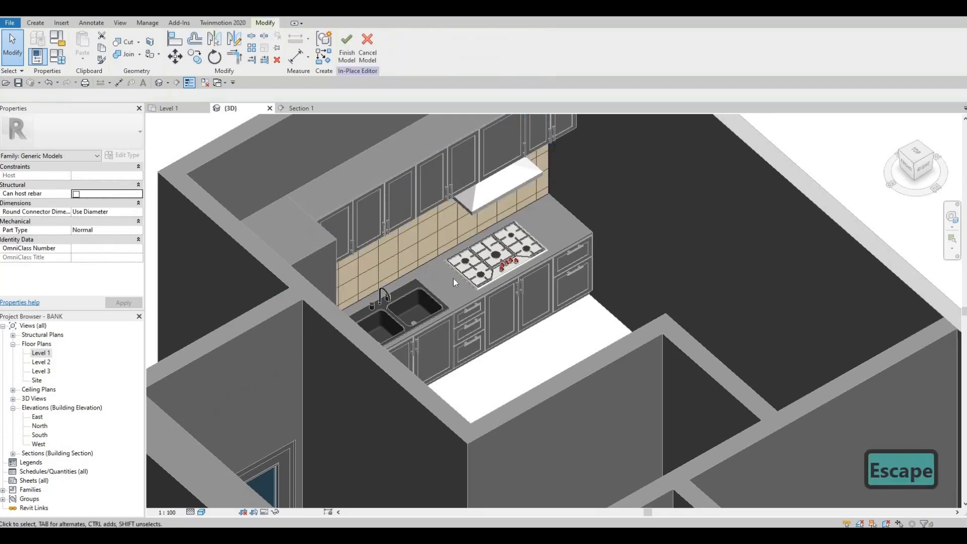
pyautogui.scroll(-3, 427, 306)
pyautogui.keyDown('shift'); pyautogui.moveTo(476, 301); pyautogui.dragTo(453, 265, button='middle'); pyautogui.keyUp('shift')
pyautogui.moveTo(396, 217); pyautogui.dragTo(375, 244, button='middle')
pyautogui.scroll(-5, 375, 243)
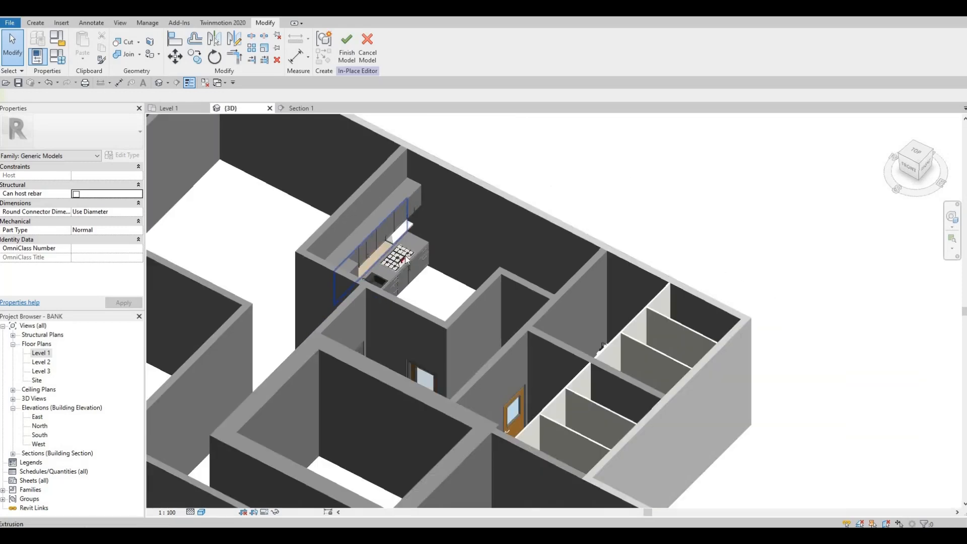
pyautogui.click(346, 49)
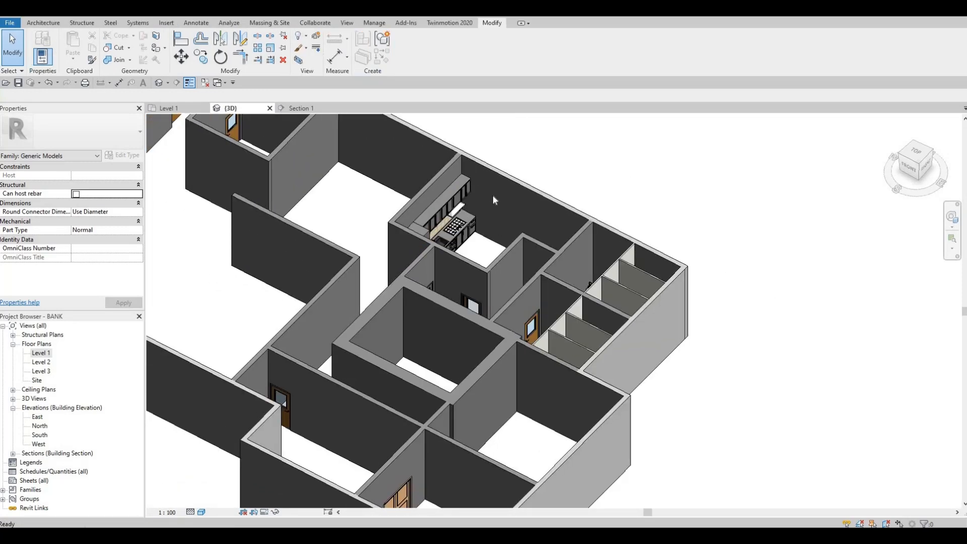
pyautogui.scroll(-4, 482, 215)
pyautogui.scroll(3, 507, 273)
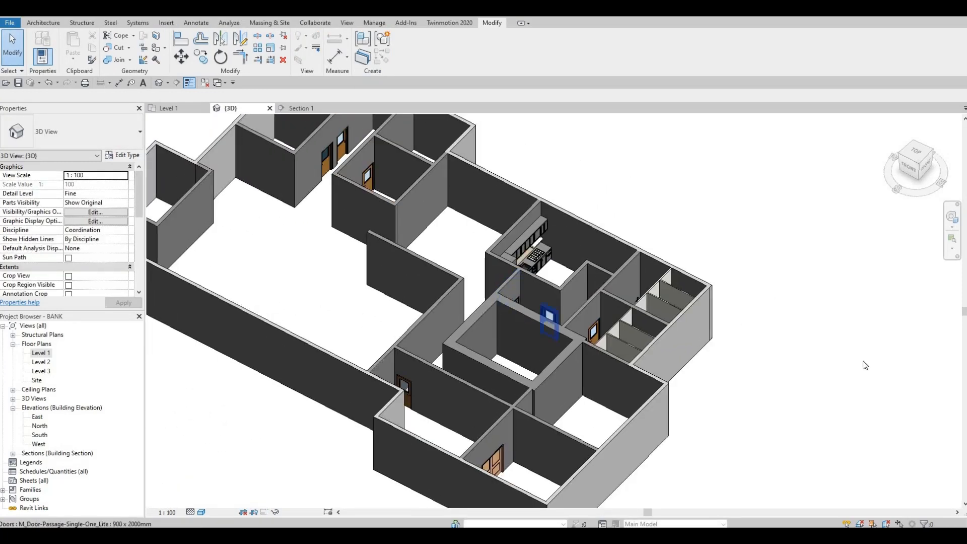